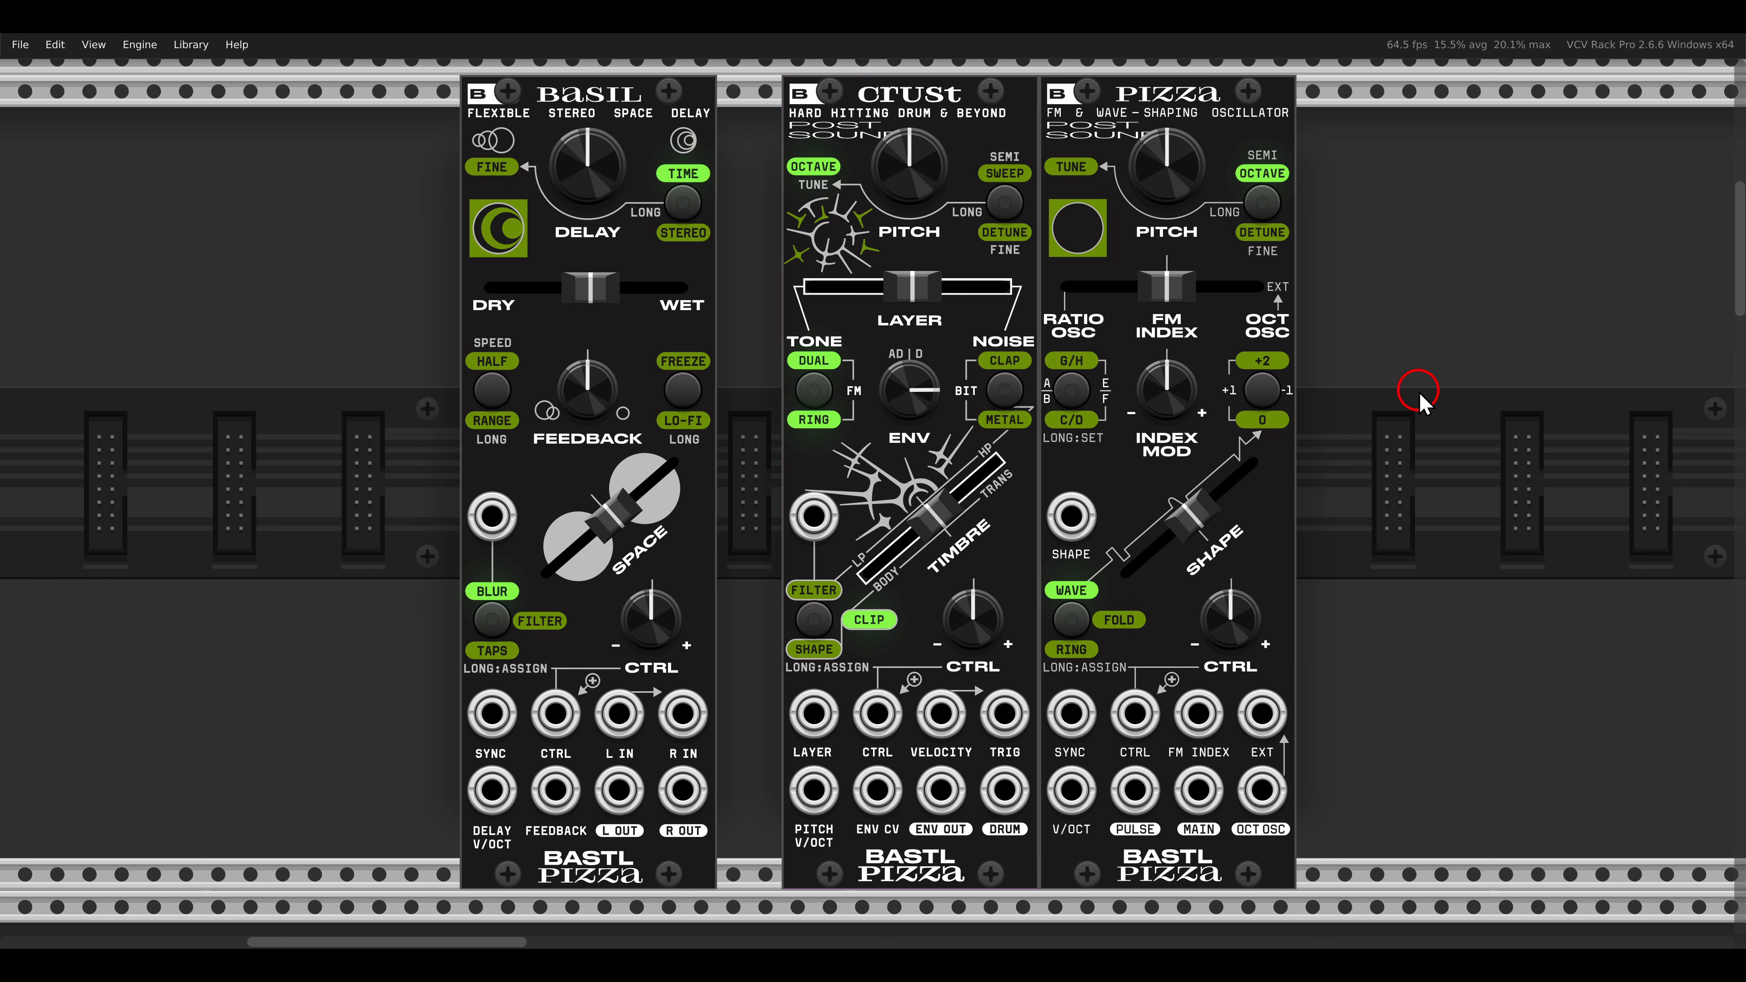
Unmute the patch with the Pizza oscillator and raise its Basil delay's dry/wet mix to about 0.6
{"action": "scroll", "coordinate": [1419, 399], "scroll_direction": "down", "scroll_amount": 10}
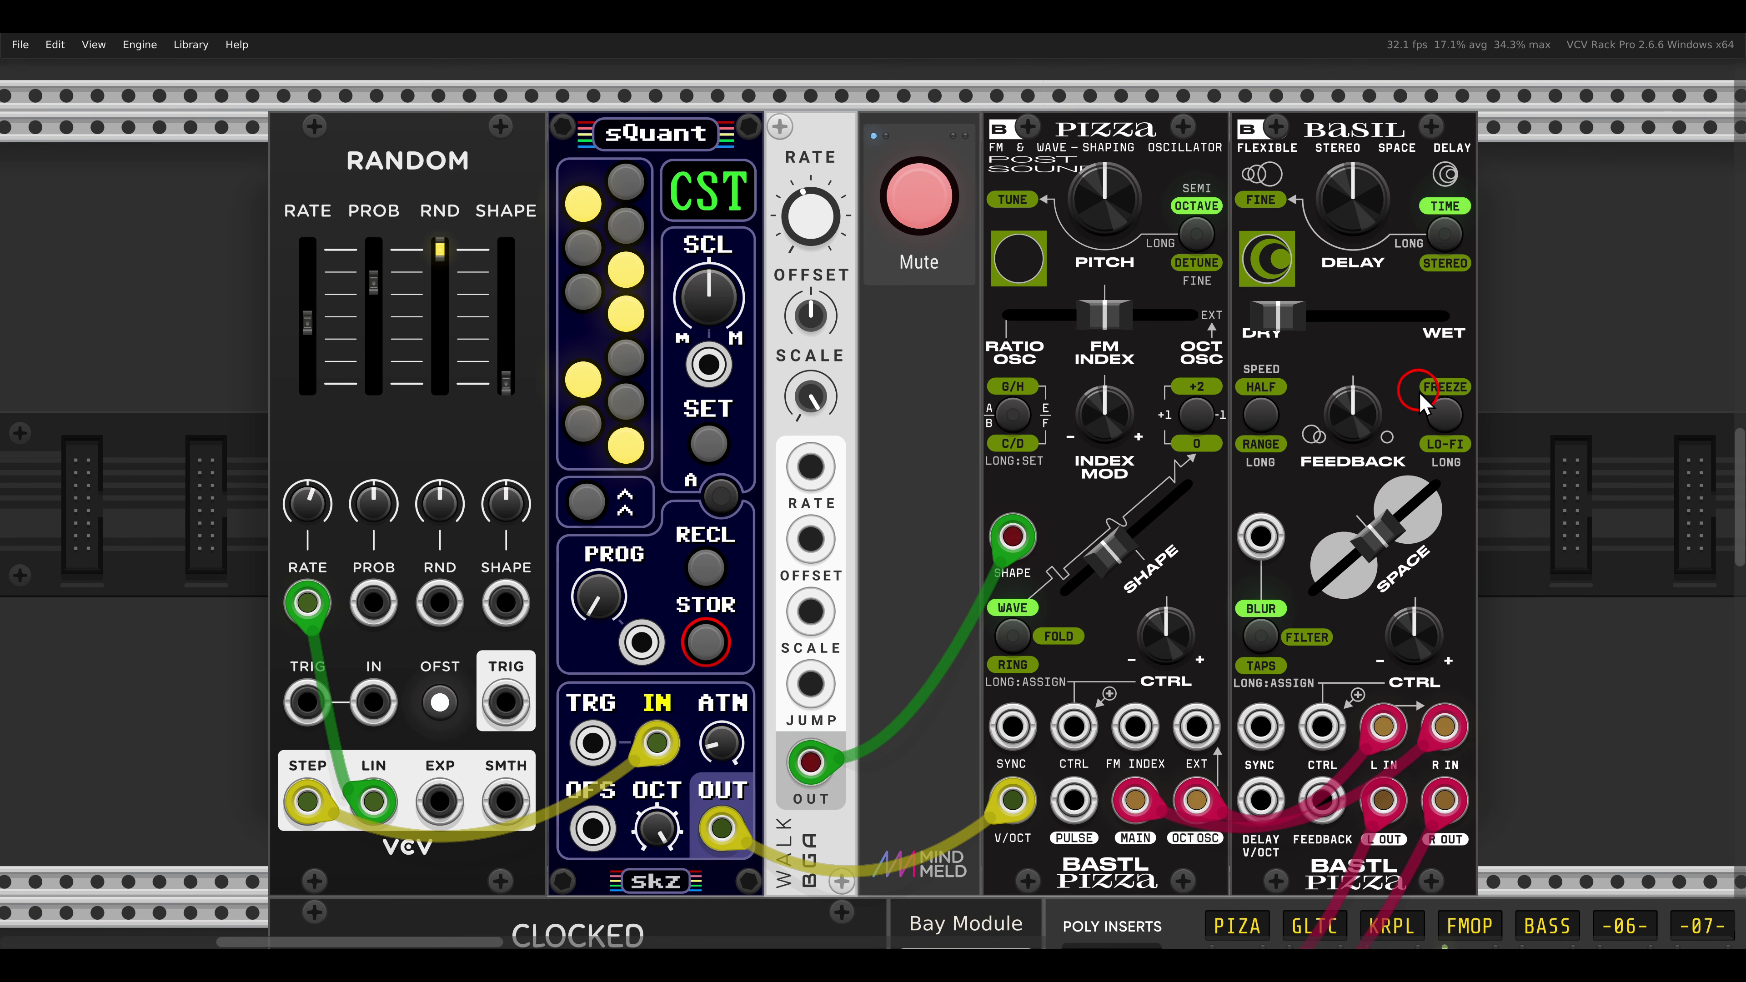
{"action": "left_click", "coordinate": [920, 197]}
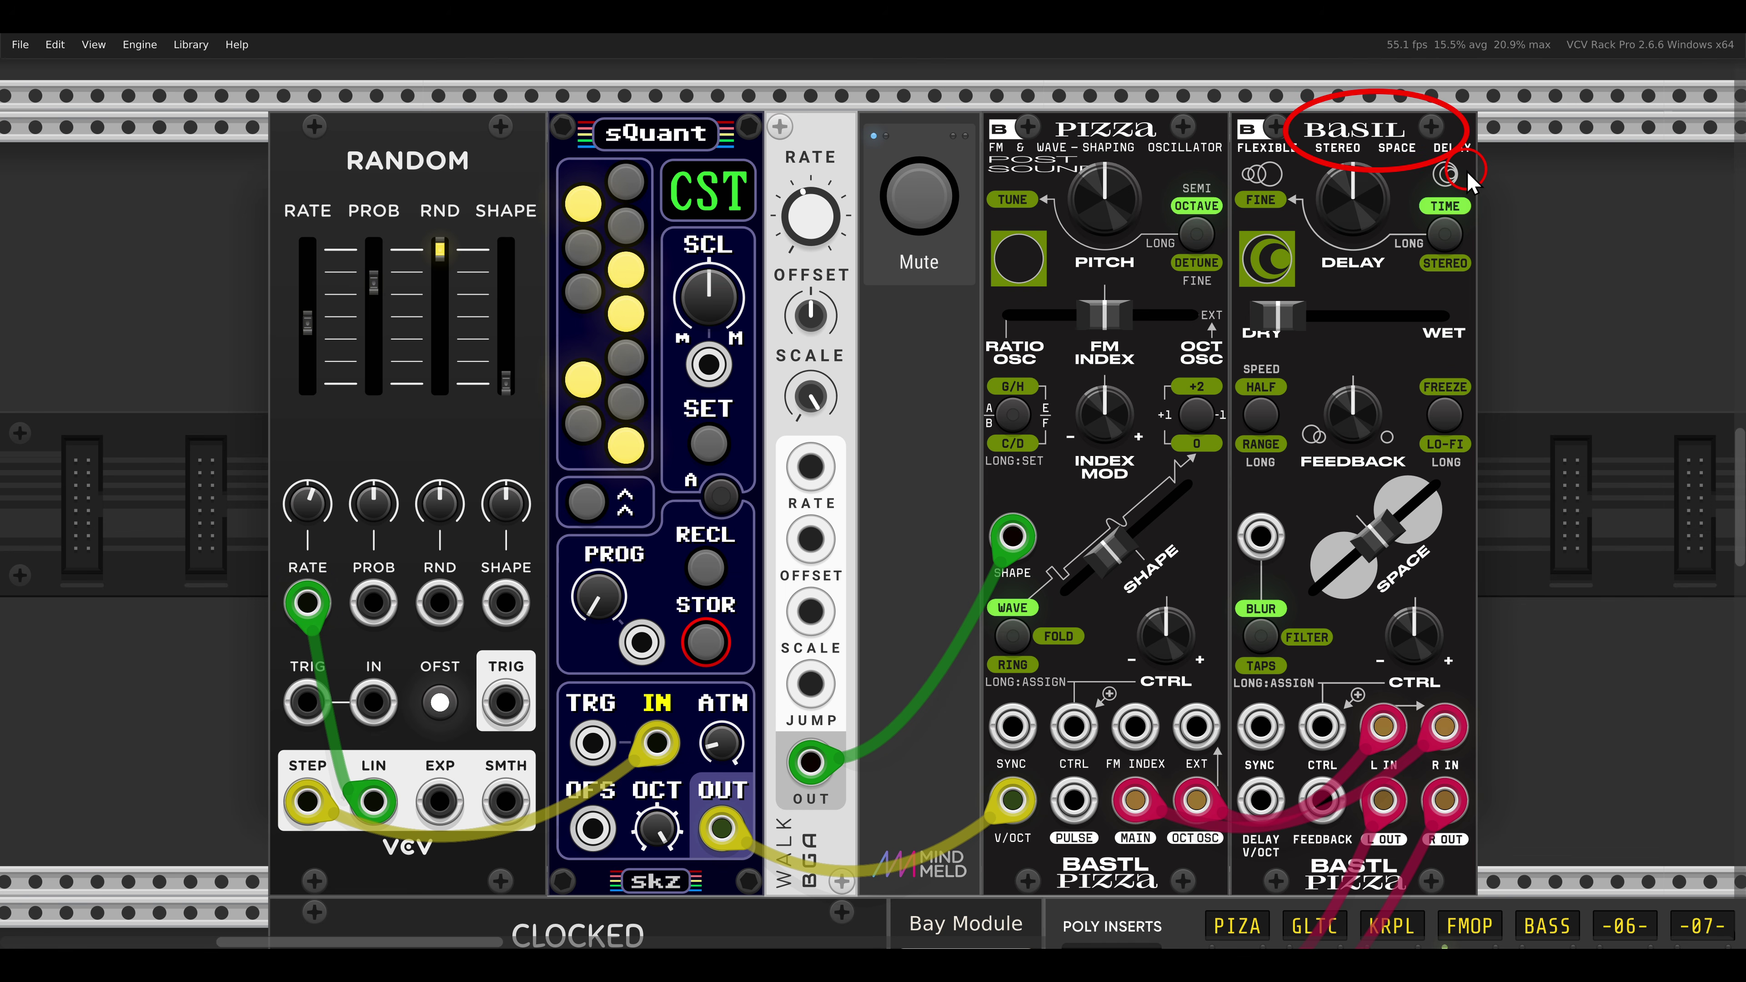
{"action": "left_click_drag", "start_coordinate": [1279, 323], "coordinate": [1363, 335]}
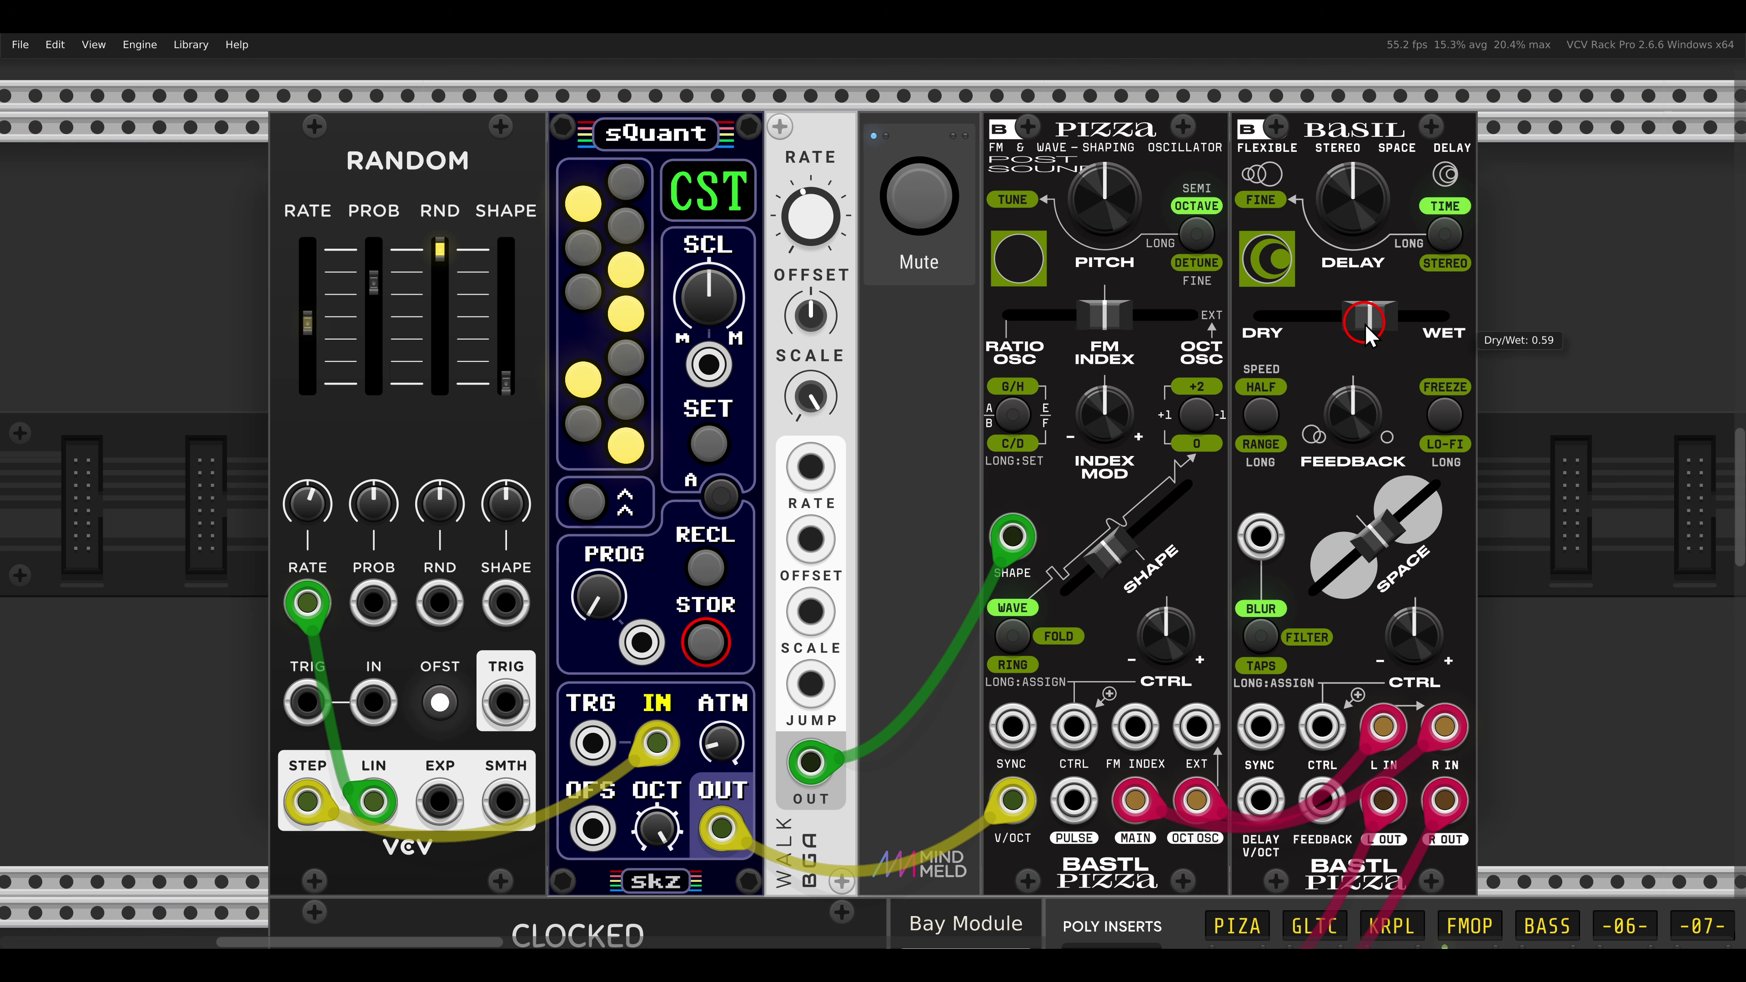
Lengthen the Basil delay time in the Pizza patch and switch on half speed
{"action": "left_click_drag", "start_coordinate": [1352, 220], "coordinate": [1347, 284]}
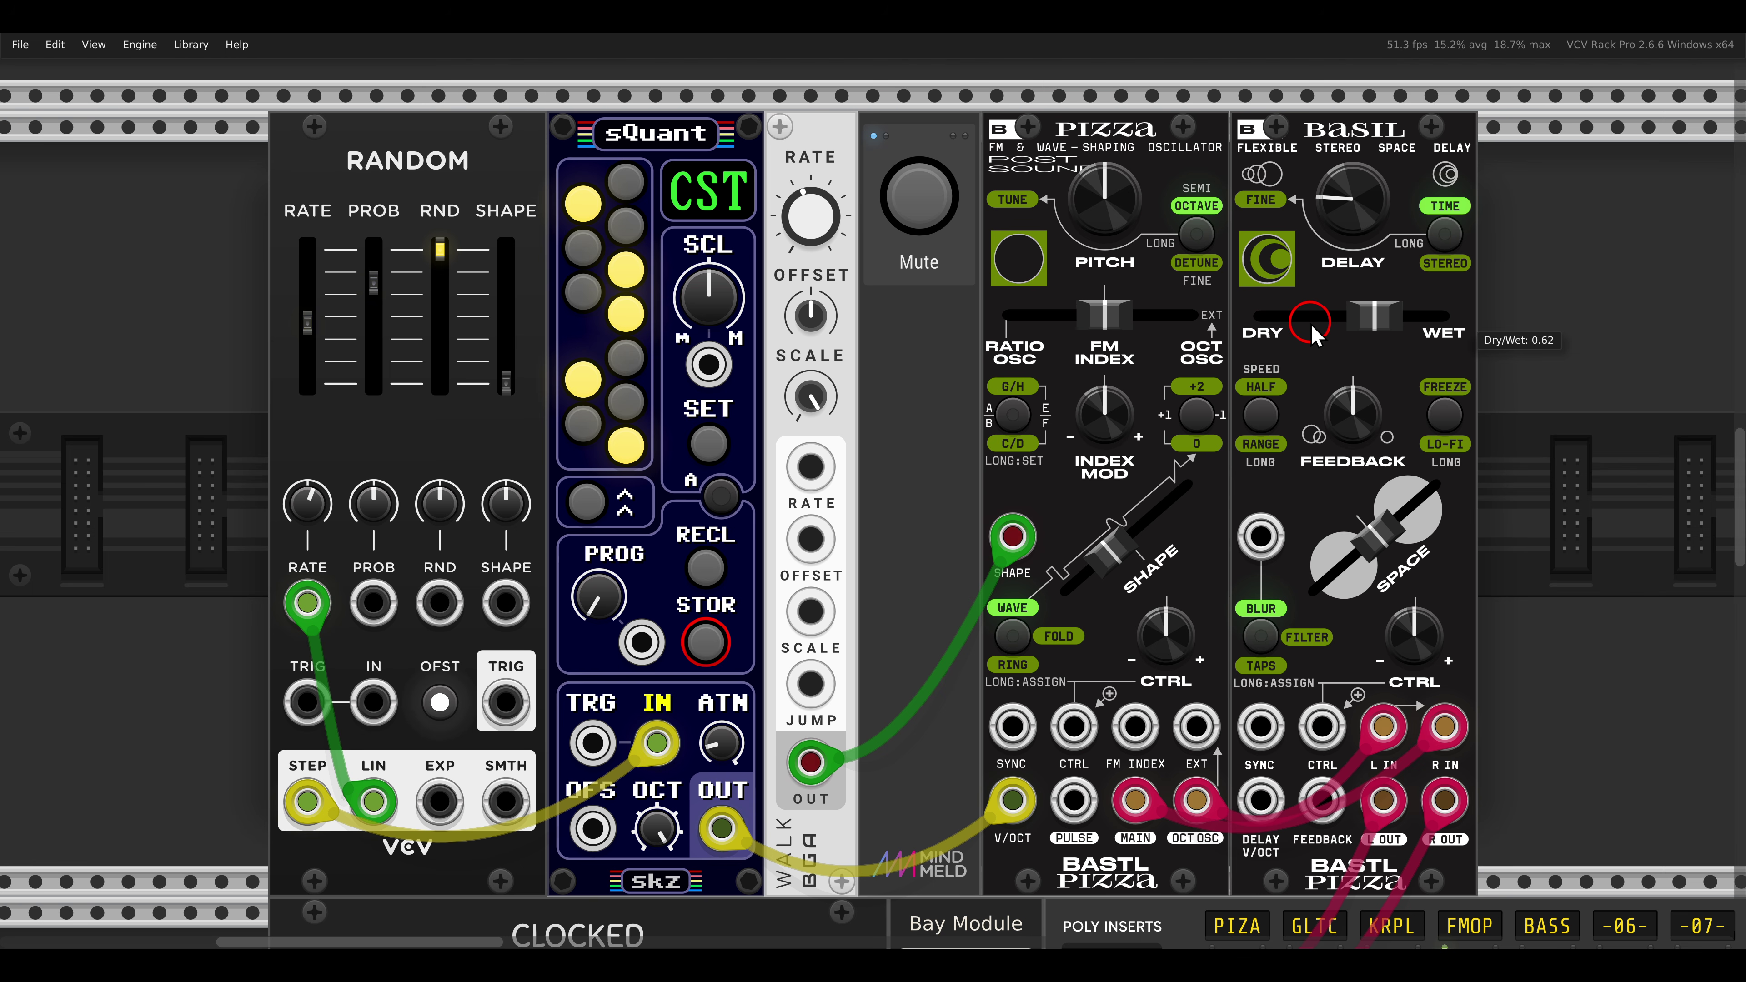
{"action": "left_click", "coordinate": [1268, 415]}
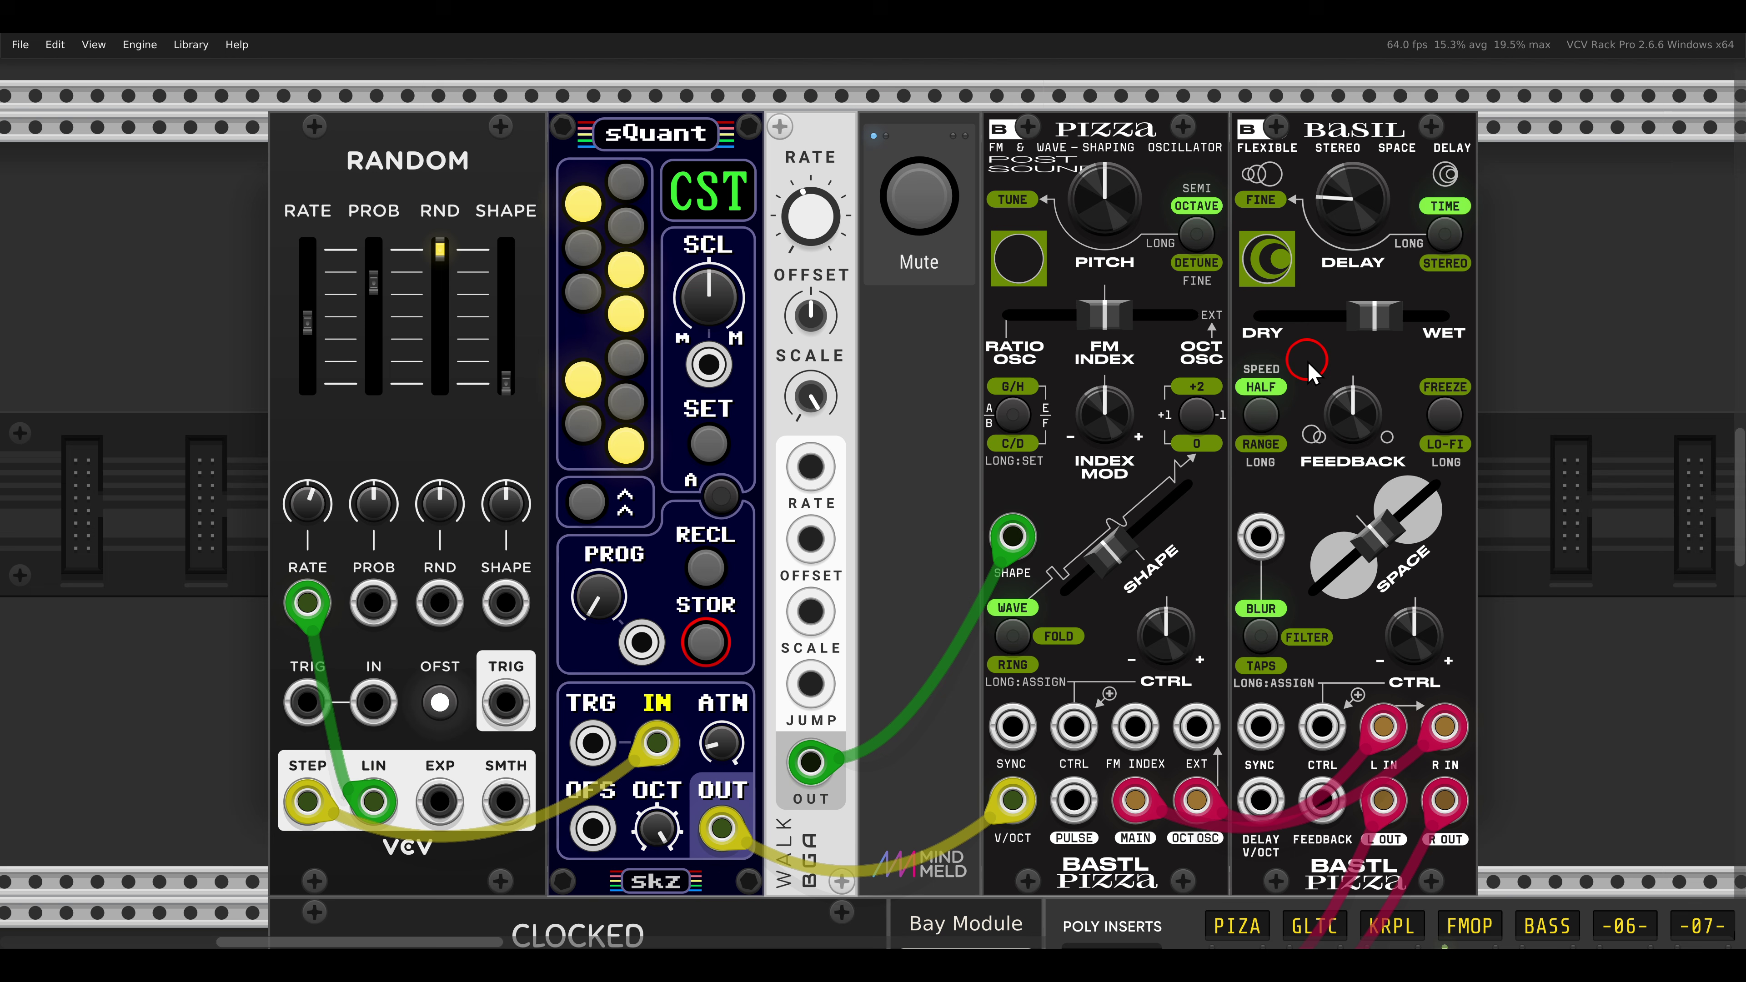
Try positive feedback on the Pizza patch's Basil delay and settle on a negative amount for ping-pong routing
{"action": "mouse_move", "coordinate": [1349, 413]}
{"action": "left_click_drag", "start_coordinate": [1351, 440], "coordinate": [1304, 339]}
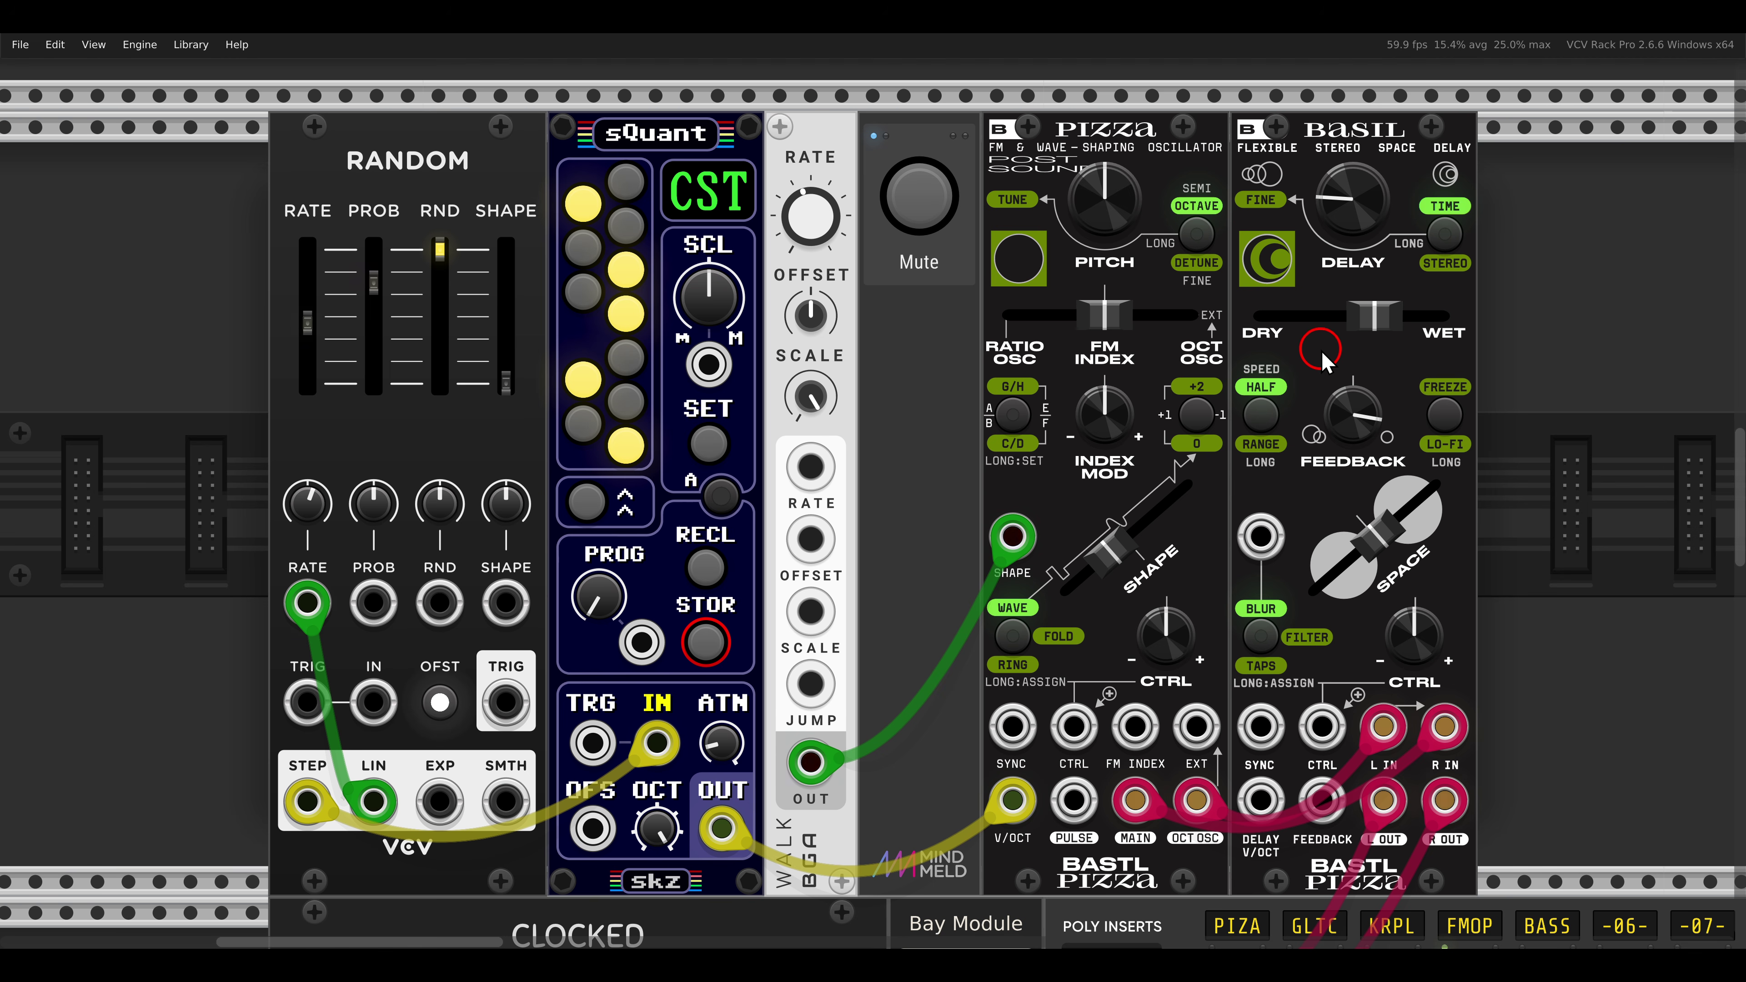
{"action": "mouse_move", "coordinate": [1347, 413]}
{"action": "left_click_drag", "start_coordinate": [1349, 416], "coordinate": [1369, 502]}
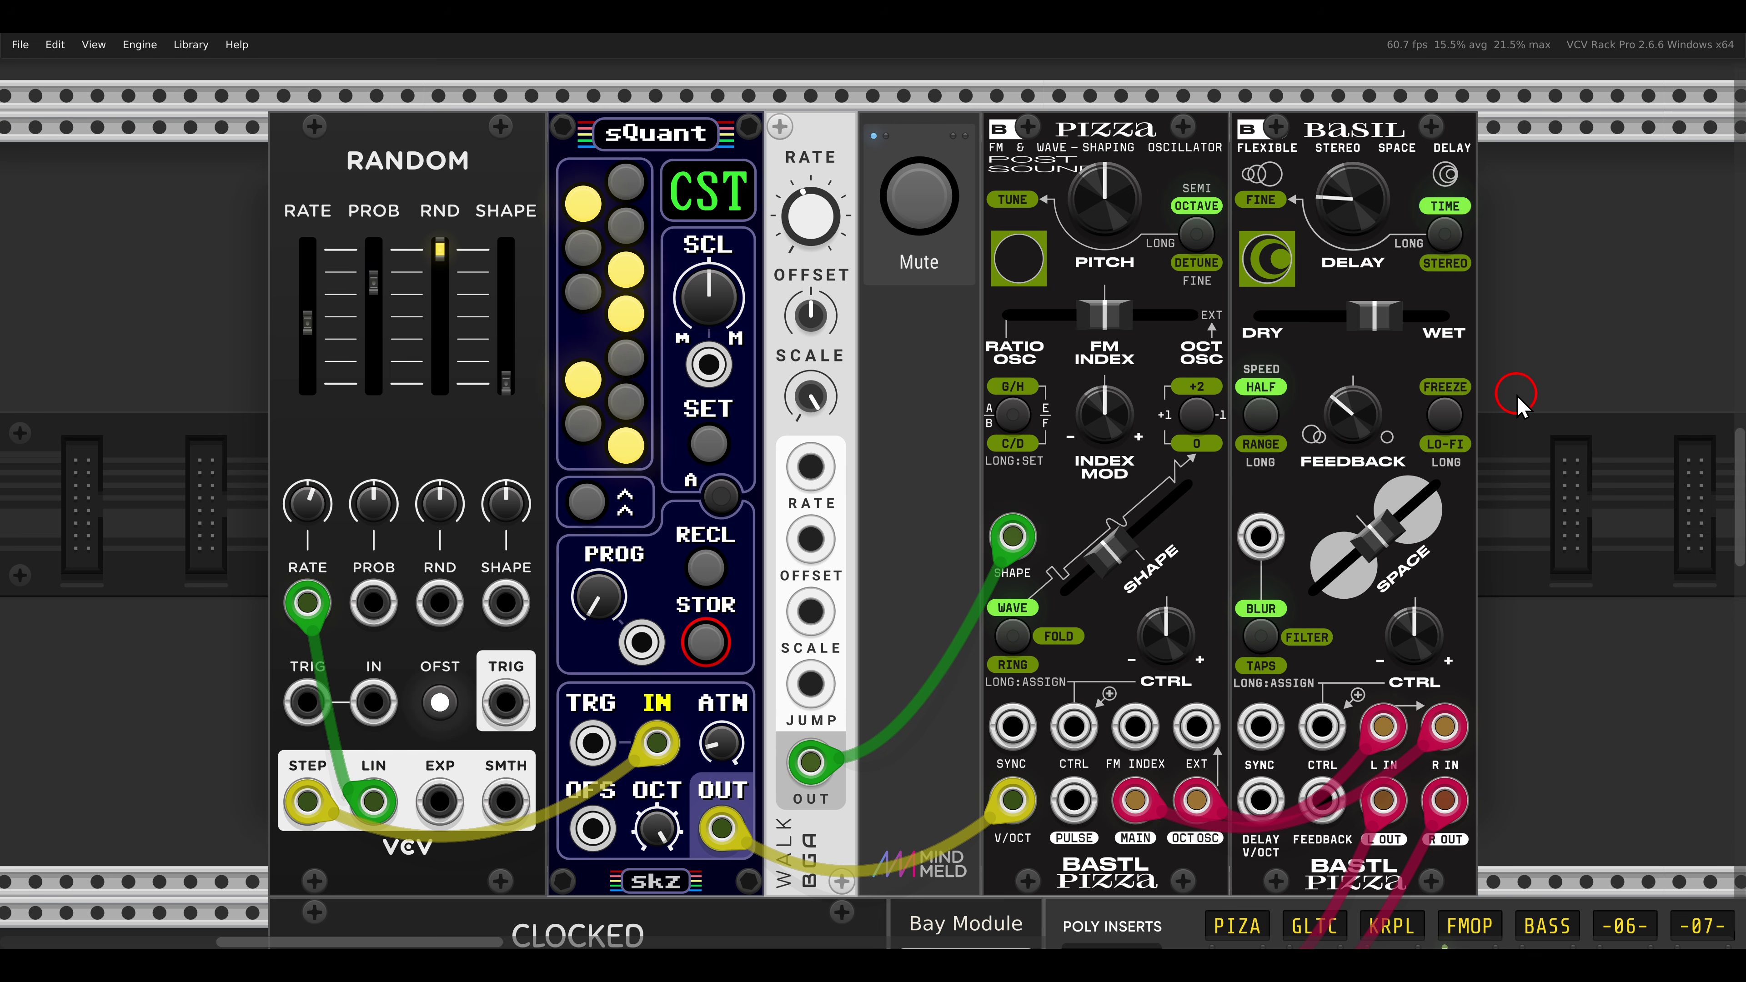
Unmute the Crust drum patch and set its Basil delay mix fully wet
{"action": "scroll", "coordinate": [1516, 398], "scroll_direction": "down", "scroll_amount": 15}
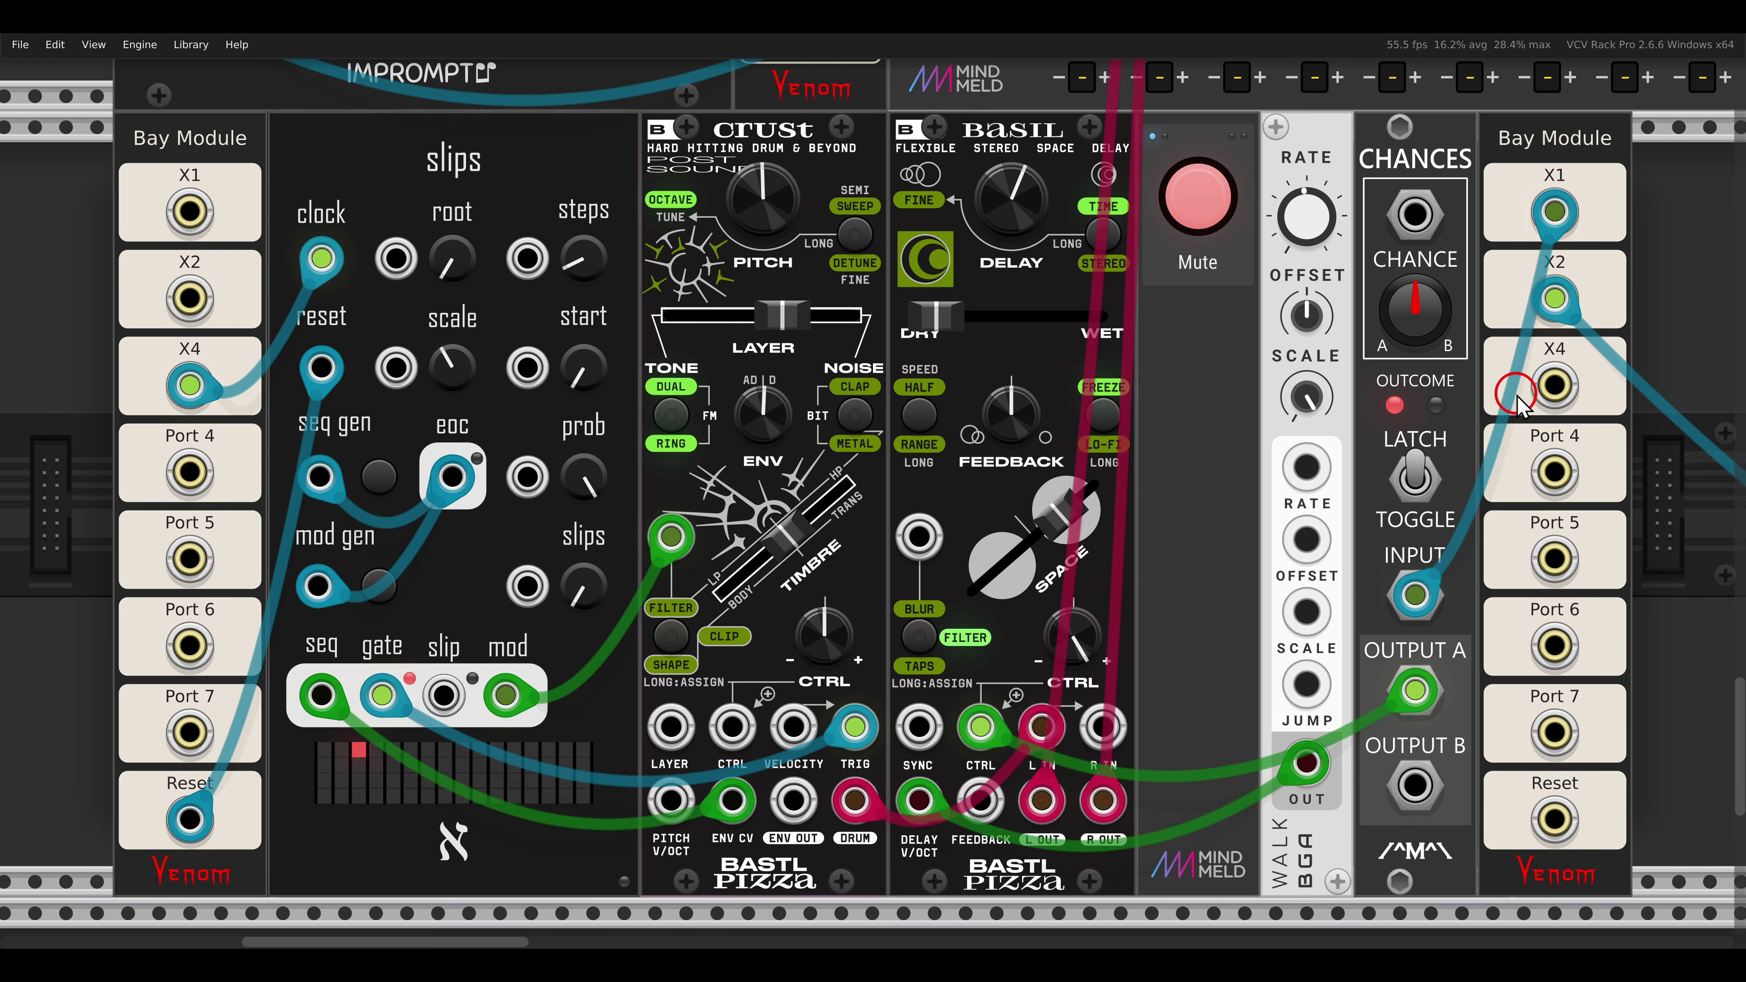
{"action": "left_click", "coordinate": [1200, 203]}
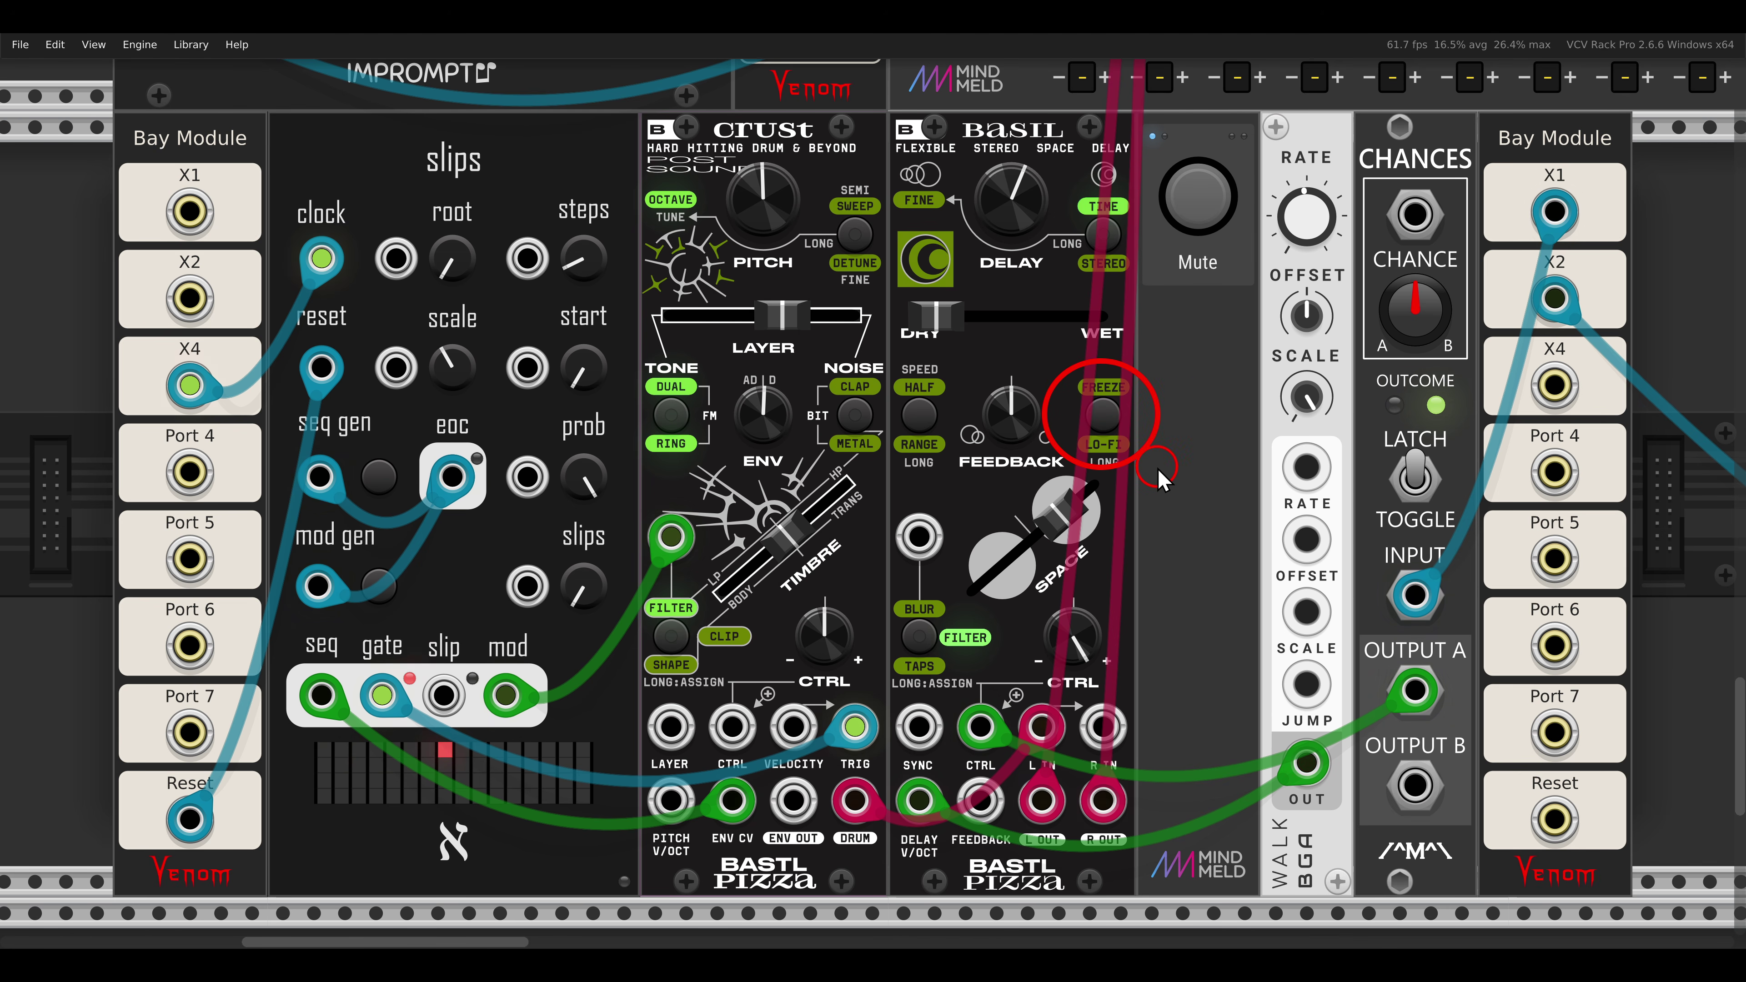
{"action": "mouse_move", "coordinate": [997, 180]}
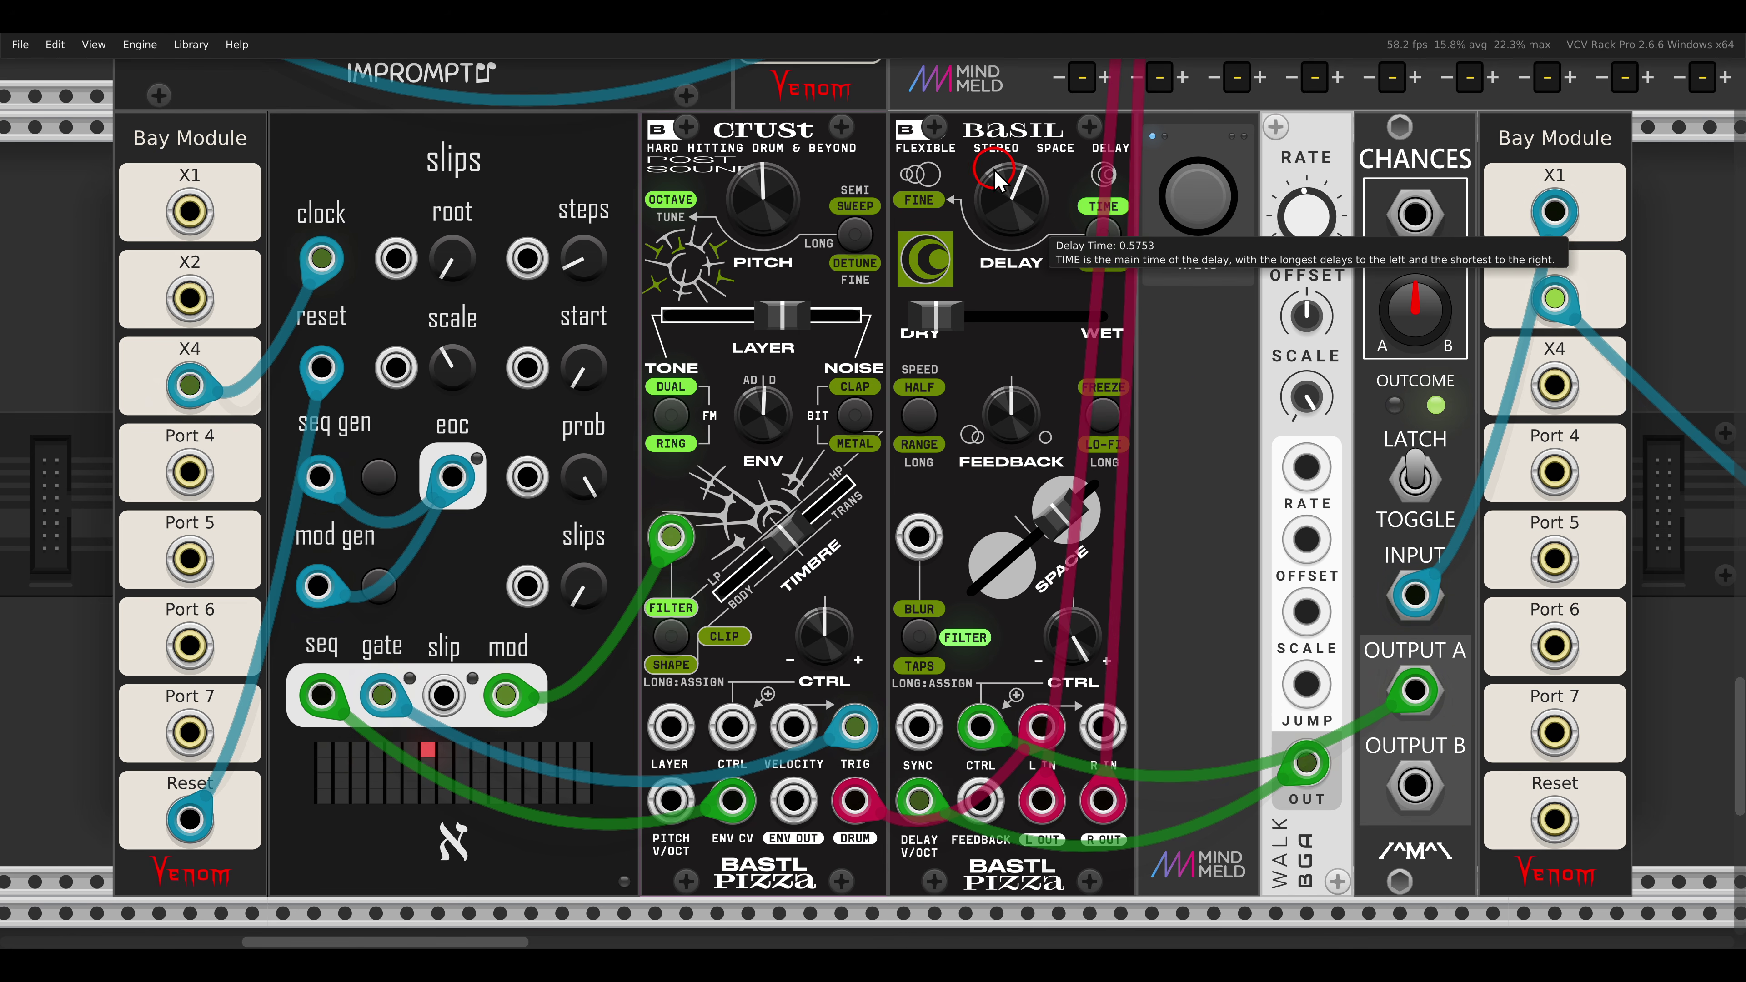
{"action": "mouse_move", "coordinate": [955, 324]}
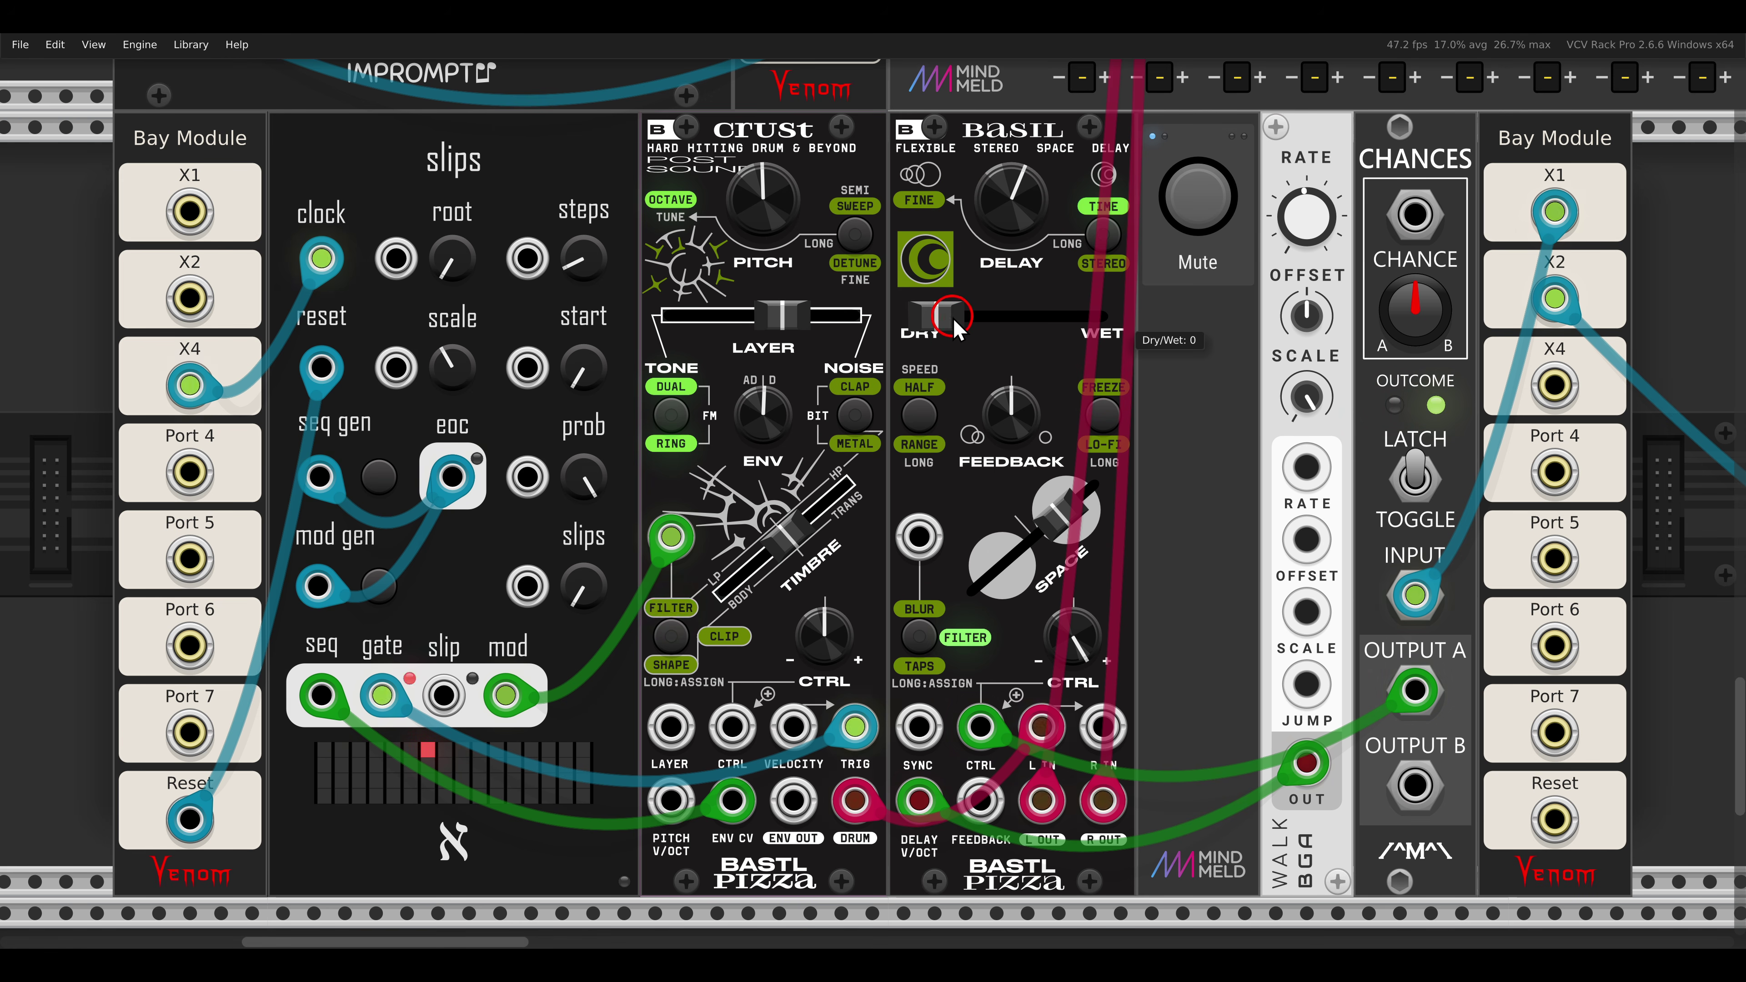
{"action": "left_click_drag", "start_coordinate": [955, 323], "coordinate": [1100, 323]}
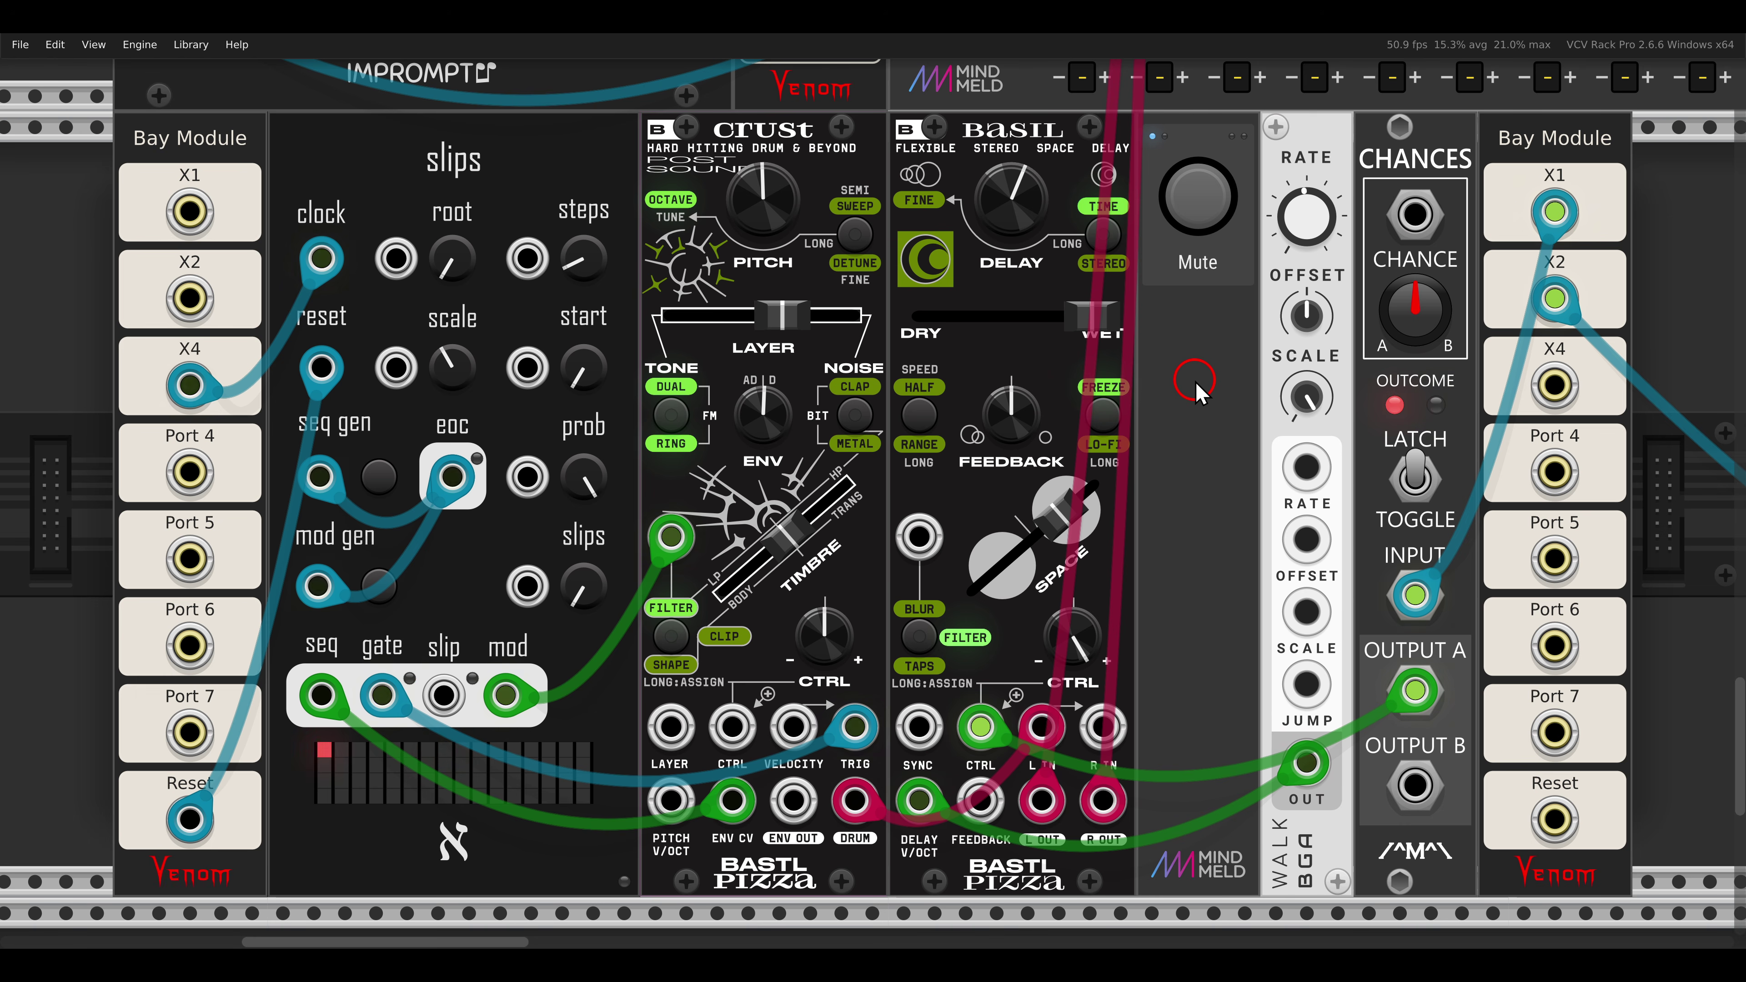
Unmute the patch that sends the LFO's square output through Basil, next to the randMod7 module
{"action": "scroll", "coordinate": [1197, 391], "scroll_direction": "up", "scroll_amount": 1}
{"action": "scroll", "coordinate": [1196, 390], "scroll_direction": "right", "scroll_amount": 1}
{"action": "scroll", "coordinate": [1196, 391], "scroll_direction": "up", "scroll_amount": 10}
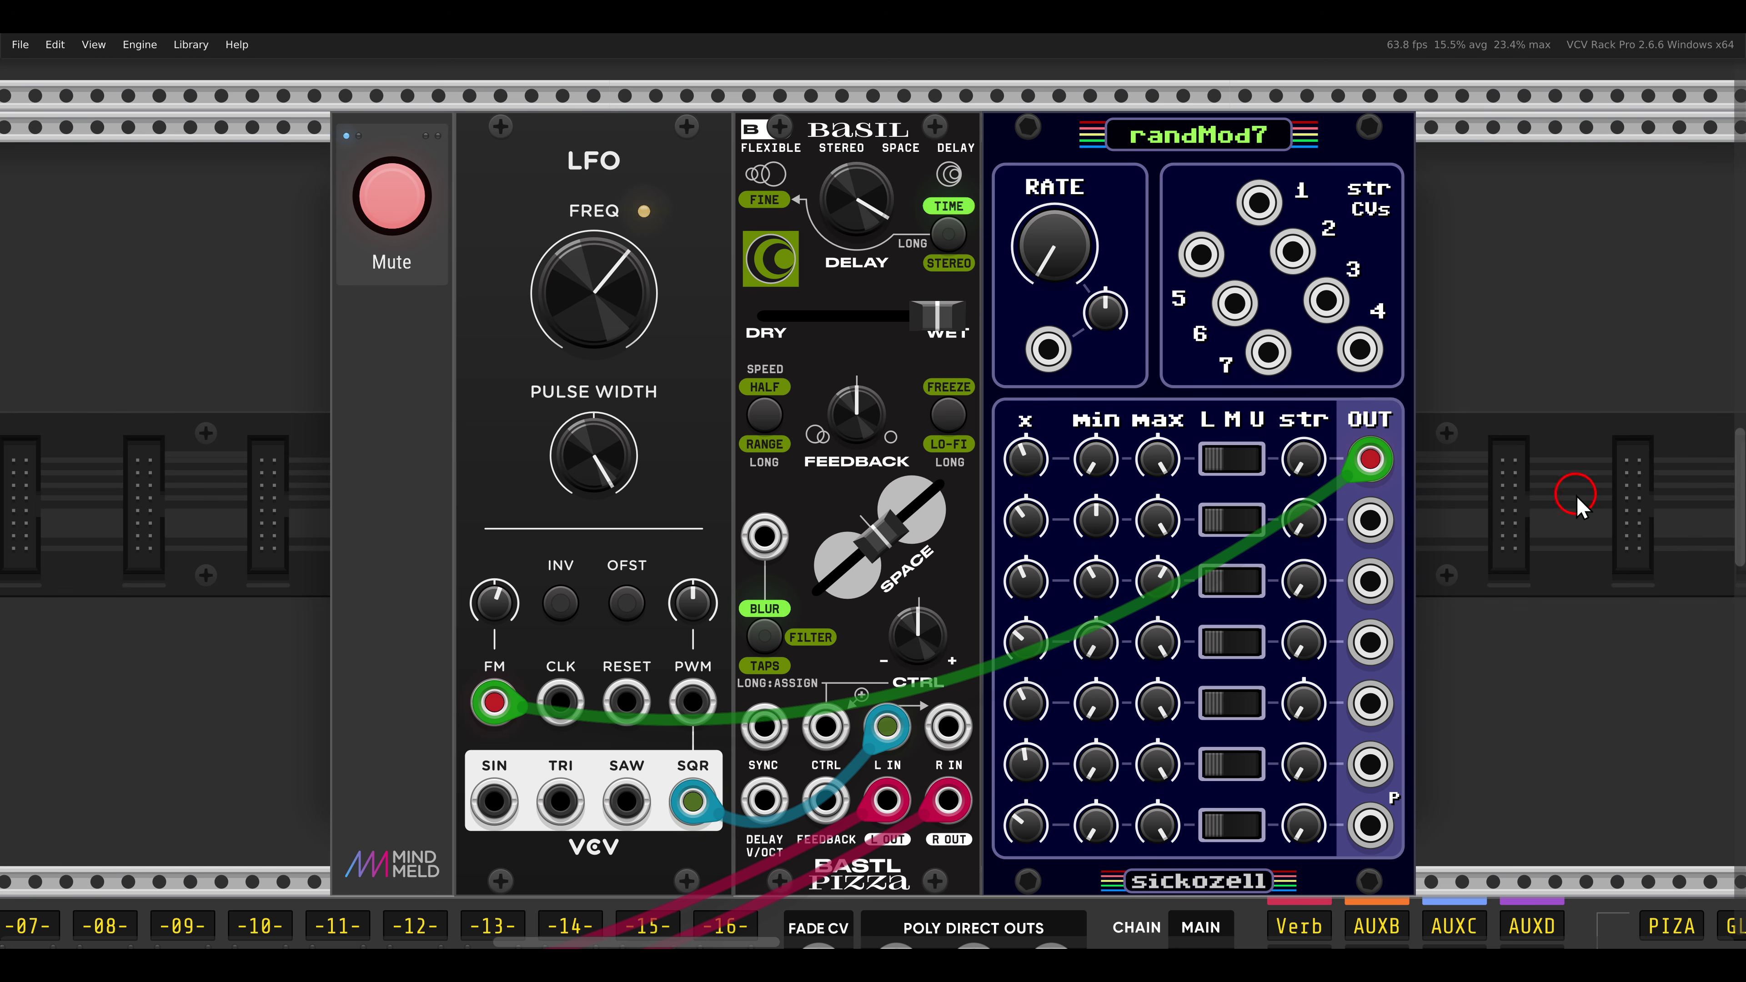
{"action": "left_click", "coordinate": [395, 200]}
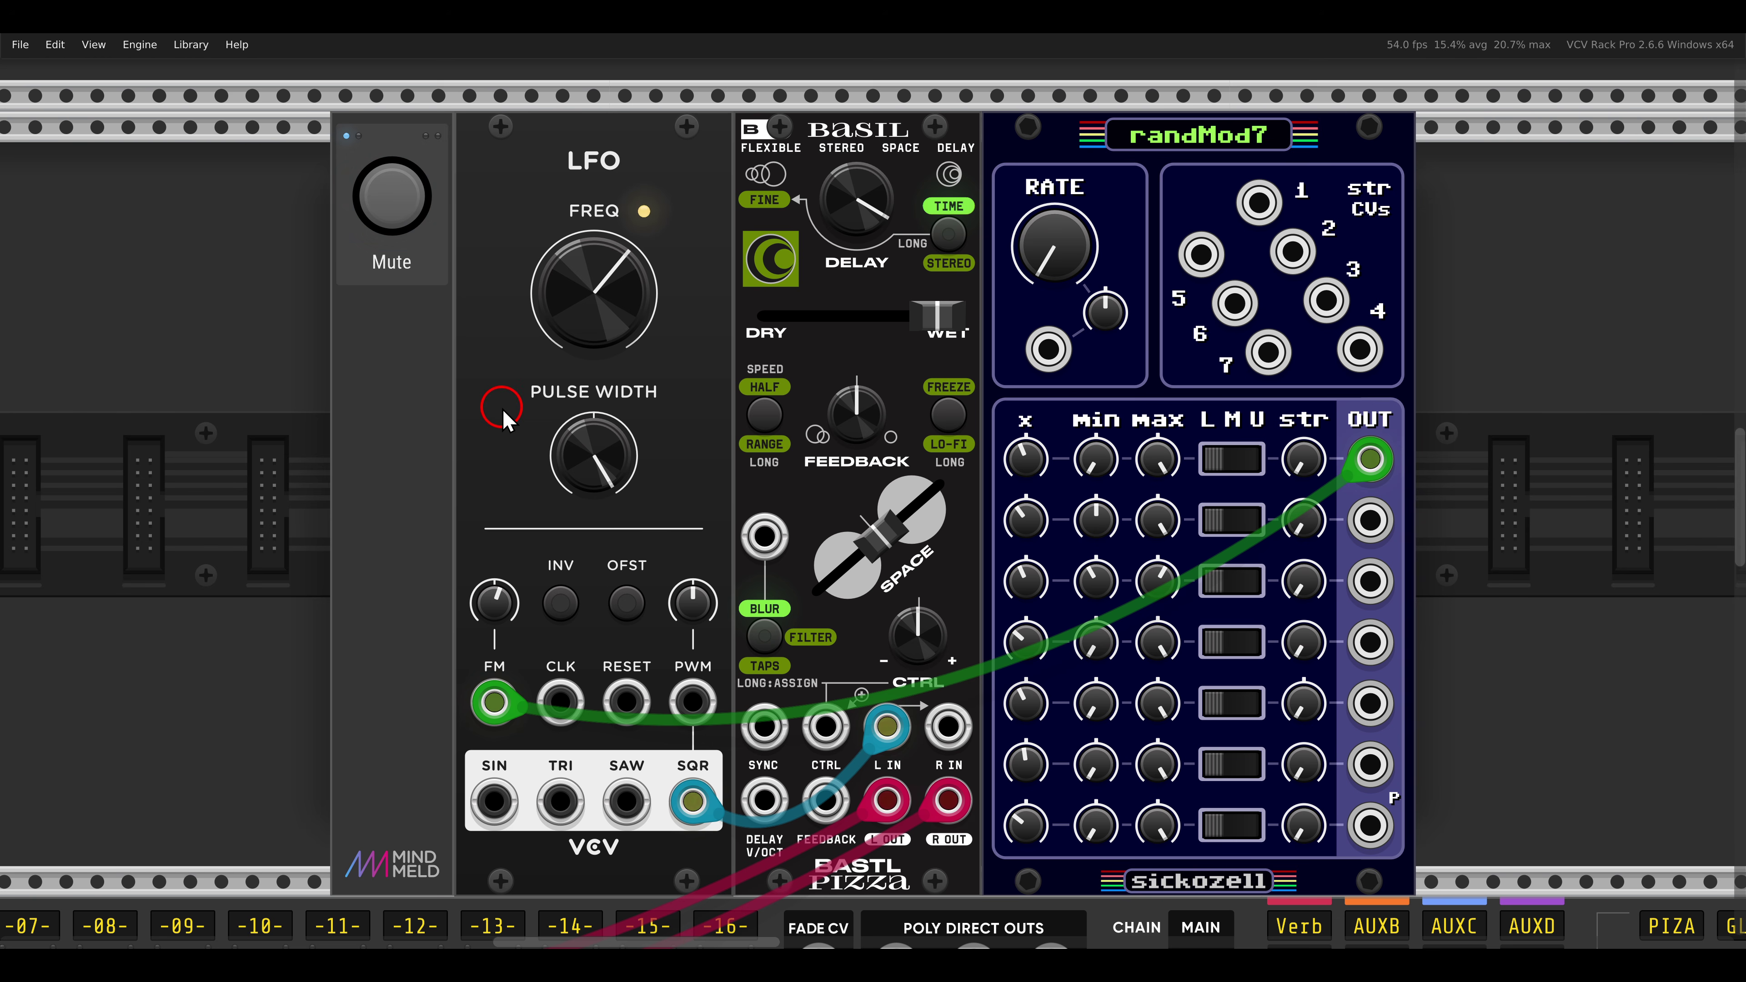
{"action": "left_click", "coordinate": [692, 801]}
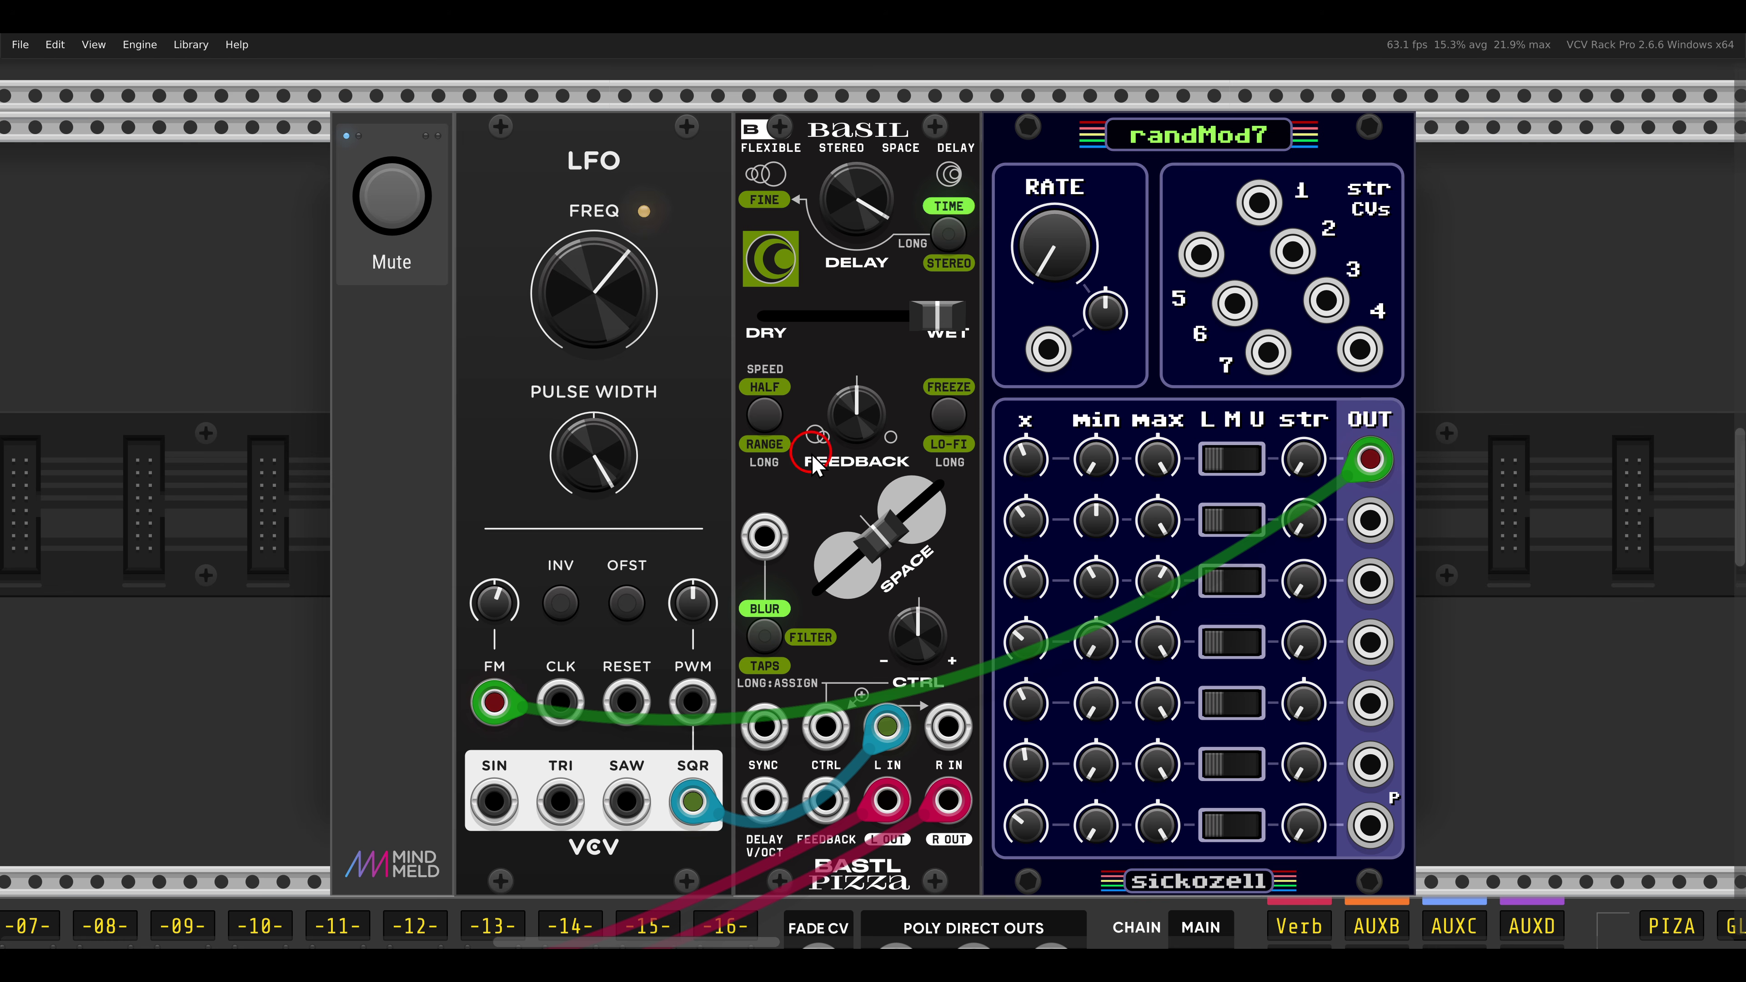
Raise the Basil feedback to a positive amount above 0.5 and modulate it with a cable from randMod7's second output
{"action": "left_click_drag", "start_coordinate": [814, 464], "coordinate": [849, 413]}
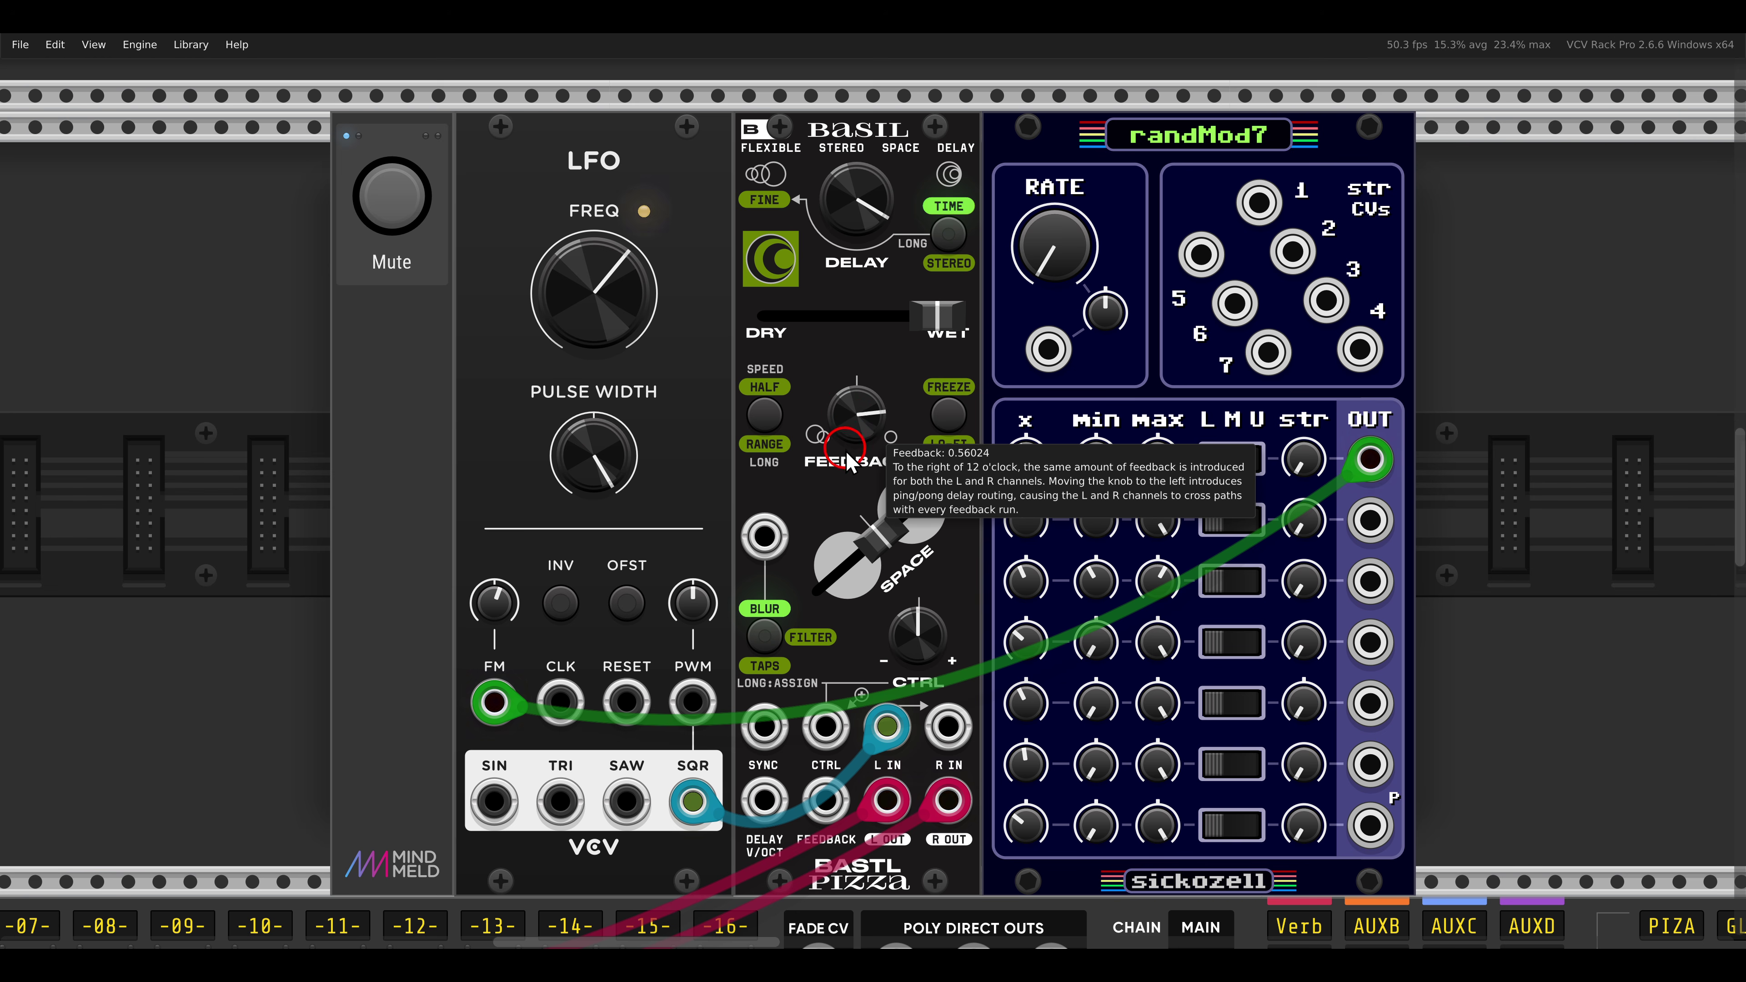
{"action": "left_click_drag", "start_coordinate": [852, 462], "coordinate": [851, 444]}
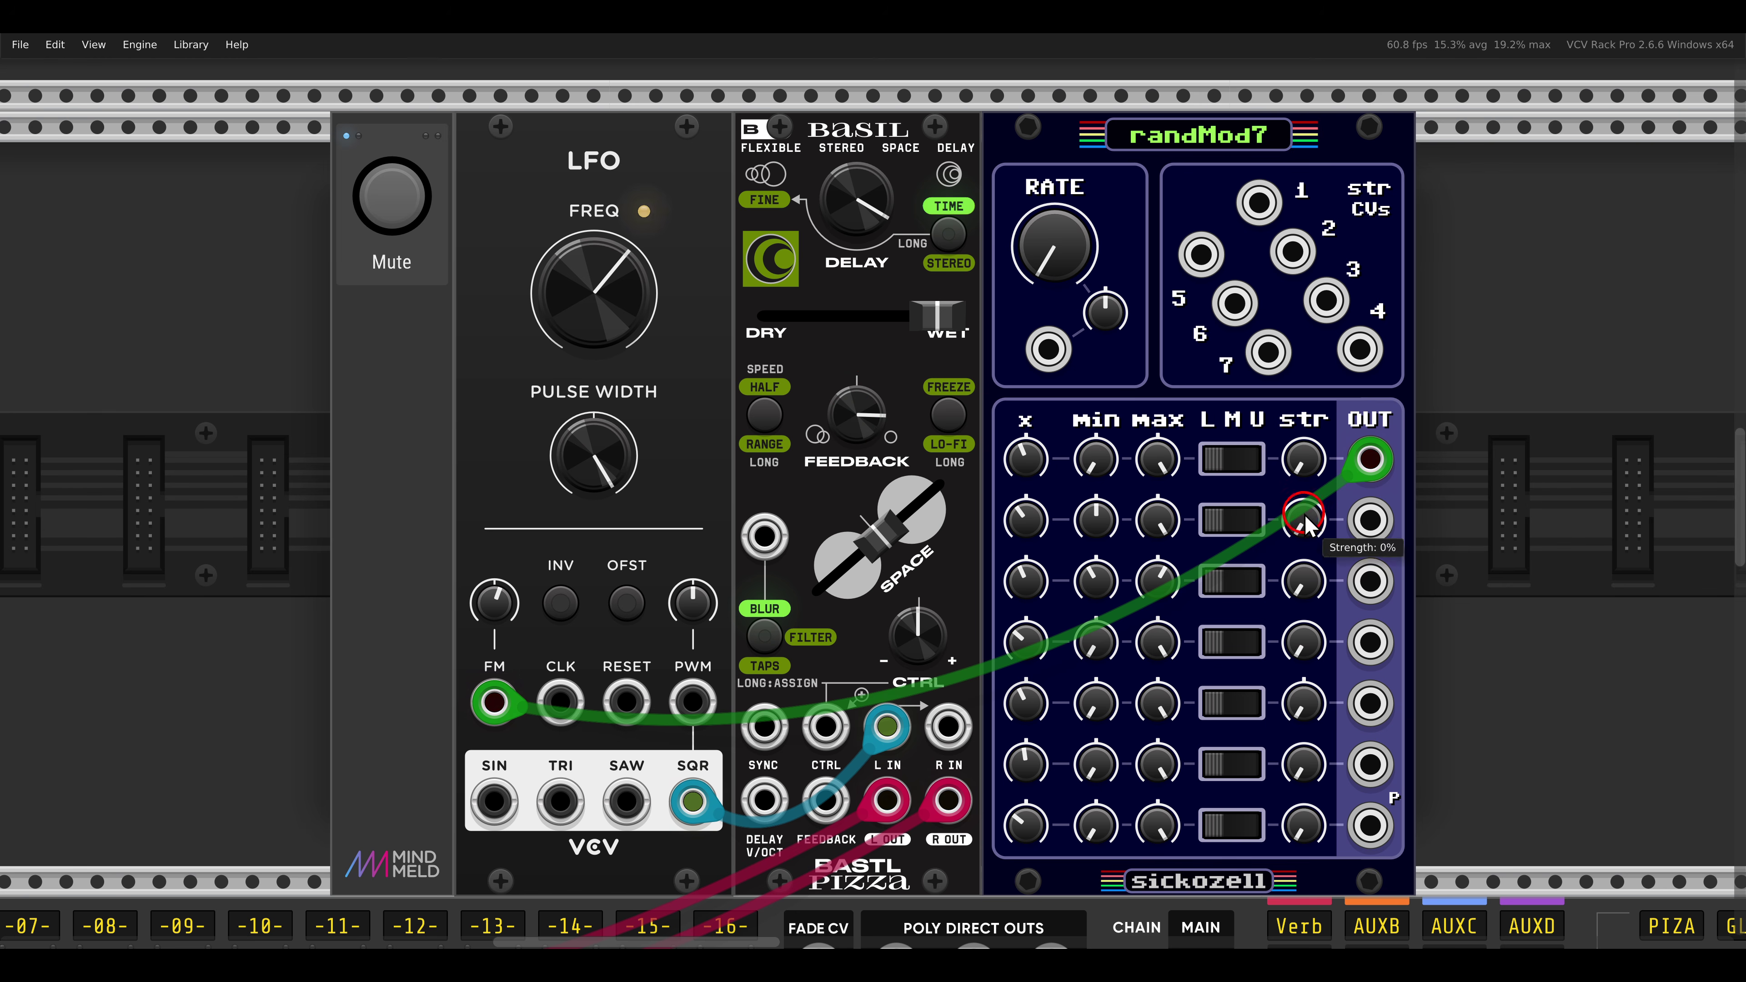
{"action": "left_click_drag", "start_coordinate": [1370, 521], "coordinate": [825, 800]}
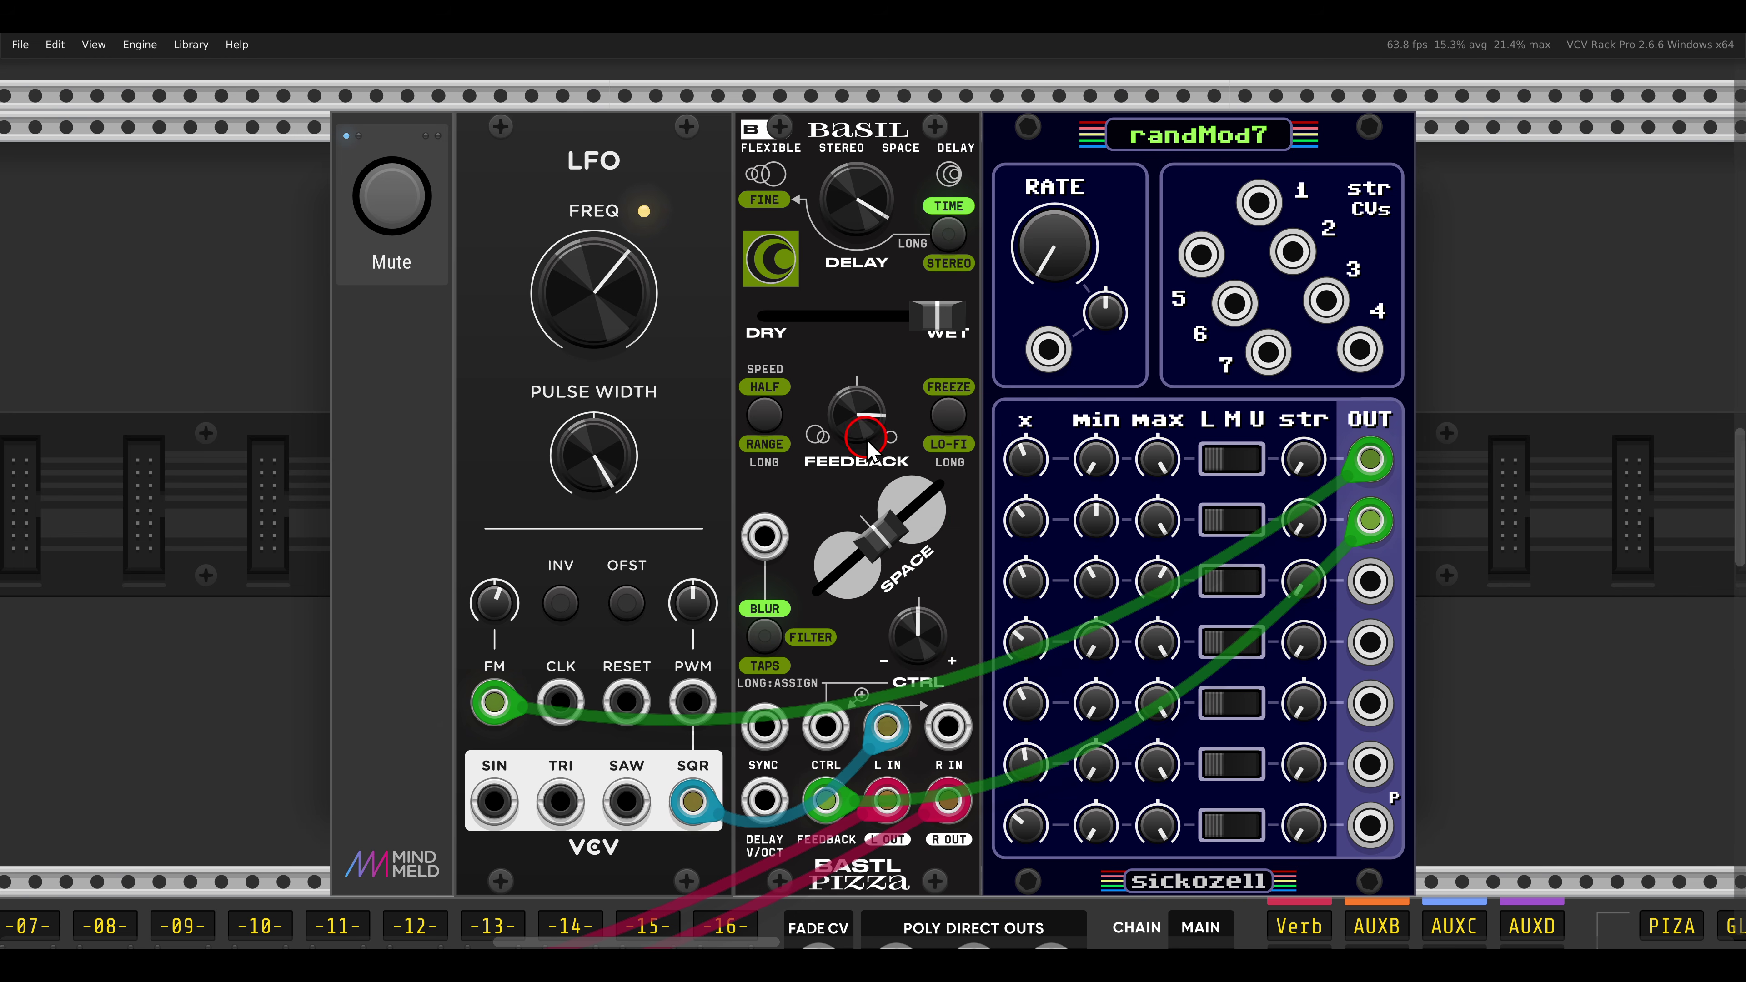
Connect randMod7's third output to the Basil Space modulation input, with the Space blur at 0
{"action": "mouse_move", "coordinate": [921, 526]}
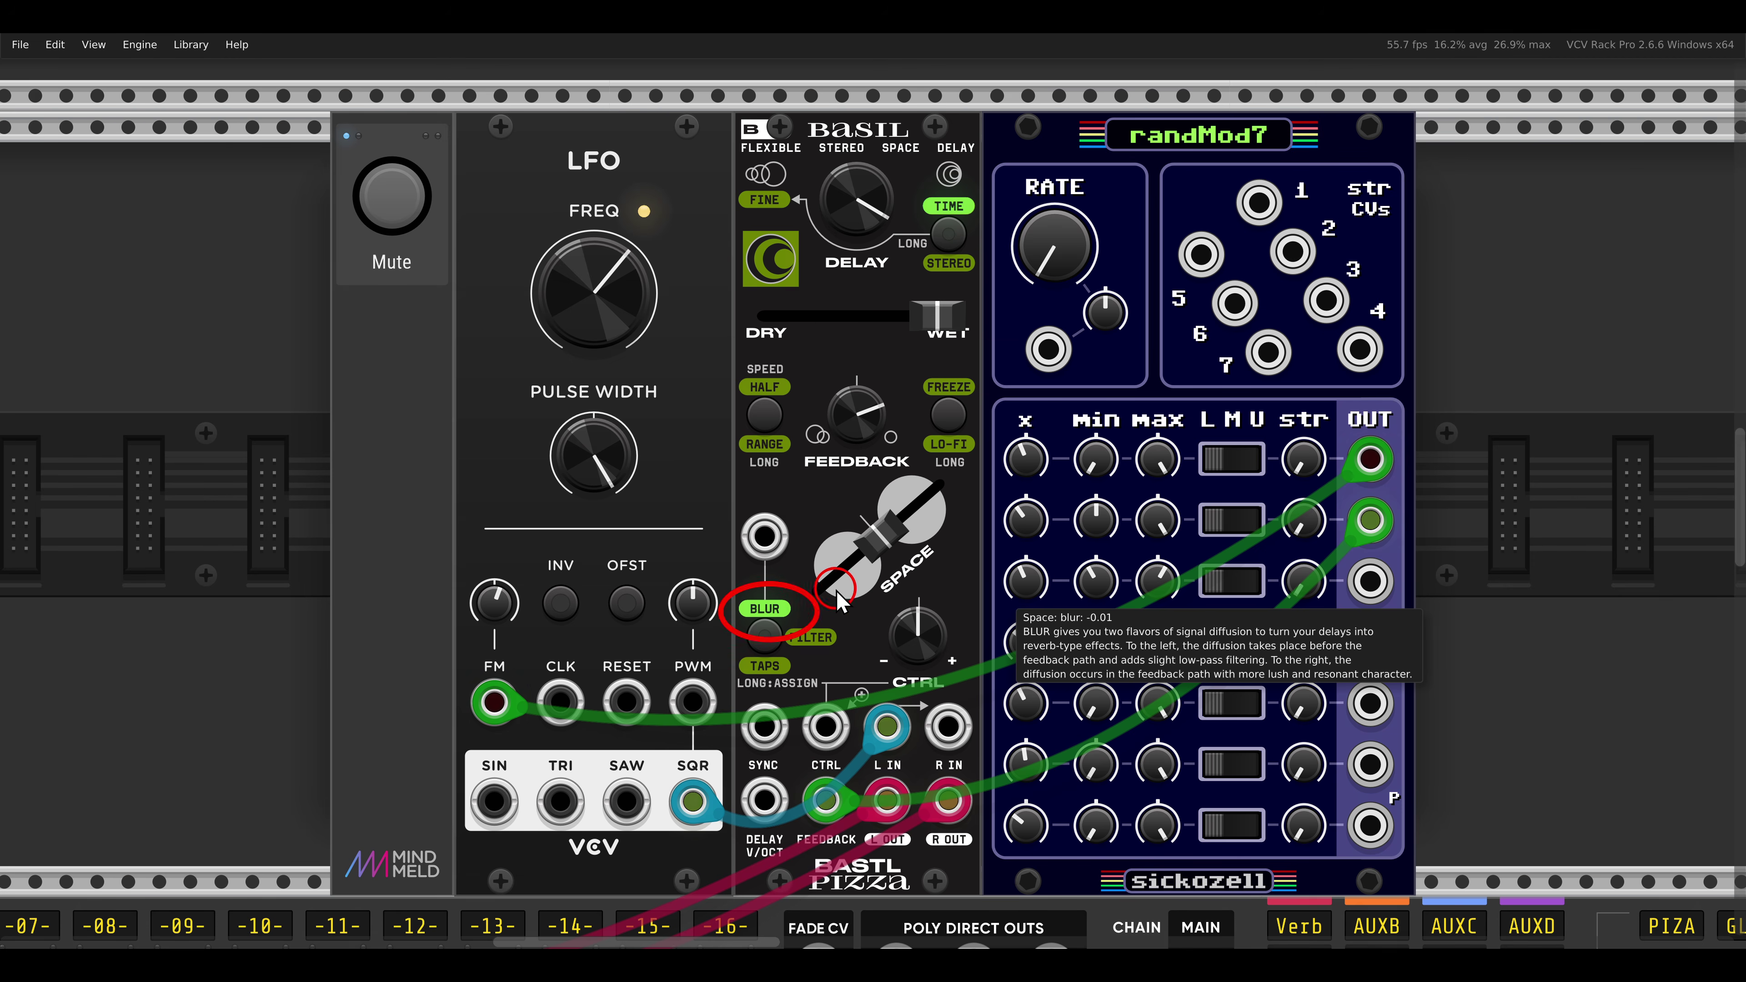
{"action": "left_click_drag", "start_coordinate": [835, 589], "coordinate": [869, 570]}
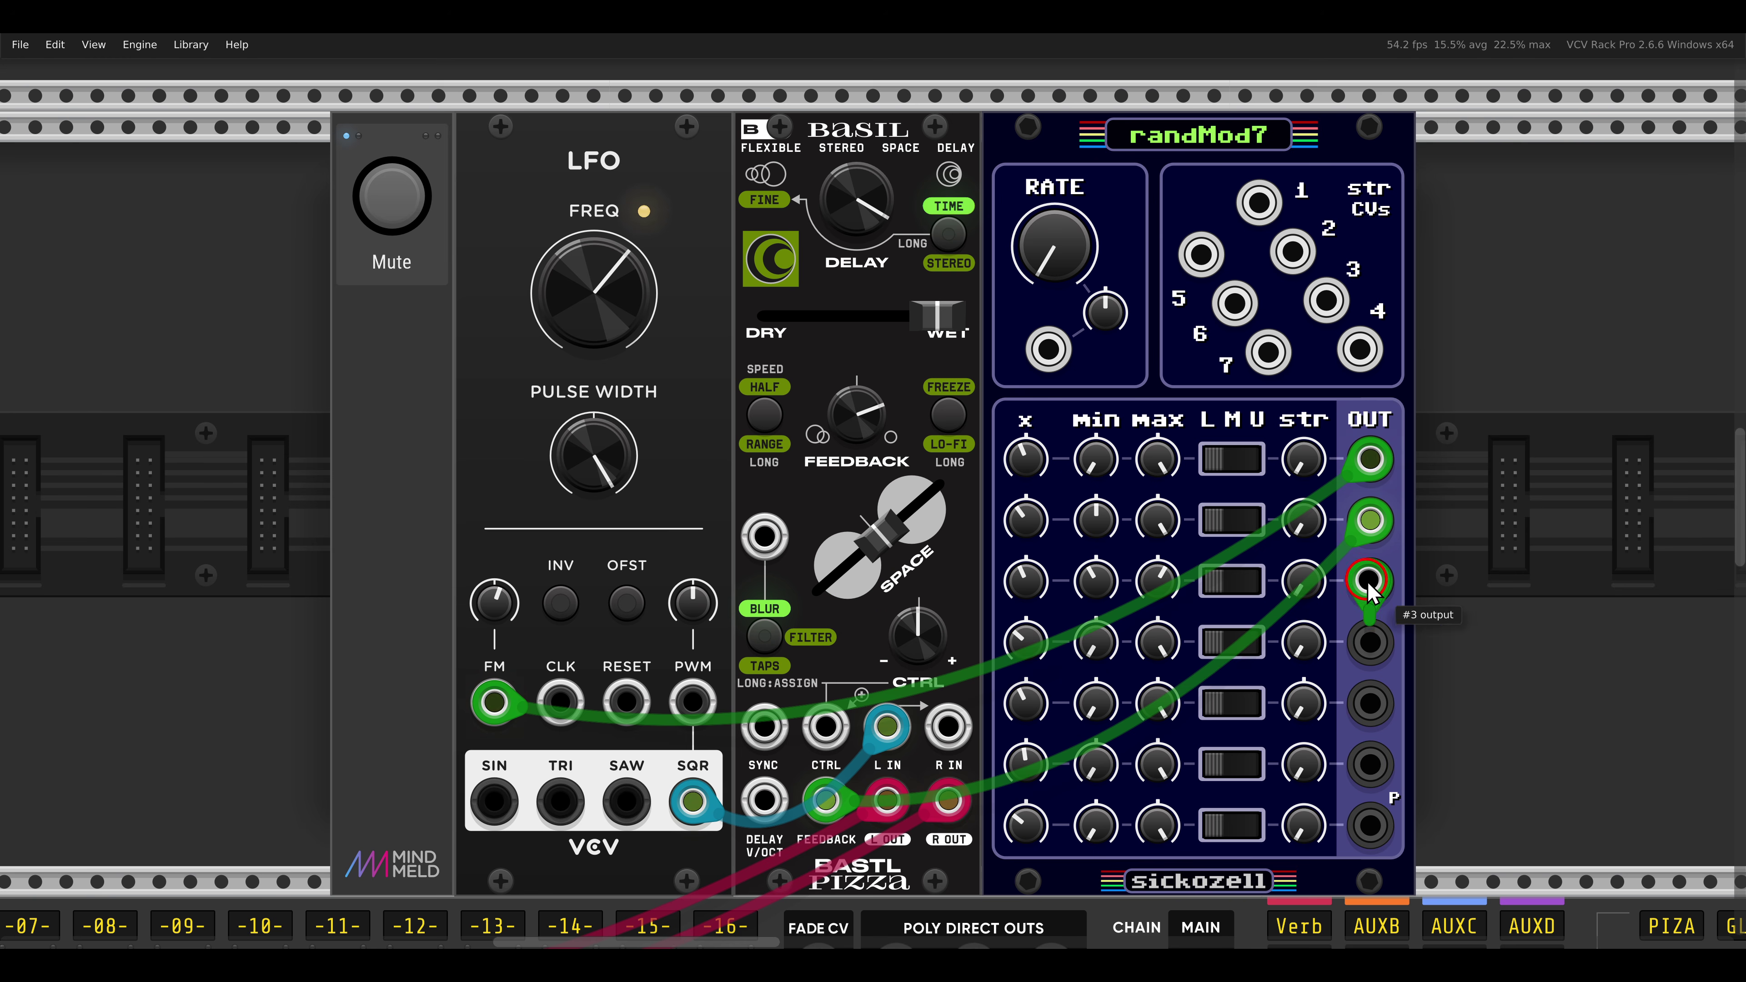
{"action": "left_click_drag", "start_coordinate": [1369, 592], "coordinate": [764, 537]}
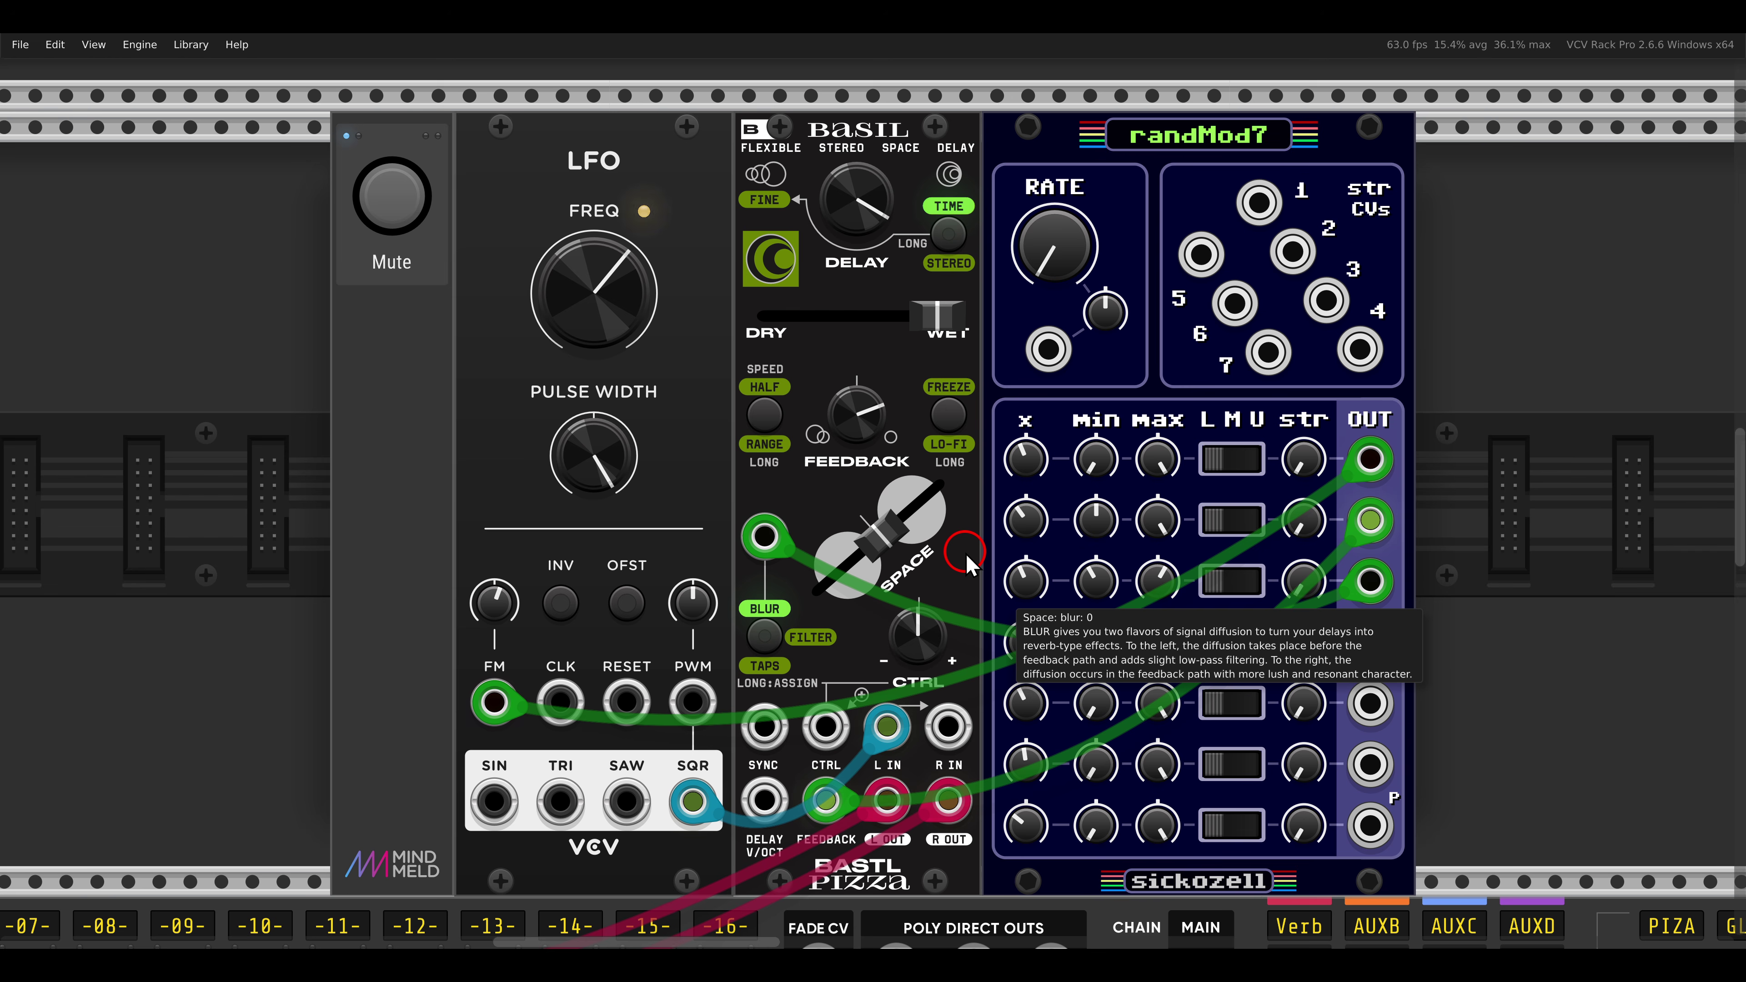
Unmute and solo the patch with PROB-KEY, FM-OP and Basil
{"action": "key", "text": "2"}
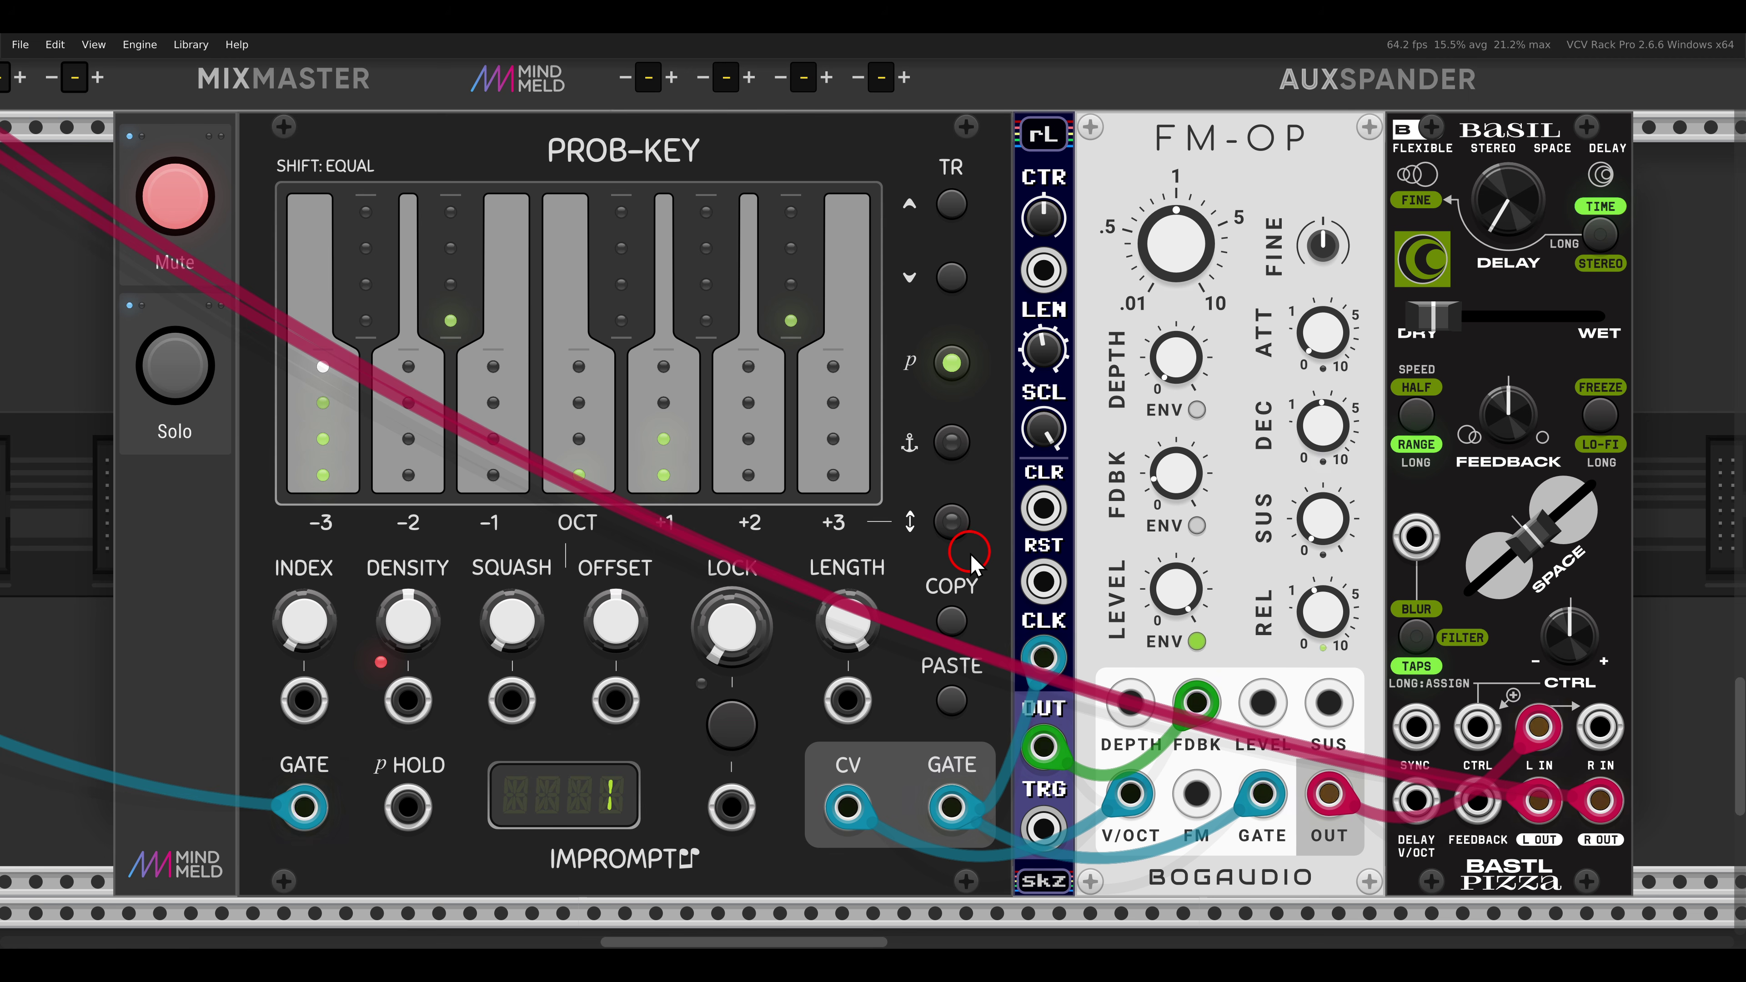
{"action": "left_click", "coordinate": [181, 227]}
{"action": "left_click", "coordinate": [174, 365]}
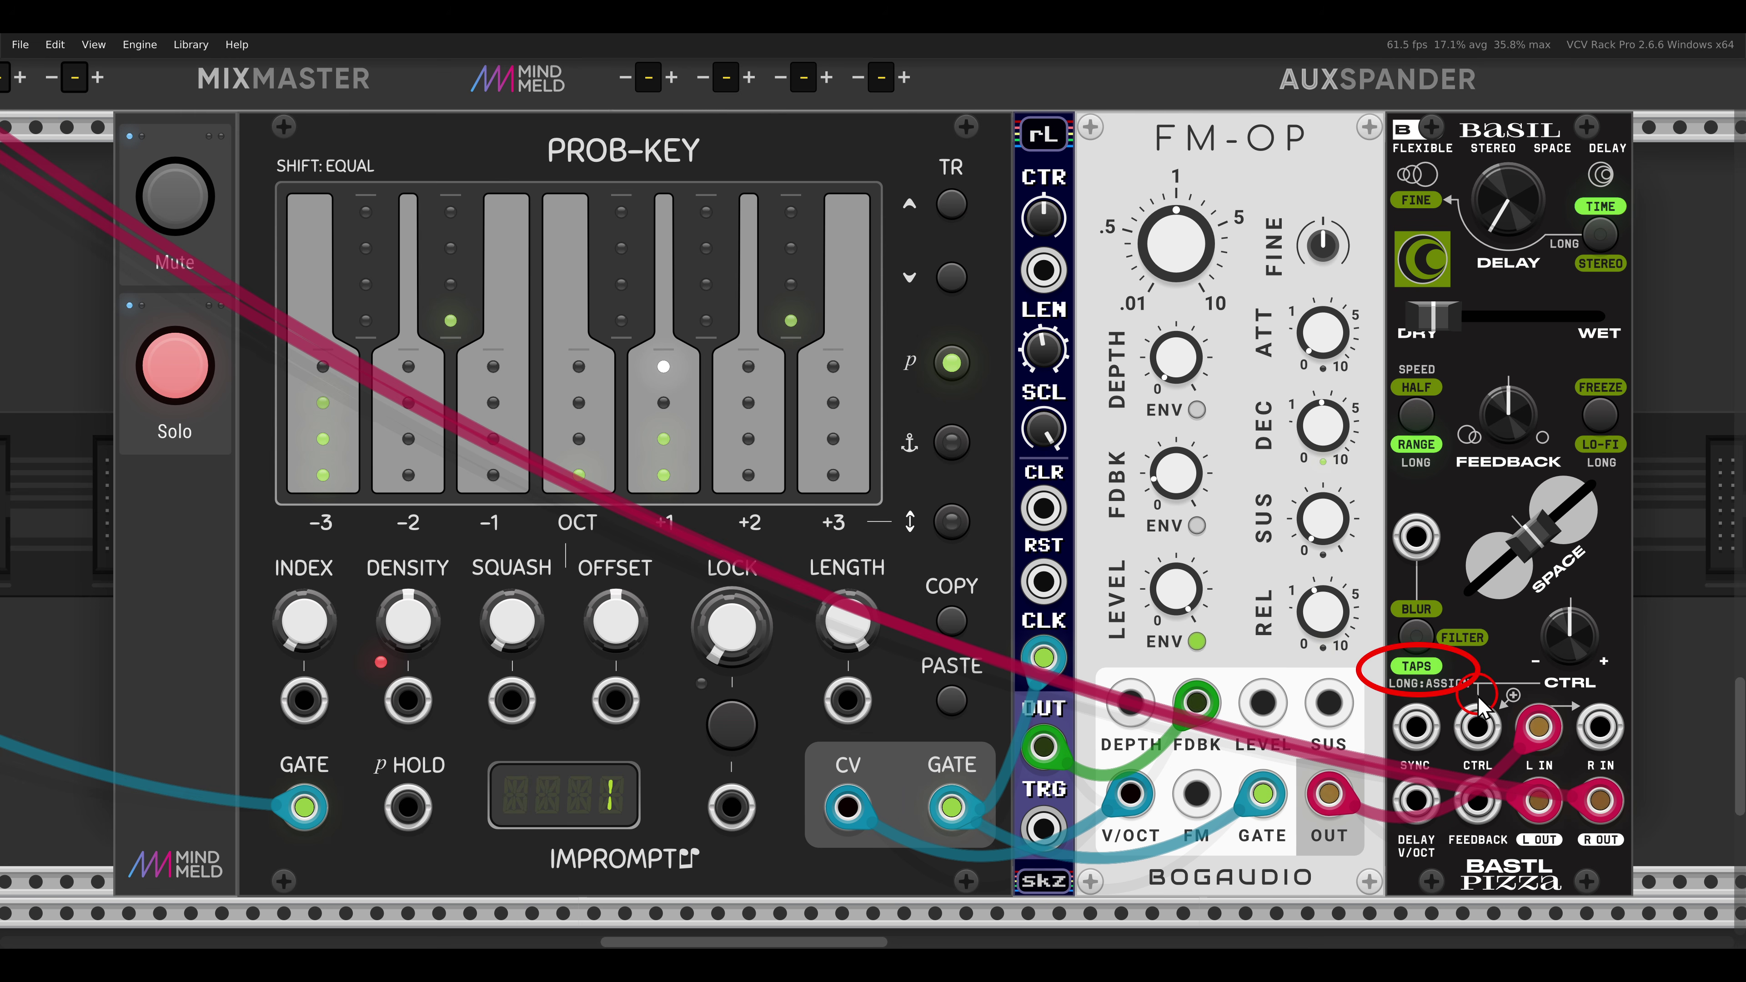
Set the FM-OP patch's Basil mix fully wet and its feedback to about -0.4 for ping-pong delays
{"action": "left_click_drag", "start_coordinate": [1440, 318], "coordinate": [1596, 338]}
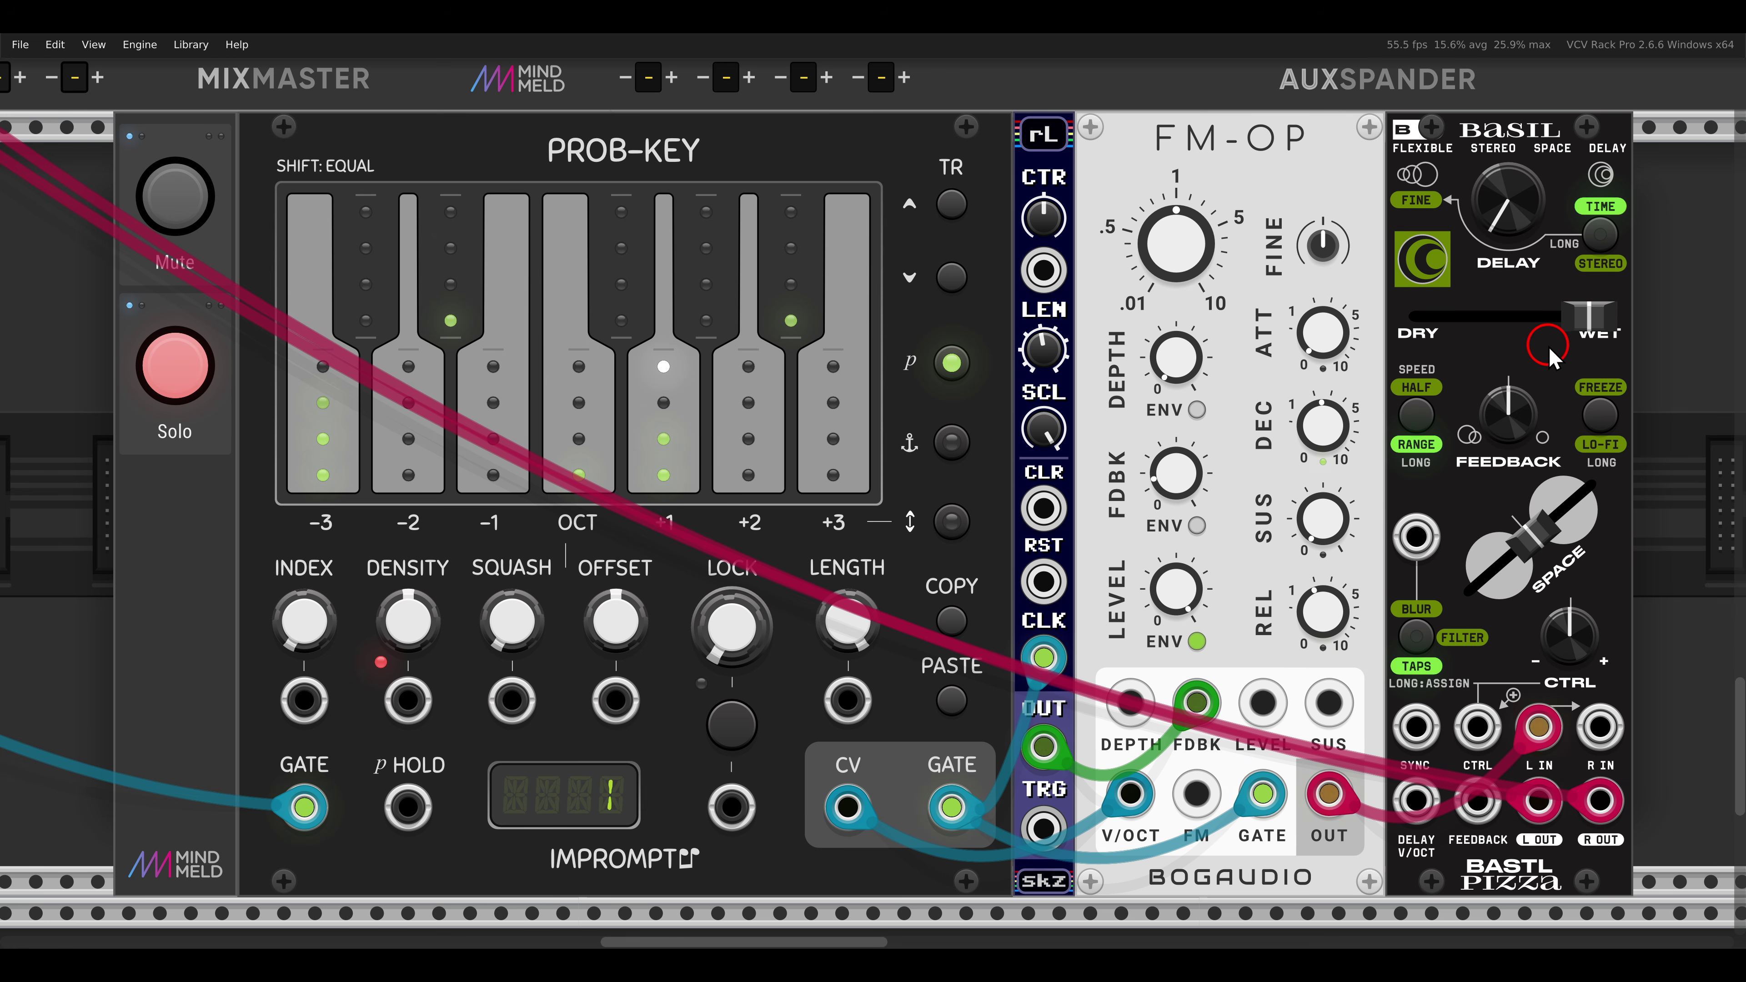
{"action": "mouse_move", "coordinate": [1527, 410]}
{"action": "left_click_drag", "start_coordinate": [1527, 411], "coordinate": [1511, 507]}
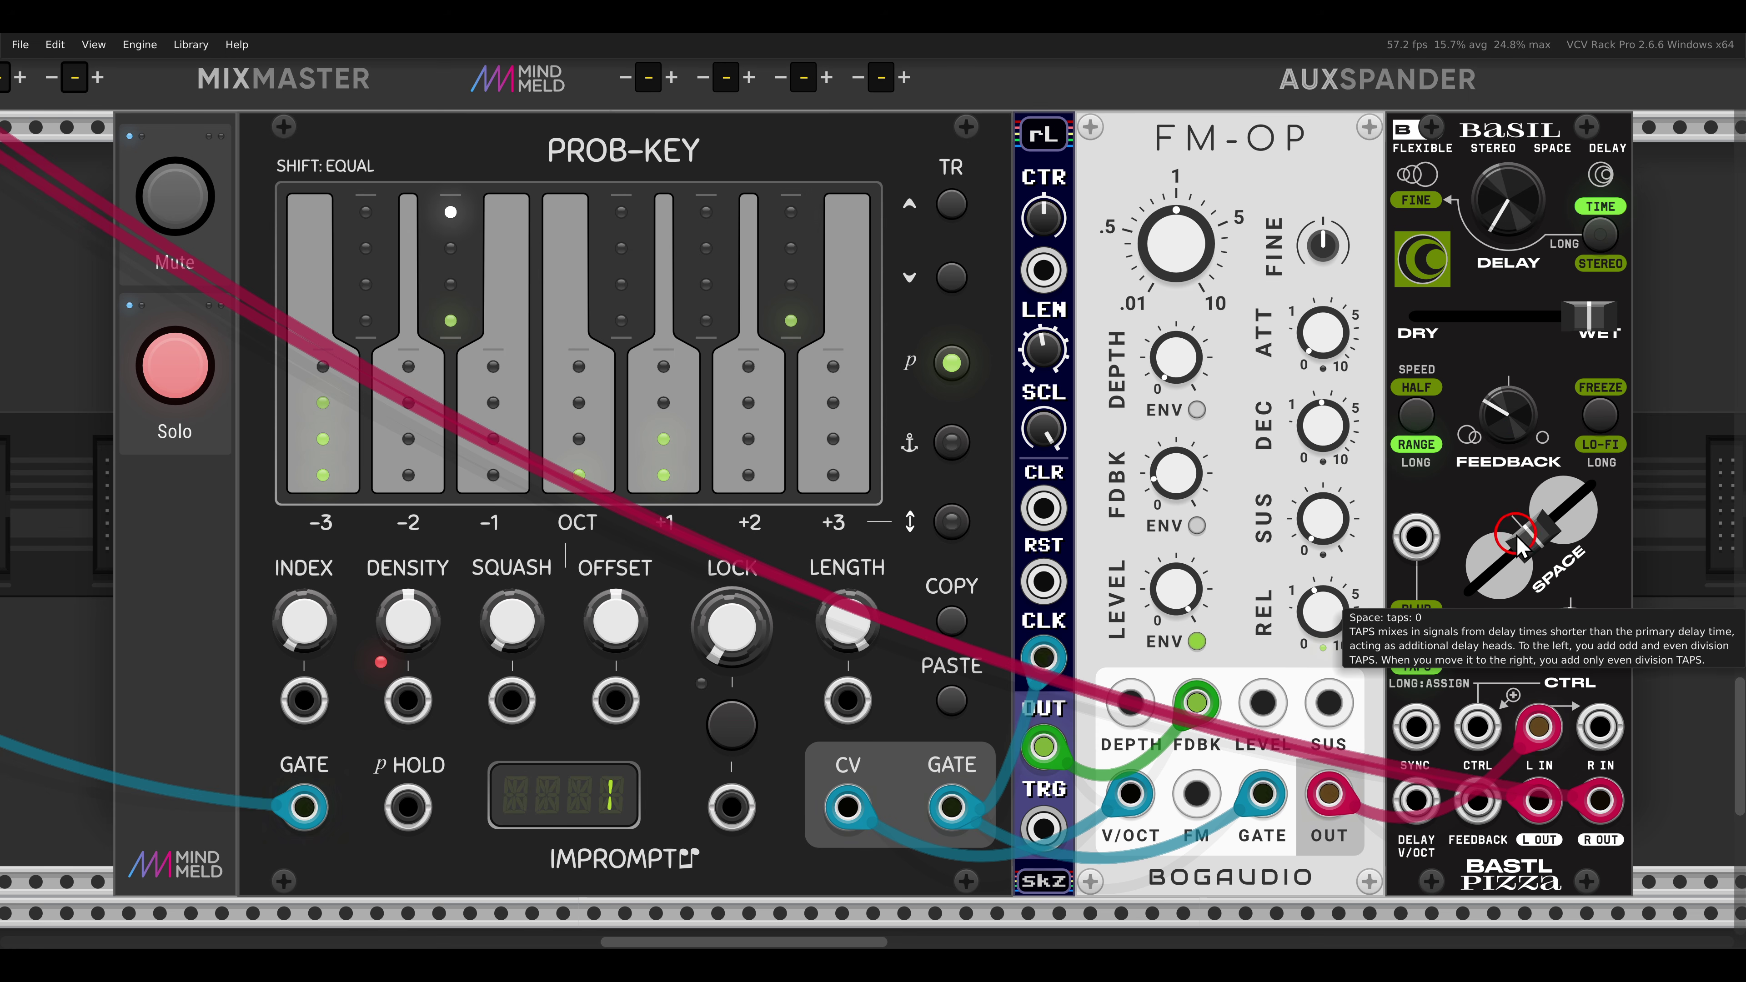
Shift the Basil Space taps to the negative side to add odd and even divisions, and set feedback to 0.5
{"action": "left_click_drag", "start_coordinate": [1536, 552], "coordinate": [1506, 589]}
{"action": "left_click", "coordinate": [1416, 636]}
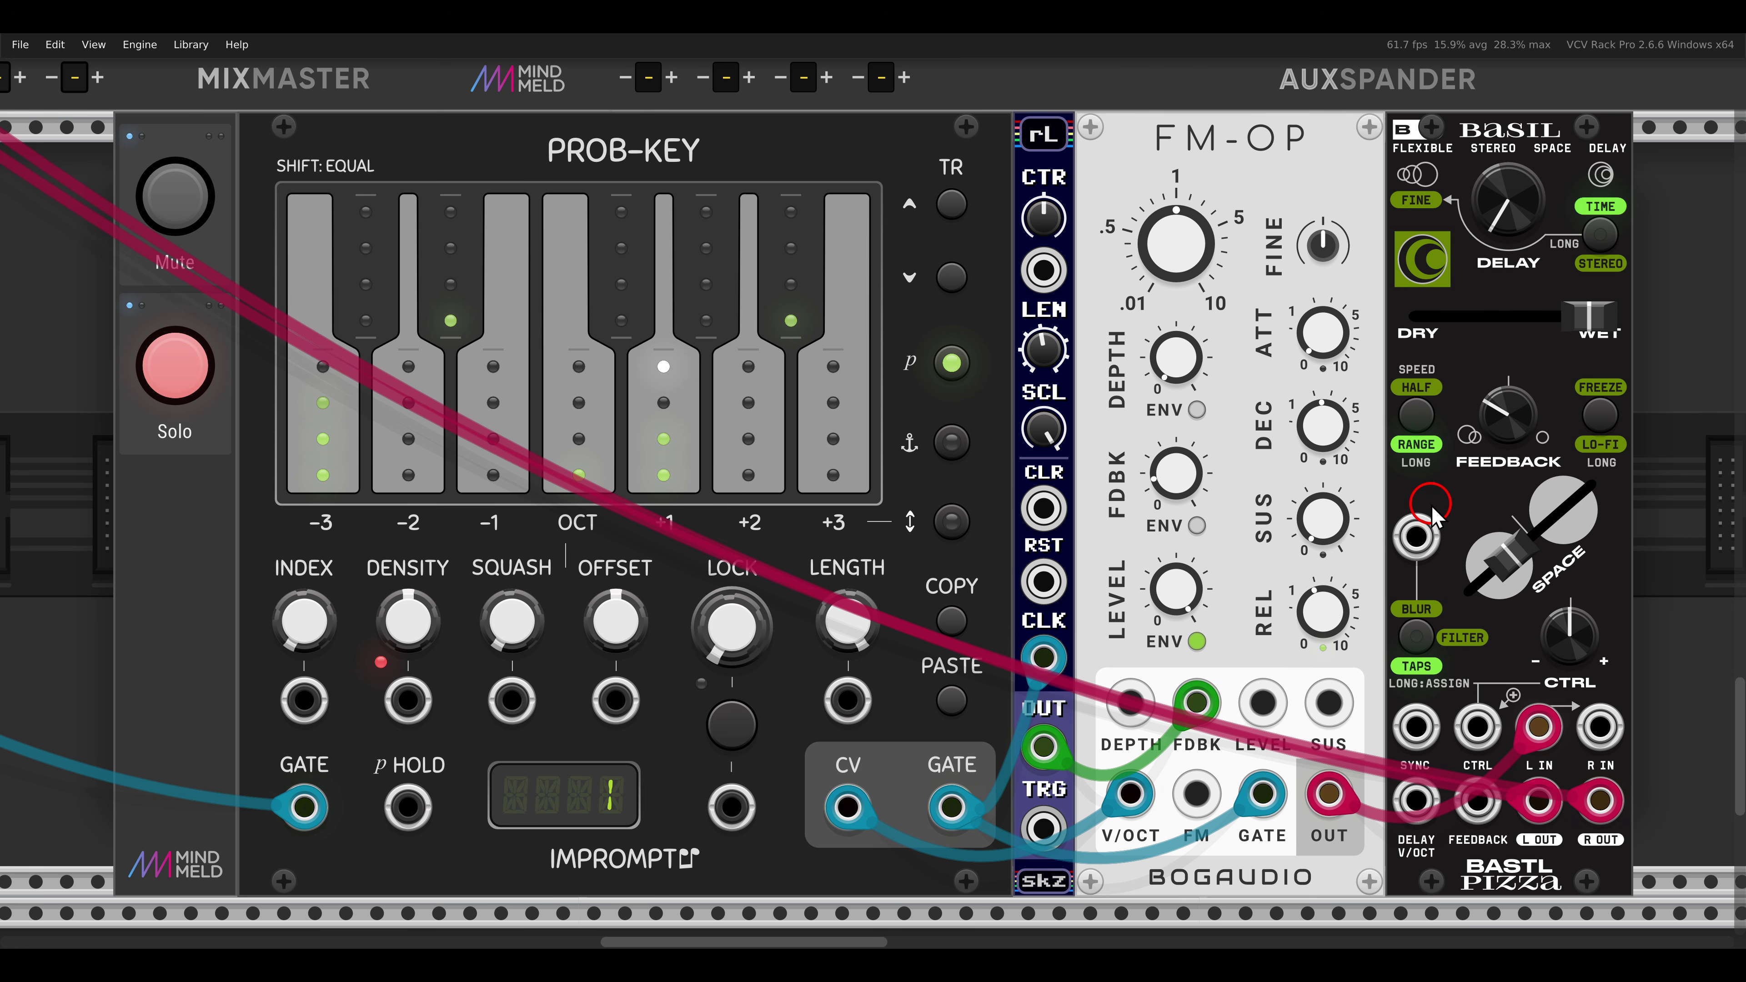
{"action": "mouse_move", "coordinate": [1492, 447]}
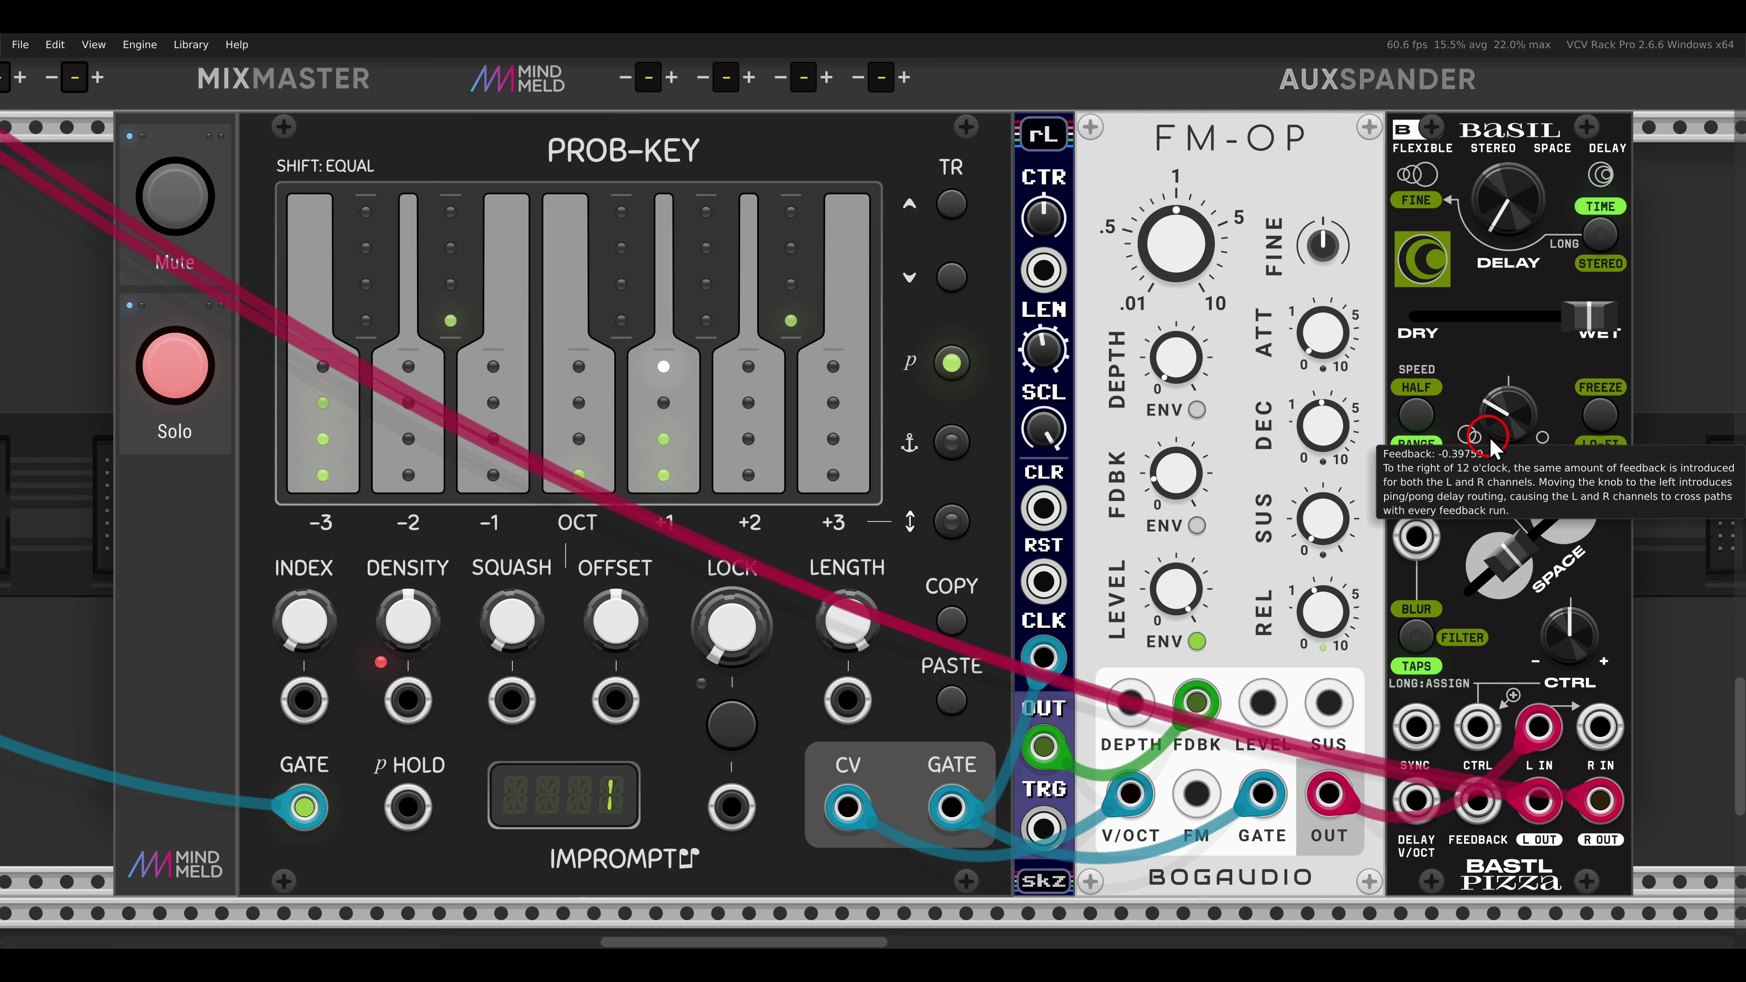
{"action": "left_click_drag", "start_coordinate": [1502, 444], "coordinate": [1454, 275]}
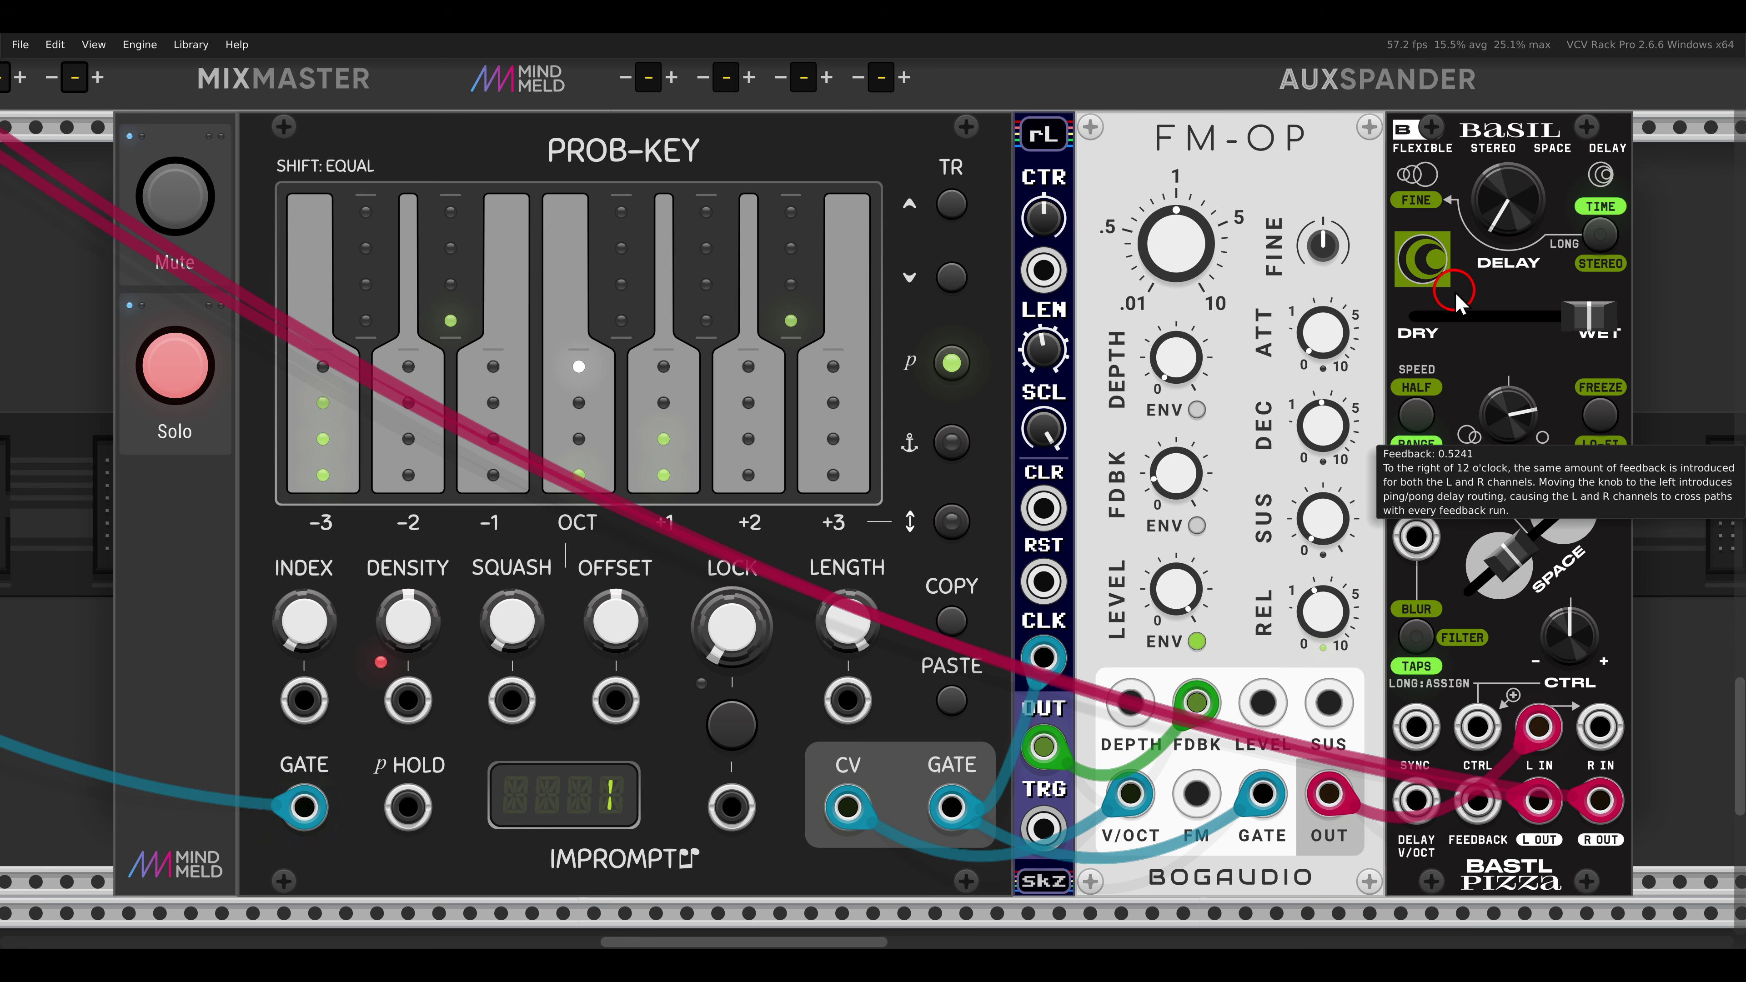
{"action": "left_click", "coordinate": [1486, 412]}
{"action": "double_click", "coordinate": [1487, 421]}
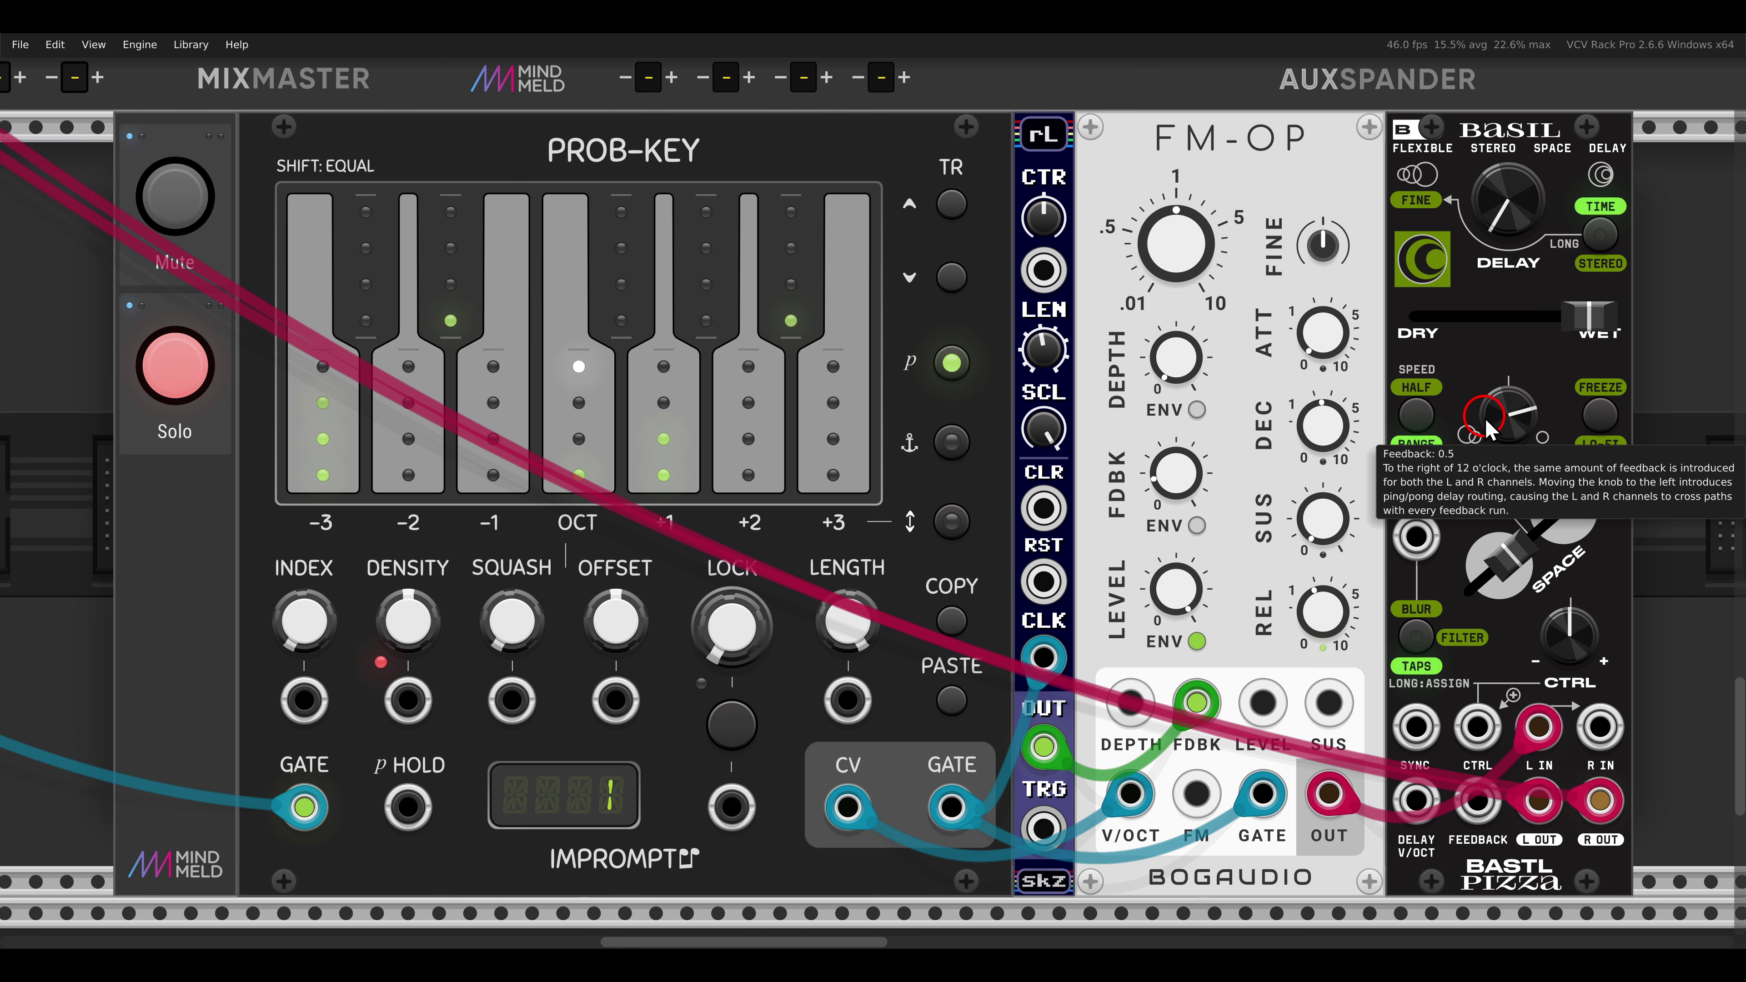
Turn off solo on the FM-OP patch and unmute the patch with the VCO, Basil and Surge XT filter
{"action": "left_click", "coordinate": [217, 378]}
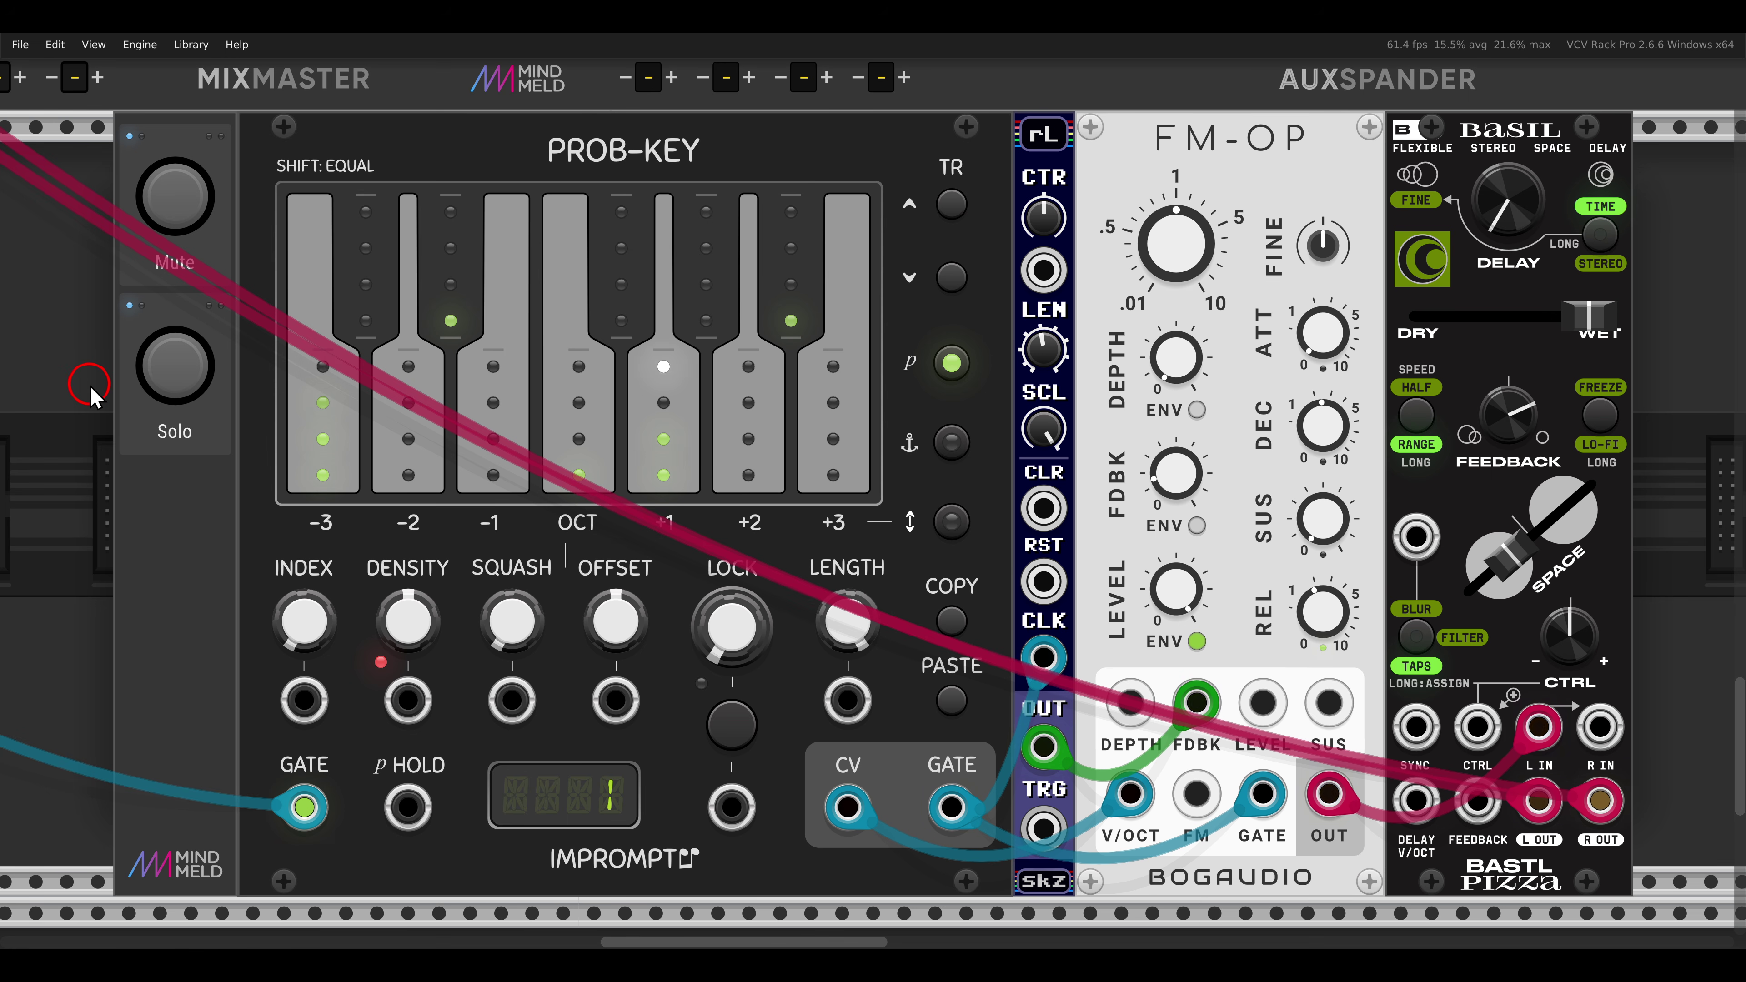
{"action": "scroll", "coordinate": [90, 392], "scroll_direction": "up", "scroll_amount": 15}
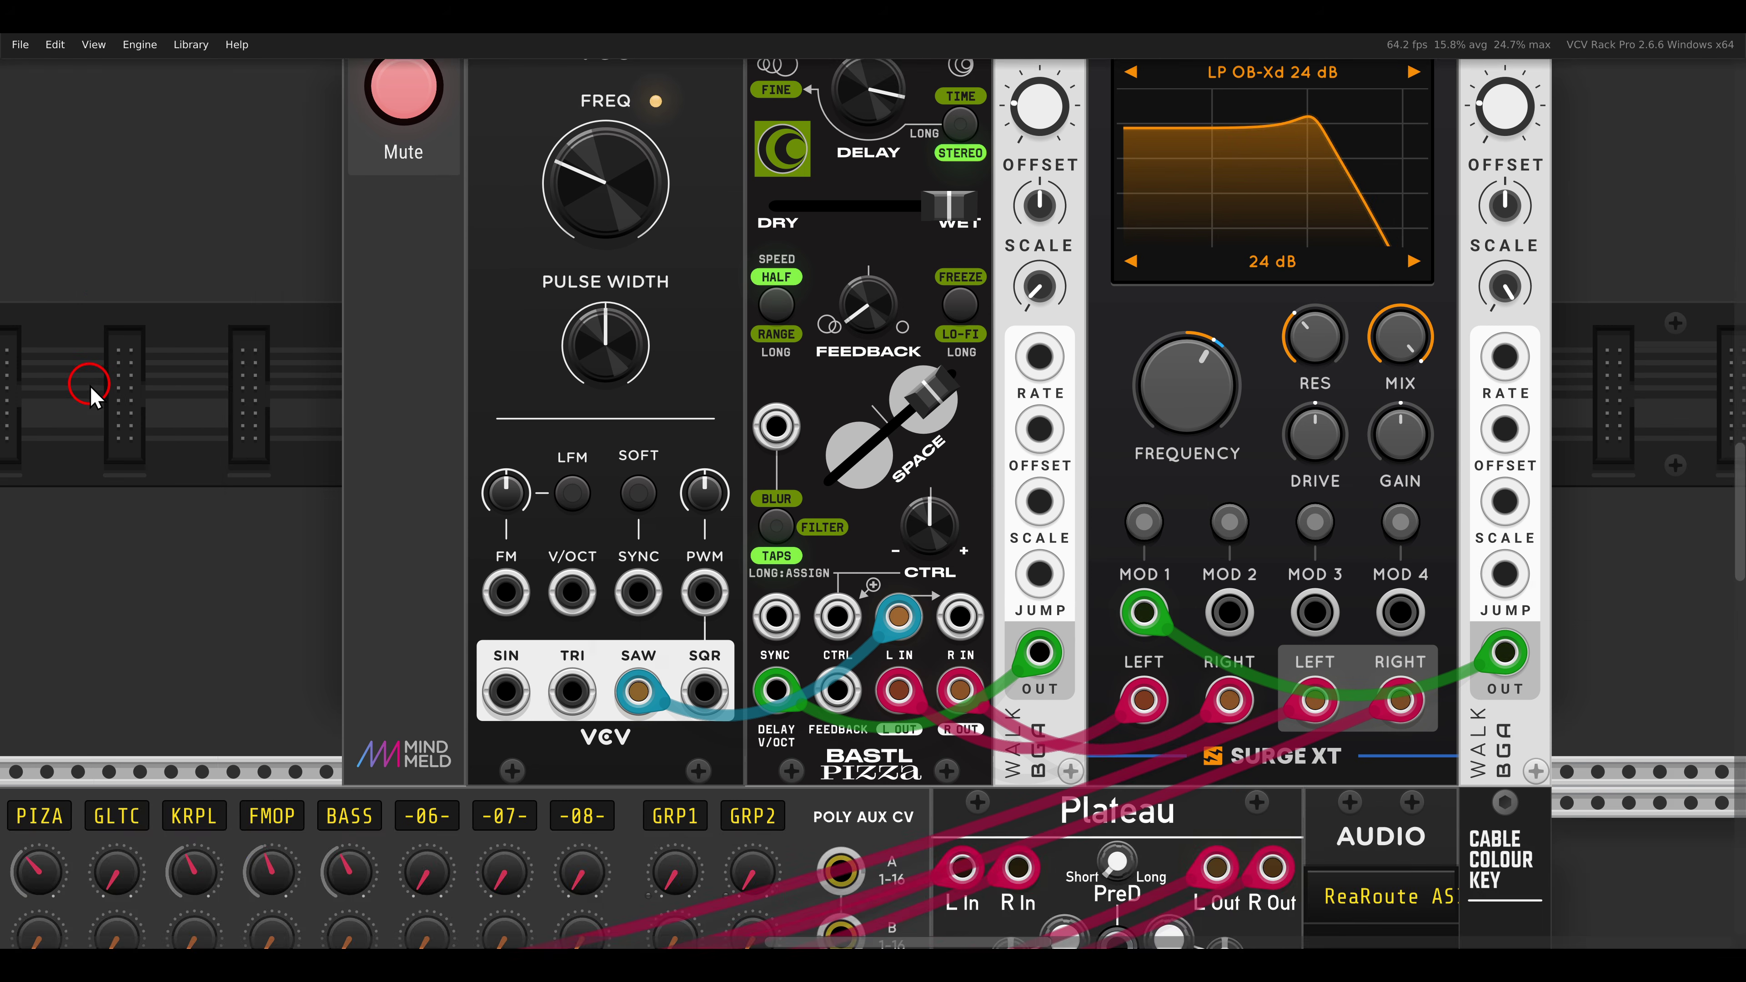
{"action": "scroll", "coordinate": [90, 392], "scroll_direction": "up", "scroll_amount": 3}
{"action": "scroll", "coordinate": [89, 392], "scroll_direction": "right", "scroll_amount": 2}
{"action": "mouse_move", "coordinate": [457, 147]}
{"action": "left_mouse_down"}
{"action": "mouse_move", "coordinate": [604, 182]}
{"action": "mouse_move", "coordinate": [616, 159]}
{"action": "mouse_move", "coordinate": [731, 165]}
{"action": "mouse_move", "coordinate": [666, 184]}
{"action": "left_mouse_up"}
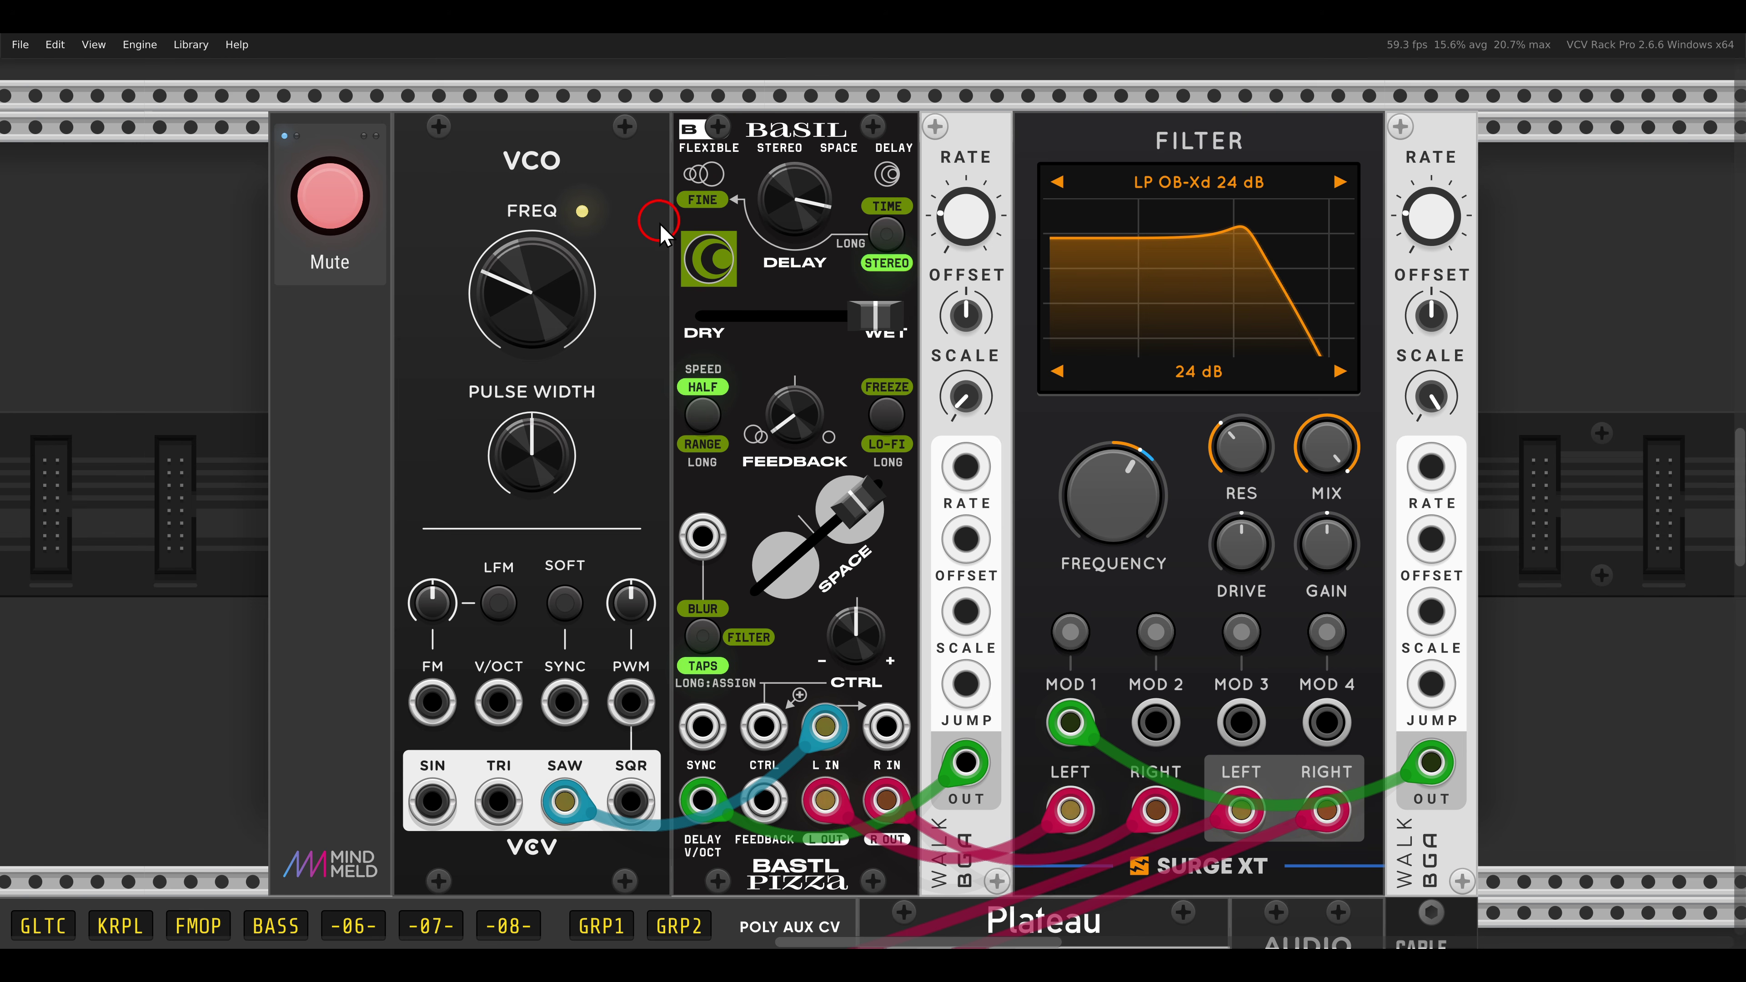
{"action": "left_click", "coordinate": [334, 221]}
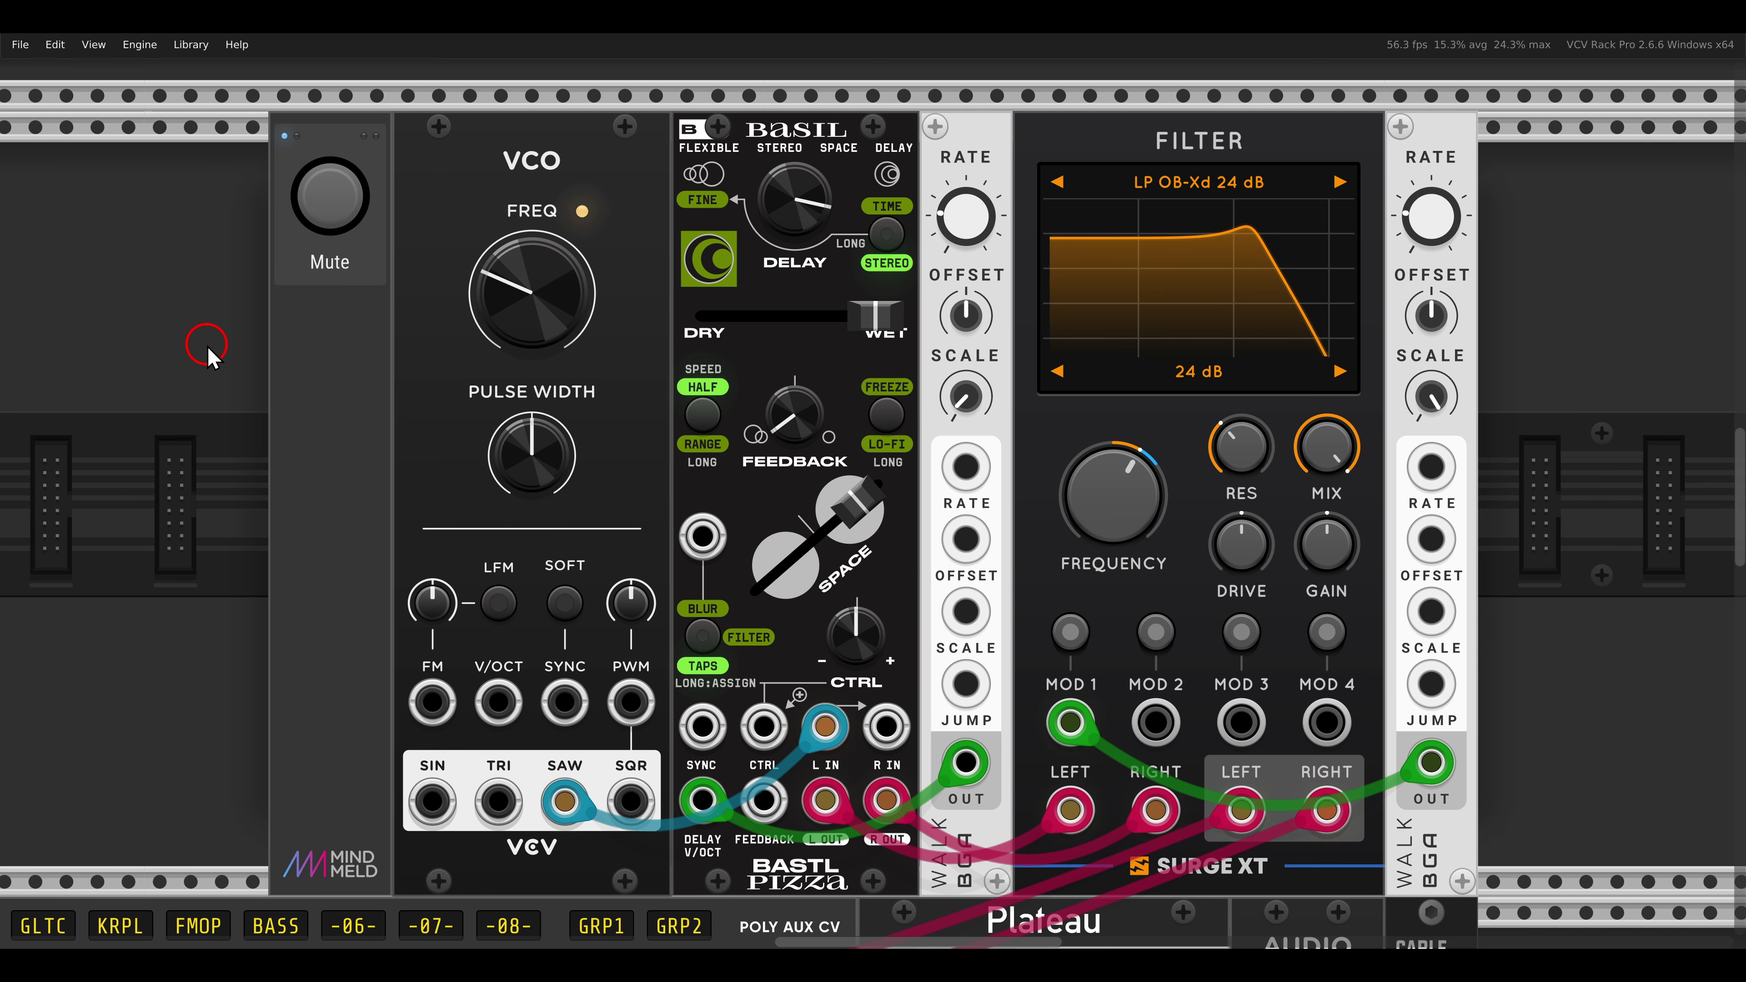
Add two splice markers to the Tapestry waveform, about one sixth and halfway through the sample
{"action": "scroll", "coordinate": [206, 351], "scroll_direction": "down", "scroll_amount": 5}
{"action": "scroll", "coordinate": [207, 351], "scroll_direction": "down", "scroll_amount": 3}
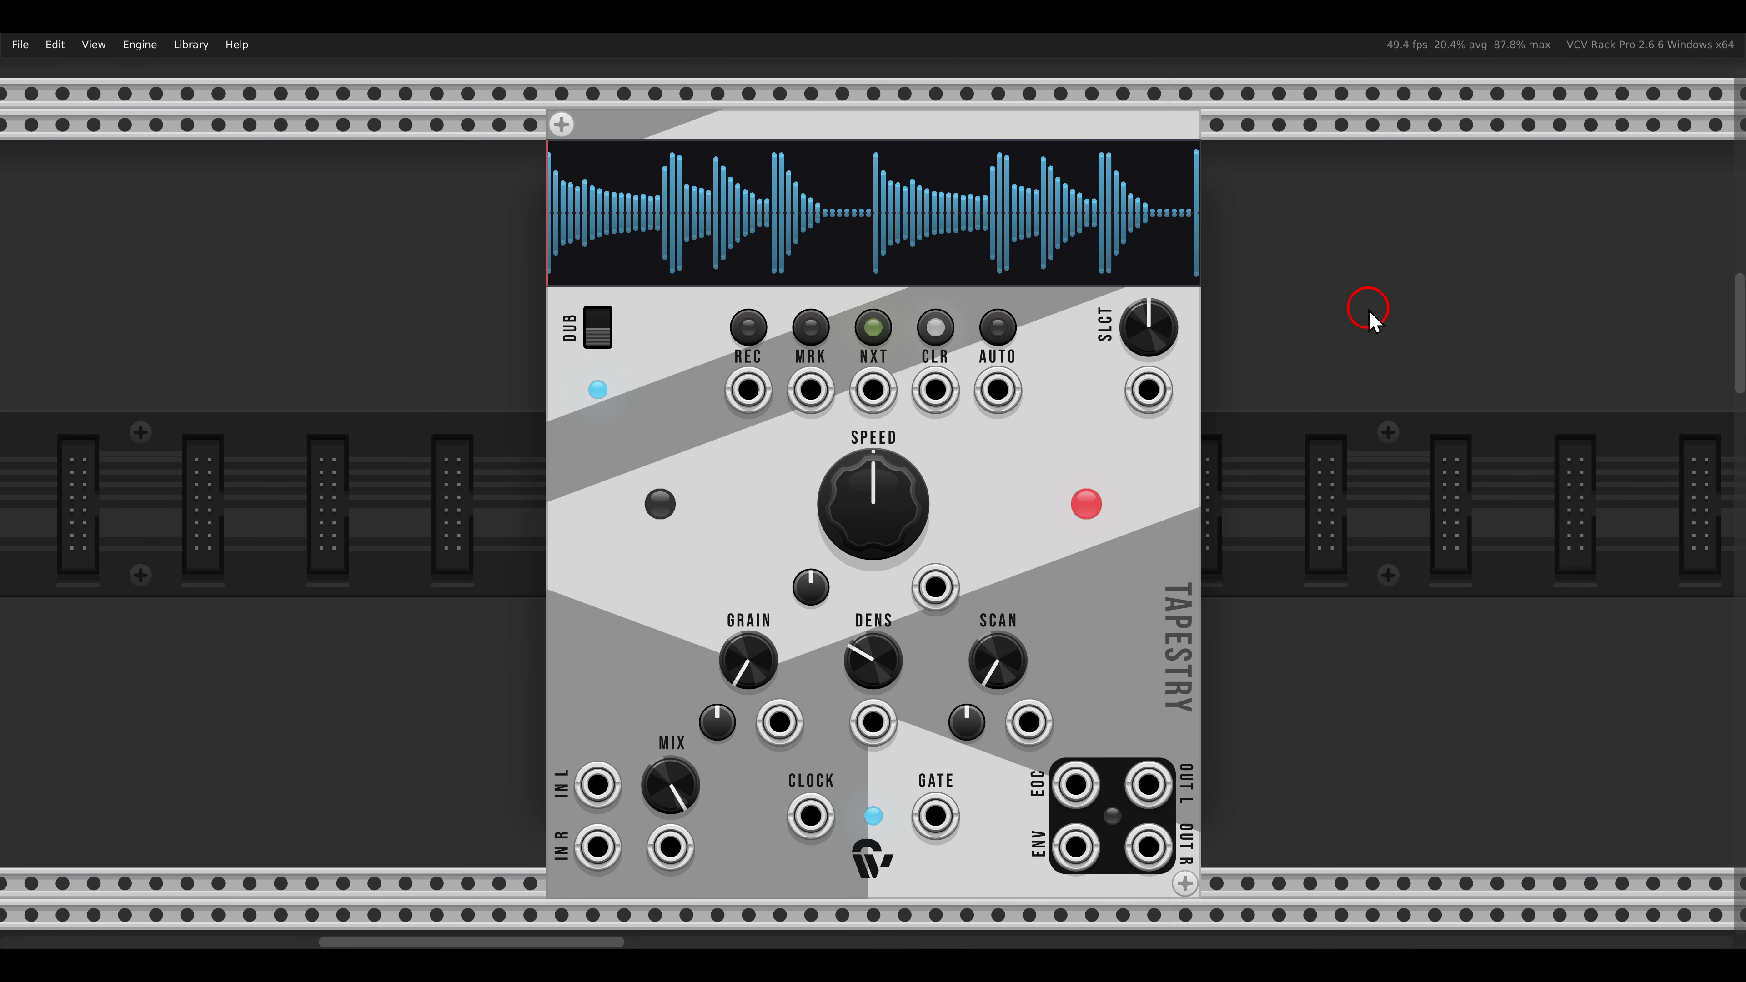
{"action": "left_click", "coordinate": [654, 251]}
{"action": "left_click", "coordinate": [870, 237]}
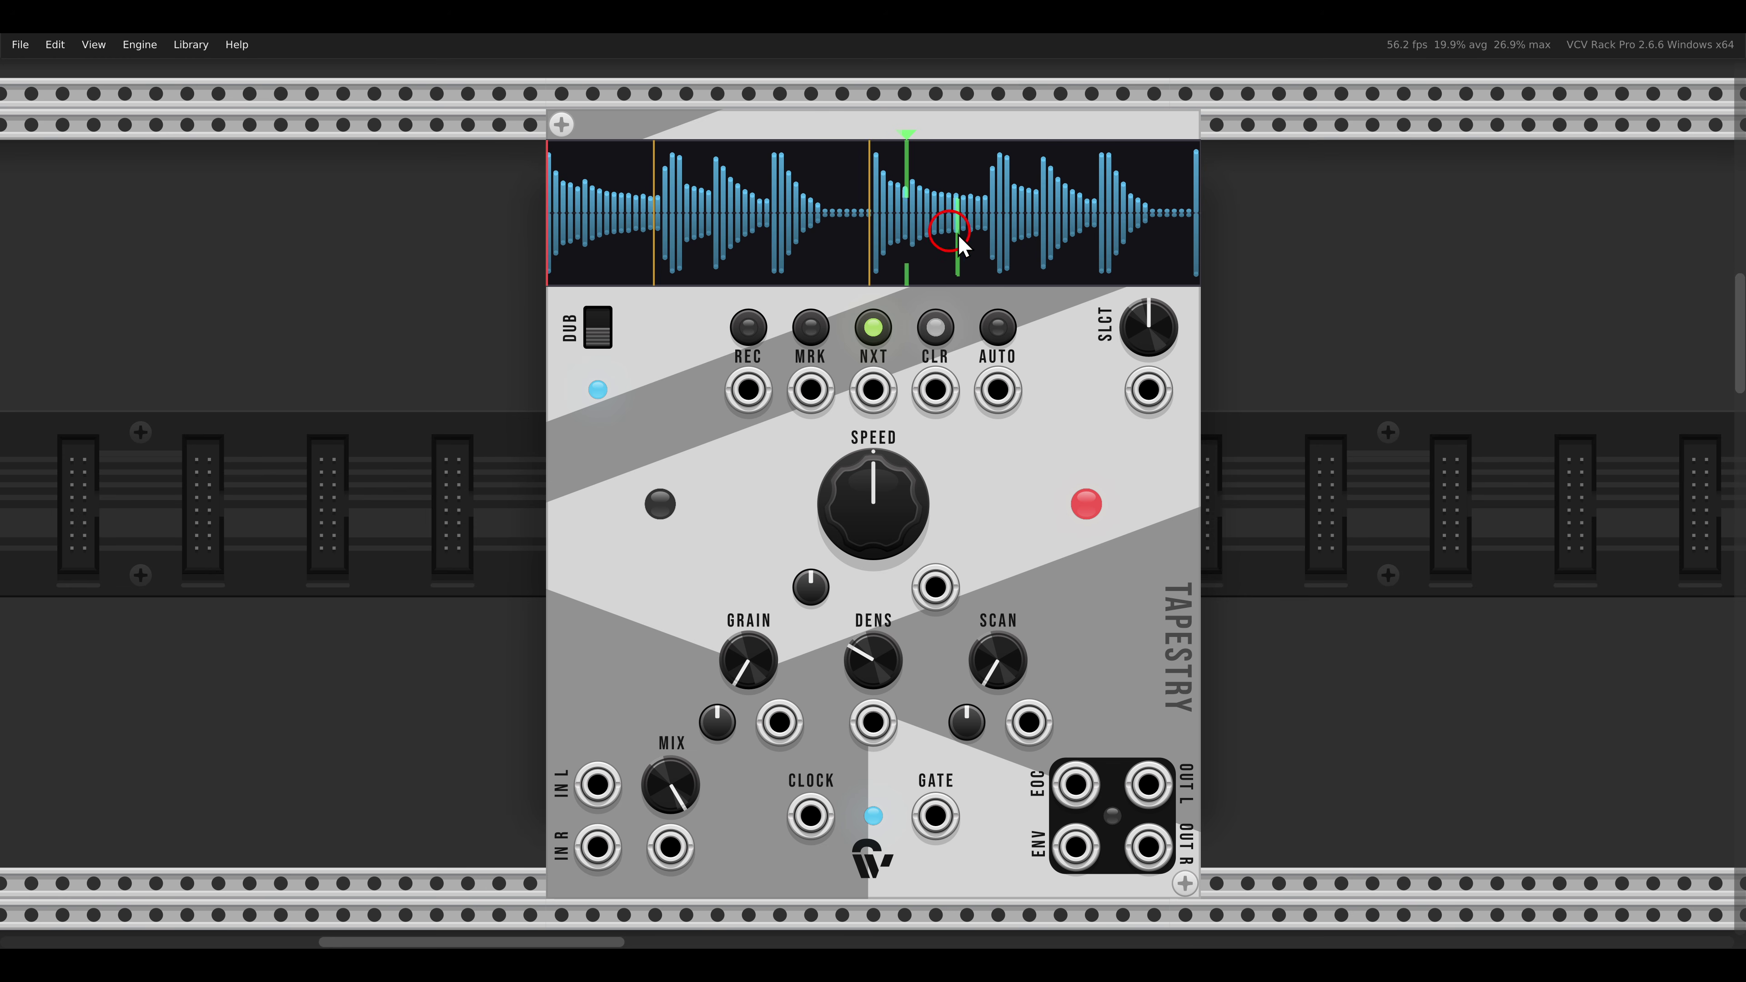
Record a melody played on the Twelve-Key keyboard through FM-OP into the empty Tapestry, and stop the recording
{"action": "left_click", "coordinate": [1094, 240]}
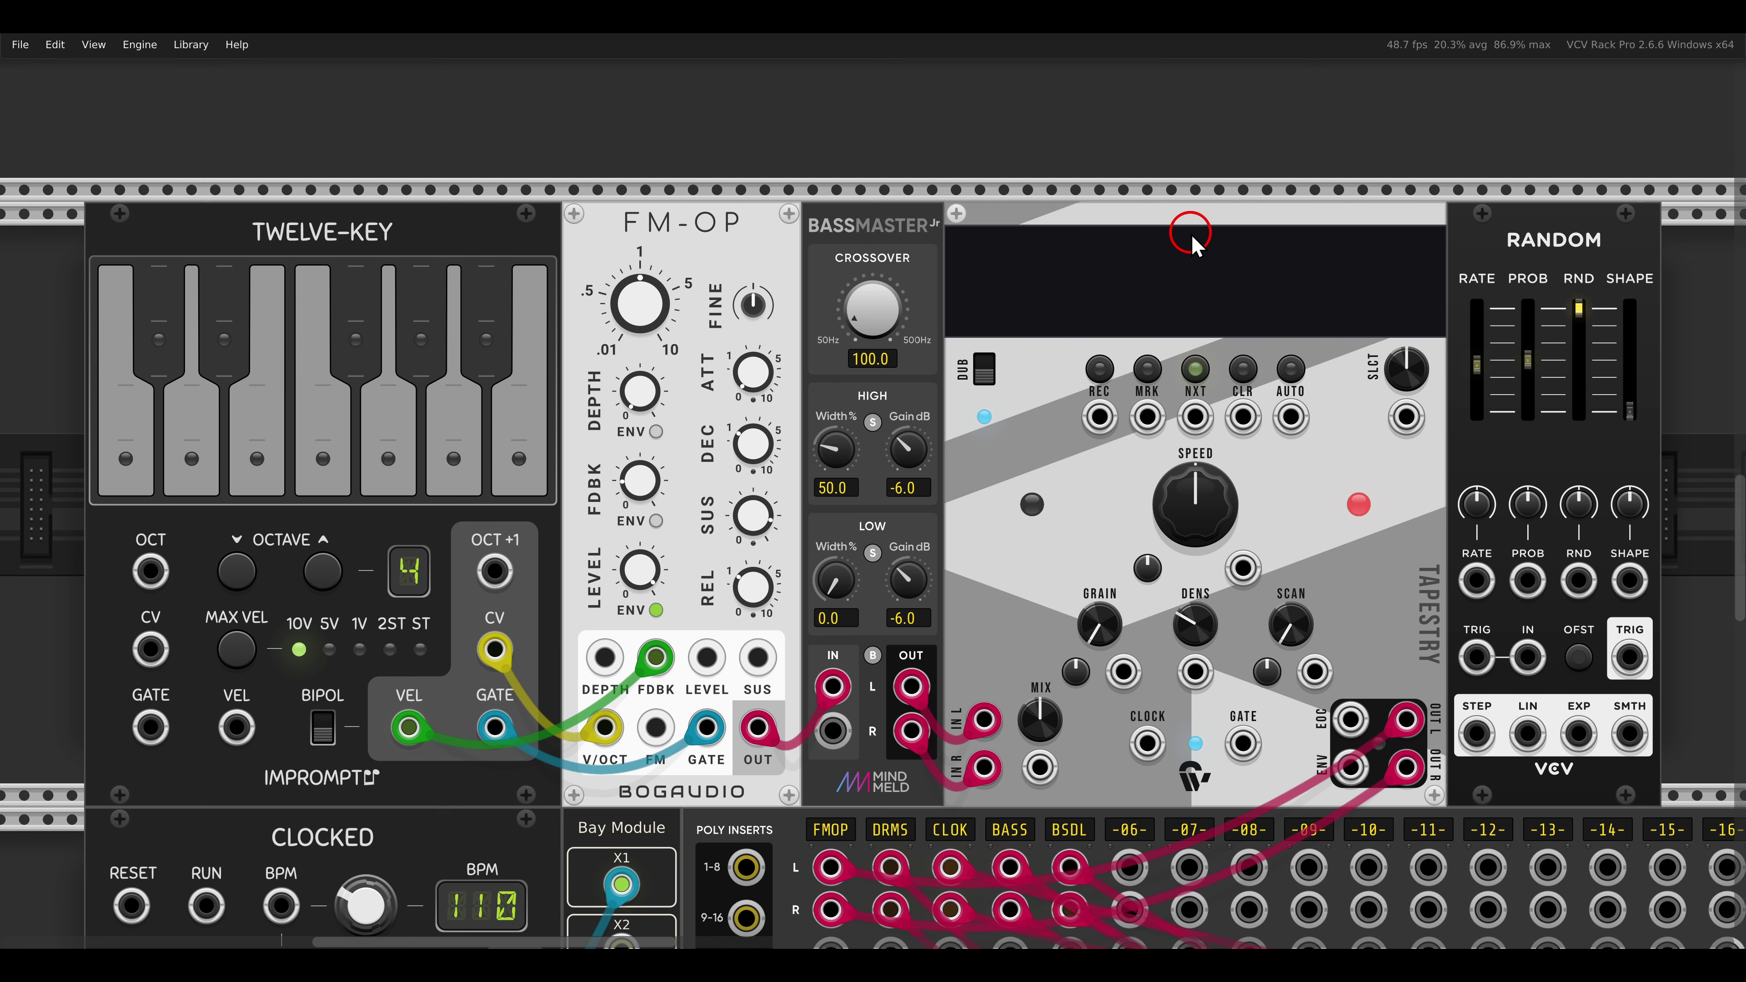
{"action": "left_click", "coordinate": [1100, 366]}
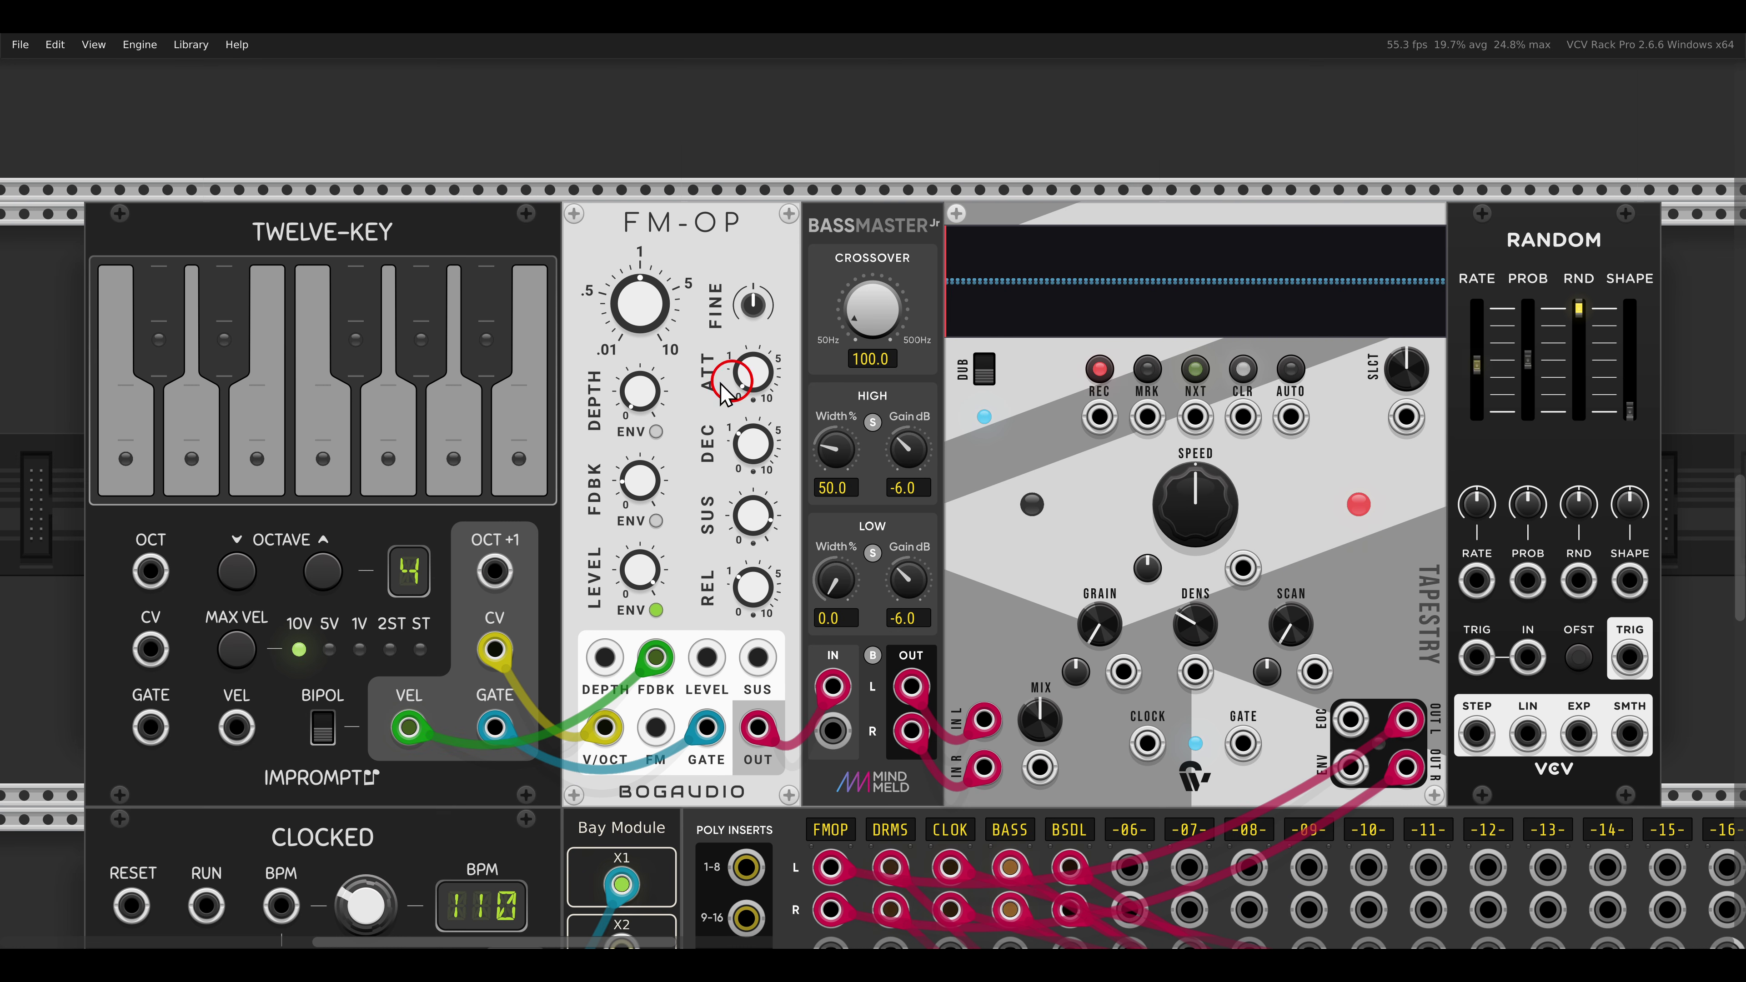
{"action": "left_click", "coordinate": [251, 459]}
{"action": "left_click", "coordinate": [268, 445]}
{"action": "left_click", "coordinate": [385, 441]}
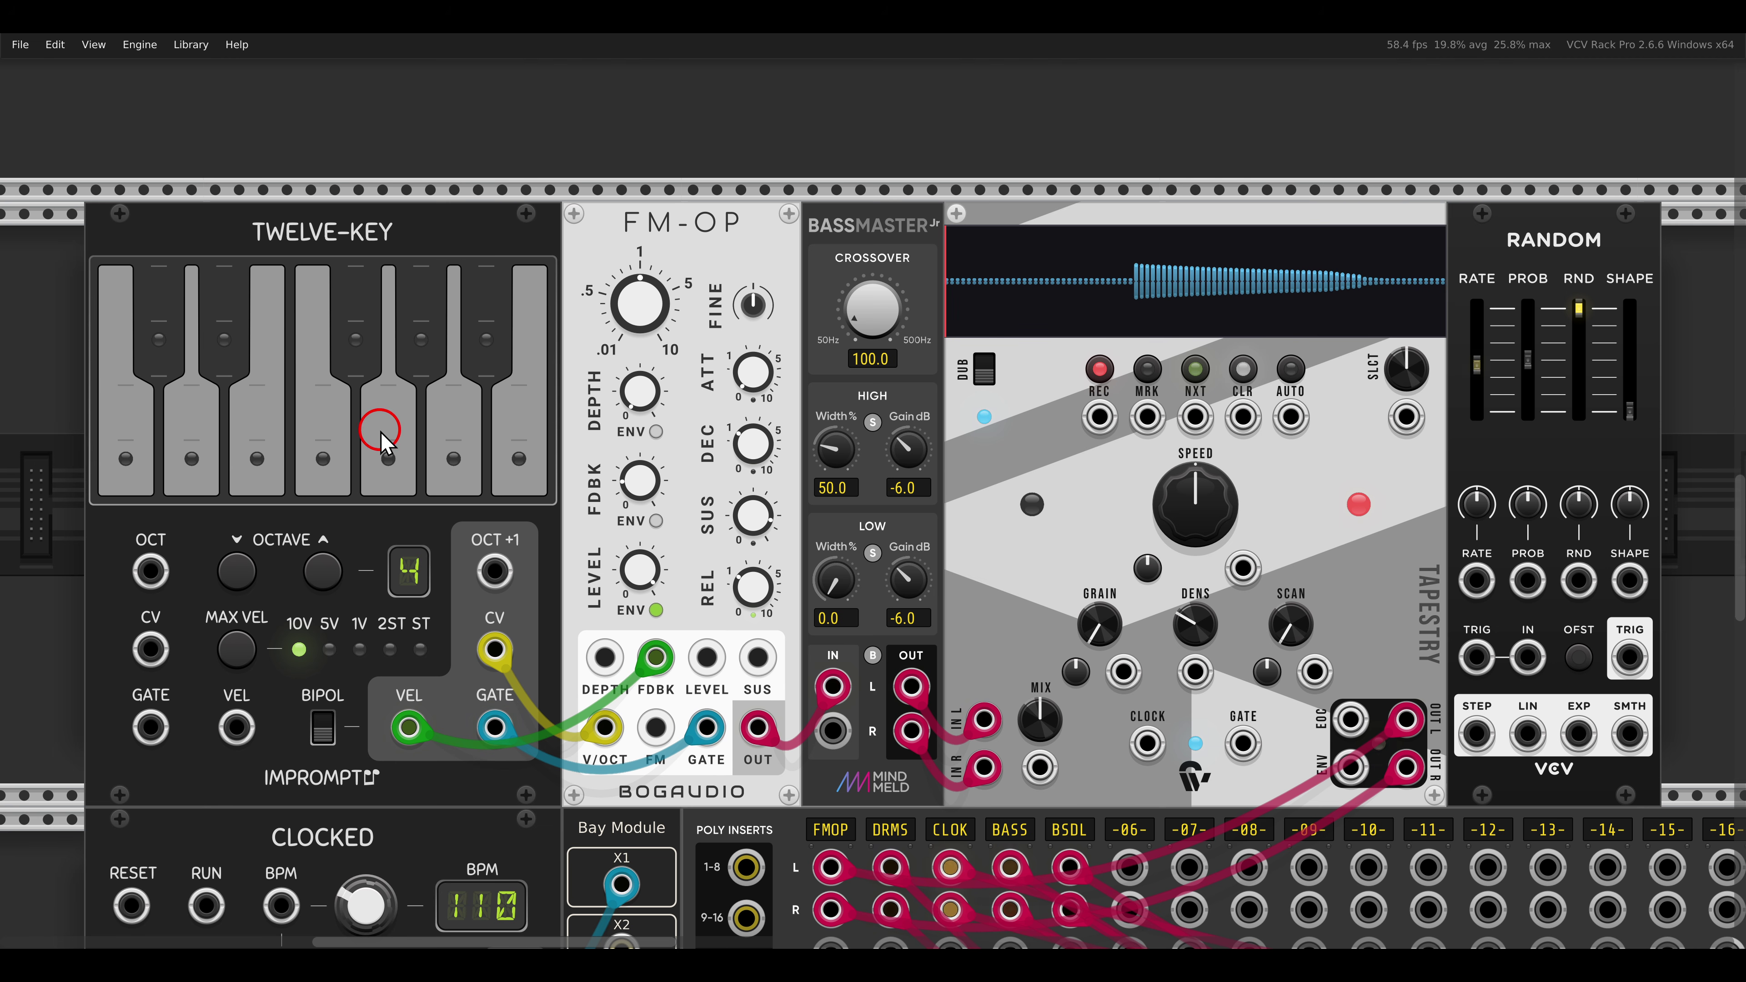
{"action": "left_click", "coordinate": [358, 303]}
{"action": "left_click", "coordinate": [507, 442]}
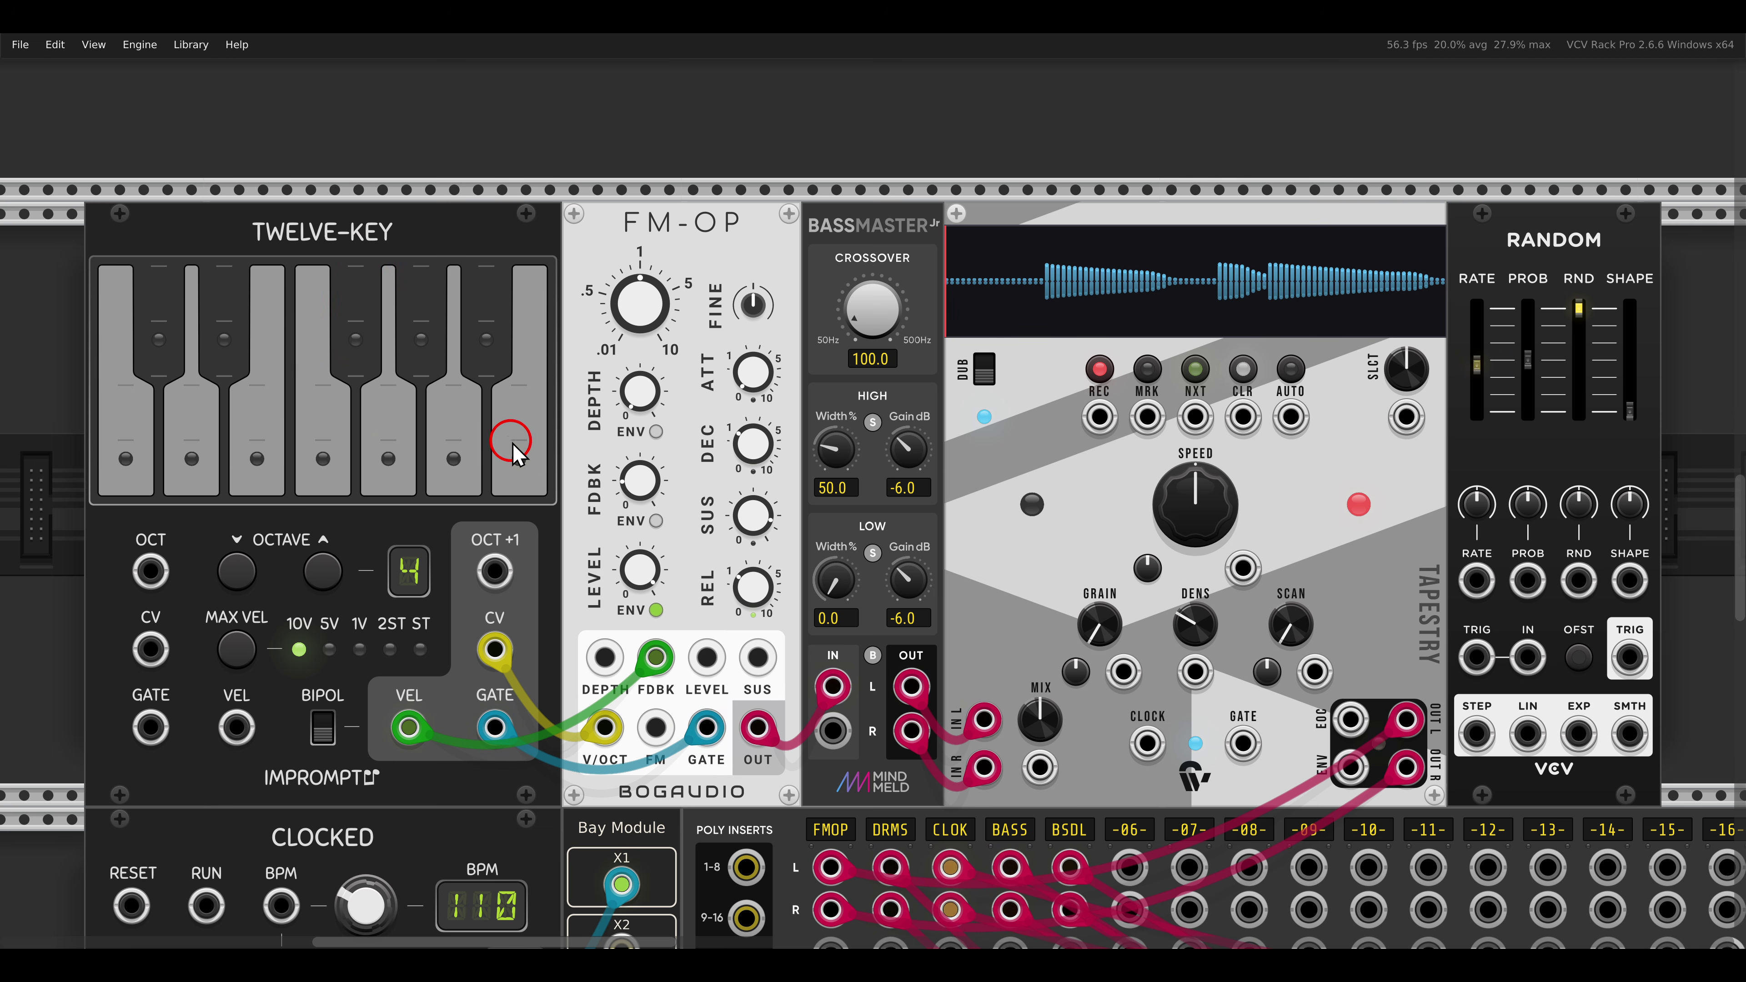
{"action": "left_click", "coordinate": [460, 453]}
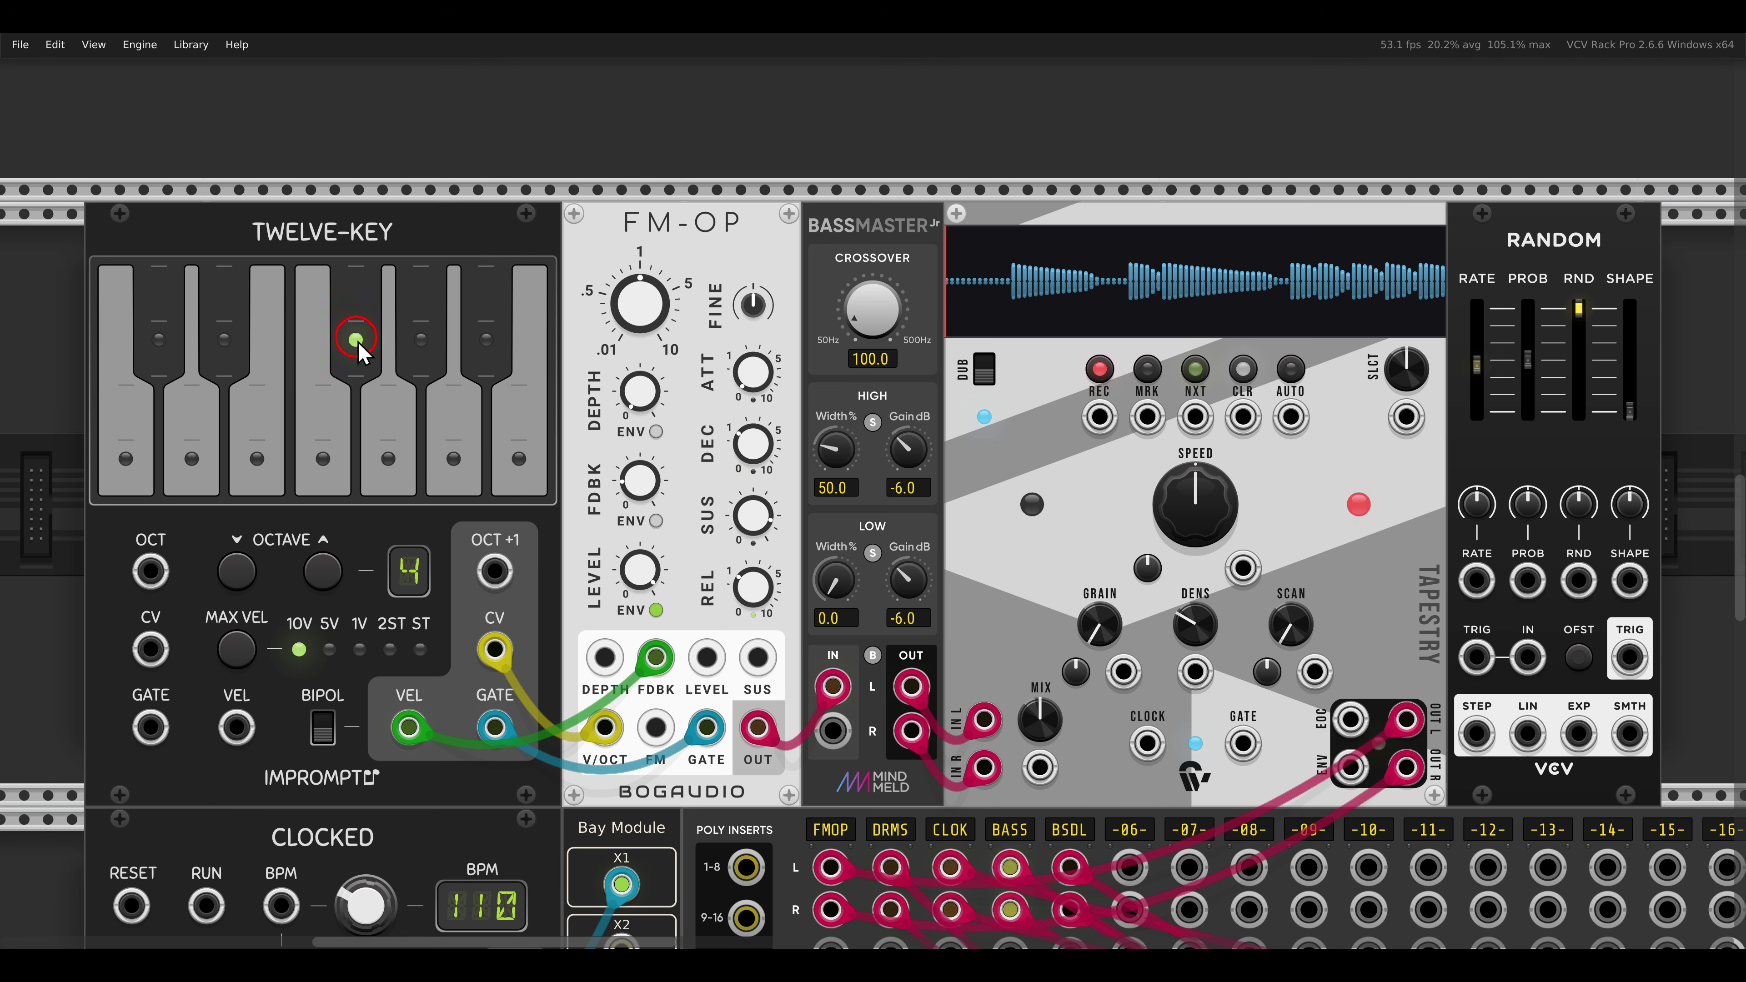
{"action": "left_click", "coordinate": [253, 441]}
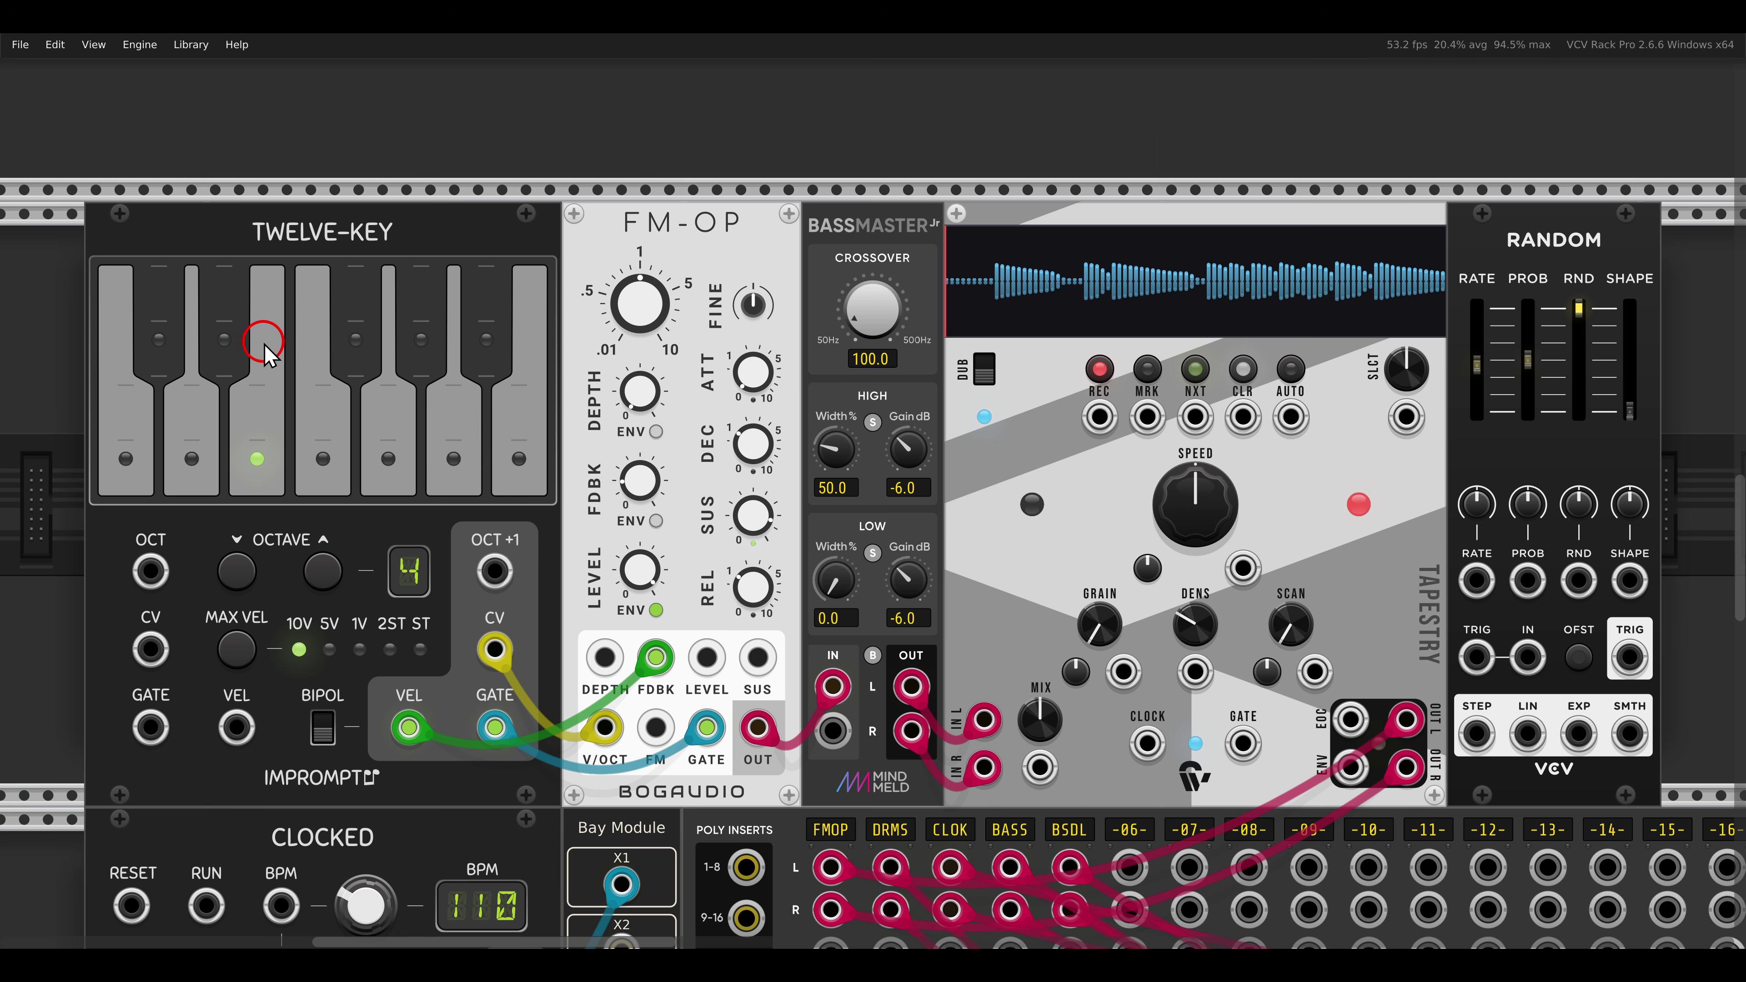
{"action": "left_click", "coordinate": [1091, 375]}
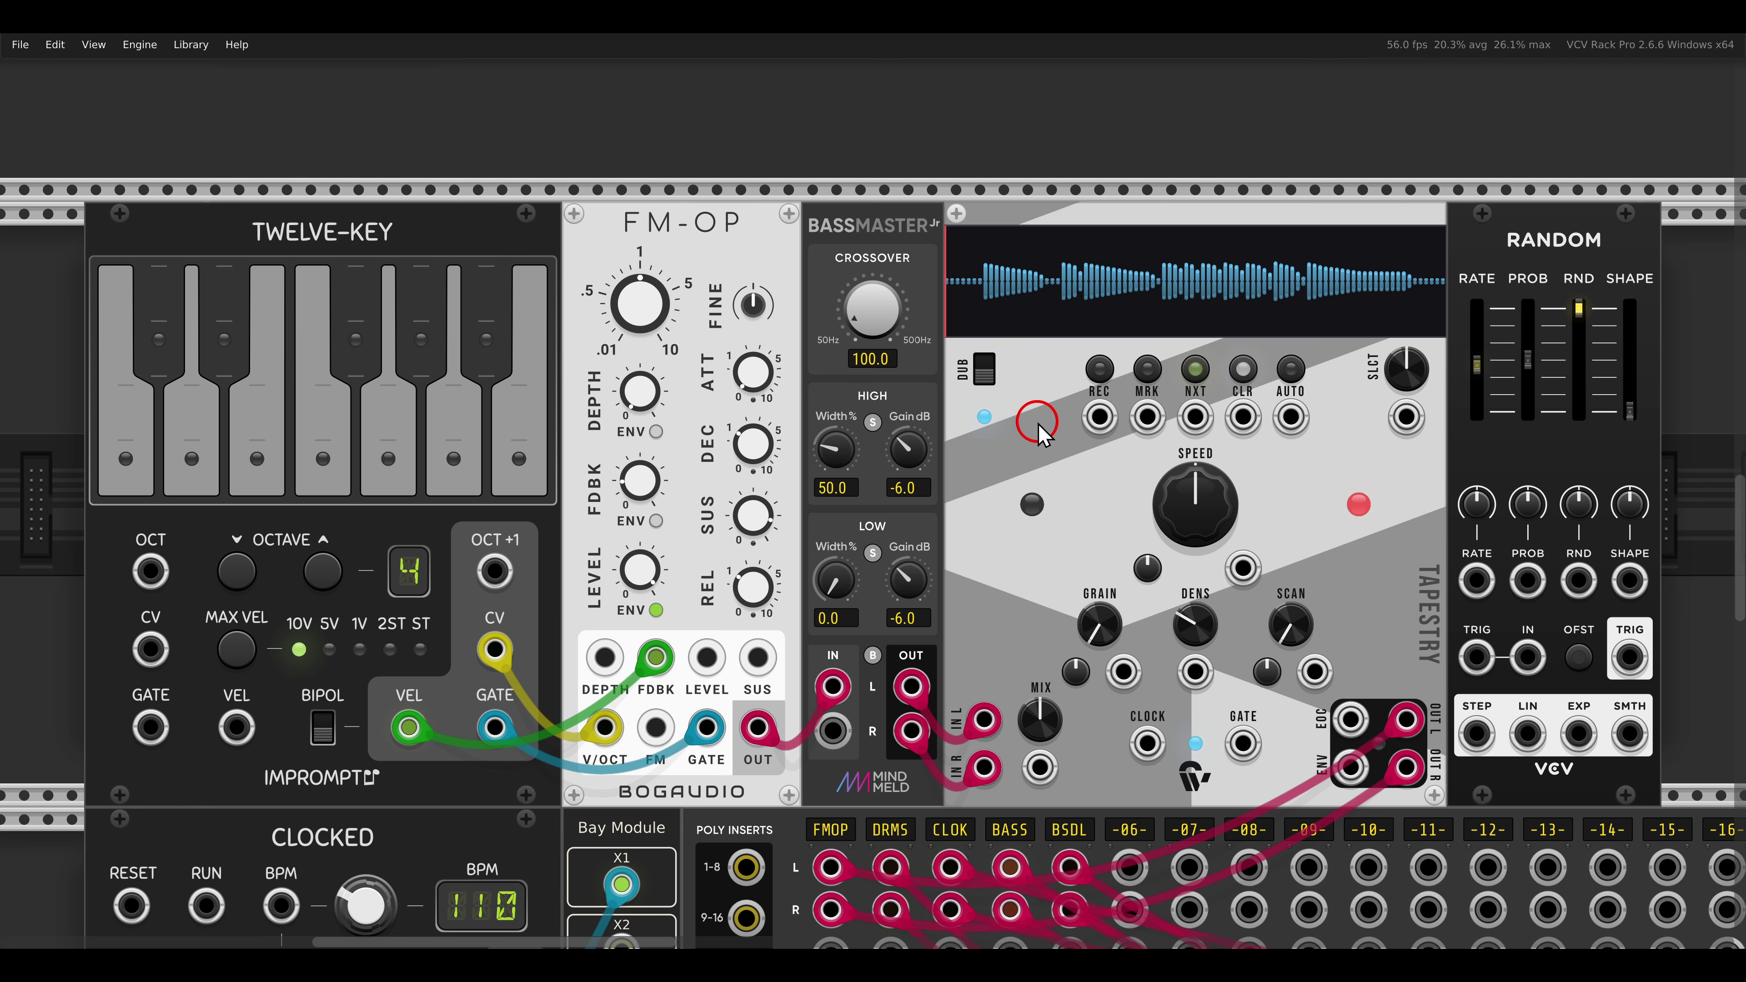
Add two splice markers to the newly recorded Tapestry waveform, at about 40% and 65% of its length
{"action": "left_click", "coordinate": [1153, 300]}
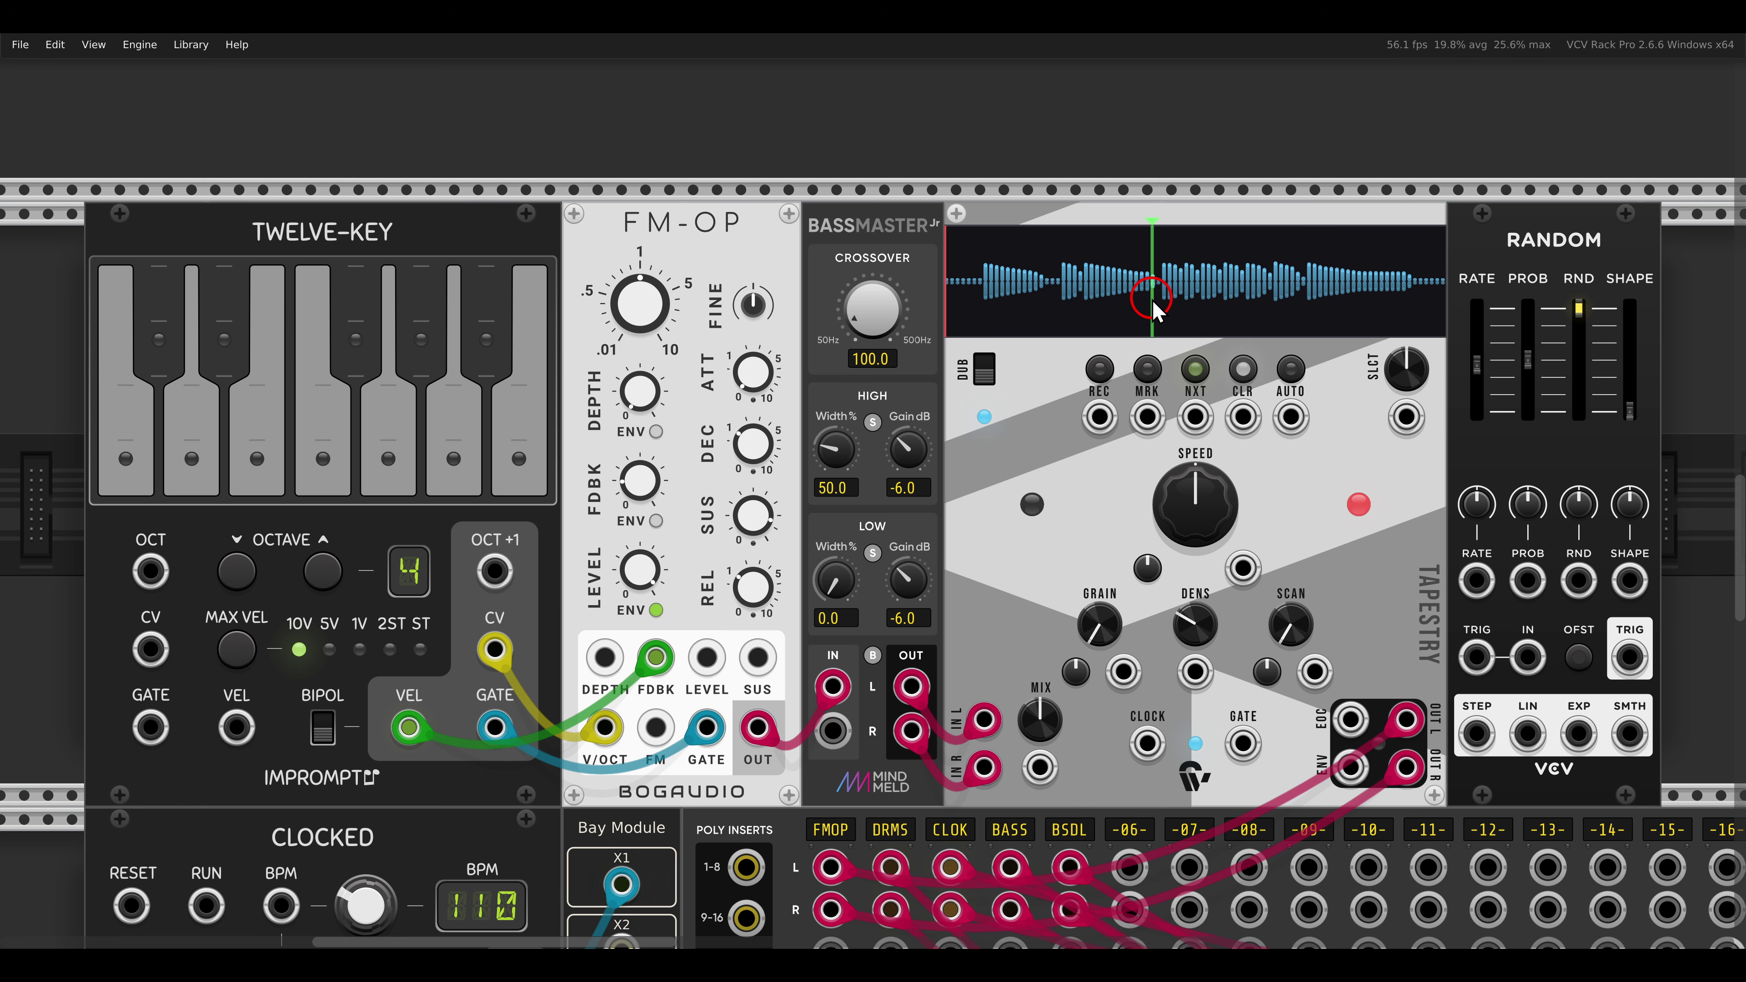
{"action": "left_click", "coordinate": [1271, 297]}
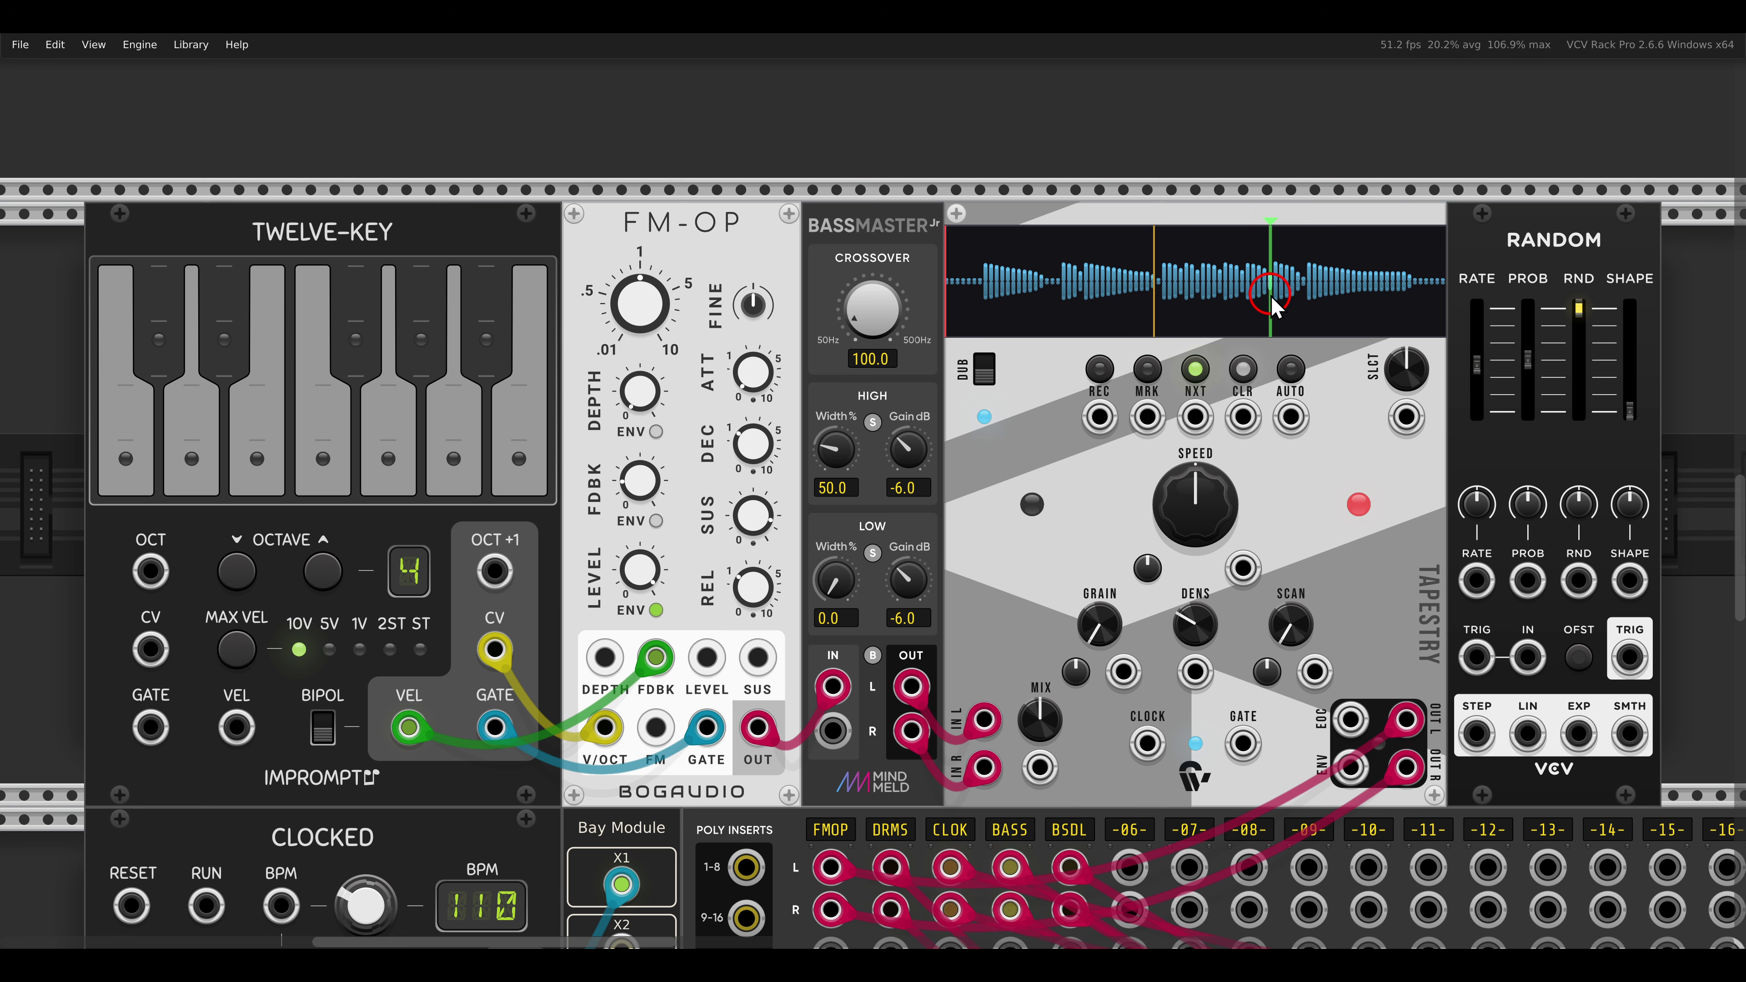
{"action": "left_click", "coordinate": [1357, 426]}
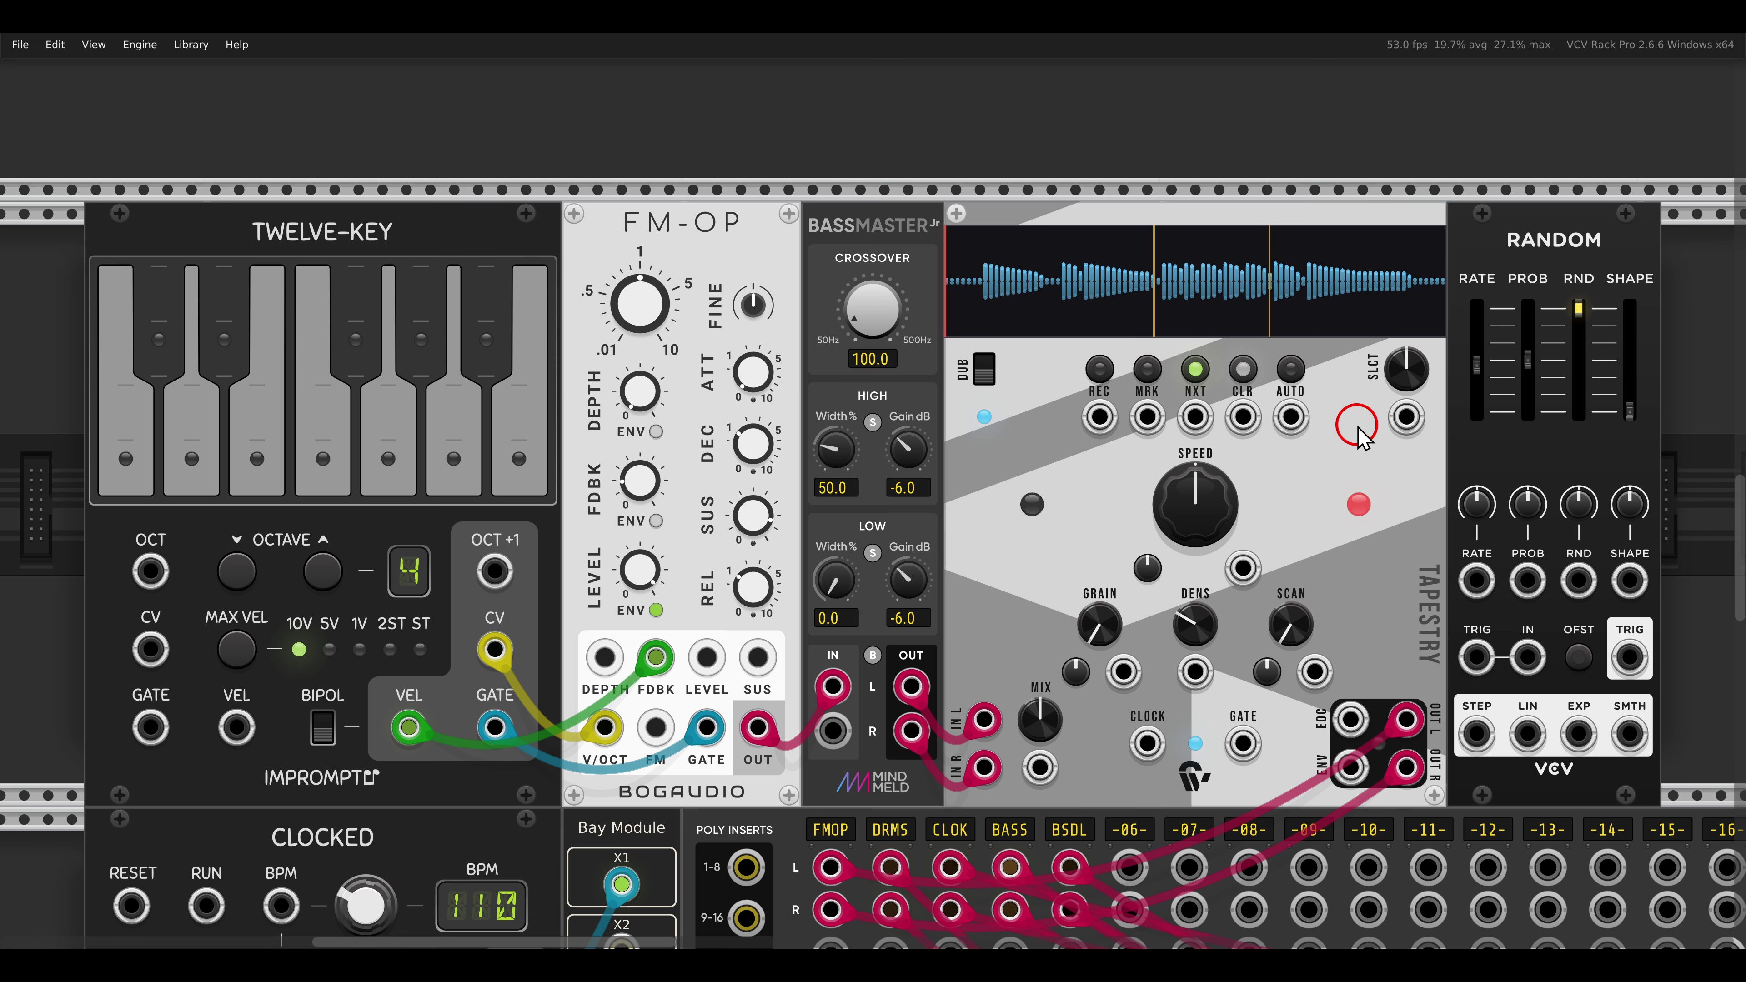
Set the Tapestry's speed to 50%
{"action": "right_click", "coordinate": [1184, 500]}
{"action": "type", "text": "50"}
{"action": "key", "text": "Return"}
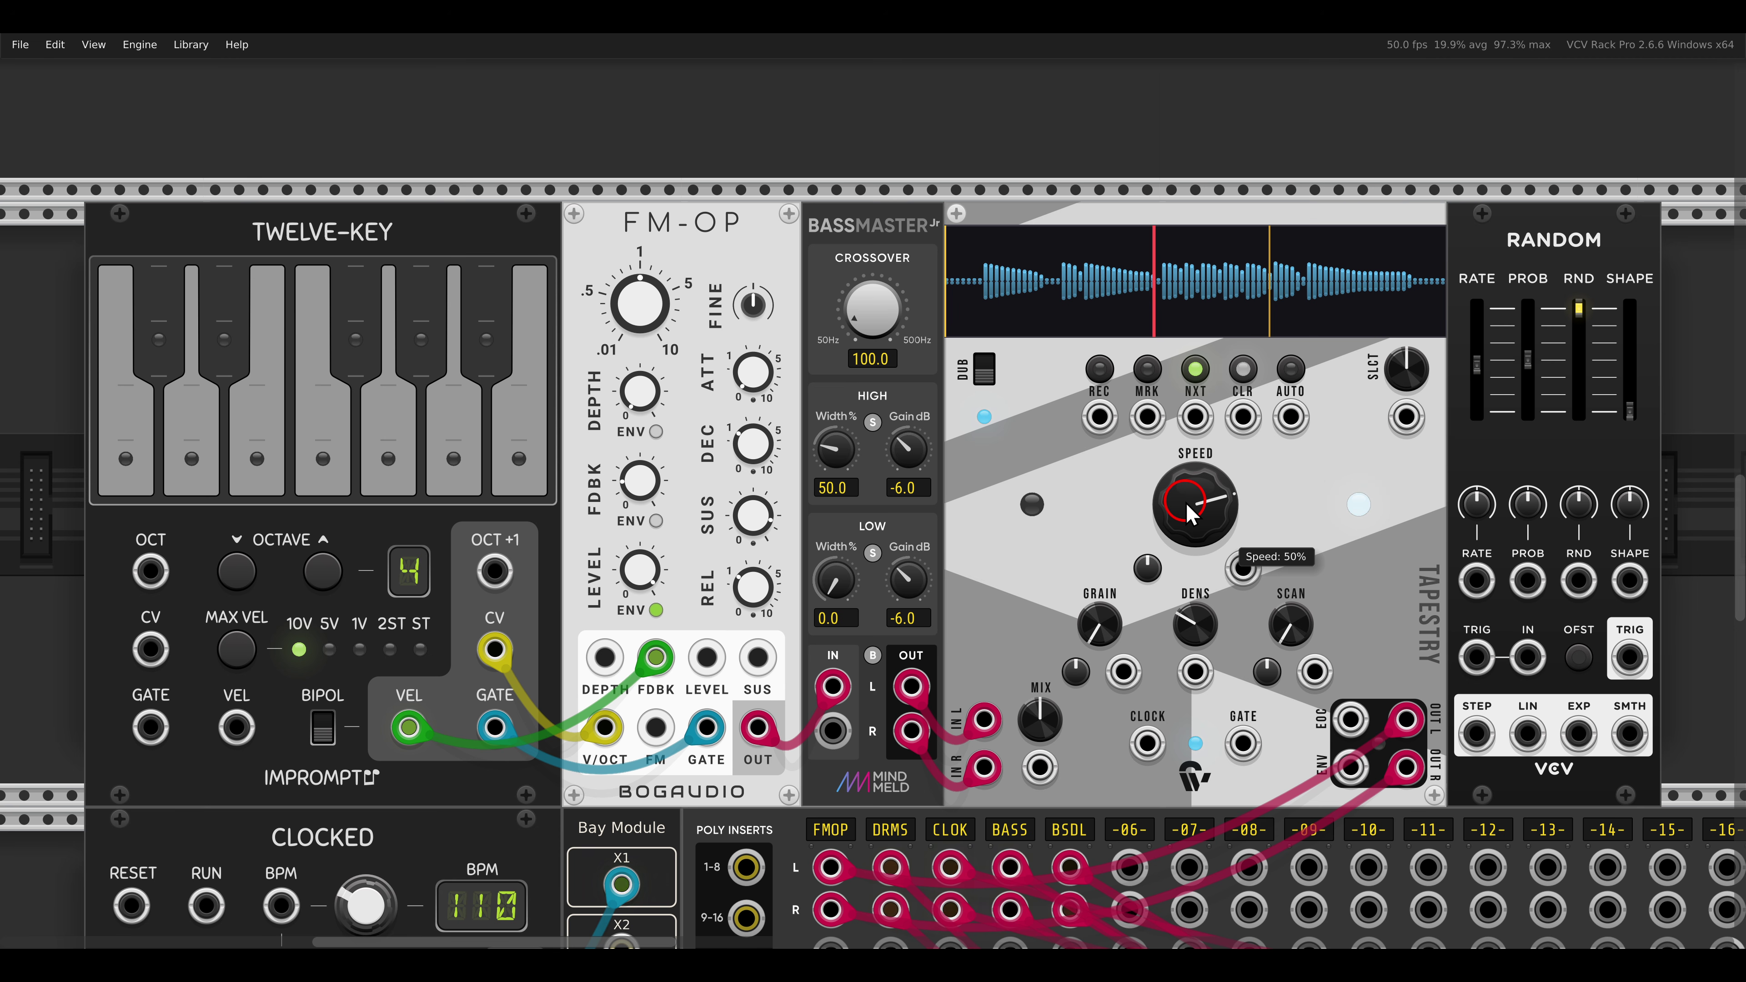
Sweep the Tapestry's density high, settle it slightly above the middle, and patch Random's trigger output into its NXT input
{"action": "left_click_drag", "start_coordinate": [1190, 627], "coordinate": [1176, 547]}
{"action": "left_click", "coordinate": [1195, 619]}
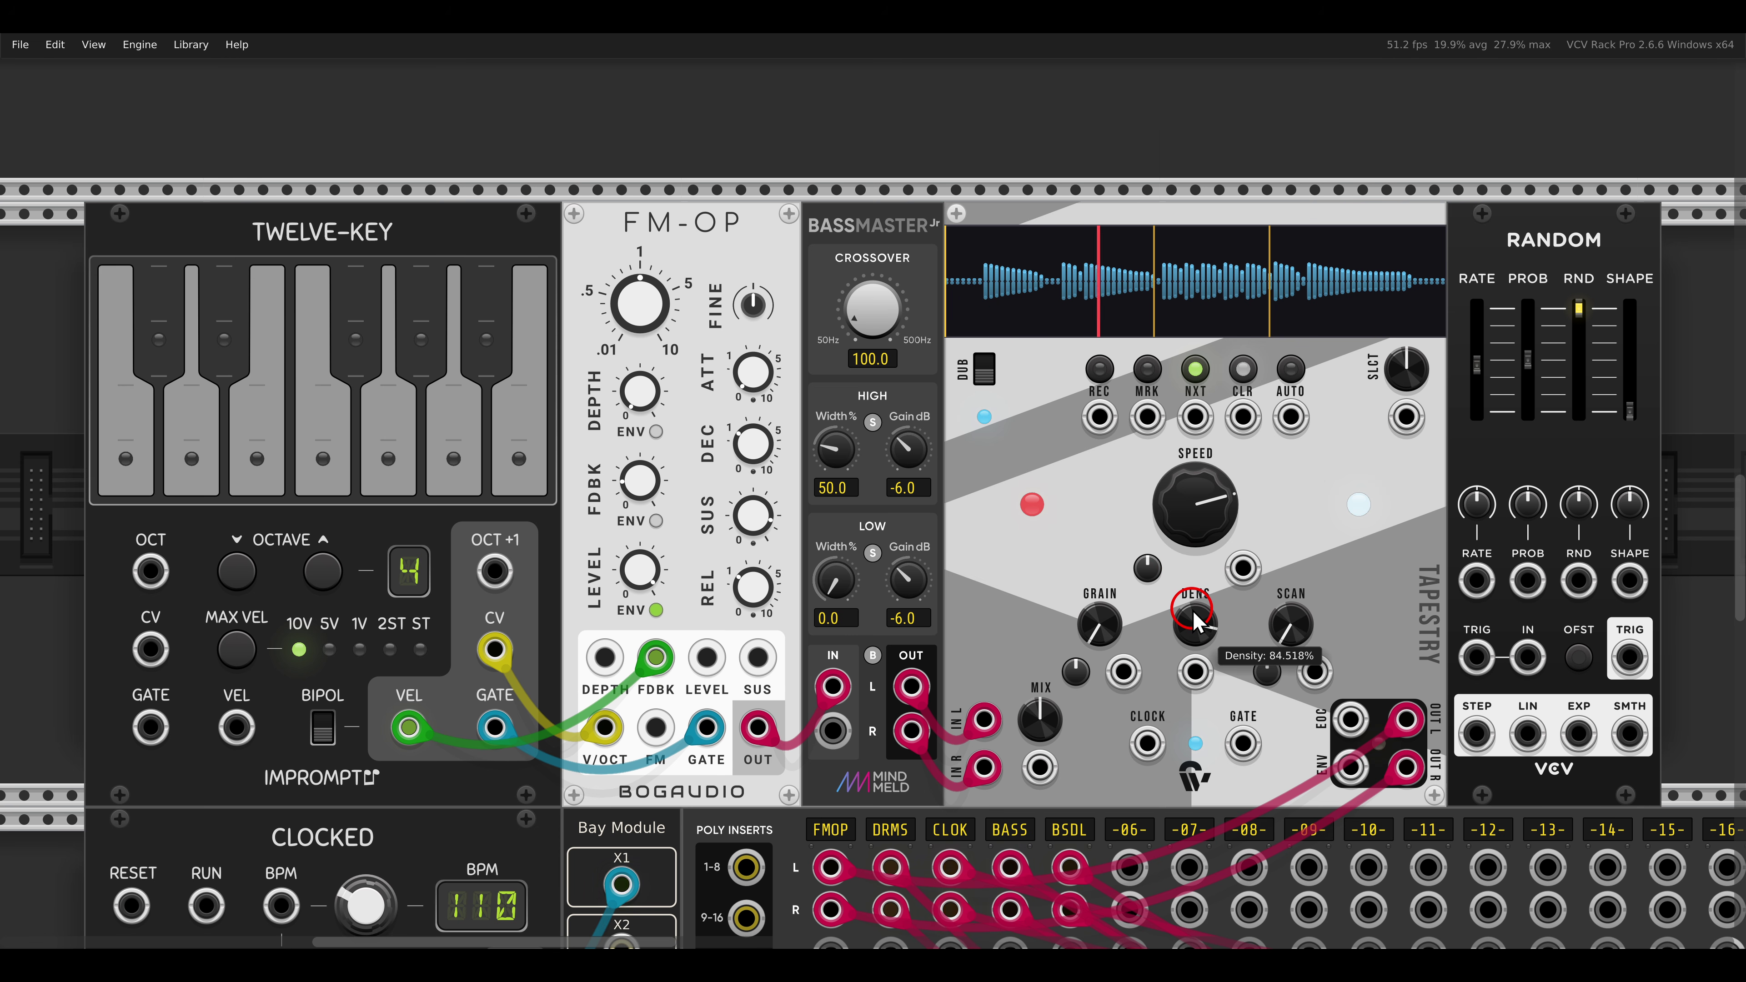
{"action": "mouse_move", "coordinate": [1194, 613]}
{"action": "left_mouse_down"}
{"action": "mouse_move", "coordinate": [1194, 718]}
{"action": "mouse_move", "coordinate": [1197, 600]}
{"action": "left_mouse_up"}
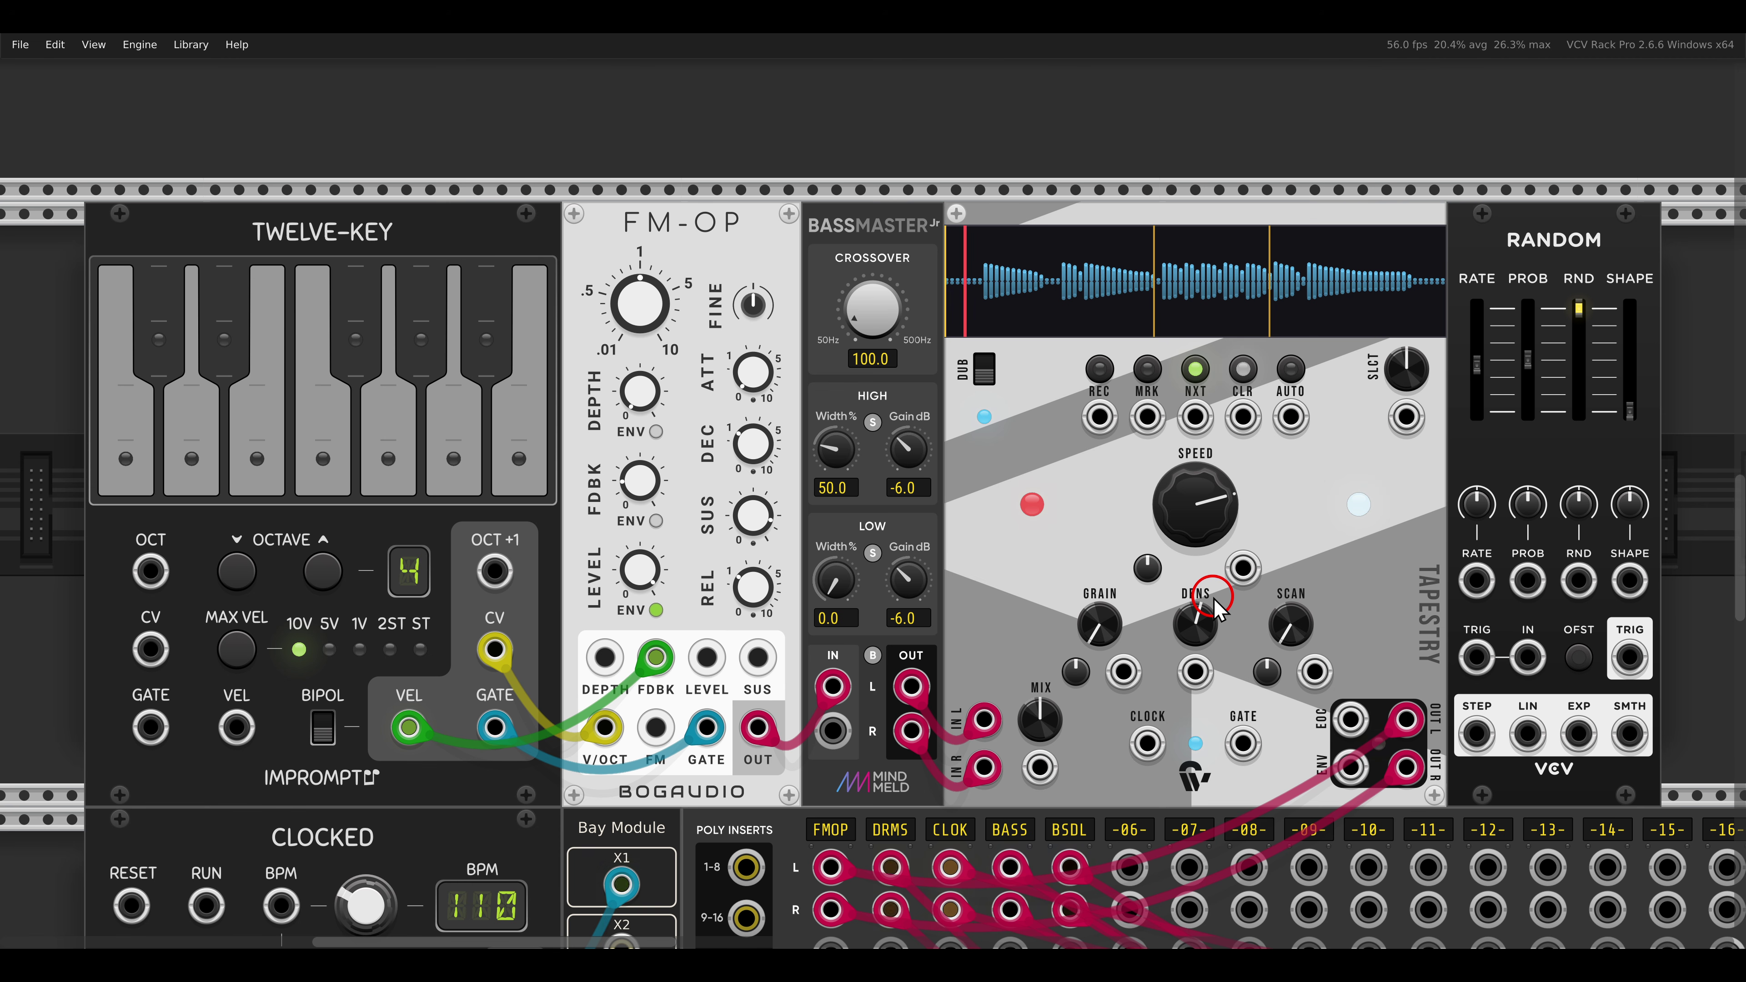
{"action": "left_click_drag", "start_coordinate": [1629, 657], "coordinate": [1202, 433]}
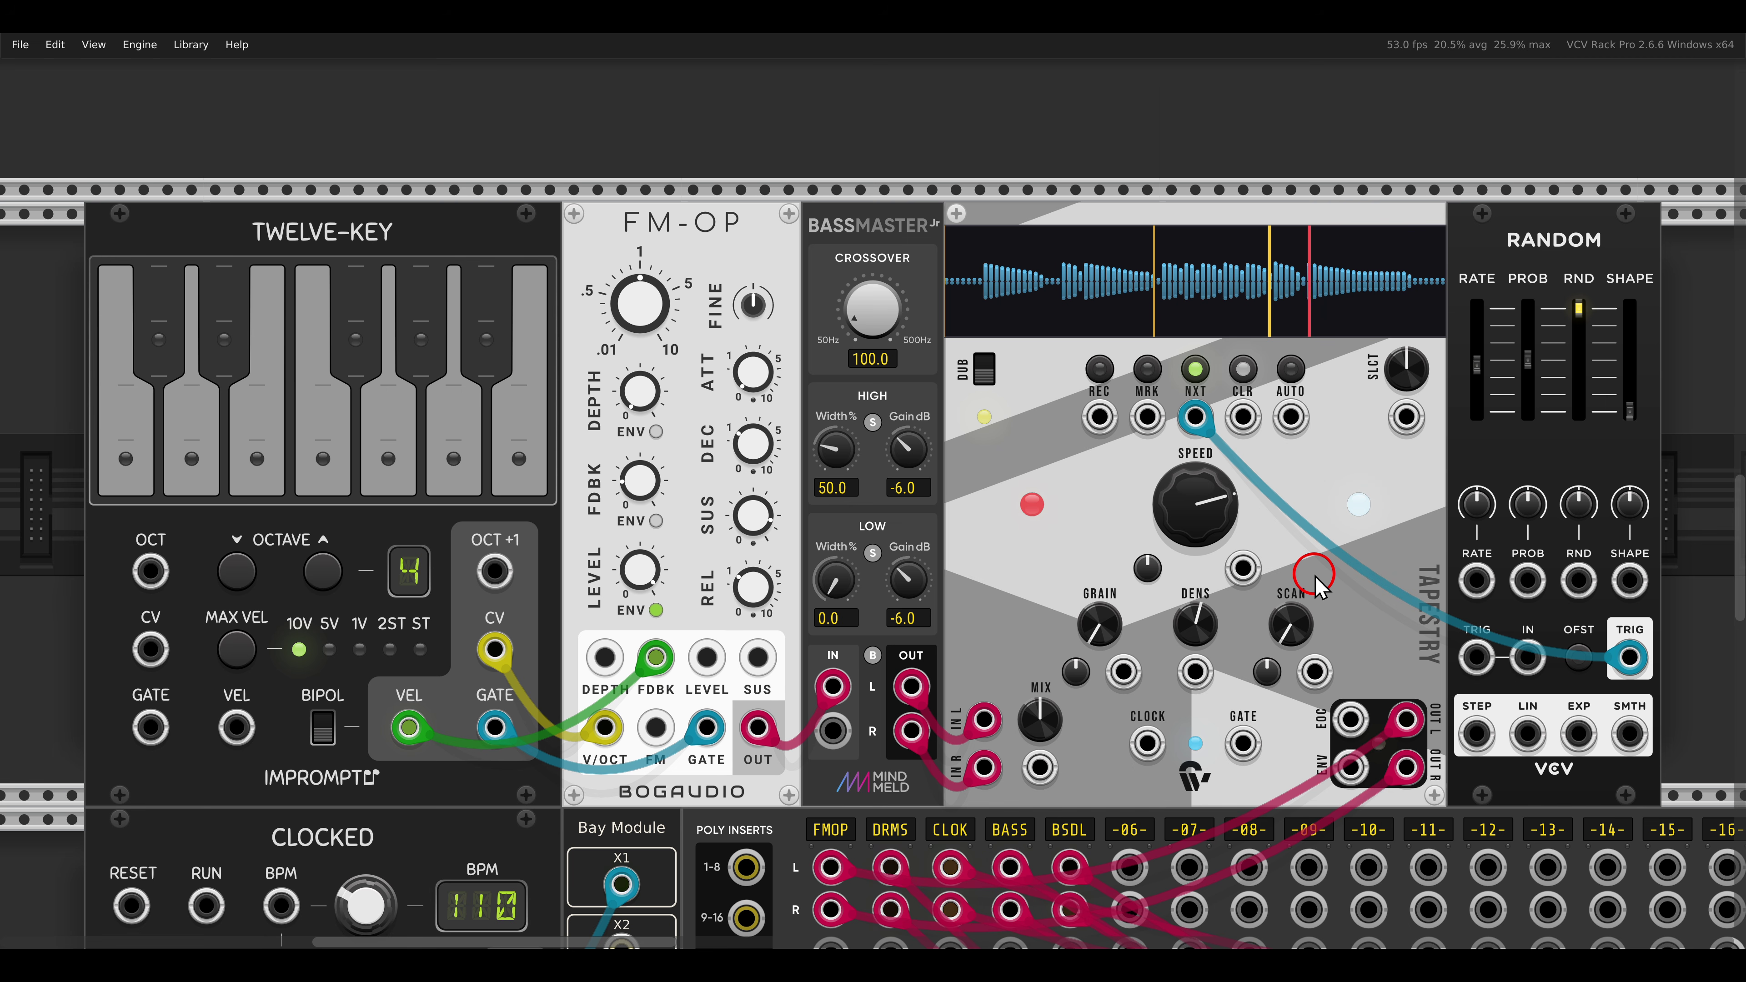
Unmute the drum patch with randLoops8, OCTA, Tapestry and Plateau
{"action": "scroll", "coordinate": [1315, 580], "scroll_direction": "down", "scroll_amount": 1}
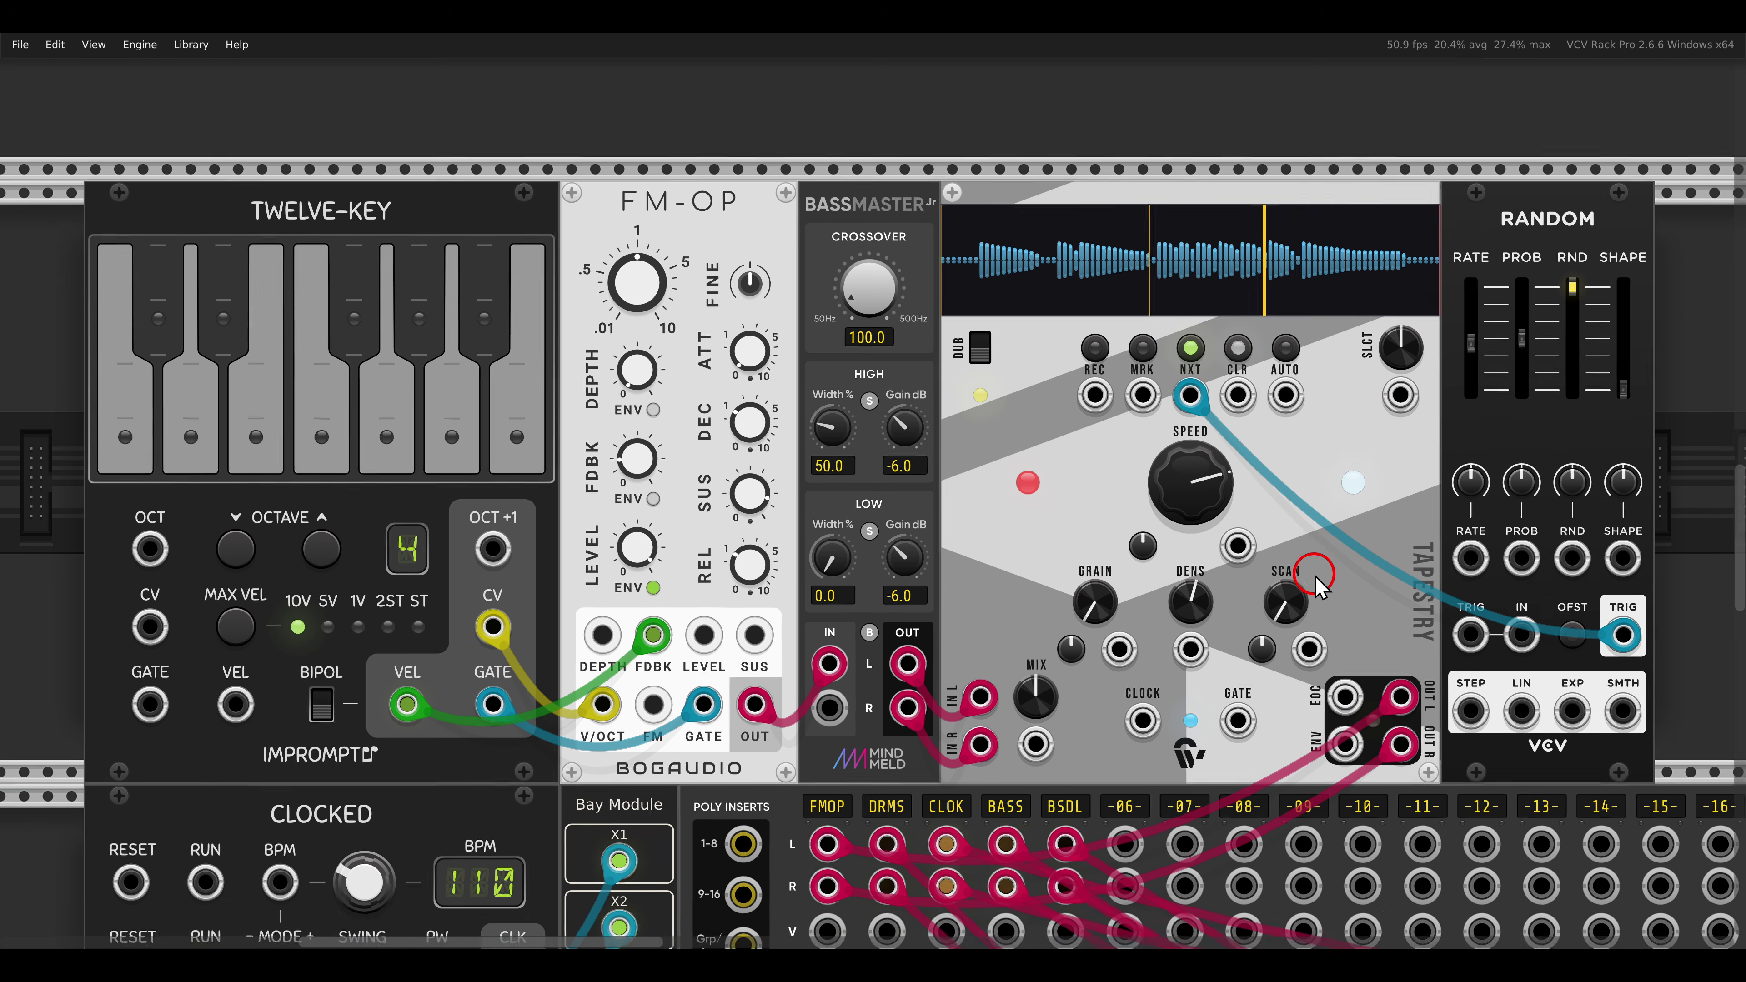
{"action": "scroll", "coordinate": [1315, 580], "scroll_direction": "down", "scroll_amount": 10}
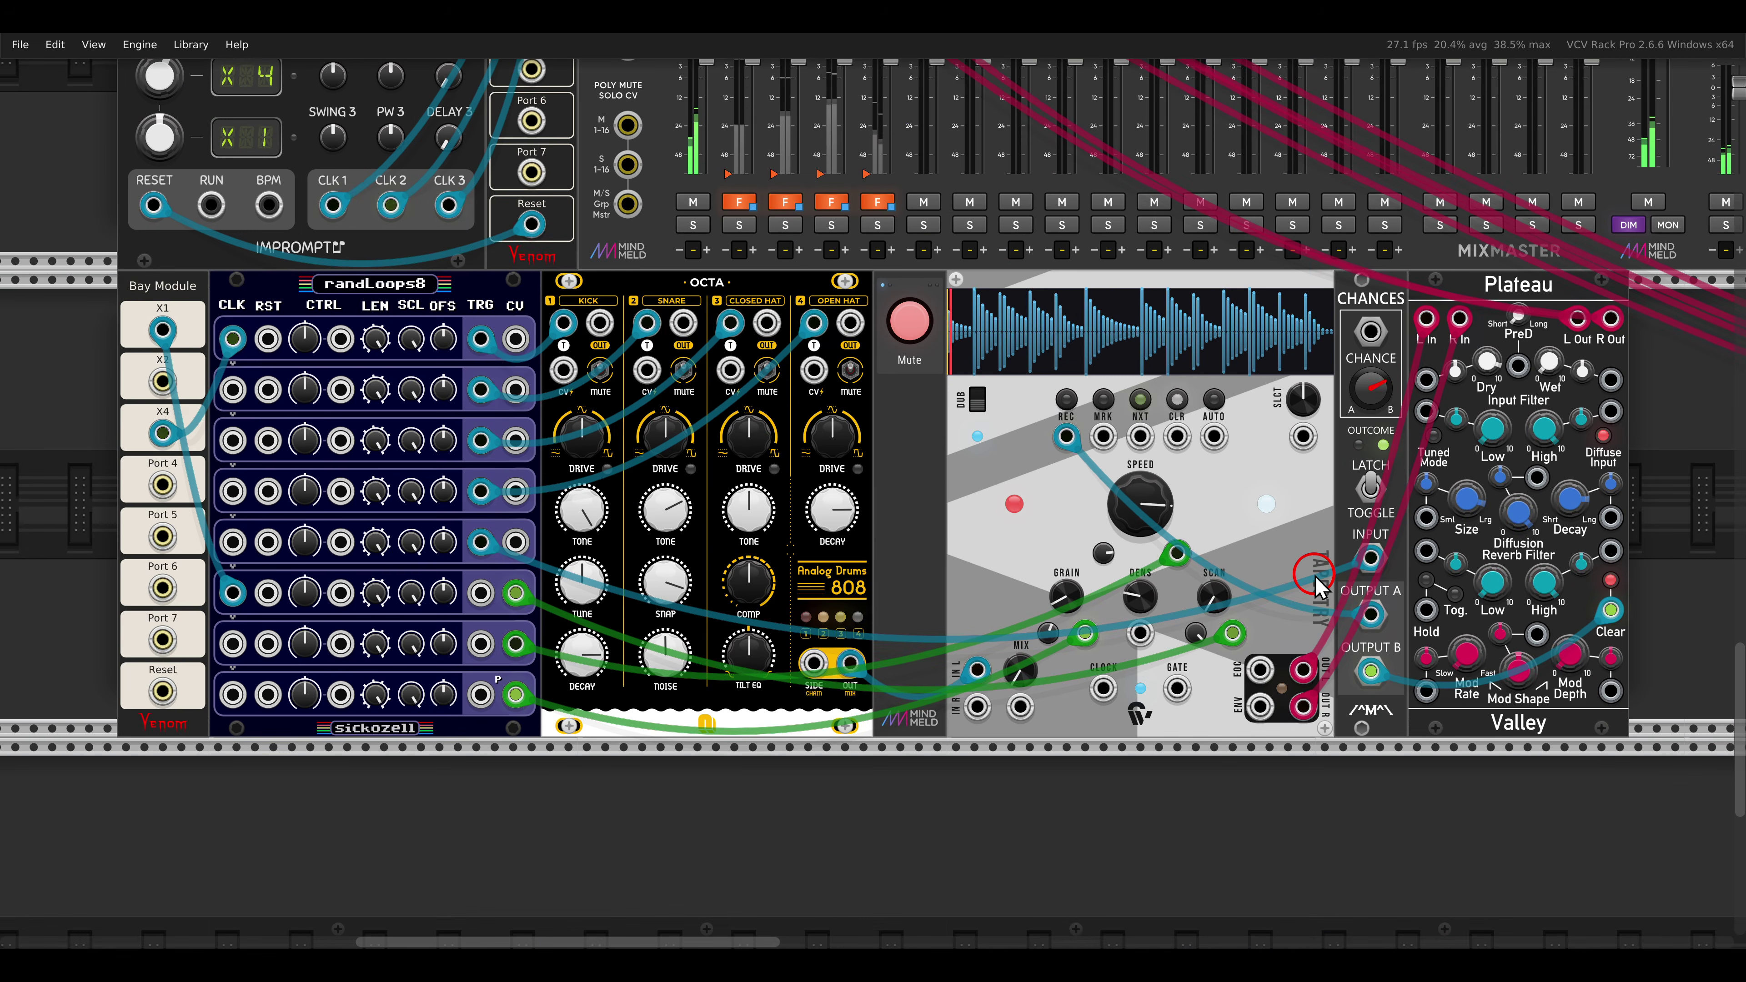
{"action": "left_click", "coordinate": [910, 318]}
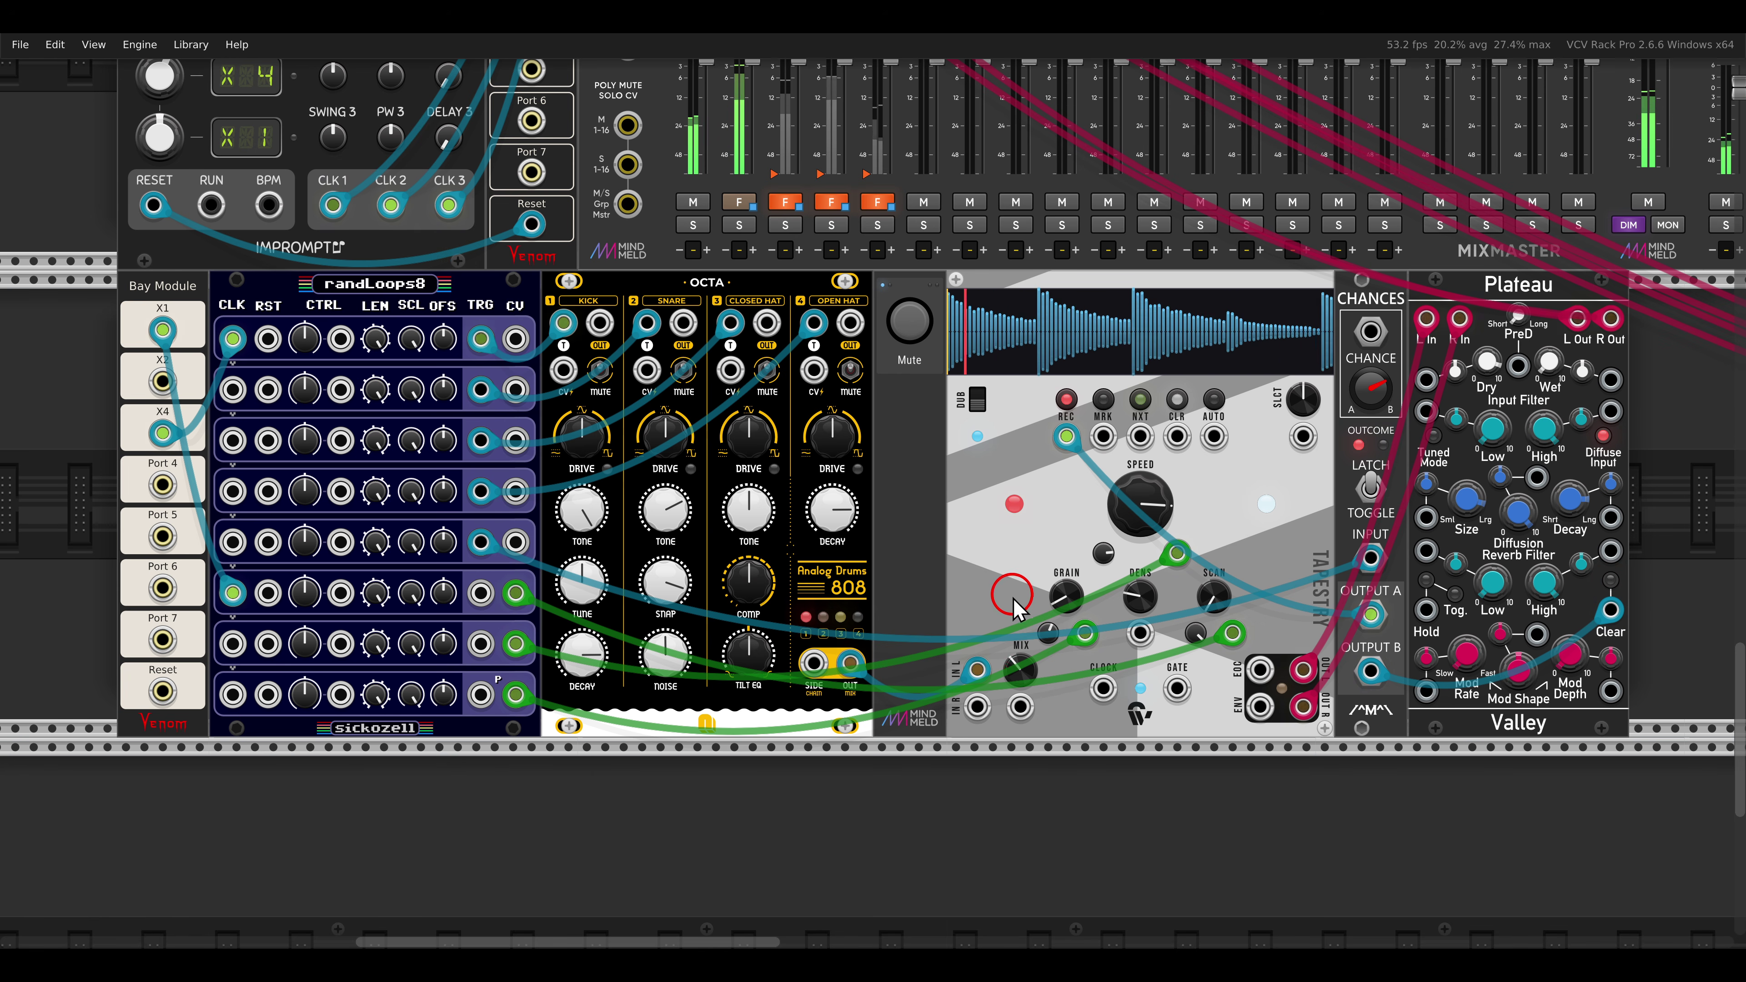
{"action": "left_click_drag", "start_coordinate": [1021, 669], "coordinate": [975, 457]}
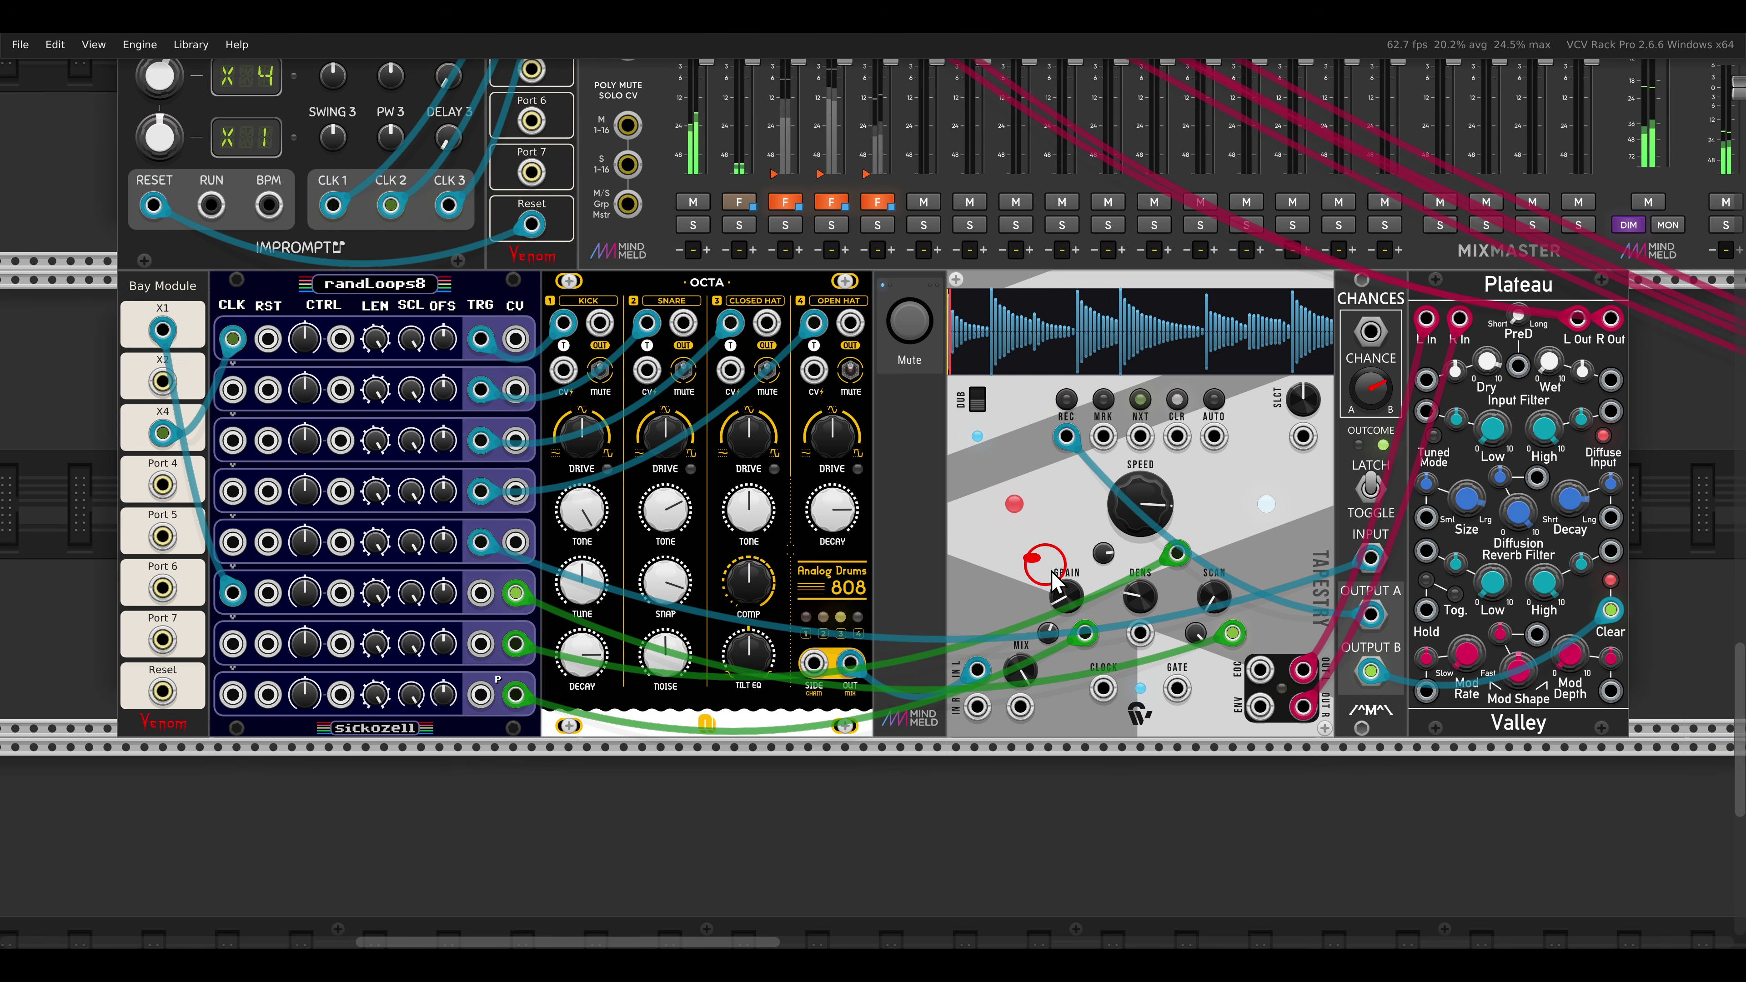
{"action": "left_click", "coordinate": [1064, 595]}
{"action": "left_click", "coordinate": [1214, 597]}
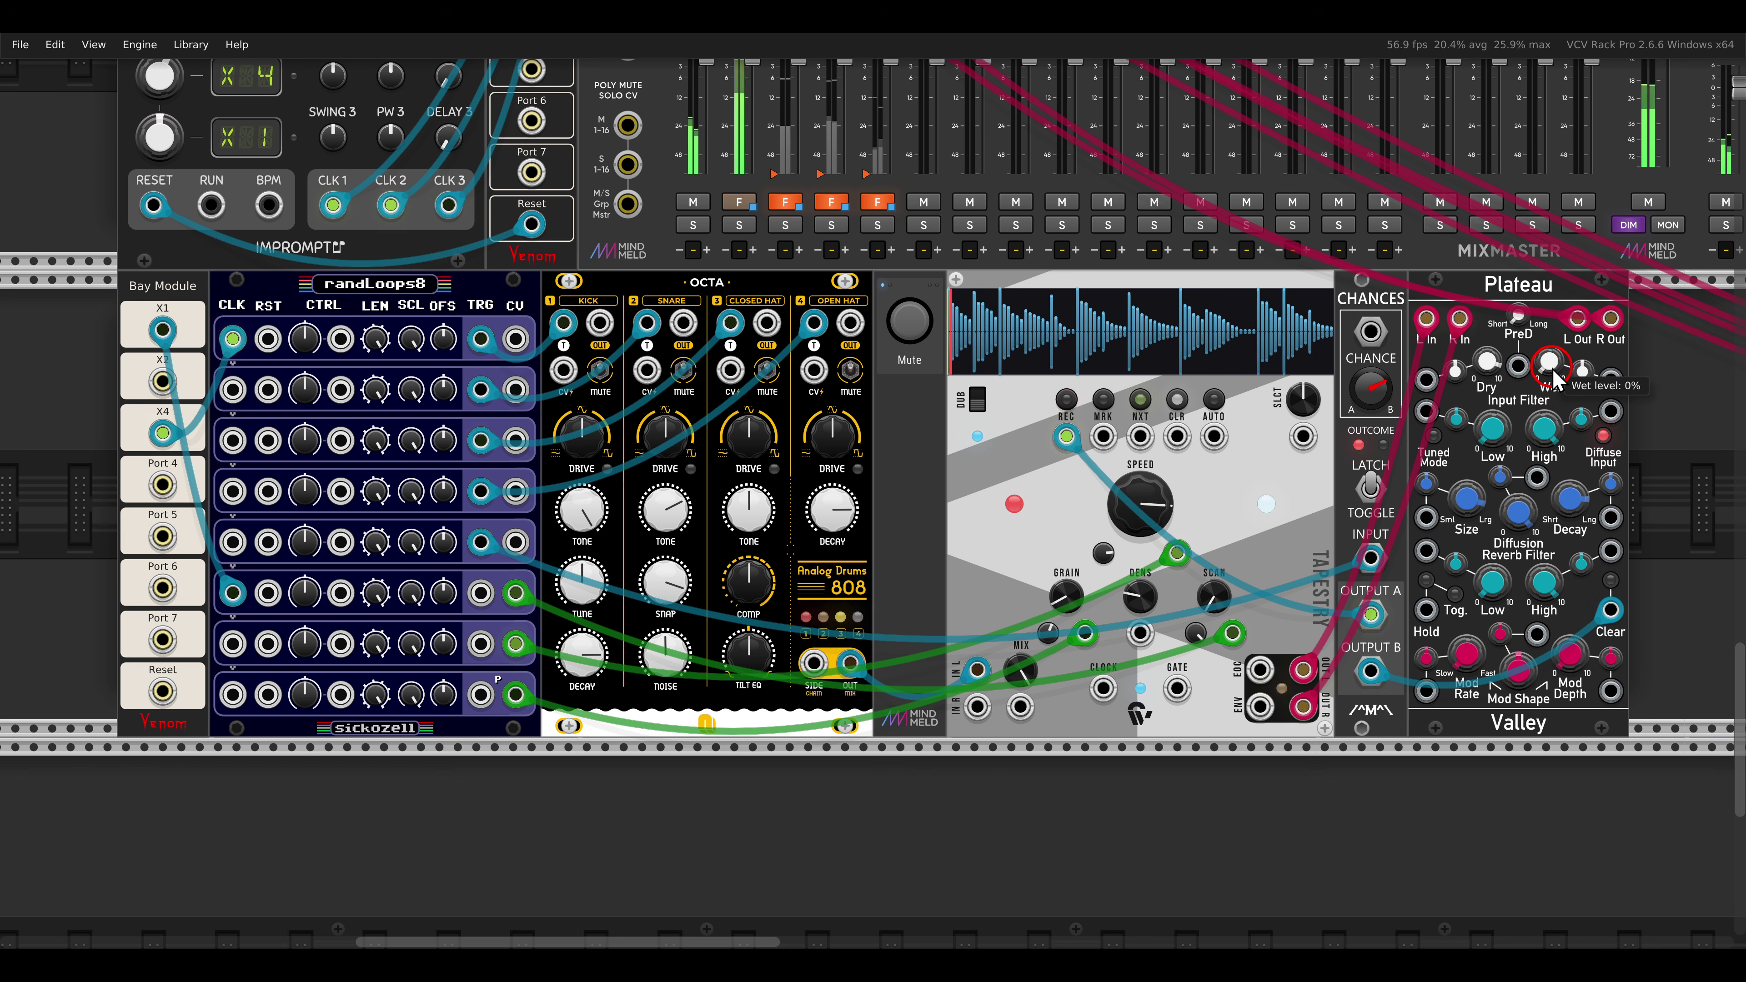
{"action": "mouse_move", "coordinate": [1556, 378]}
{"action": "left_mouse_down"}
{"action": "mouse_move", "coordinate": [1534, 323]}
{"action": "mouse_move", "coordinate": [1549, 371]}
{"action": "left_mouse_up"}
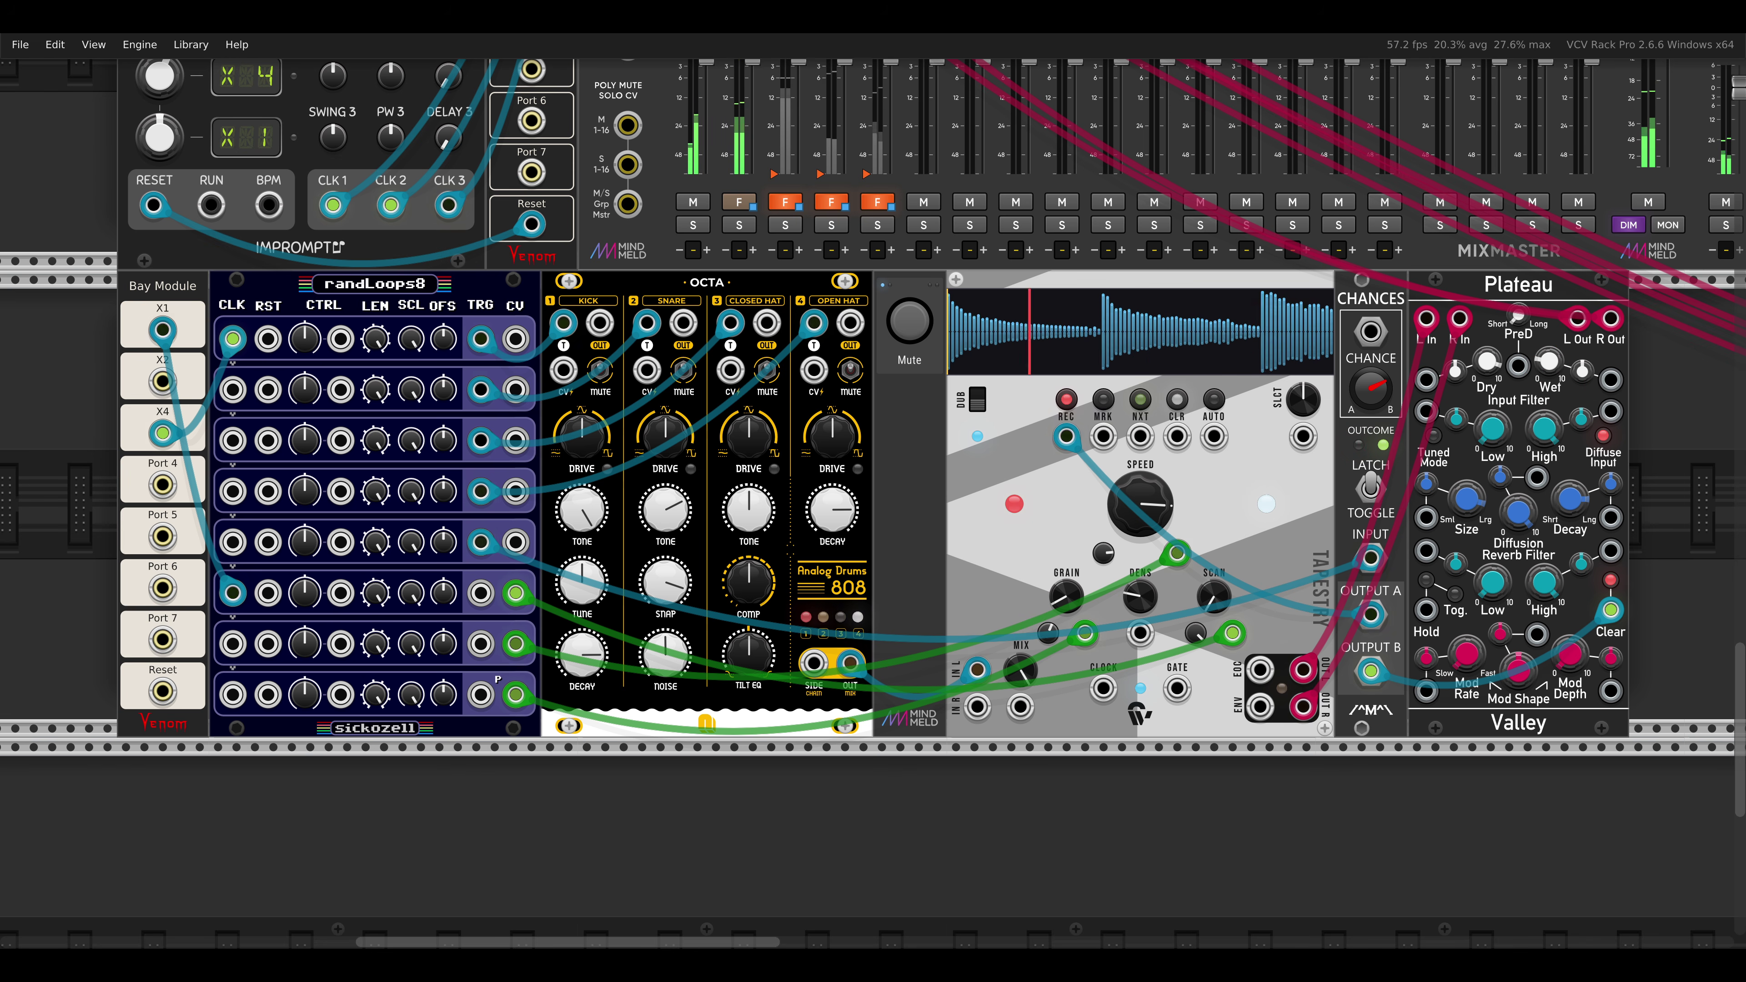
{"action": "left_click", "coordinate": [1665, 477]}
{"action": "left_click_drag", "start_coordinate": [1667, 485], "coordinate": [1667, 473]}
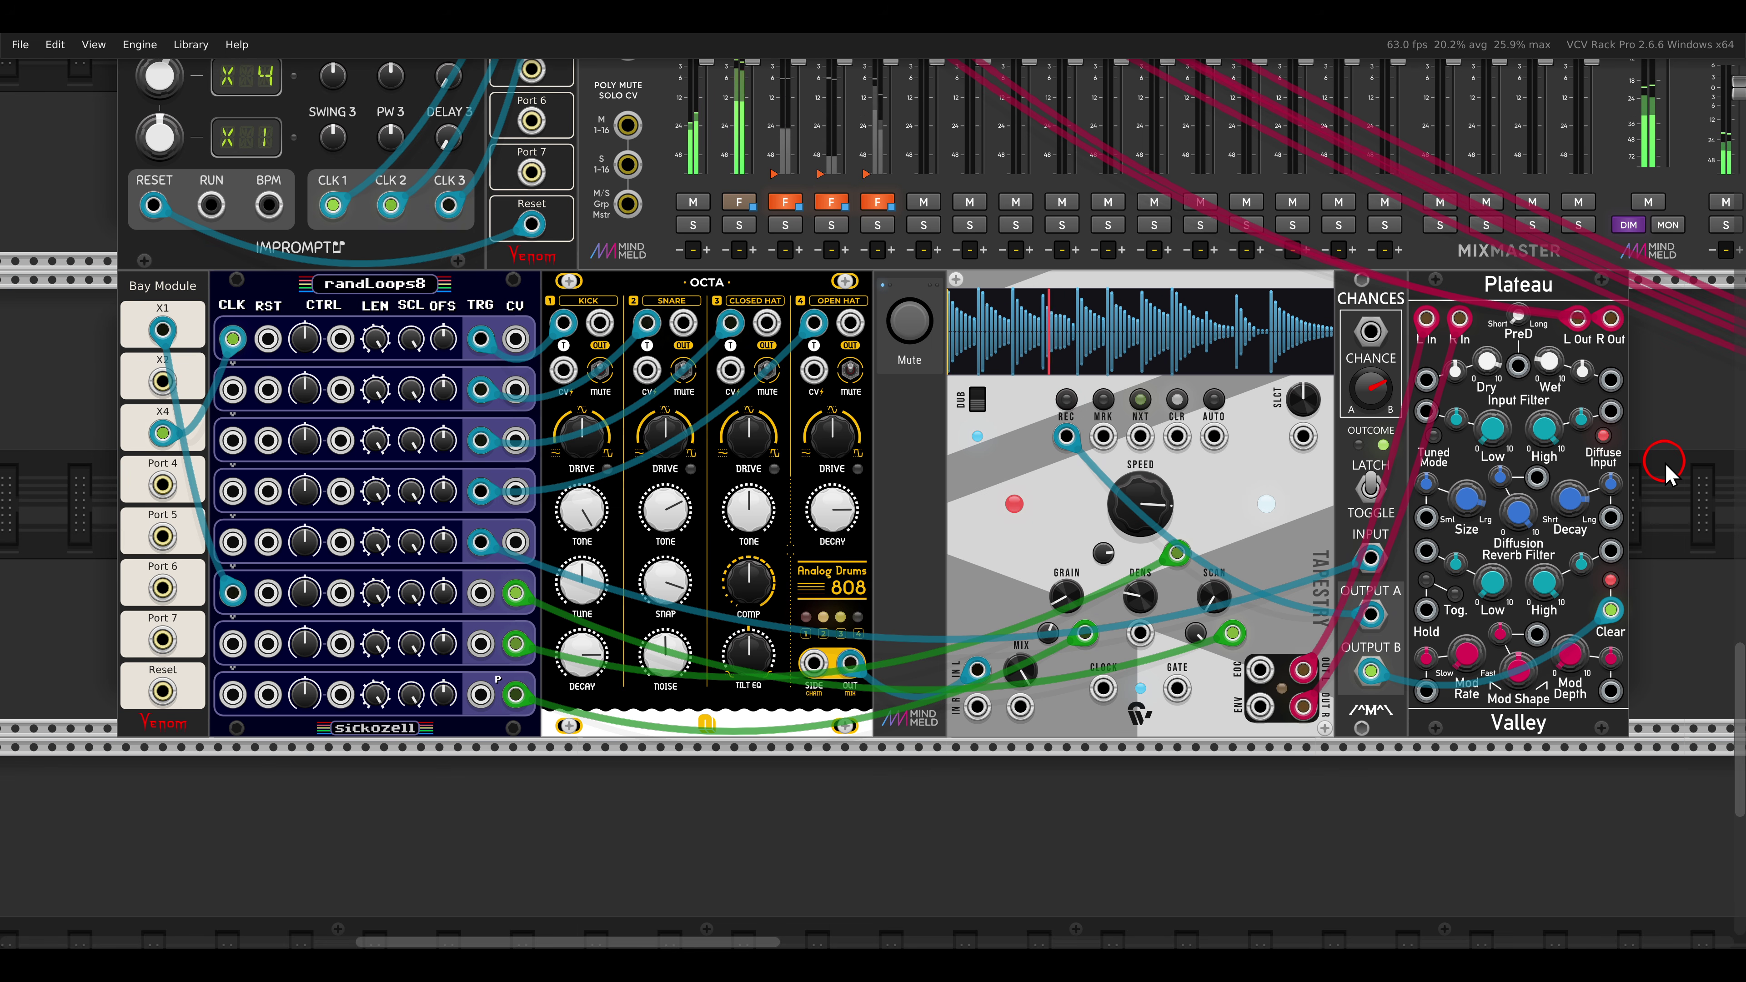
Unmute the patch in which Dark Energy feeds the LFO-clocked Tapestry
{"action": "scroll", "coordinate": [1665, 472], "scroll_direction": "up", "scroll_amount": 5}
{"action": "scroll", "coordinate": [1666, 472], "scroll_direction": "right", "scroll_amount": 7}
{"action": "scroll", "coordinate": [1665, 472], "scroll_direction": "up", "scroll_amount": 3}
{"action": "scroll", "coordinate": [1665, 472], "scroll_direction": "left", "scroll_amount": 4}
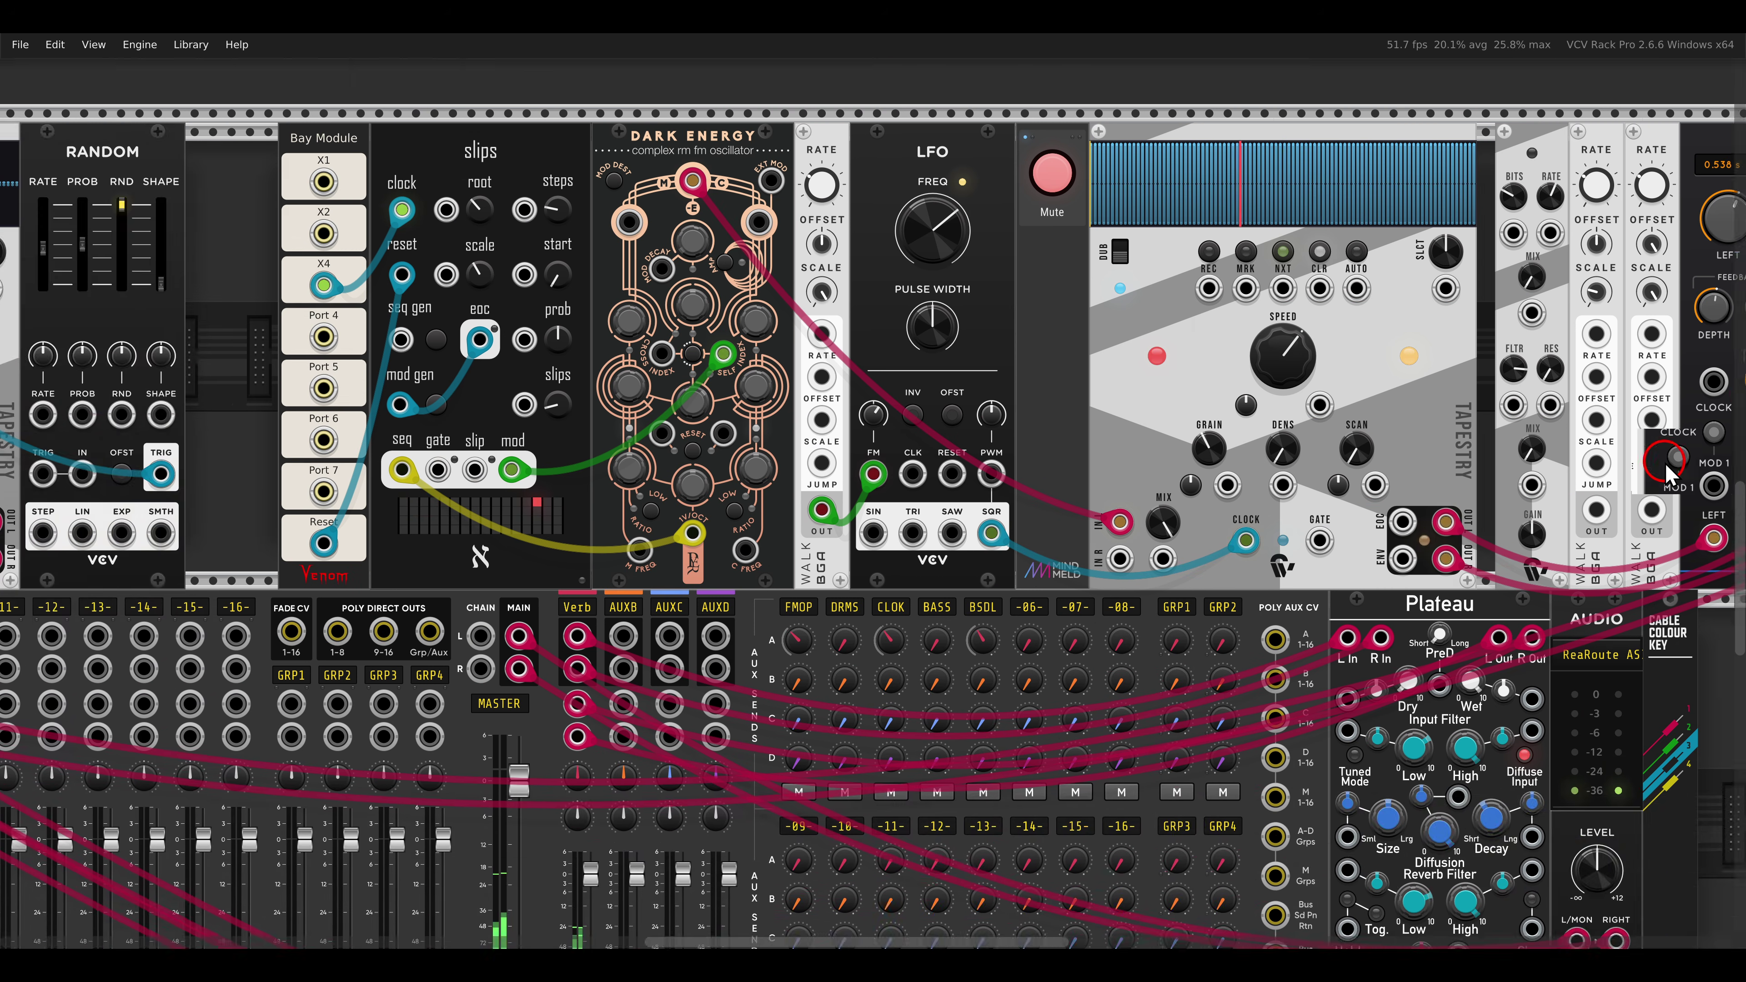
{"action": "scroll", "coordinate": [1666, 472], "scroll_direction": "right", "scroll_amount": 4}
{"action": "scroll", "coordinate": [1665, 472], "scroll_direction": "up", "scroll_amount": 4}
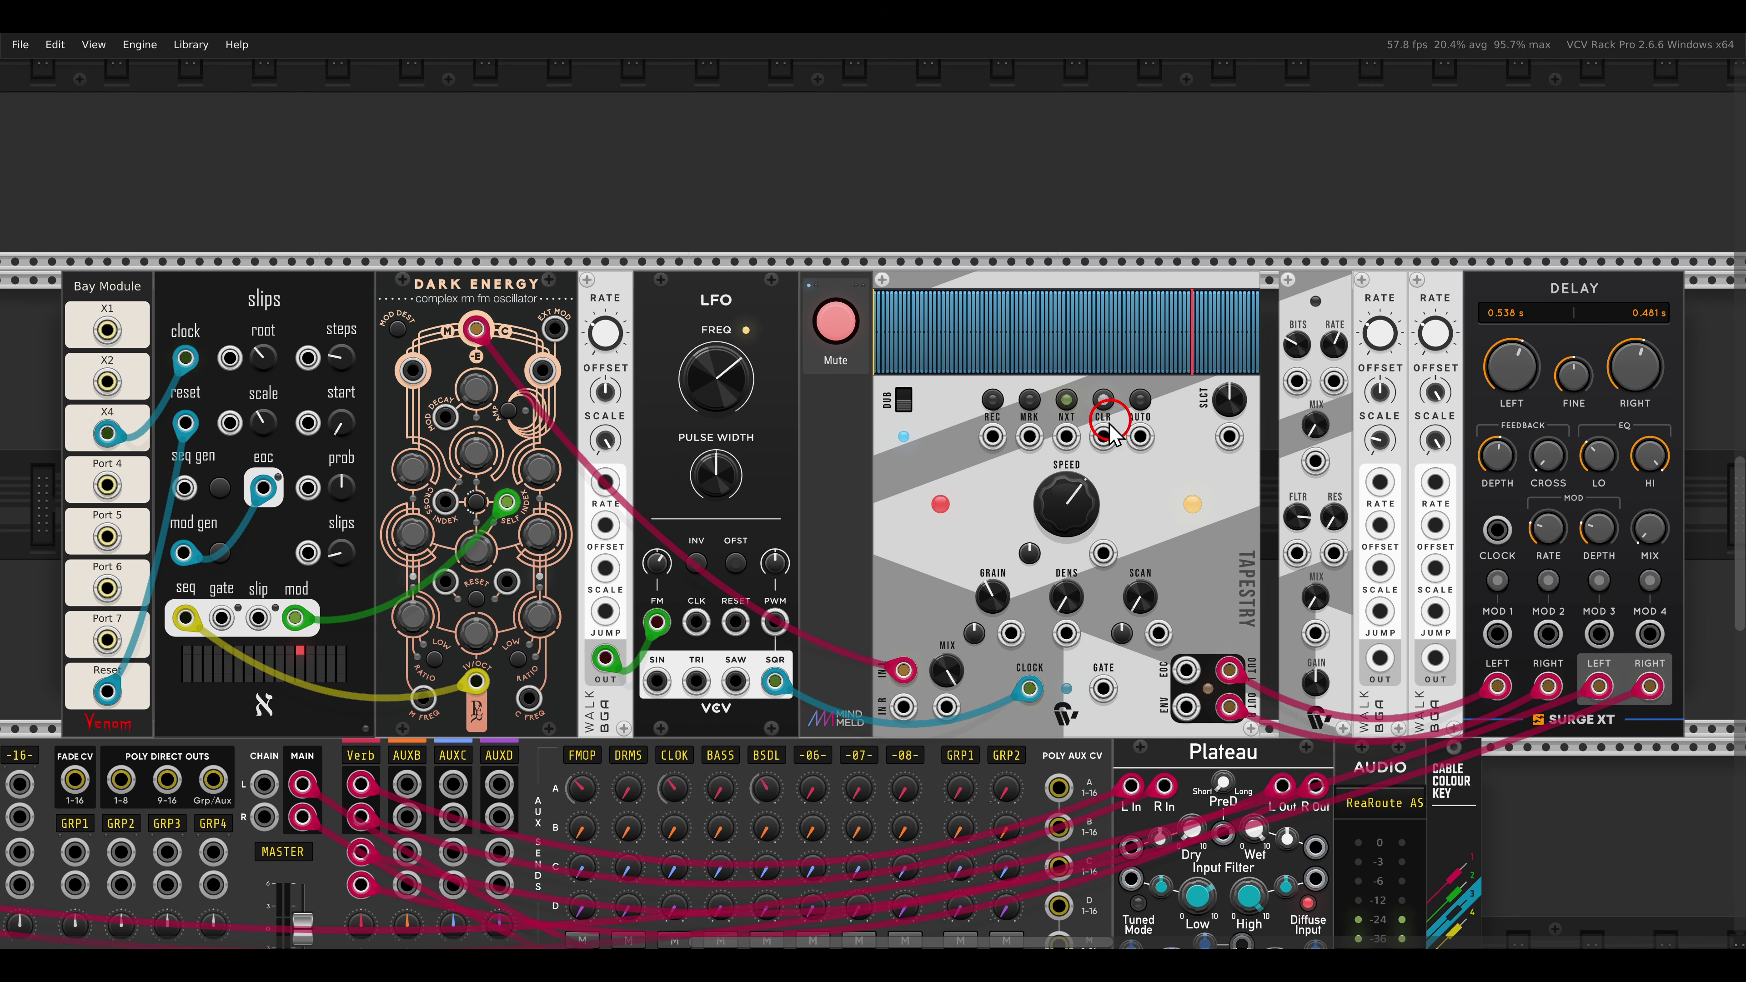
{"action": "left_click", "coordinate": [834, 337]}
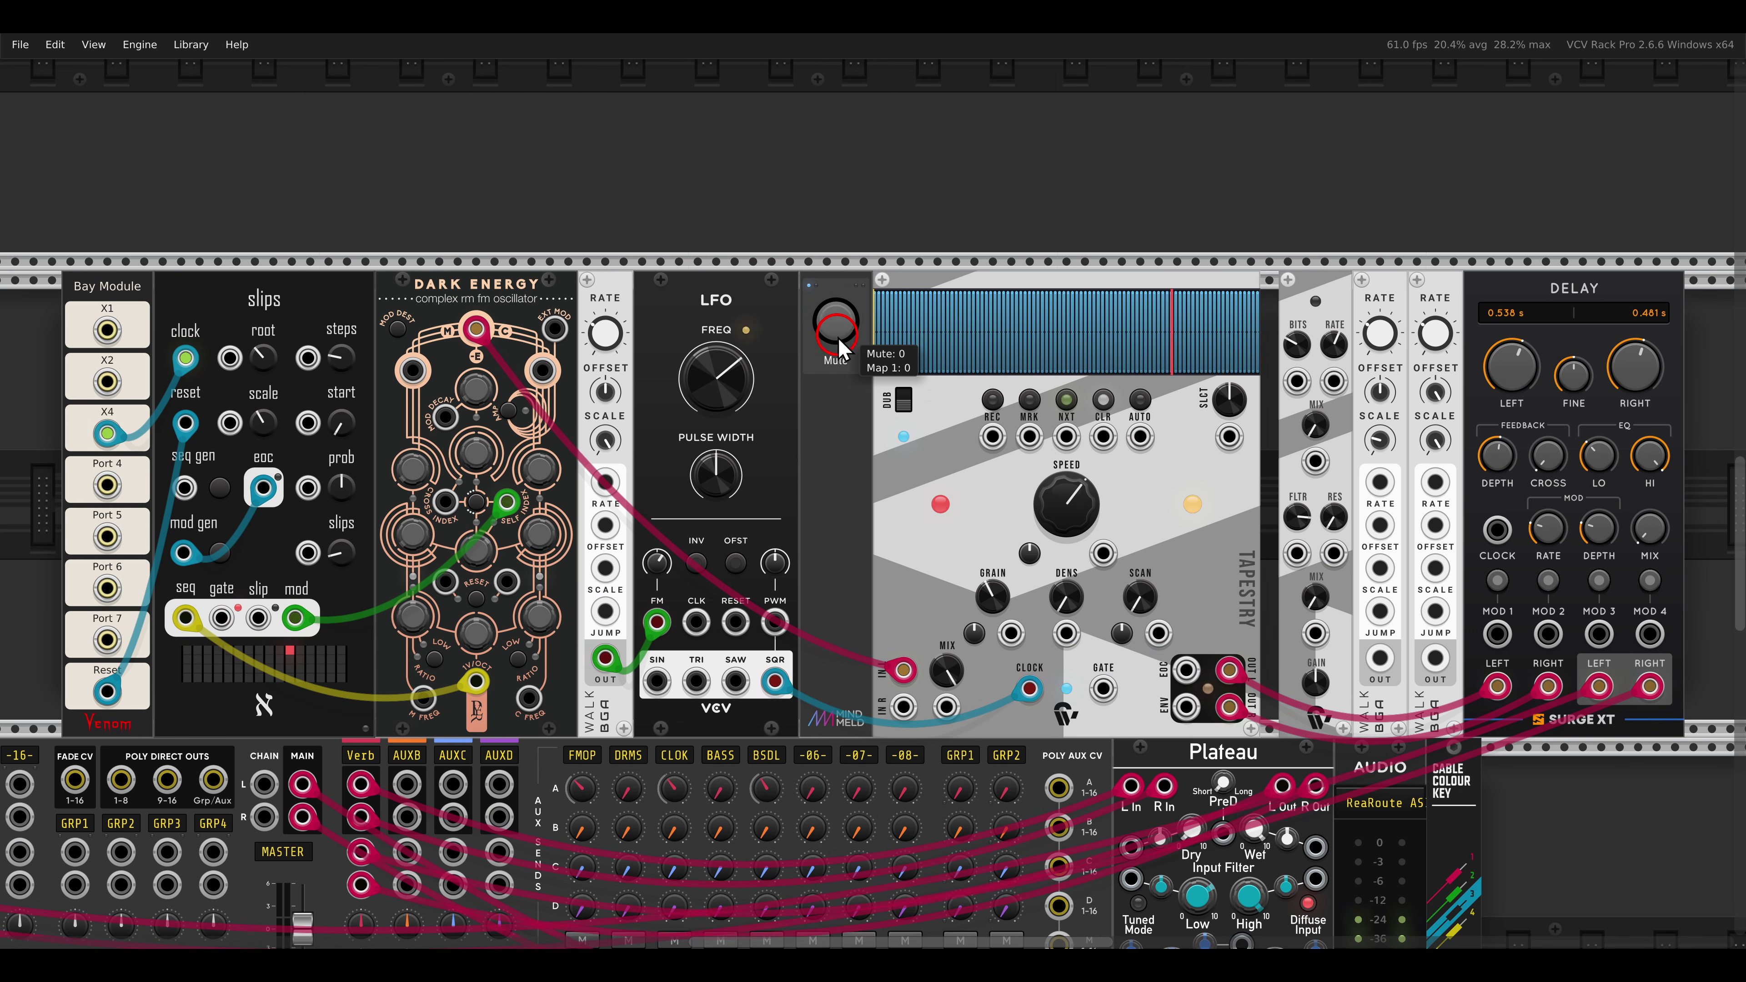
{"action": "left_click", "coordinate": [940, 485]}
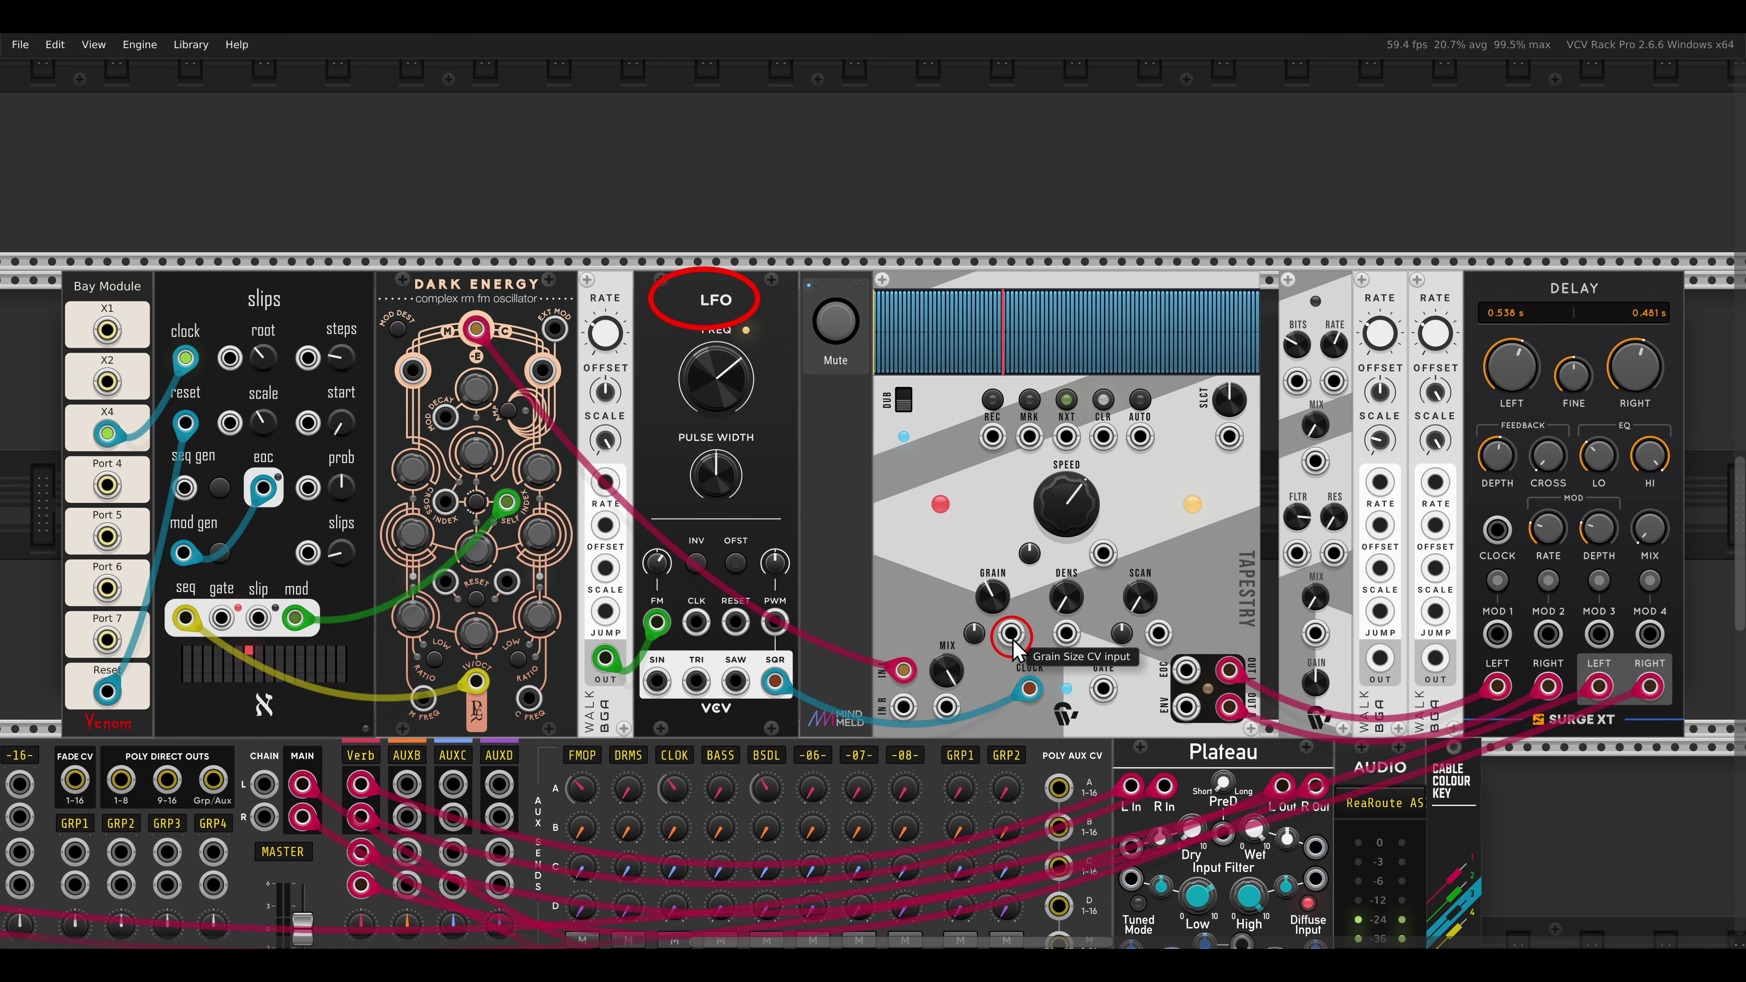
{"action": "left_click", "coordinate": [985, 652]}
{"action": "mouse_move", "coordinate": [989, 661]}
{"action": "left_mouse_down"}
{"action": "mouse_move", "coordinate": [1065, 722]}
{"action": "mouse_move", "coordinate": [990, 659]}
{"action": "left_mouse_up"}
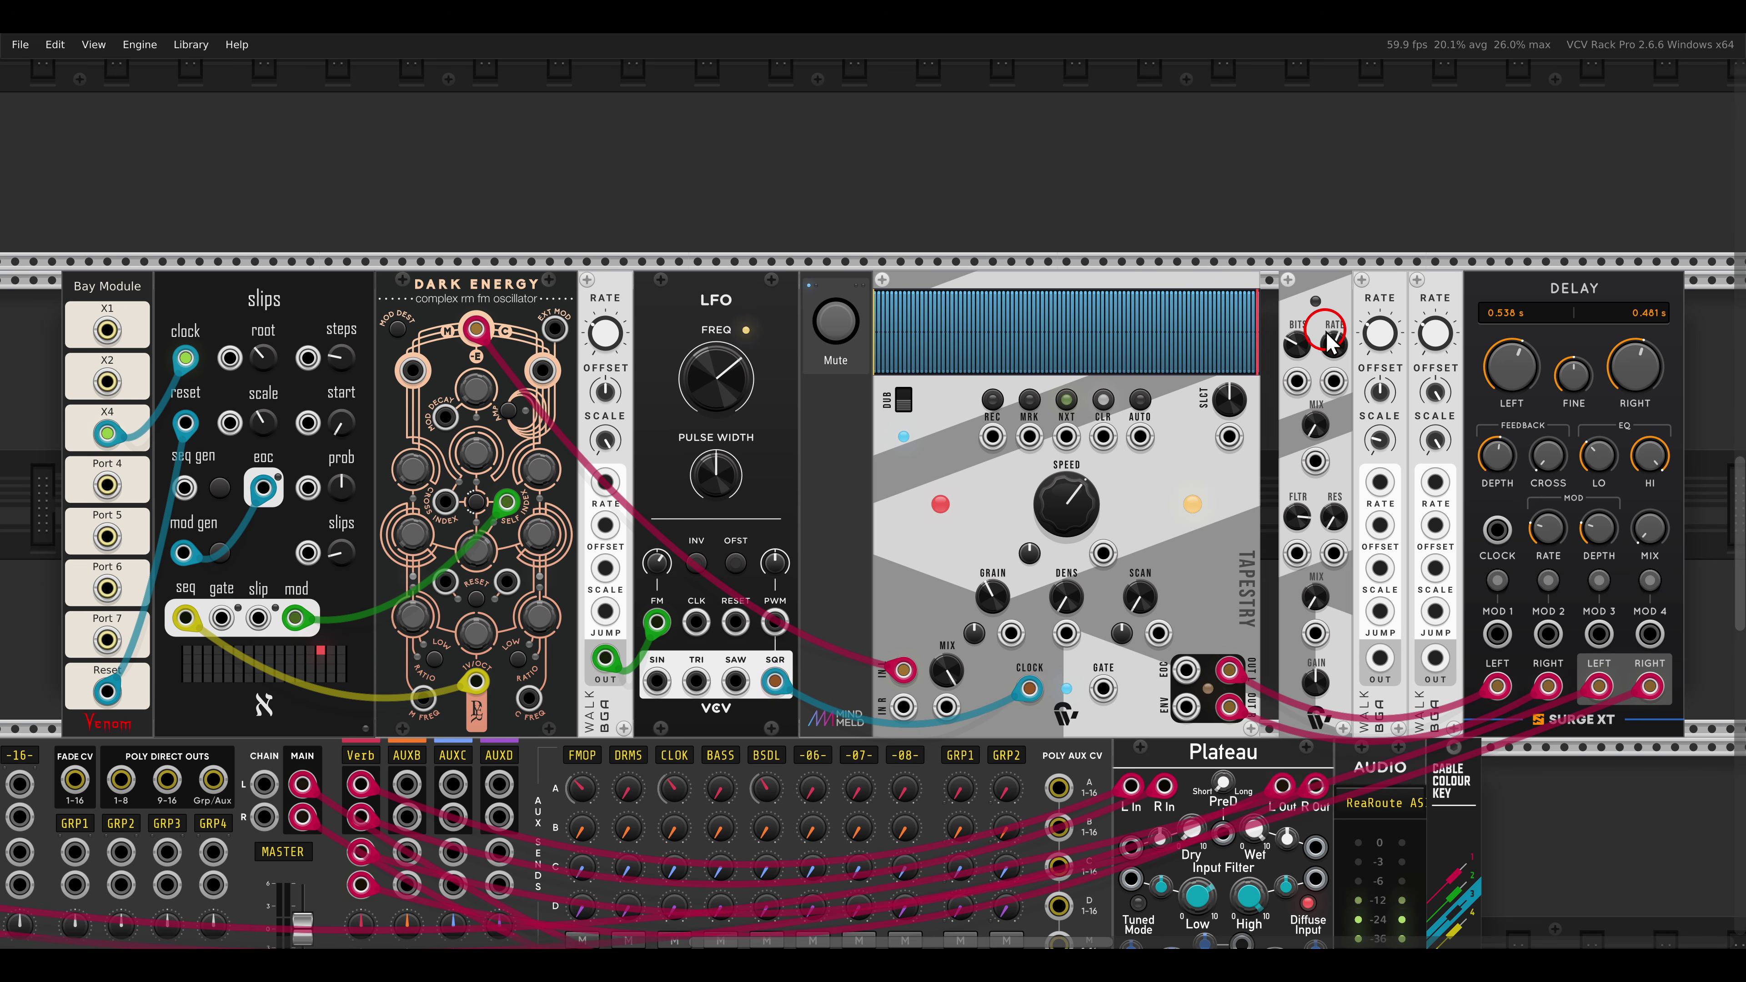
Move the Tapestry expander flush against the Tapestry module, together with the Walk and Delay modules beside it
{"action": "mouse_move", "coordinate": [1332, 342]}
{"action": "left_mouse_down"}
{"action": "mouse_move", "coordinate": [1498, 293]}
{"action": "mouse_move", "coordinate": [1331, 371]}
{"action": "left_mouse_up"}
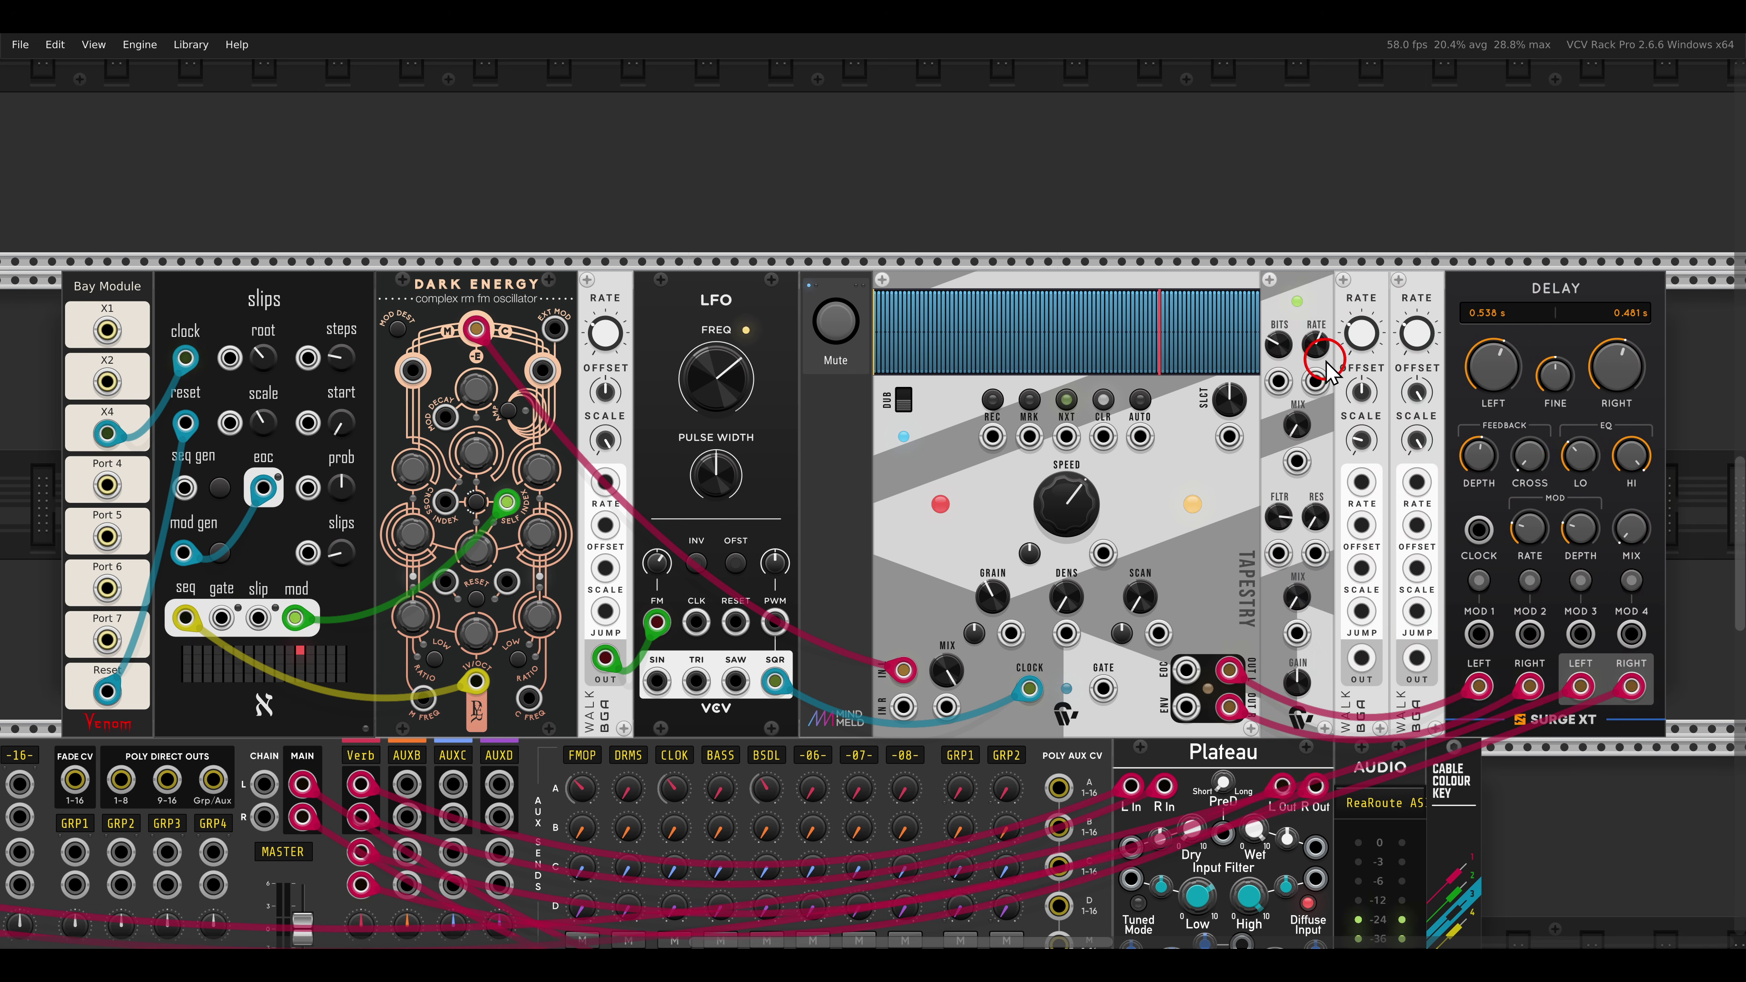
Raise the expander's filter mix and patch the first Walk module's output beside it into the filter CV input
{"action": "left_click_drag", "start_coordinate": [1297, 597], "coordinate": [1265, 240]}
{"action": "left_click_drag", "start_coordinate": [1284, 558], "coordinate": [1361, 658]}
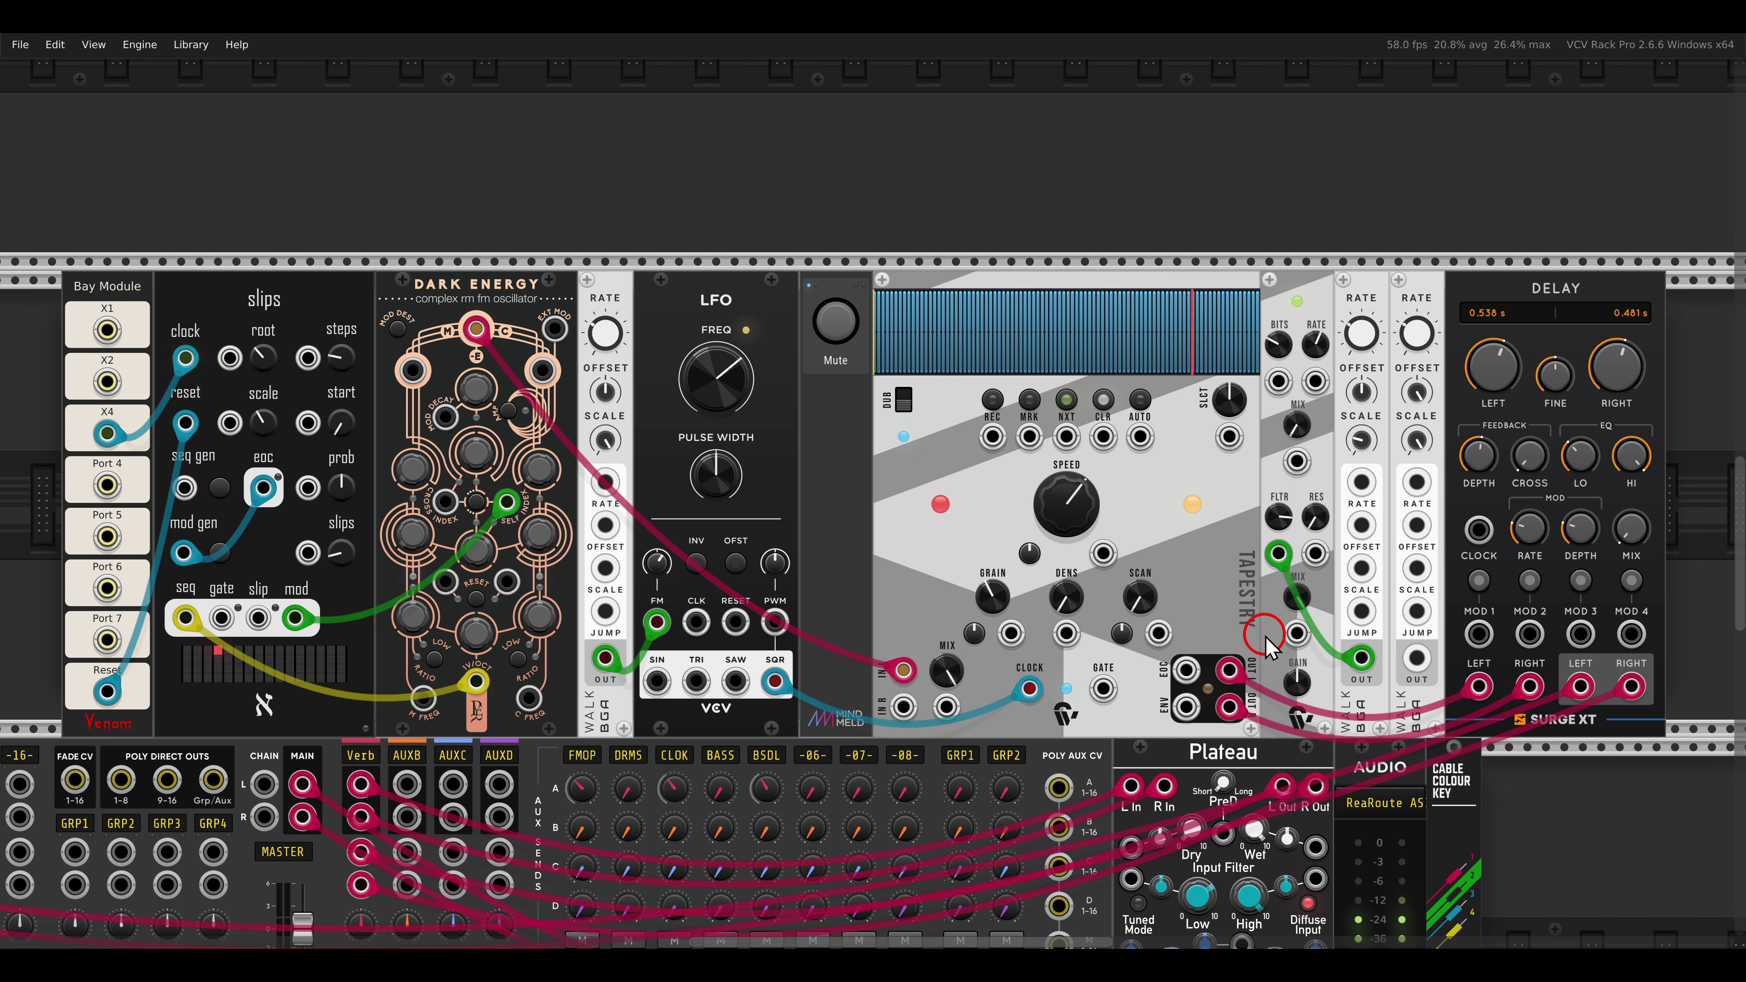
Raise the expander's crusher mix to about 95.8% and patch the second Walk module's output into the crusher mix CV input
{"action": "left_click_drag", "start_coordinate": [1291, 434], "coordinate": [1272, 294]}
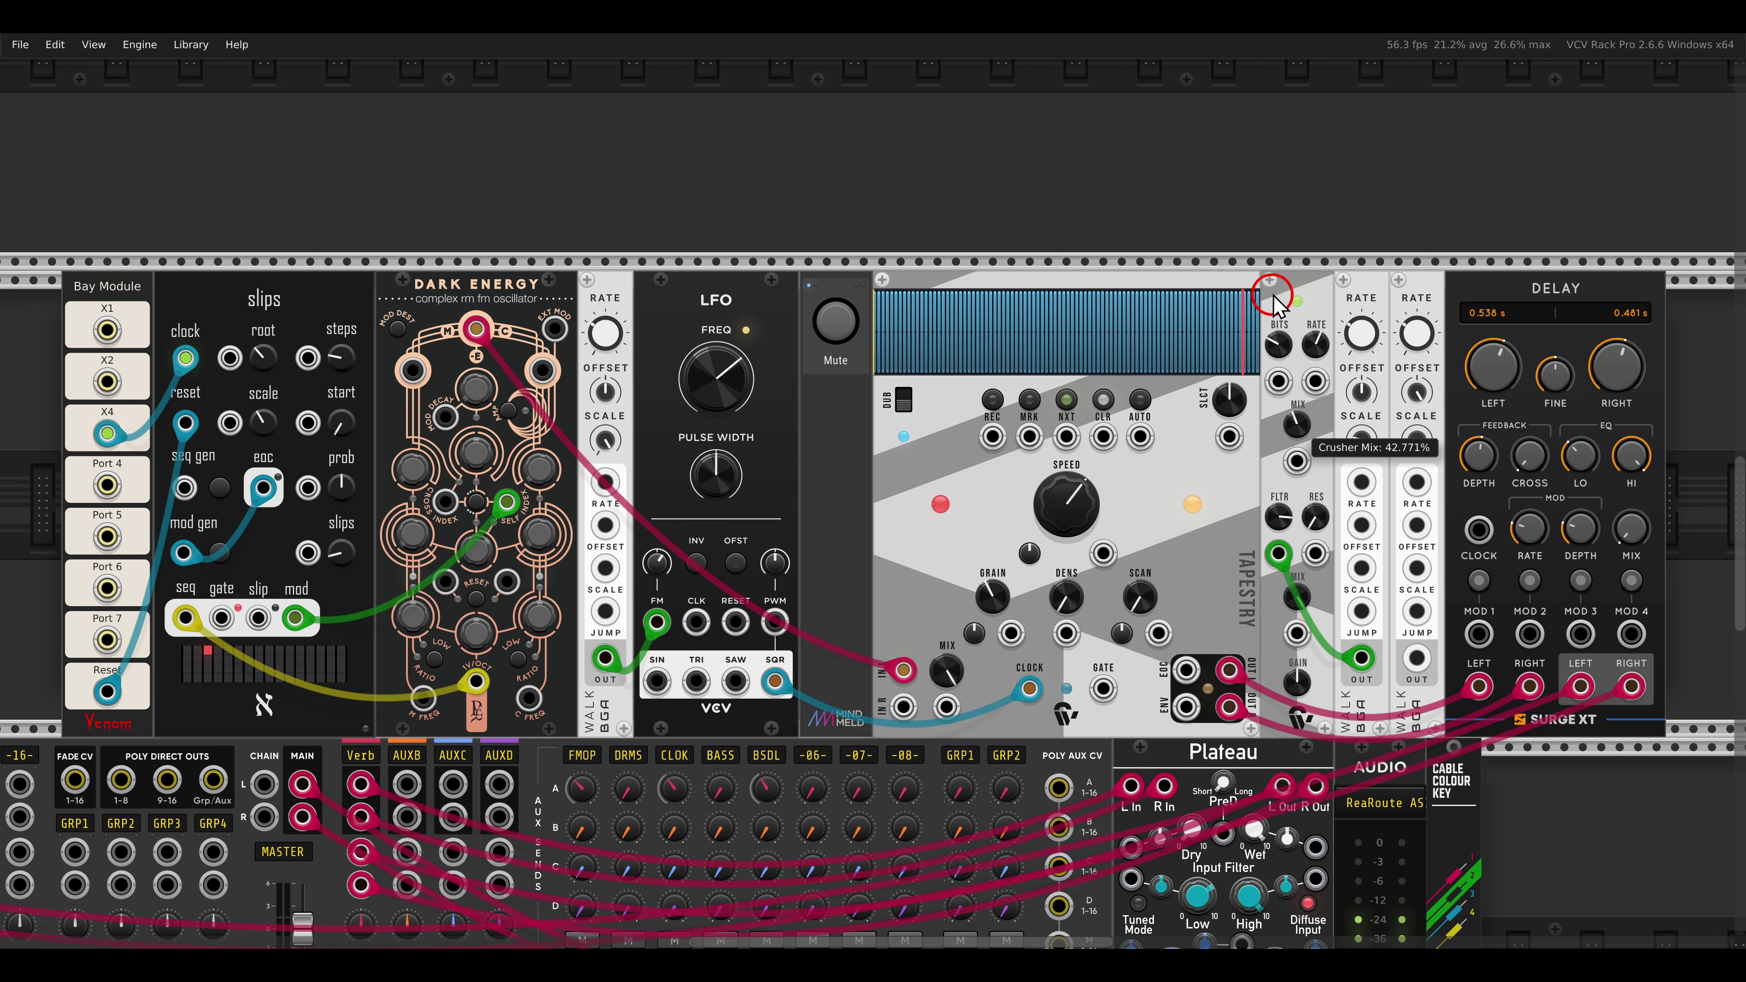
{"action": "left_click_drag", "start_coordinate": [1272, 186], "coordinate": [1272, 121]}
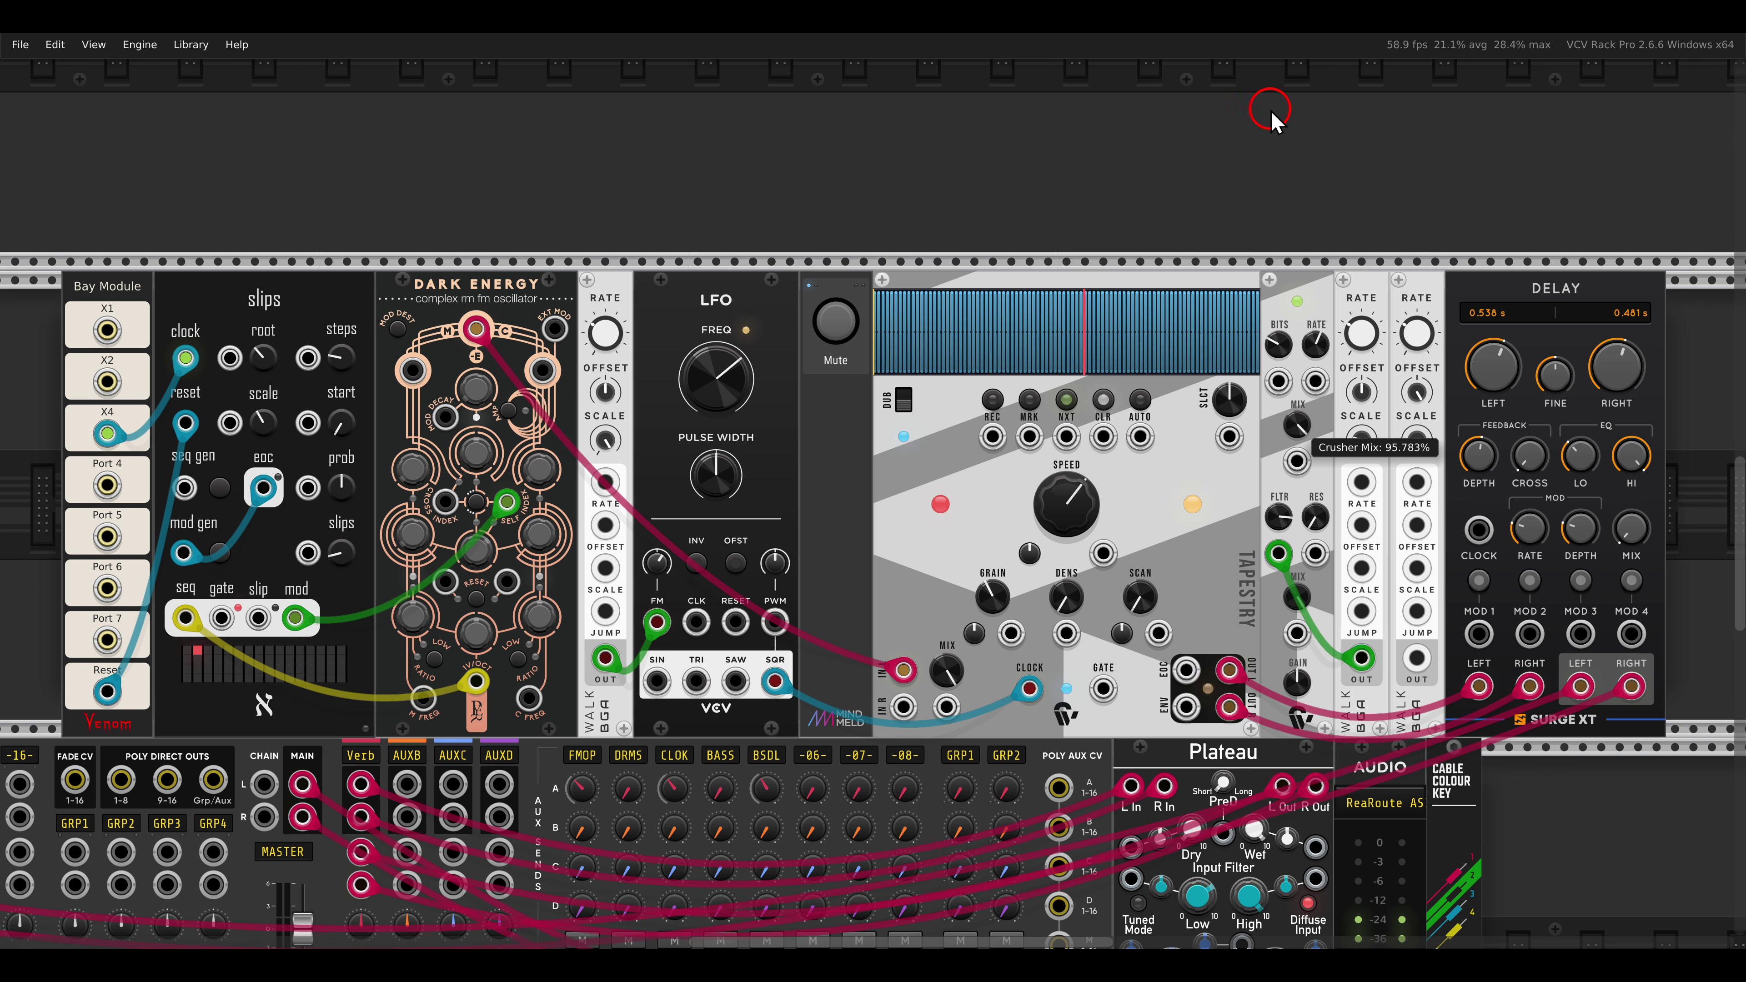
{"action": "left_click_drag", "start_coordinate": [1417, 658], "coordinate": [1297, 462]}
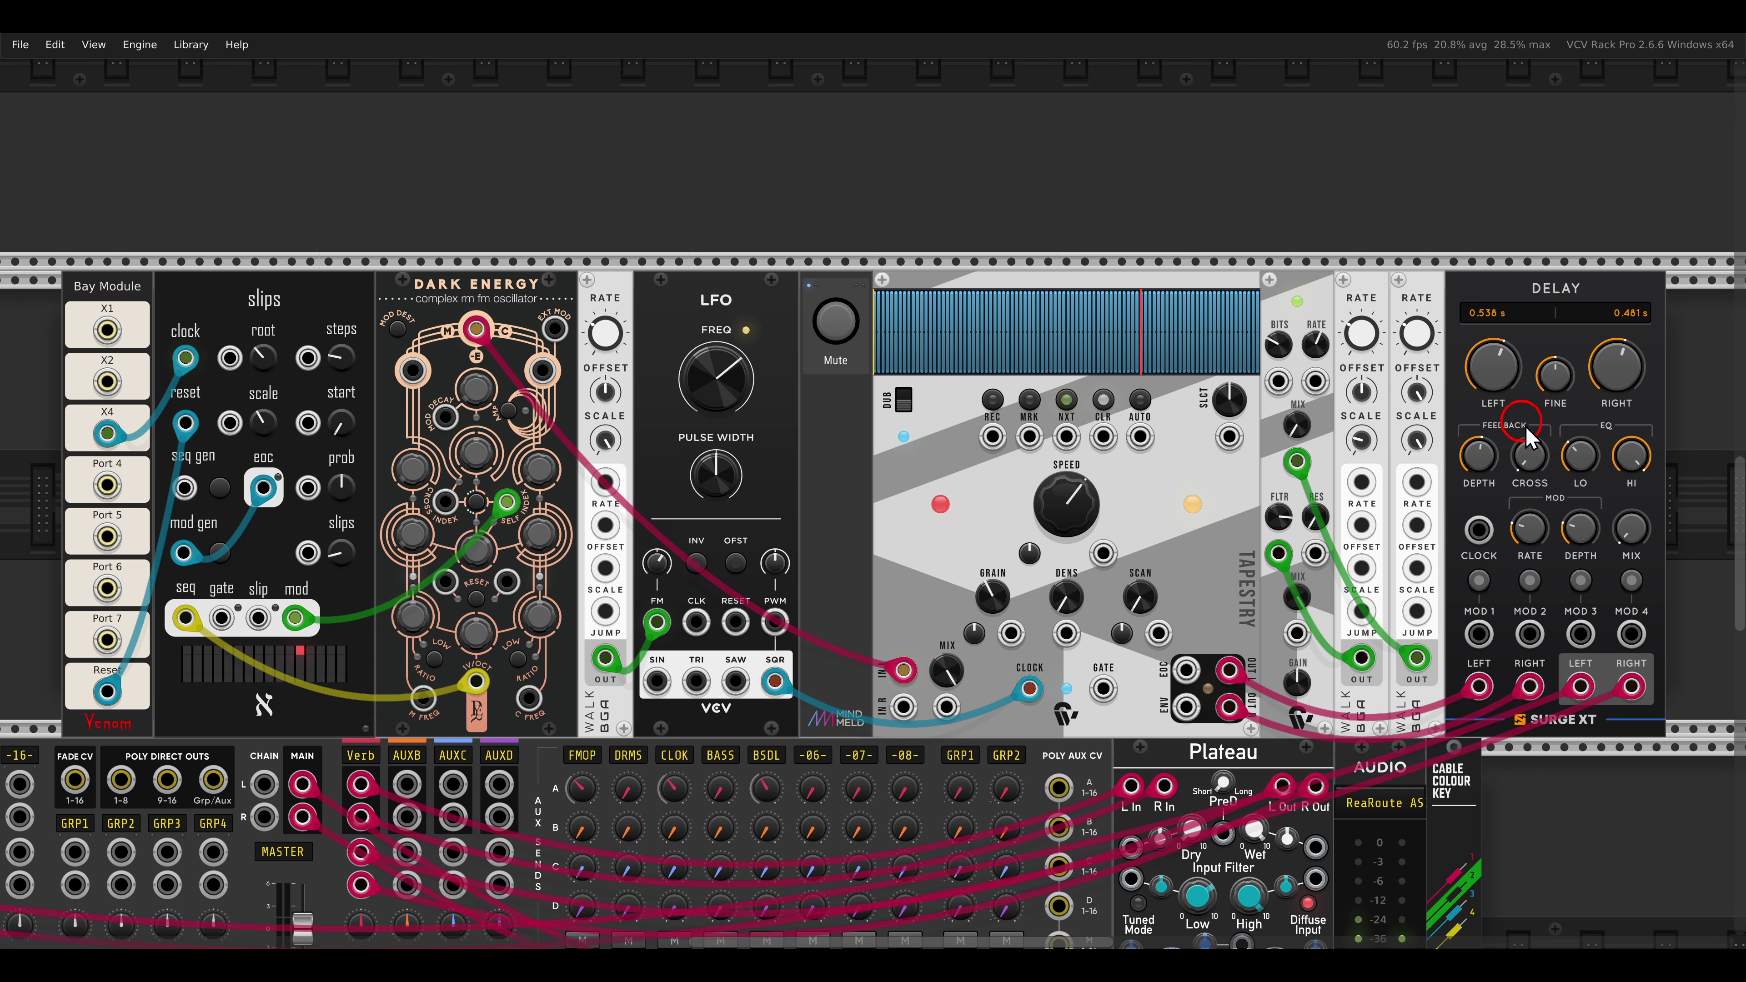
{"action": "mouse_move", "coordinate": [1638, 534]}
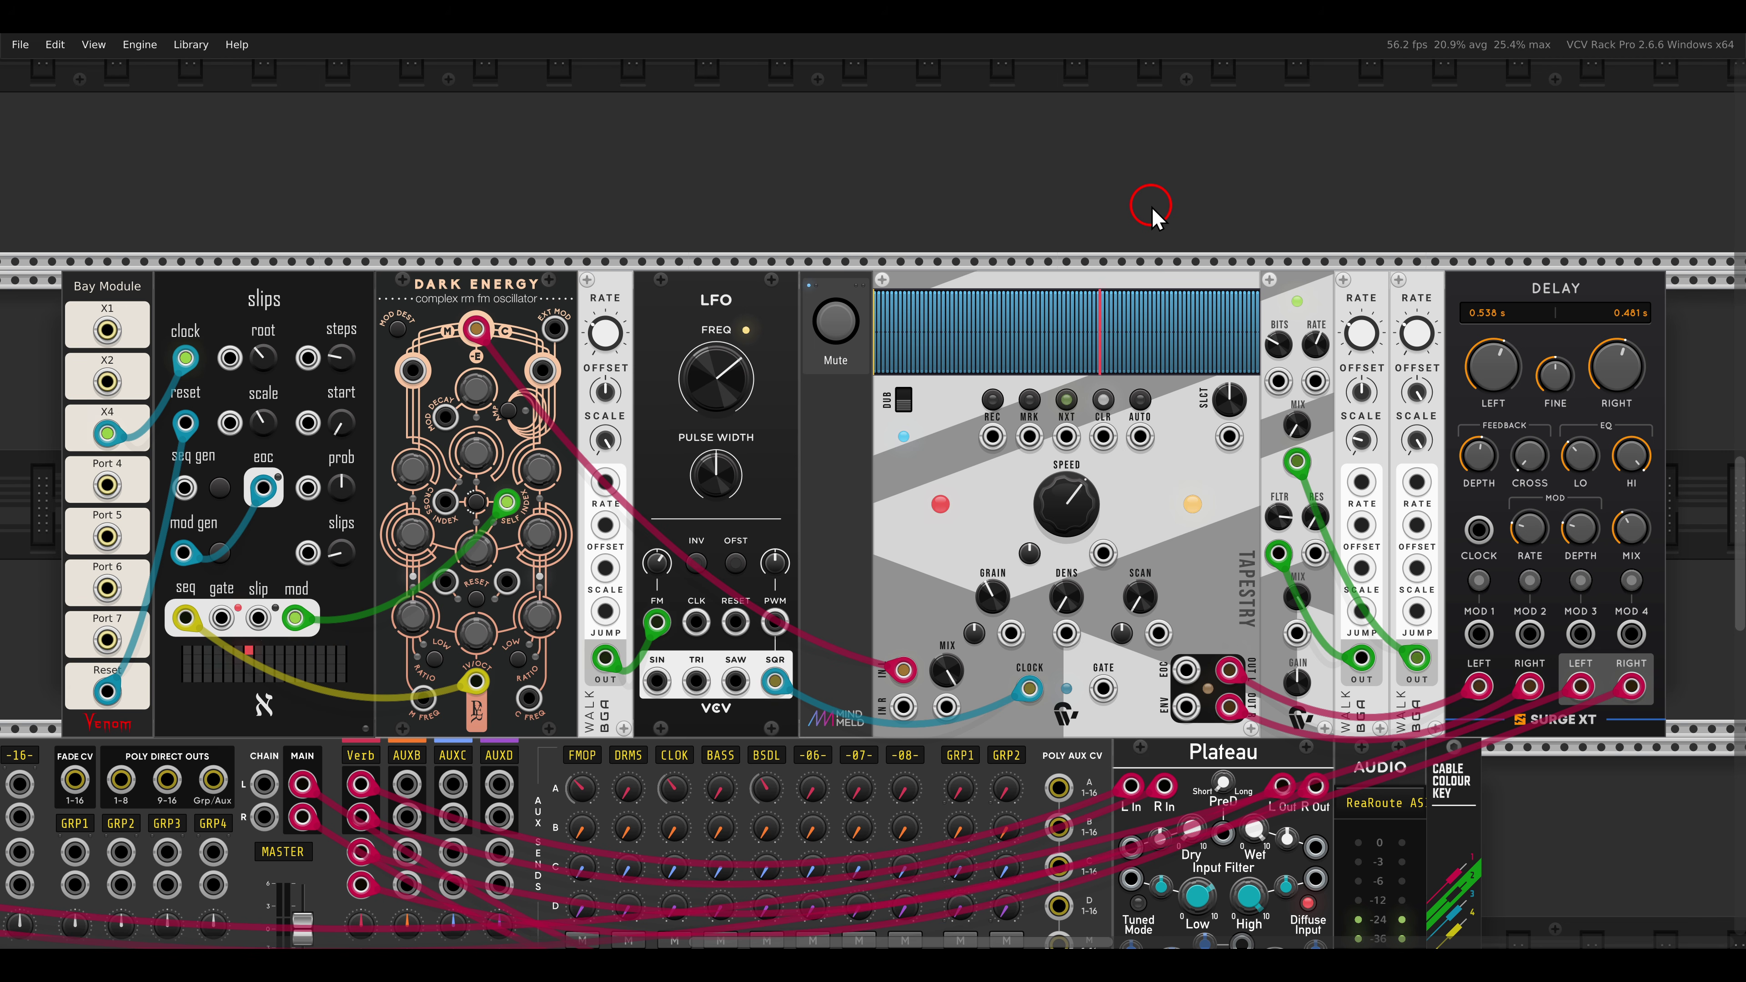
Unmute the patch with Octet Seq, Dark Energy, holder8 and Electric Ensemble
{"action": "scroll", "coordinate": [1152, 207], "scroll_direction": "down", "scroll_amount": 10}
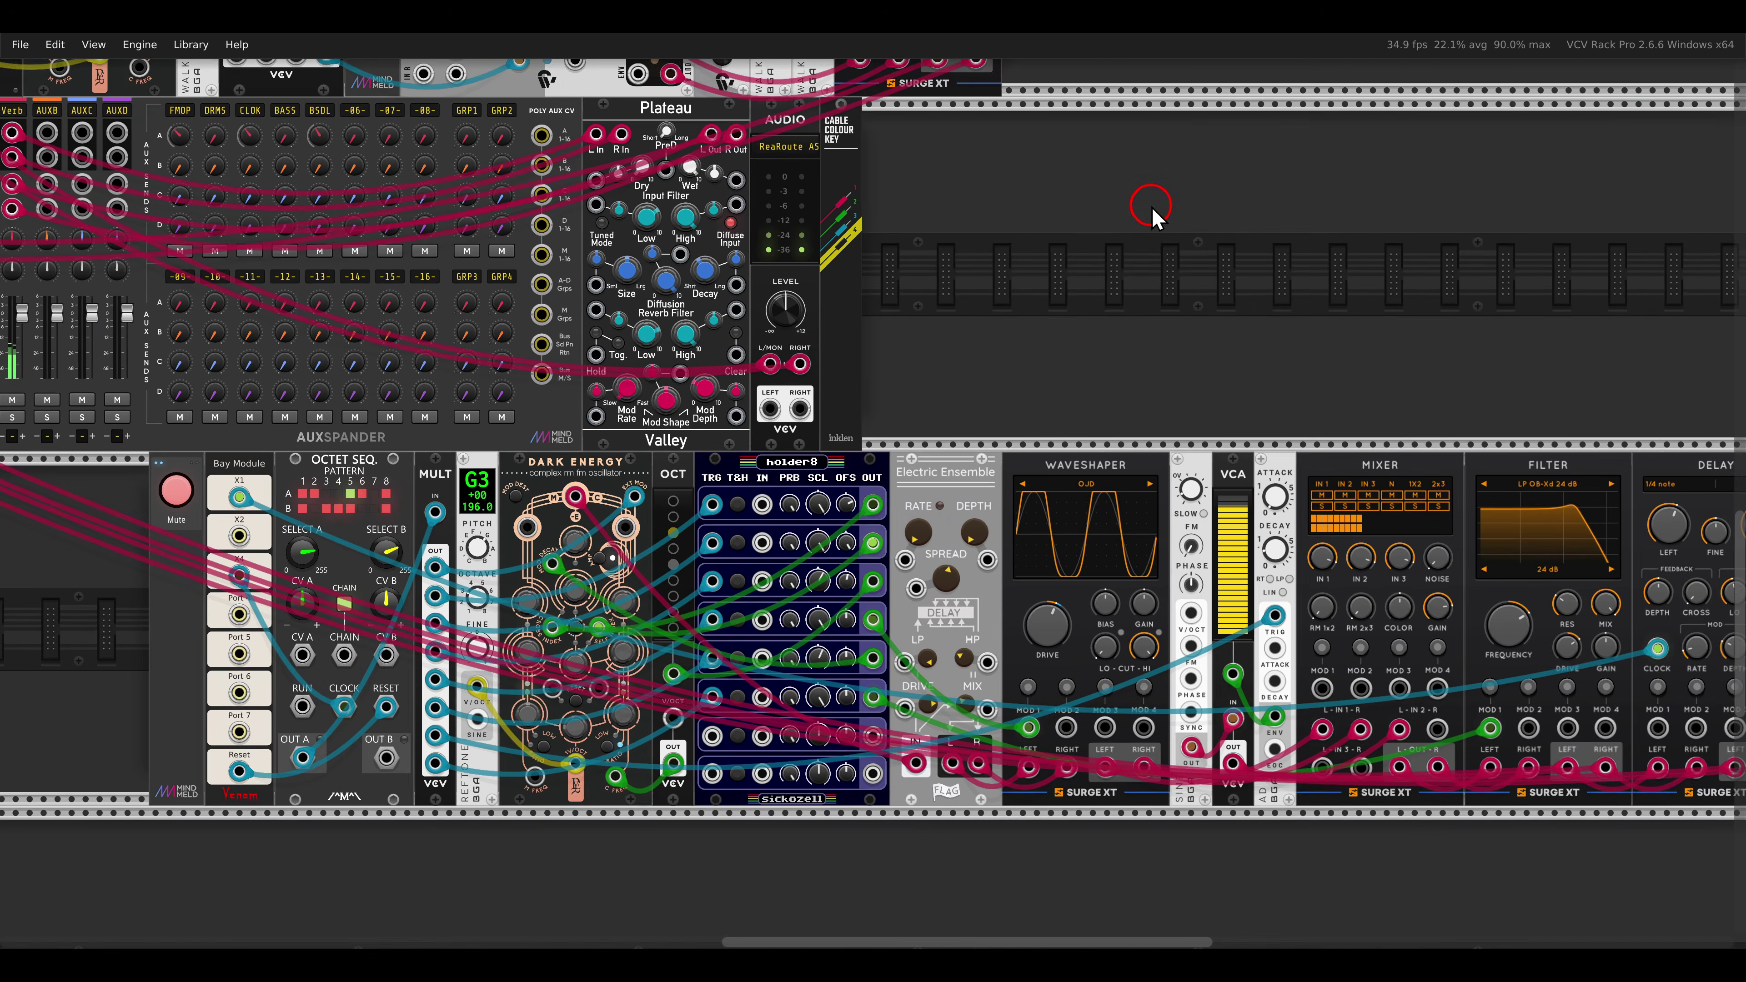
{"action": "scroll", "coordinate": [1152, 206], "scroll_direction": "down", "scroll_amount": 3}
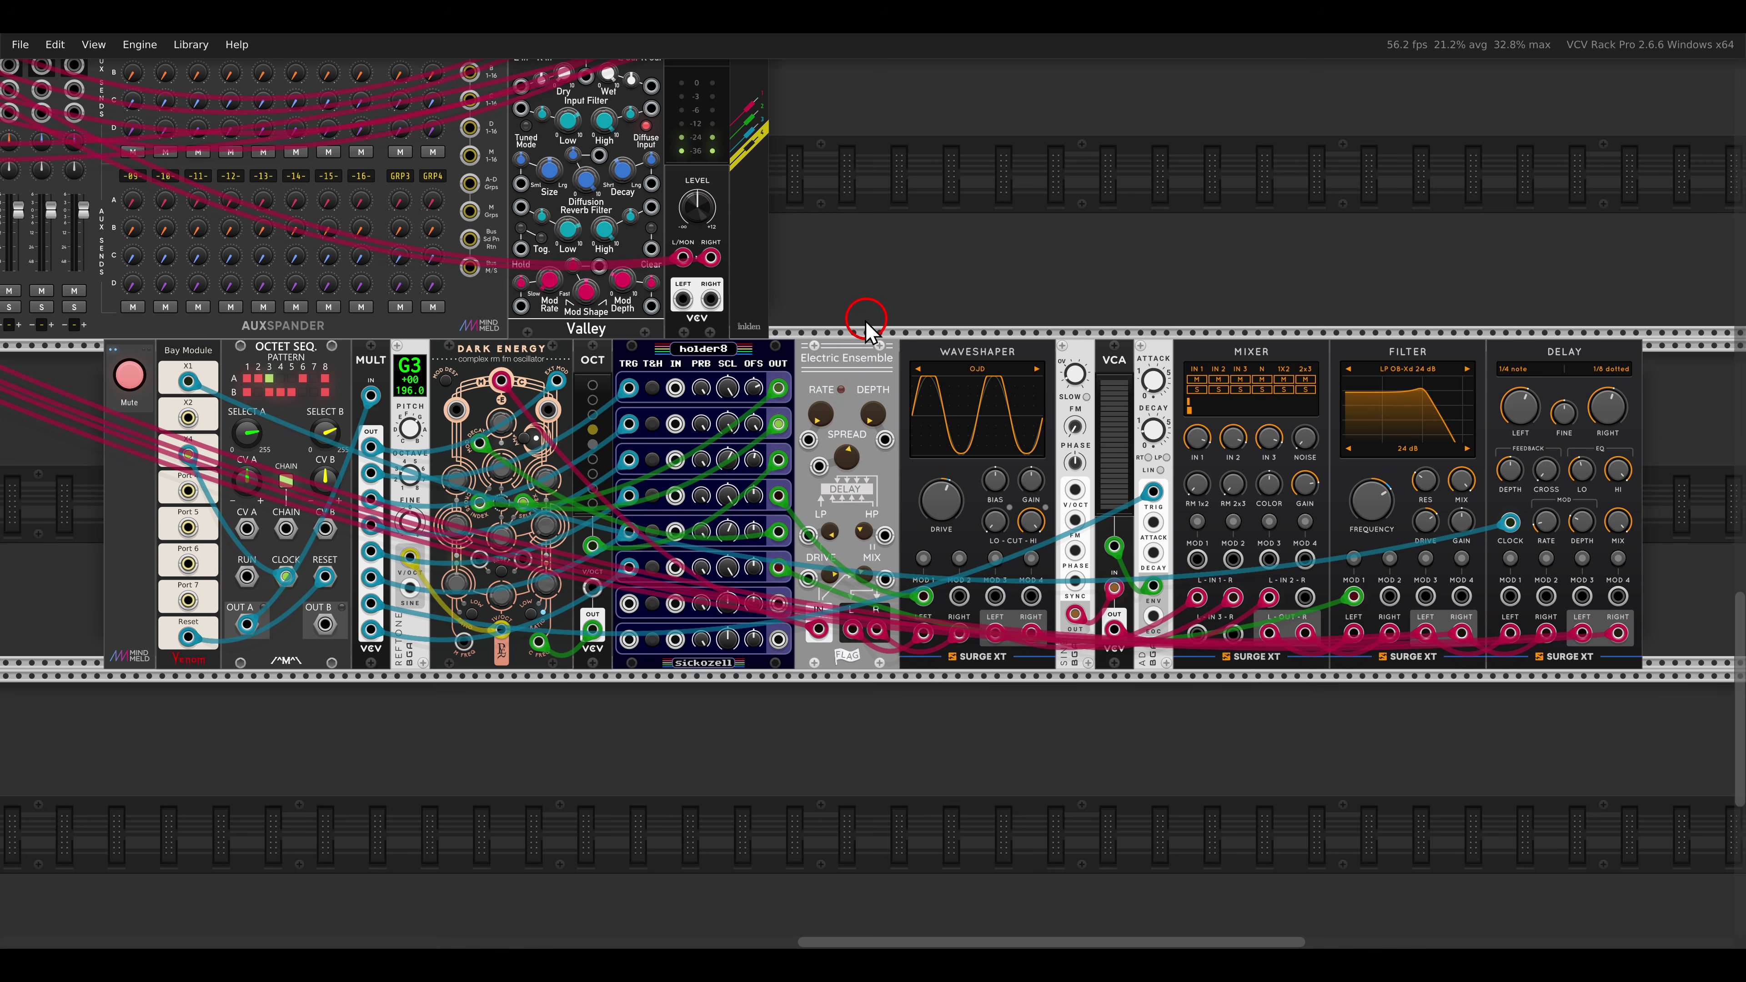
{"action": "left_click", "coordinate": [118, 377]}
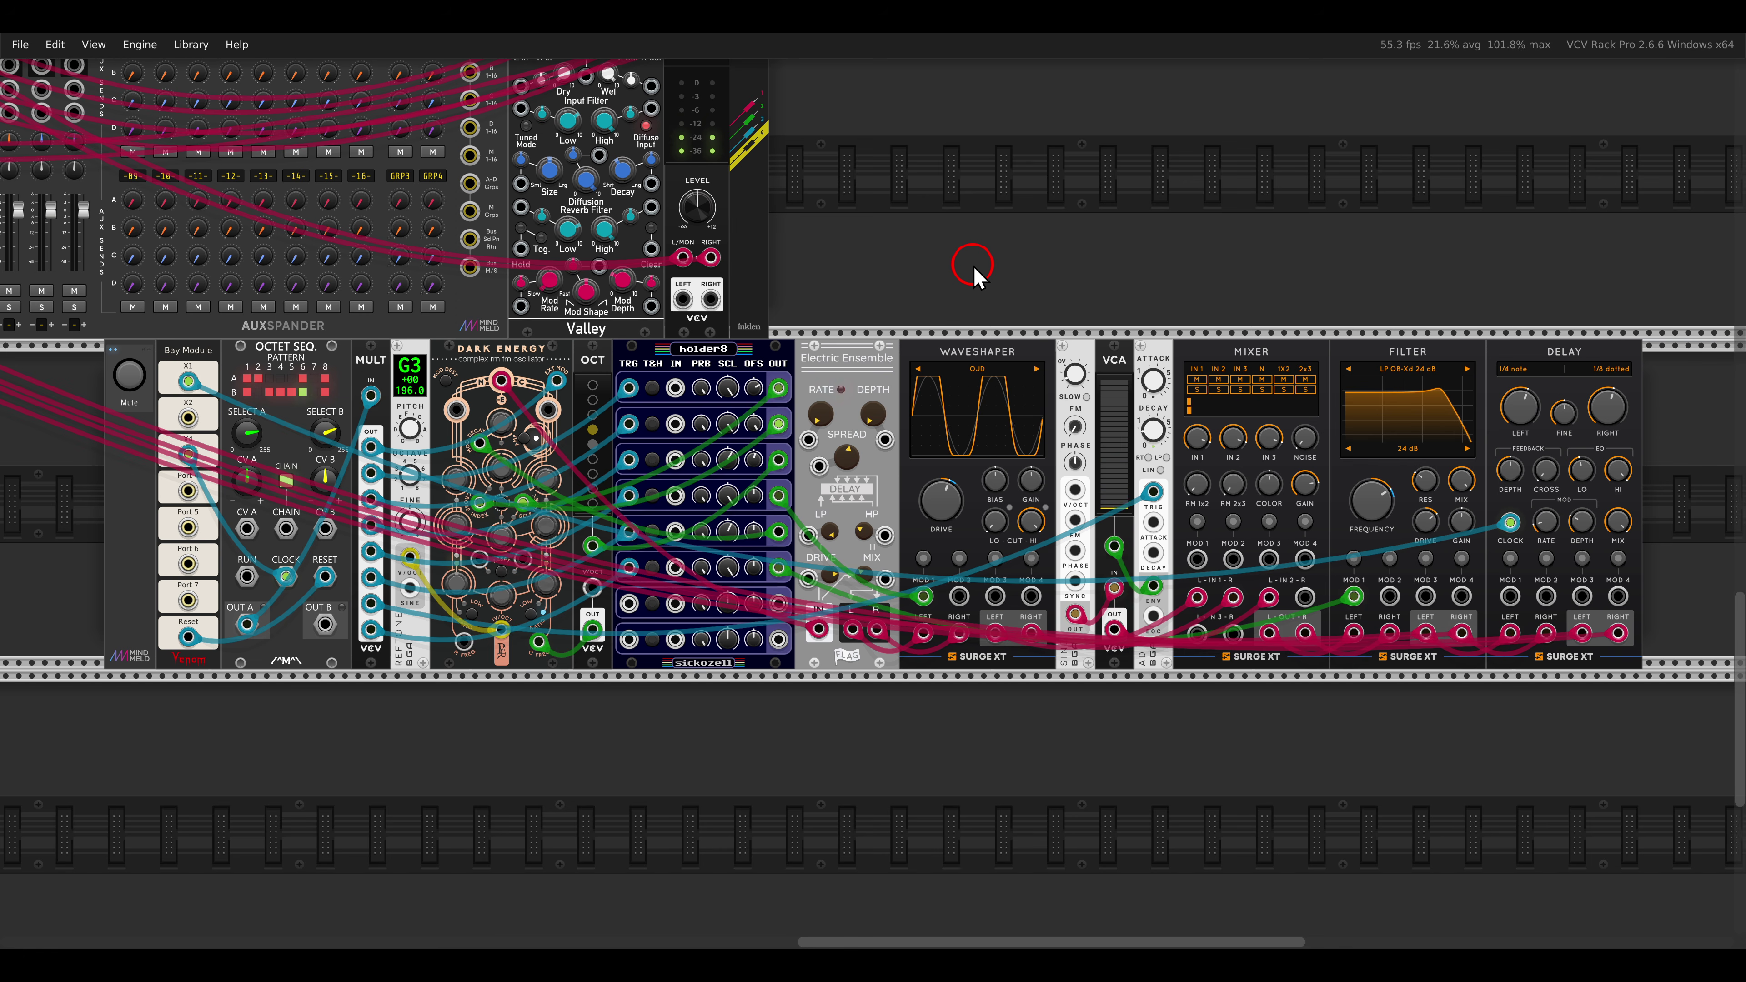
Unmute the patch with seq8, QNT, Dark Energy, delay and cheby
{"action": "scroll", "coordinate": [974, 270], "scroll_direction": "down", "scroll_amount": 6}
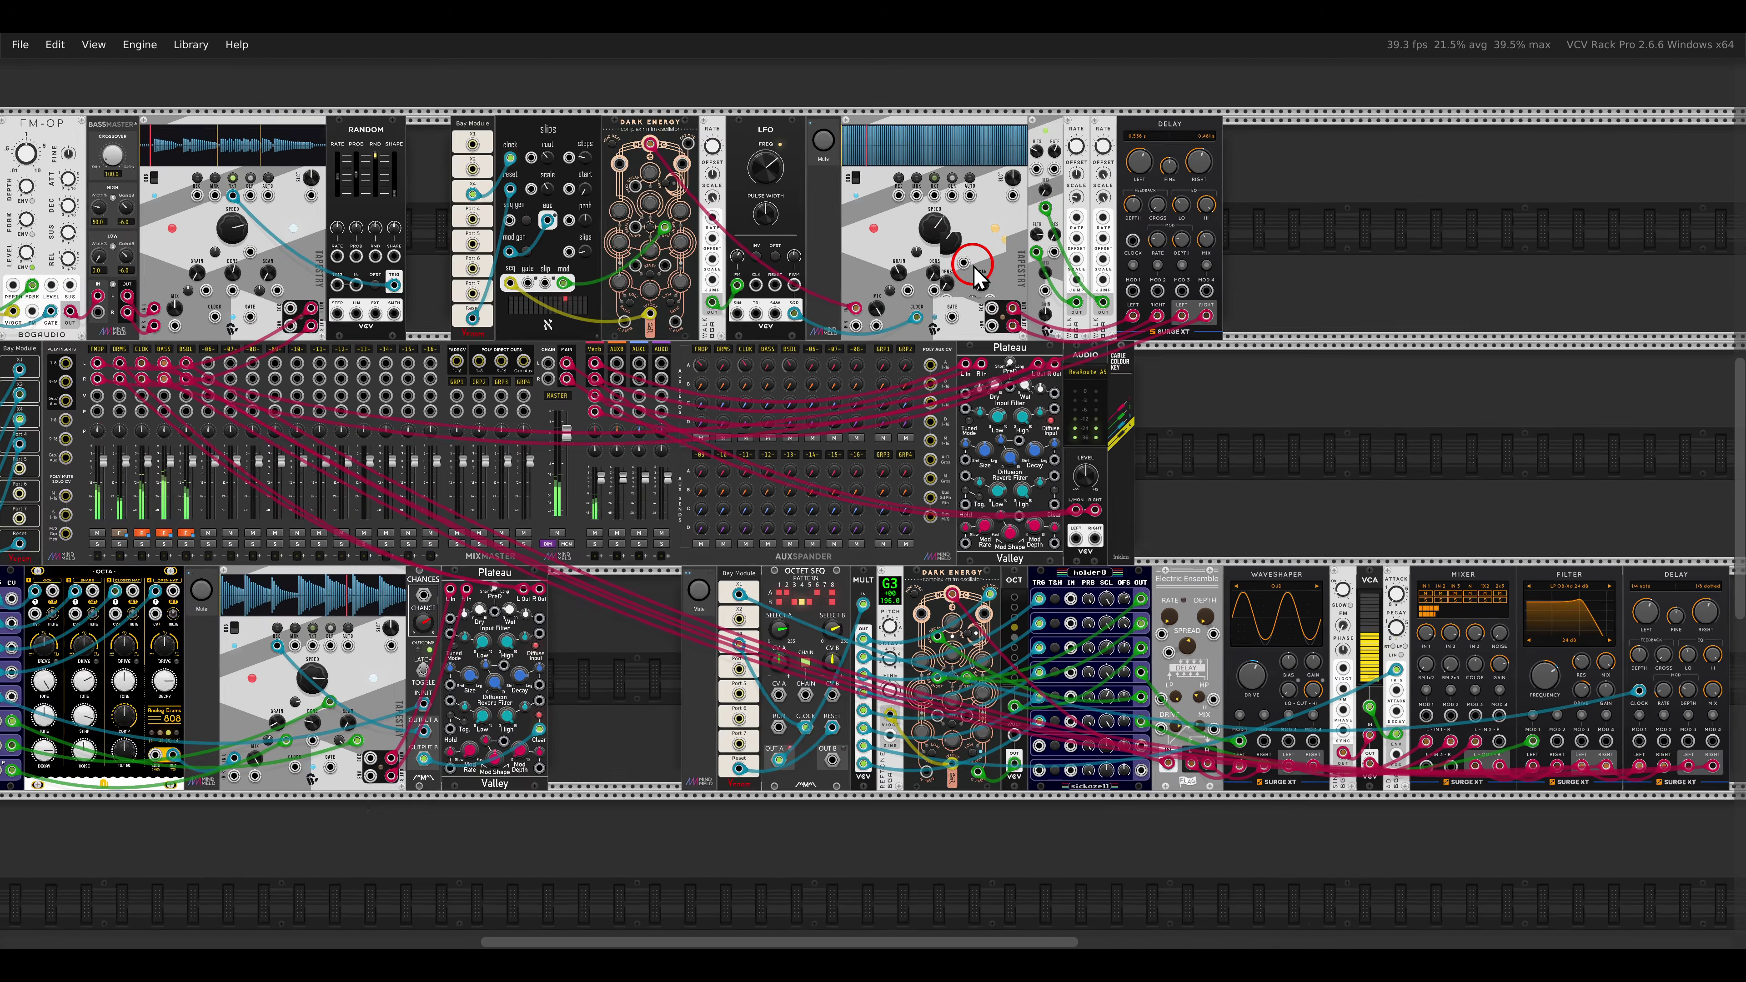
{"action": "scroll", "coordinate": [974, 270], "scroll_direction": "down", "scroll_amount": 1}
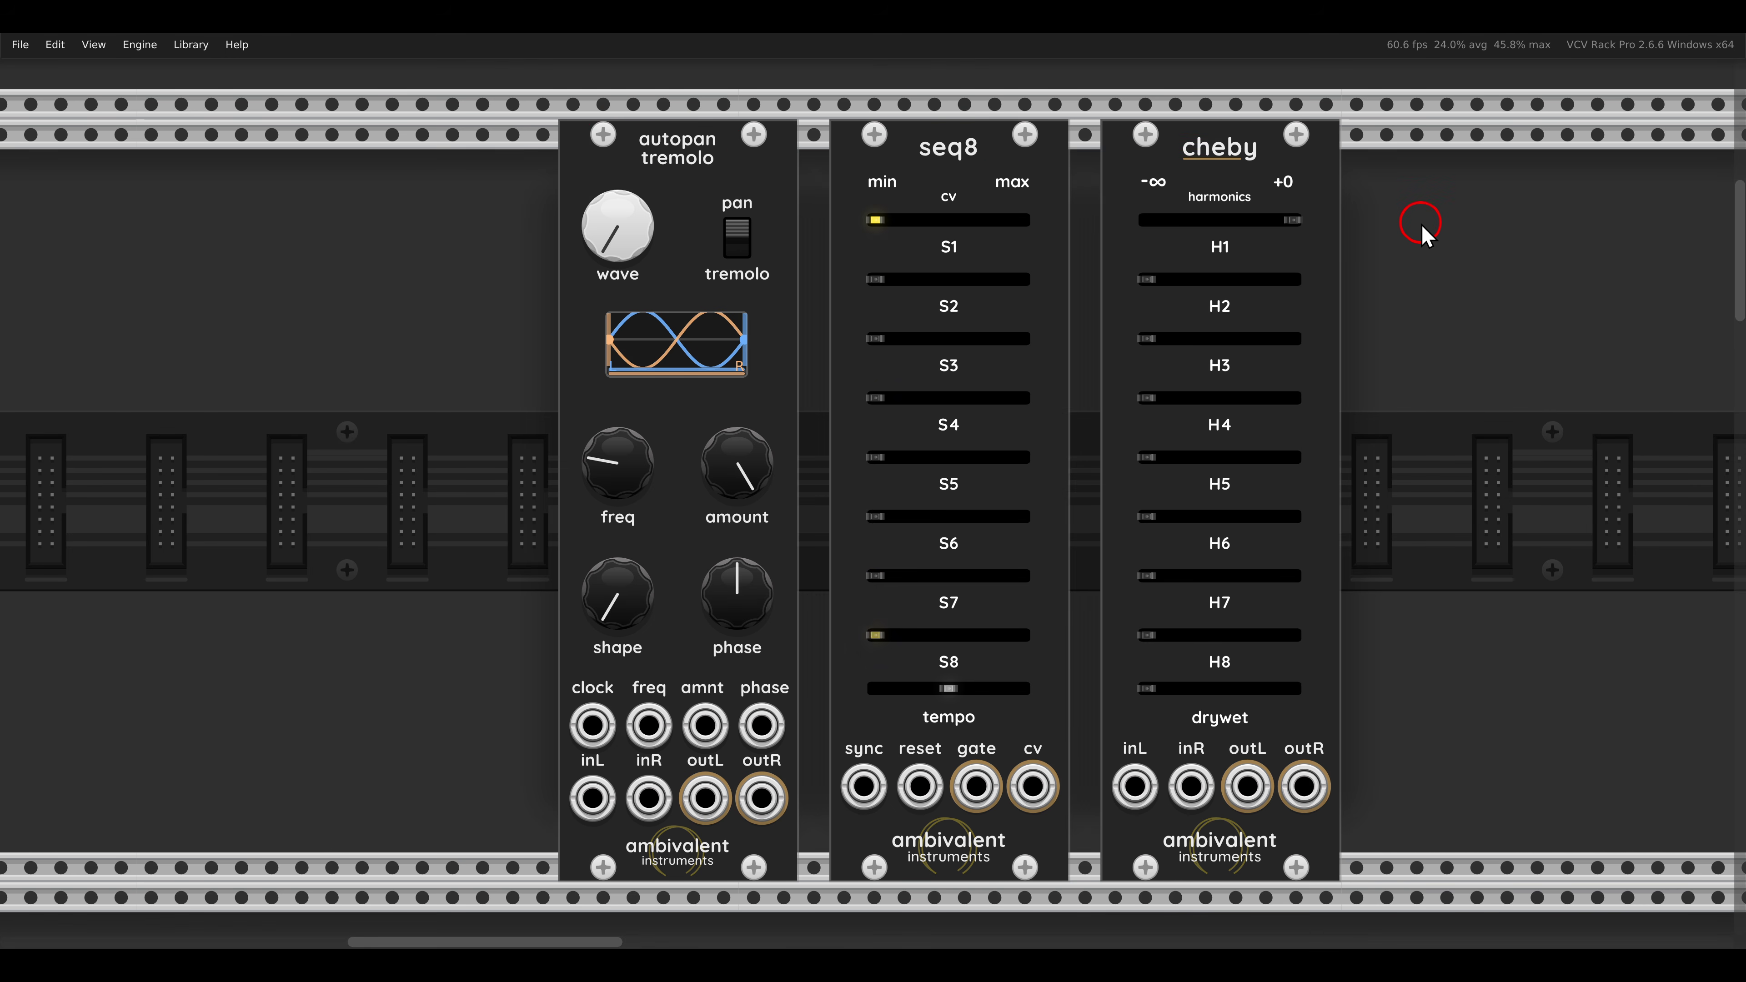
{"action": "scroll", "coordinate": [1423, 227], "scroll_direction": "down", "scroll_amount": 5}
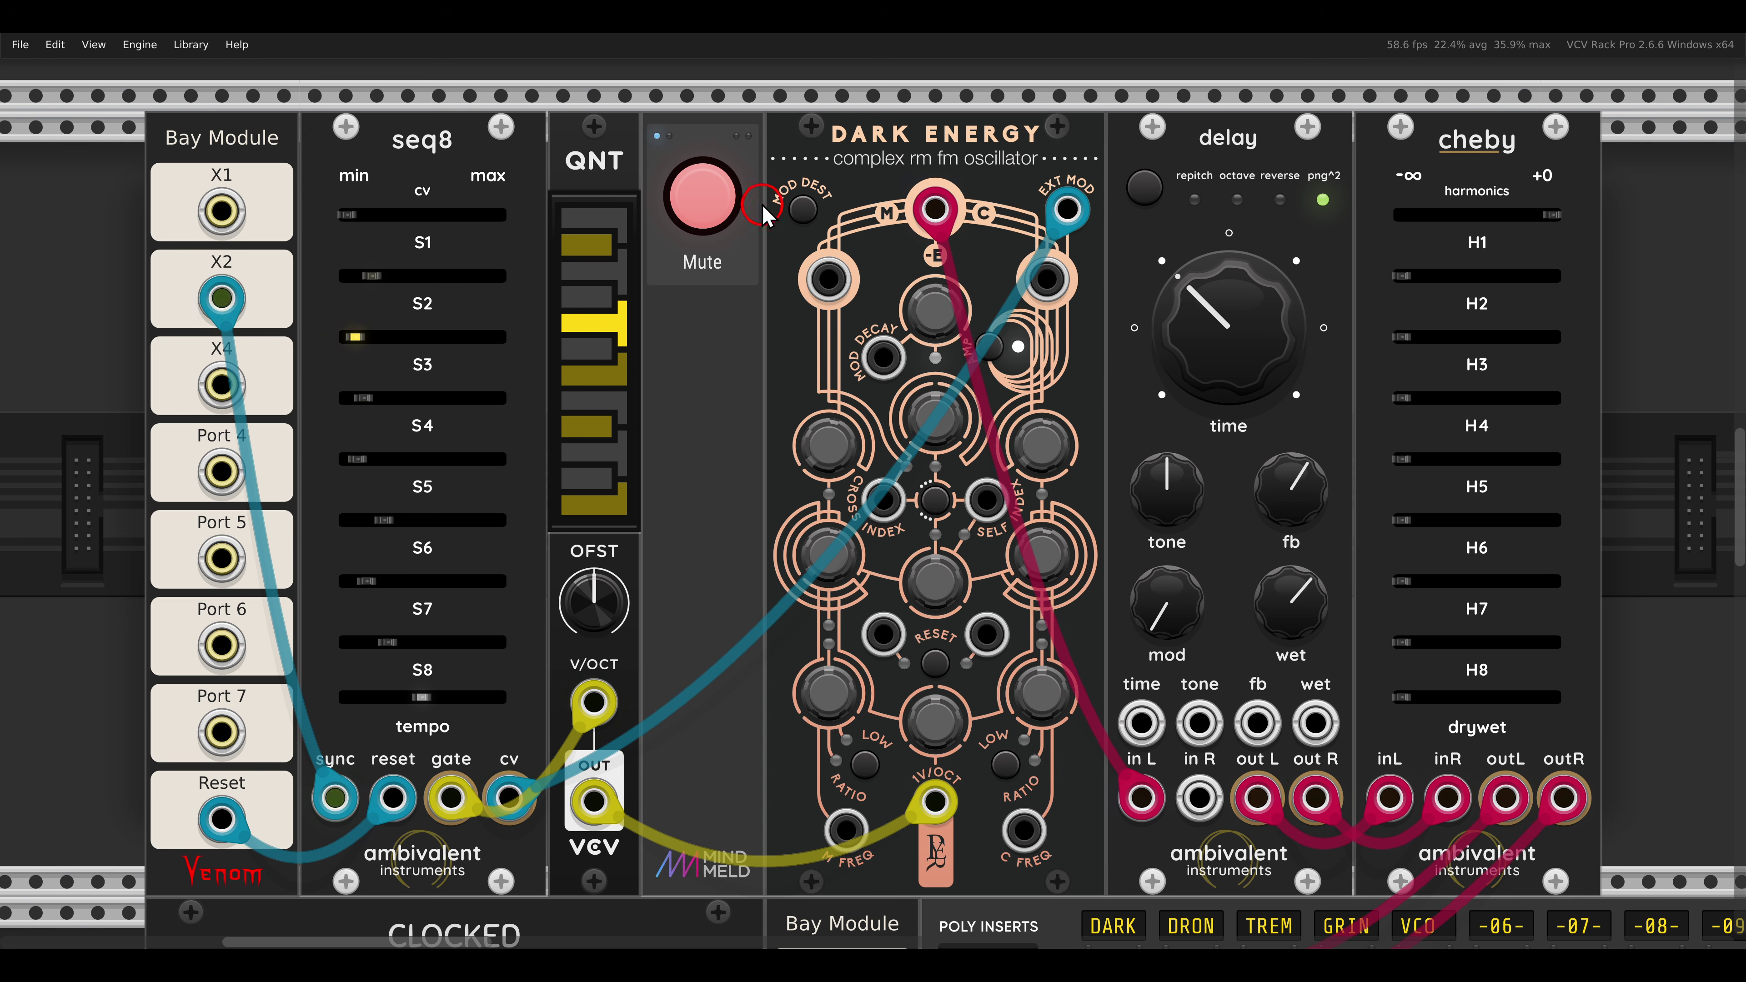
{"action": "left_click", "coordinate": [705, 200]}
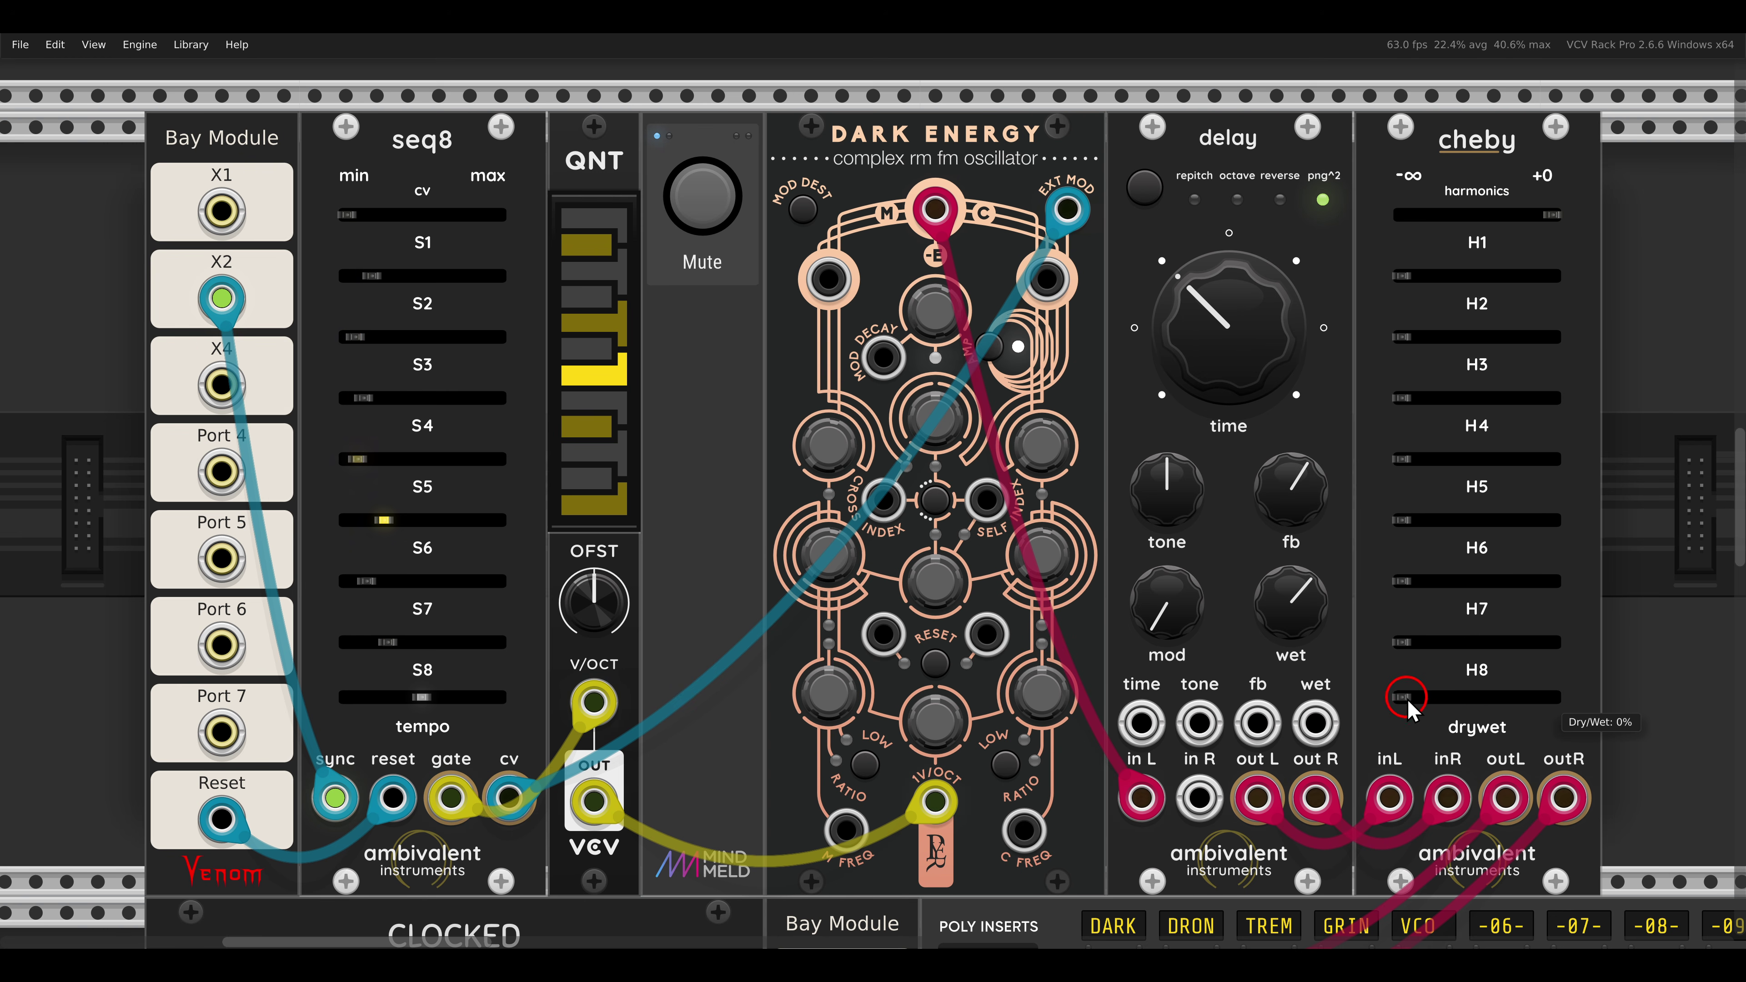
Set cheby's dry/wet to fully wet and raise harmonics H3 to H8, with H8 at about -25.2 dB
{"action": "left_click_drag", "start_coordinate": [1403, 696], "coordinate": [1609, 708]}
{"action": "left_click_drag", "start_coordinate": [1402, 459], "coordinate": [1501, 474]}
{"action": "left_click_drag", "start_coordinate": [1403, 520], "coordinate": [1531, 530]}
{"action": "left_click_drag", "start_coordinate": [1404, 642], "coordinate": [1476, 641]}
{"action": "mouse_move", "coordinate": [1411, 366]}
{"action": "left_mouse_down"}
{"action": "mouse_move", "coordinate": [1559, 344]}
{"action": "mouse_move", "coordinate": [1423, 344]}
{"action": "left_mouse_up"}
{"action": "left_click_drag", "start_coordinate": [1402, 397], "coordinate": [1439, 396]}
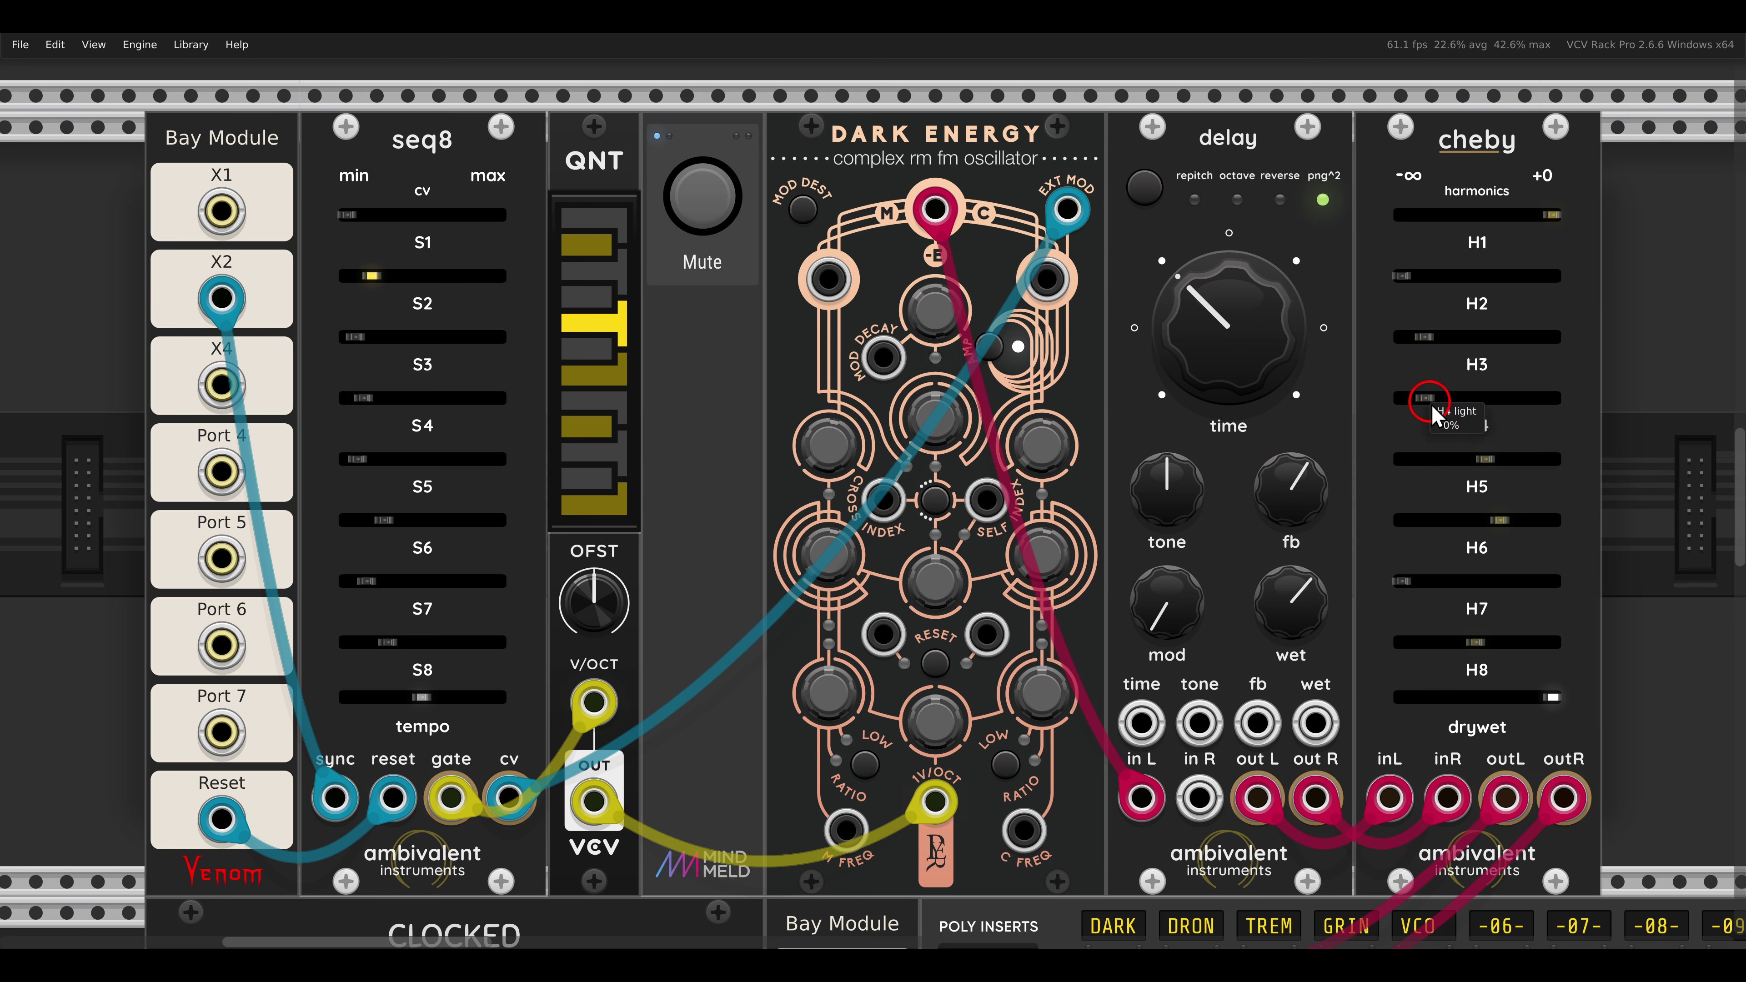
{"action": "left_click_drag", "start_coordinate": [1474, 642], "coordinate": [1486, 655]}
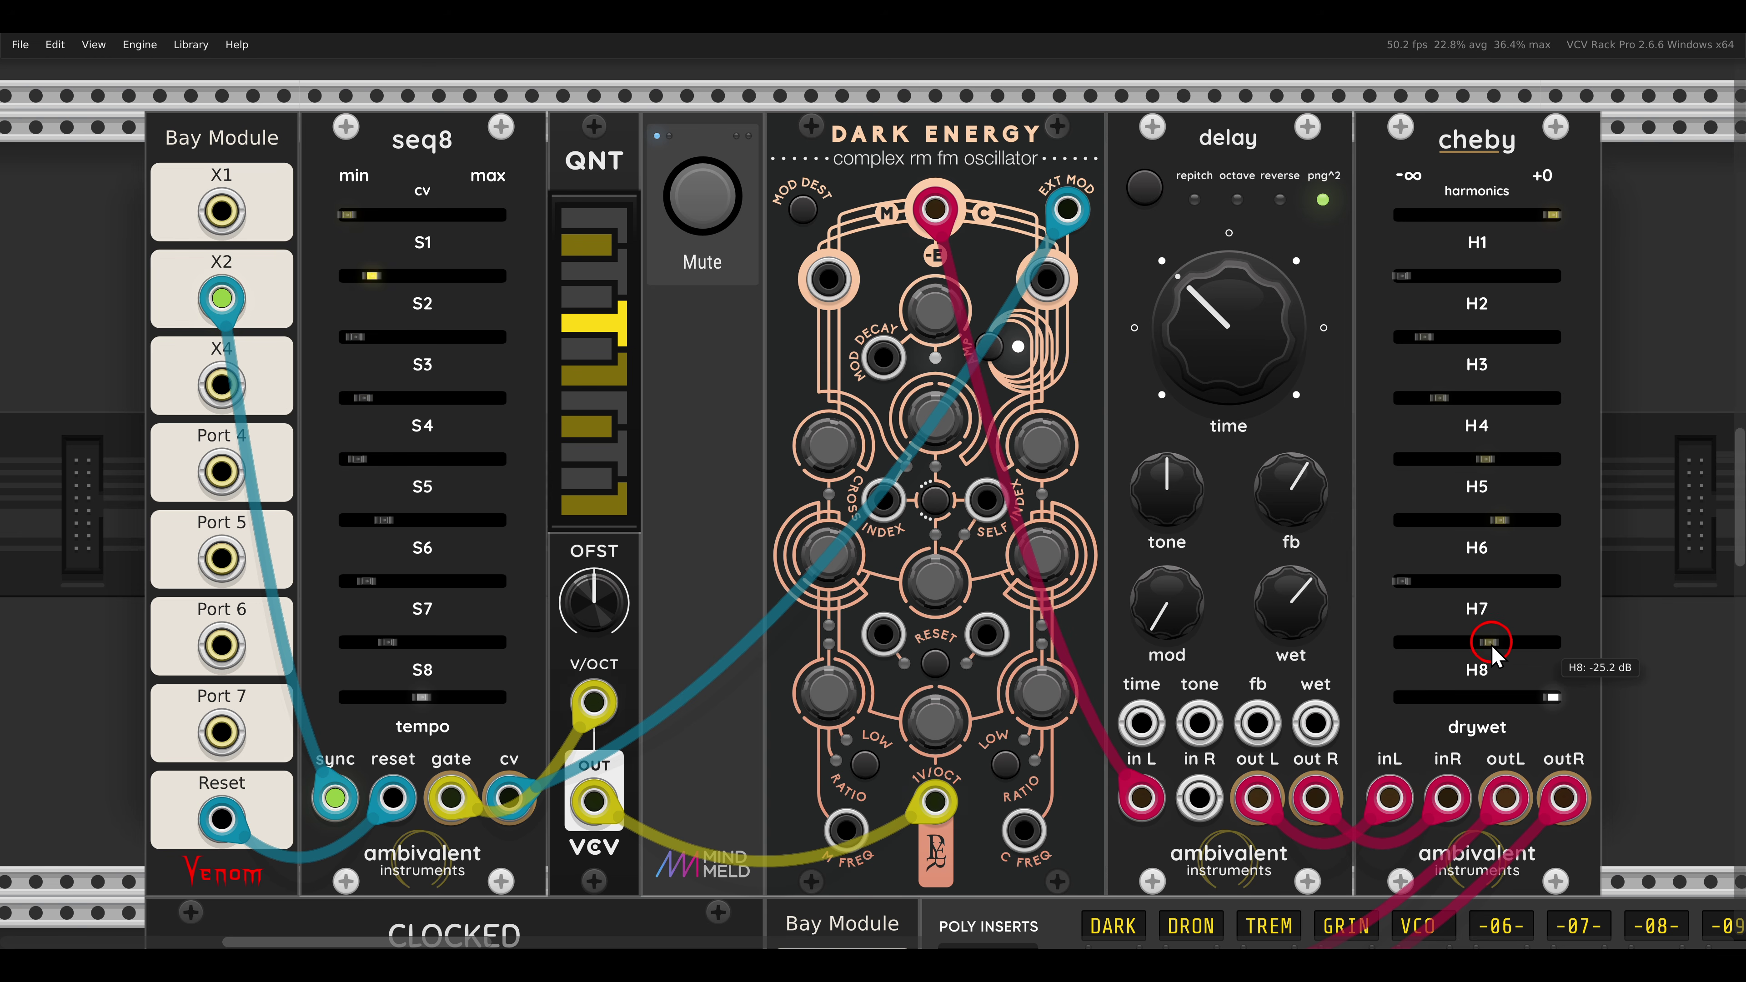
{"action": "left_click_drag", "start_coordinate": [1404, 582], "coordinate": [1465, 585]}
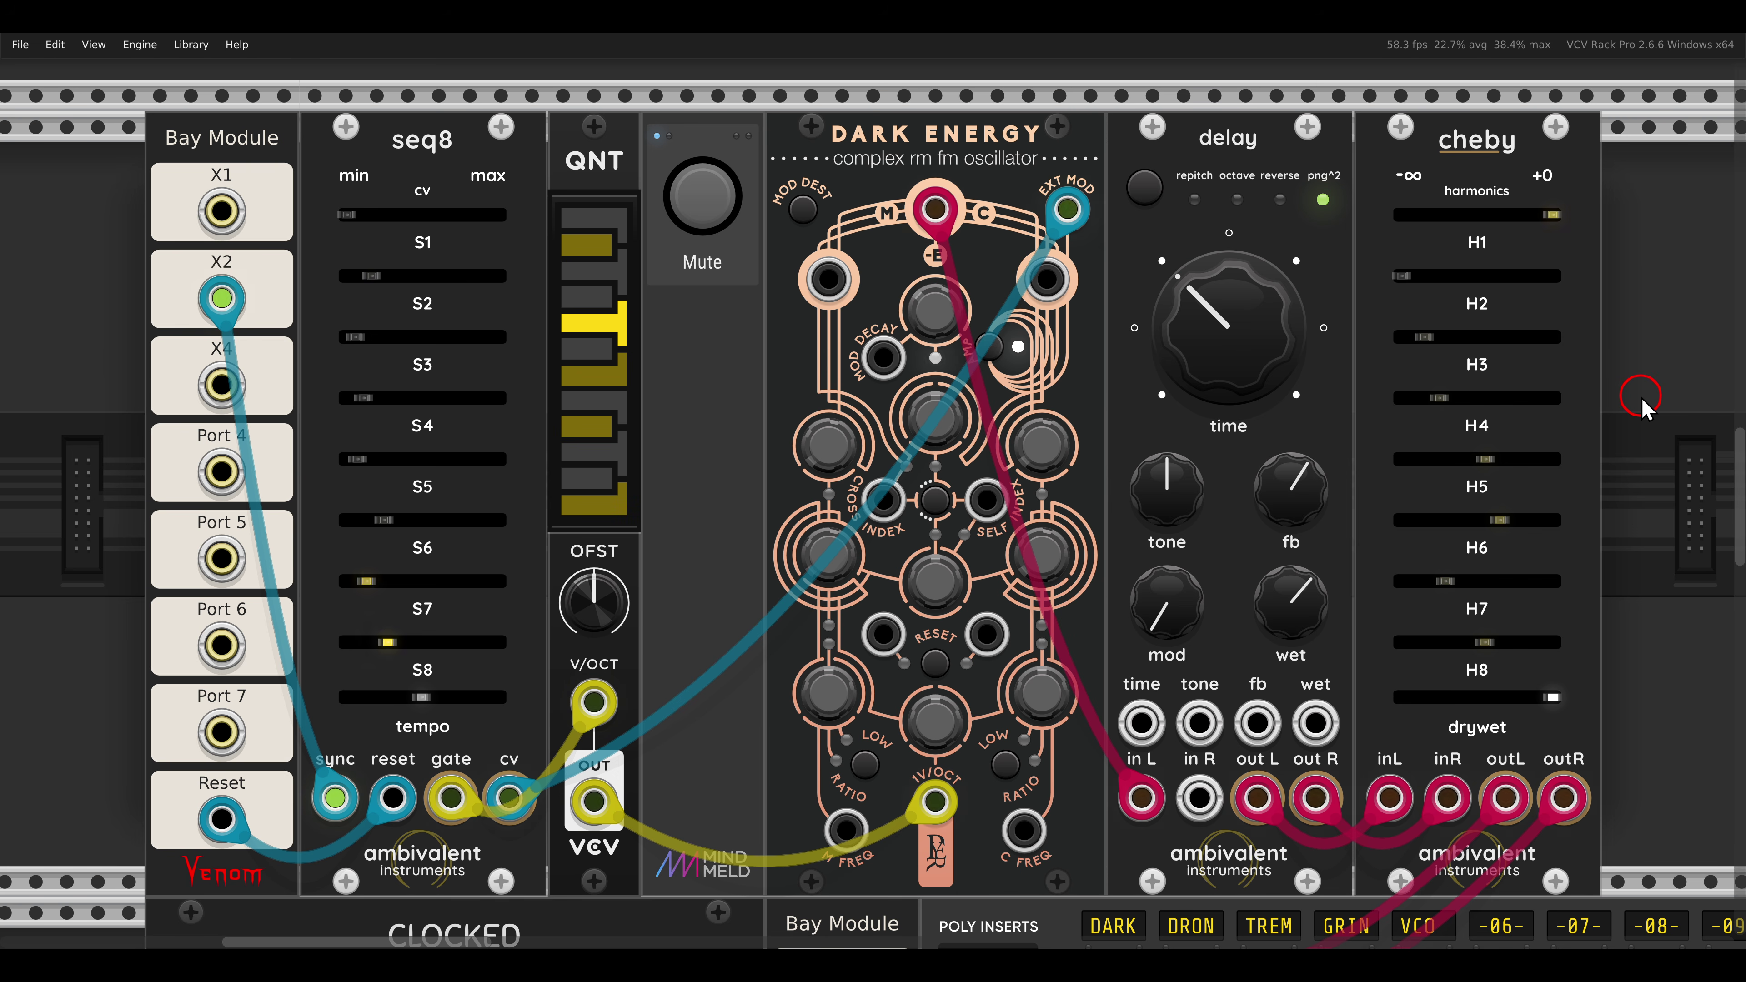
Patch the output of the Walk module beside autopan tremolo into autopan tremolo's freq CV input
{"action": "scroll", "coordinate": [1637, 391], "scroll_direction": "down", "scroll_amount": 10}
{"action": "scroll", "coordinate": [1642, 406], "scroll_direction": "down", "scroll_amount": 8}
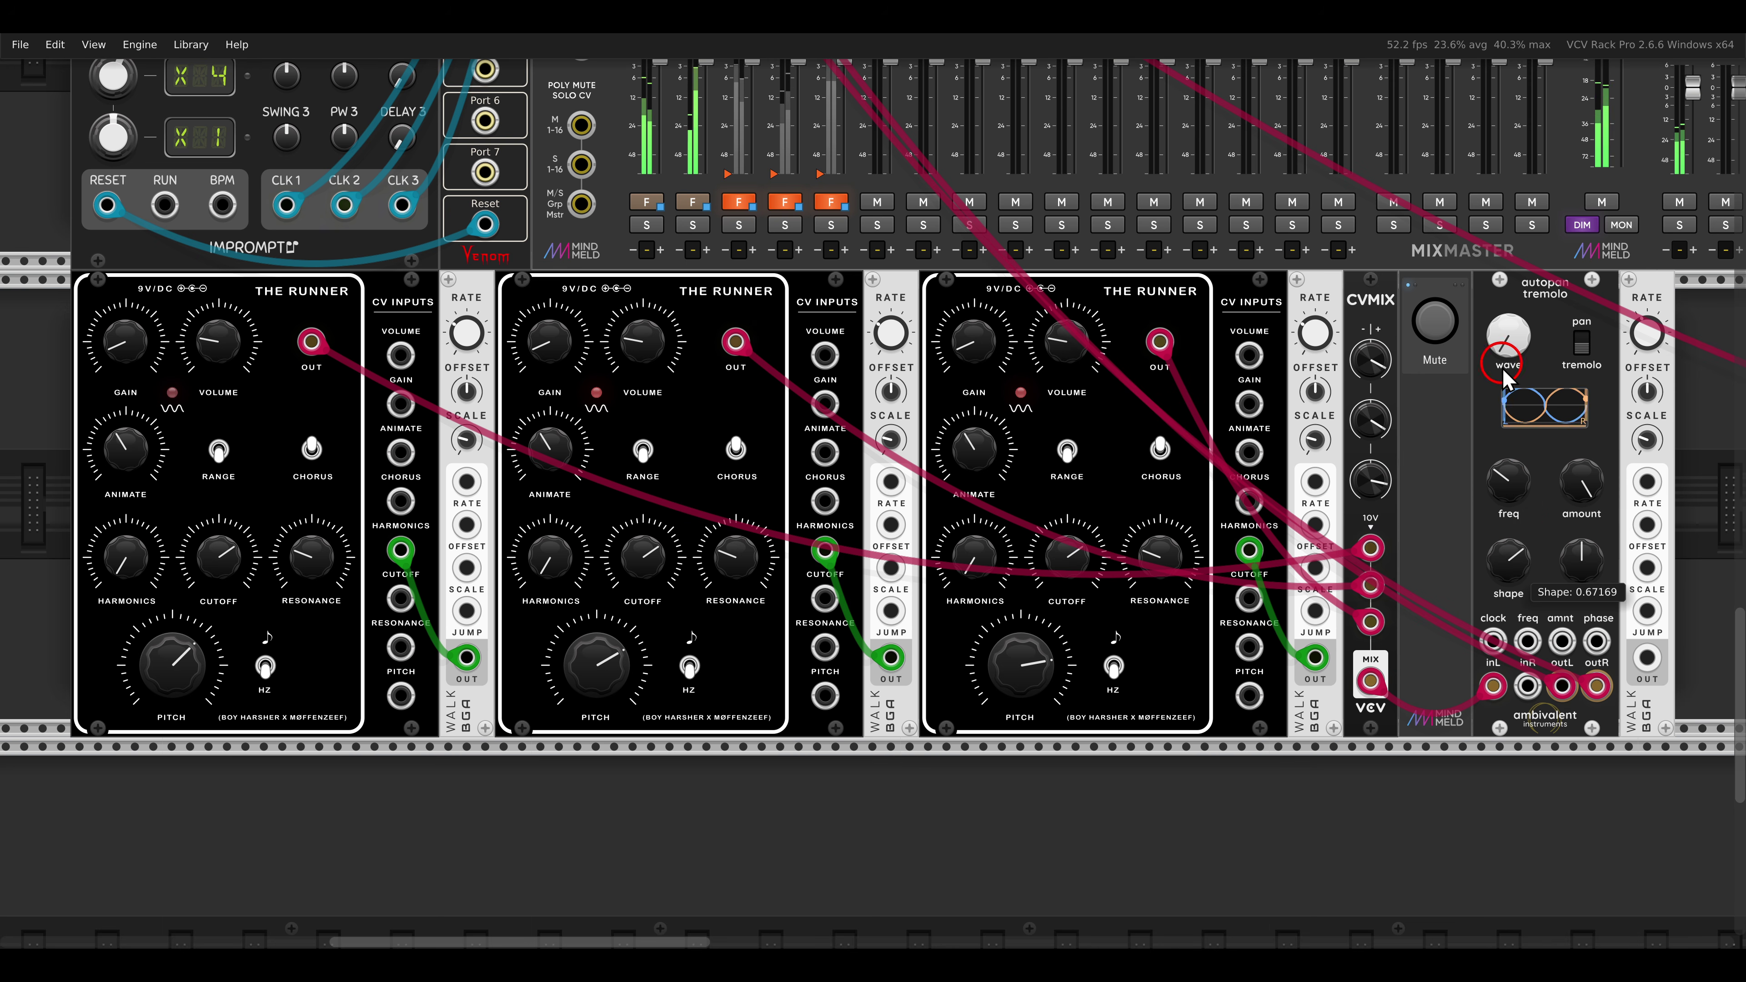
{"action": "left_click_drag", "start_coordinate": [1643, 660], "coordinate": [1527, 641]}
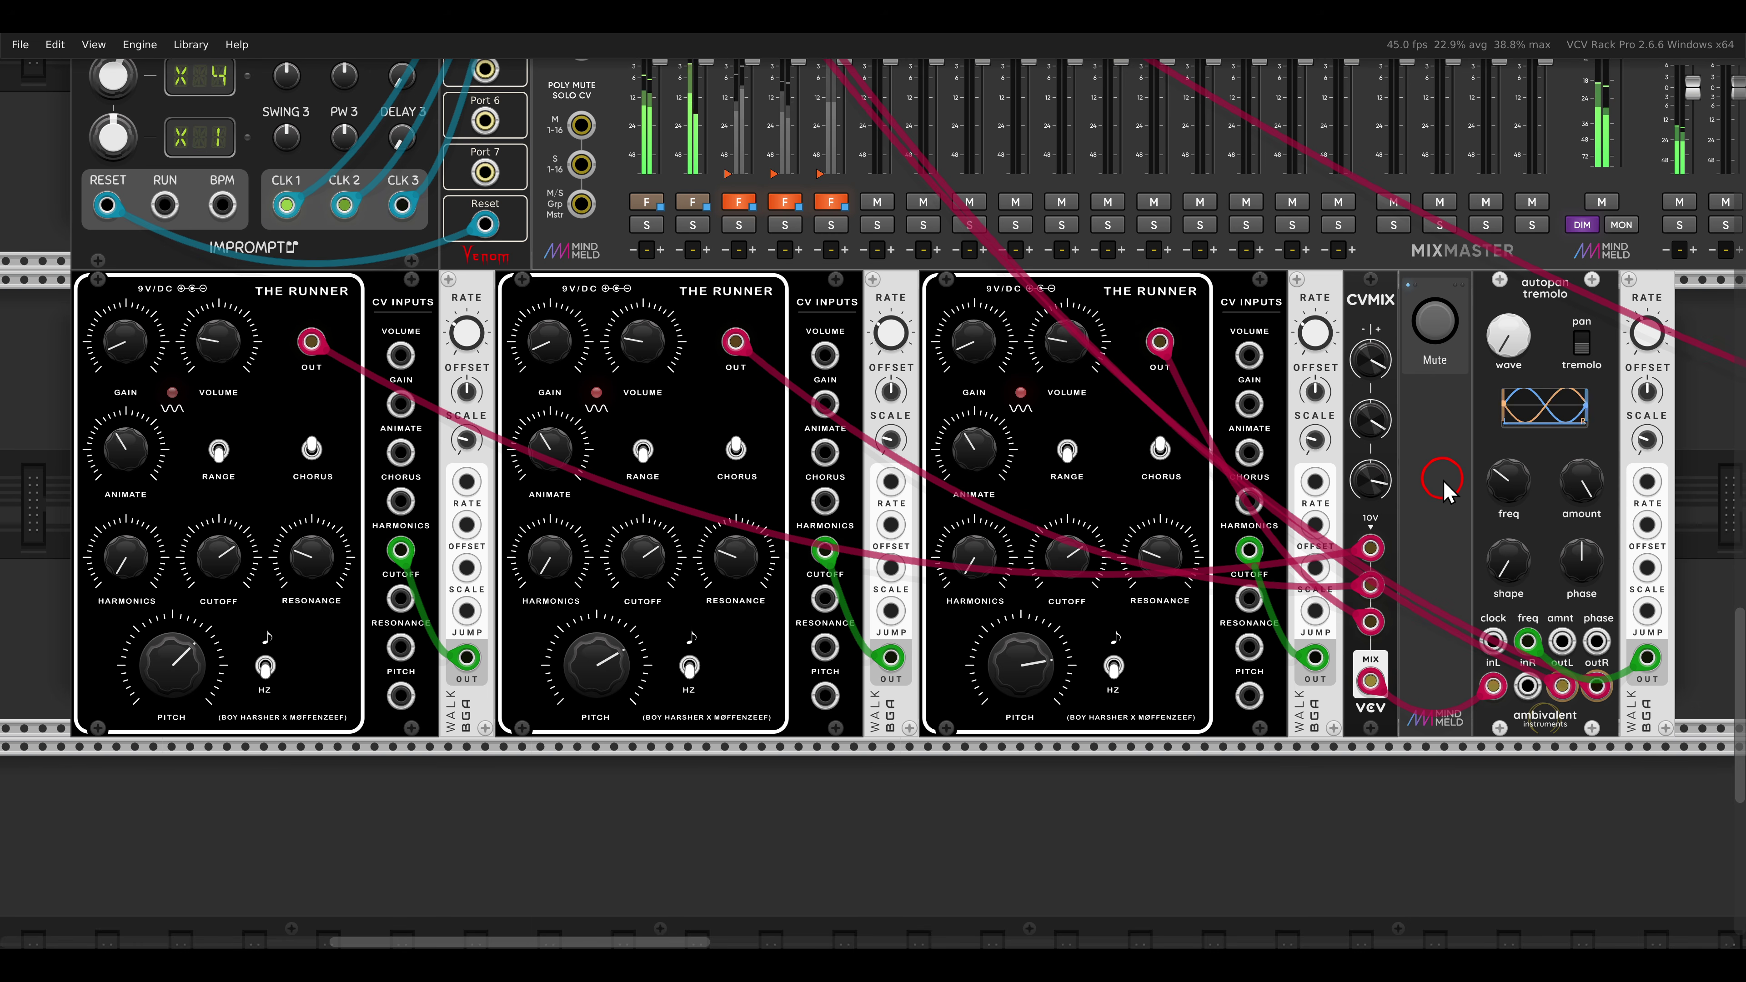
Unmute the patch with Random, seq8, two VCOs, cheby and autopan tremolo
{"action": "scroll", "coordinate": [1447, 492], "scroll_direction": "up", "scroll_amount": 10}
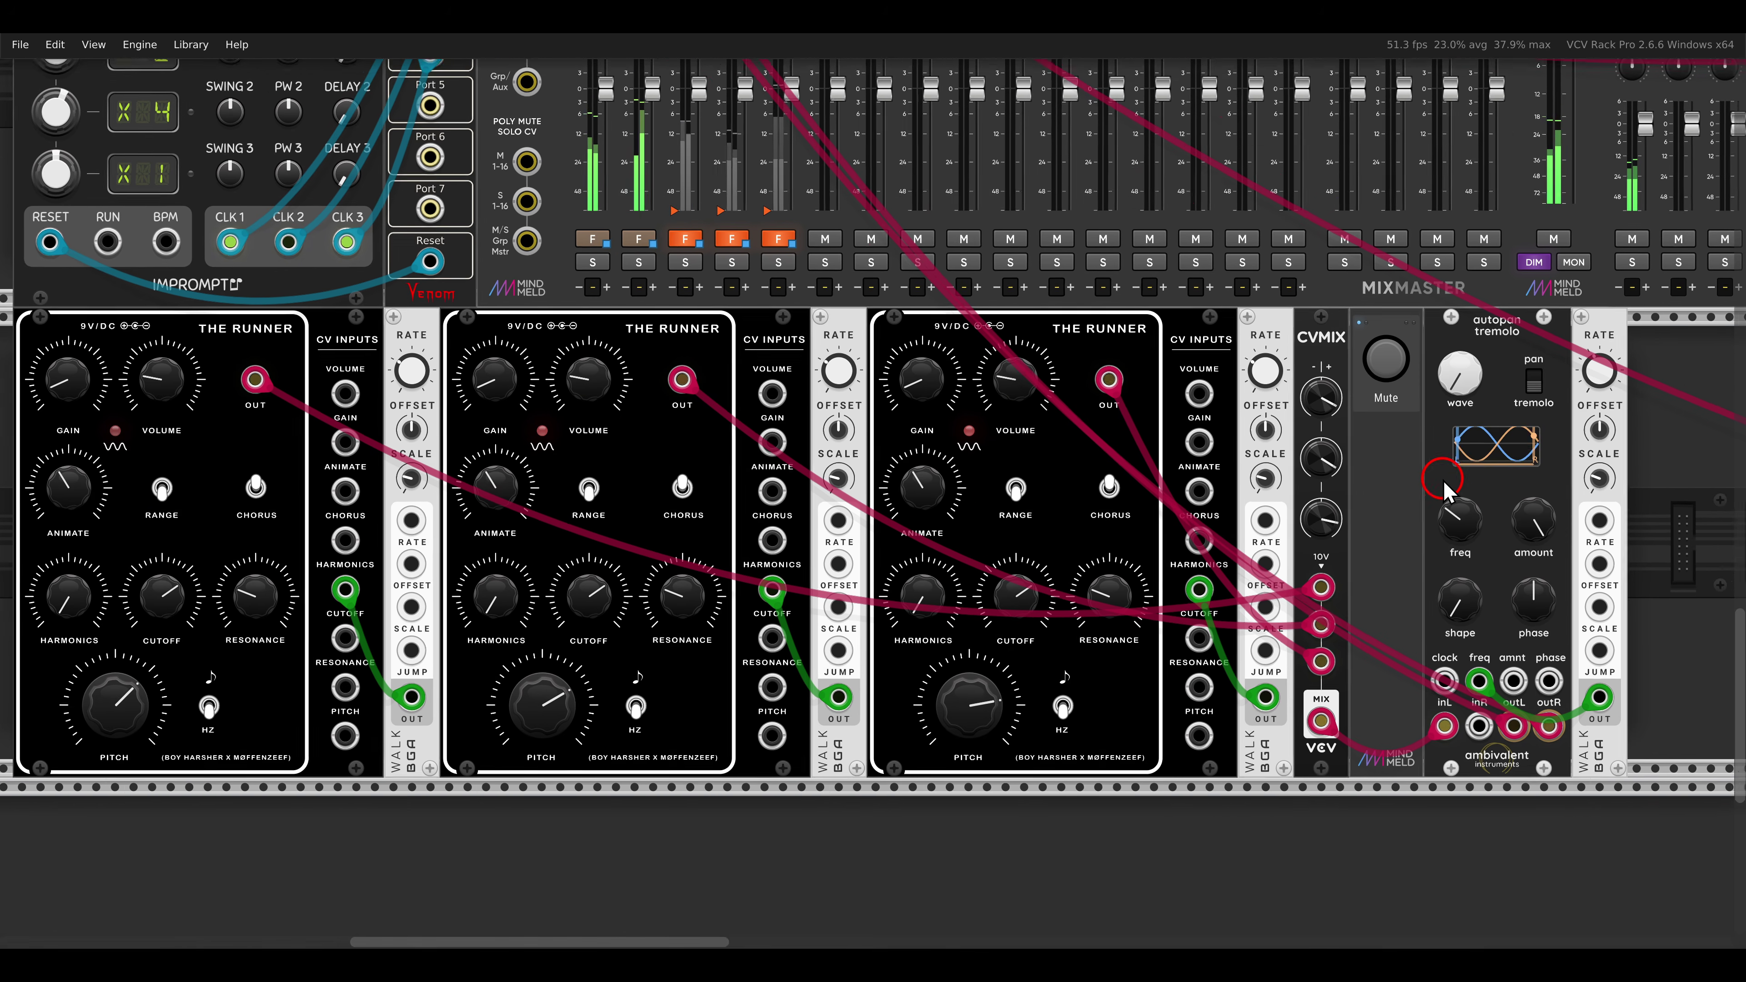
{"action": "scroll", "coordinate": [1447, 492], "scroll_direction": "up", "scroll_amount": 5}
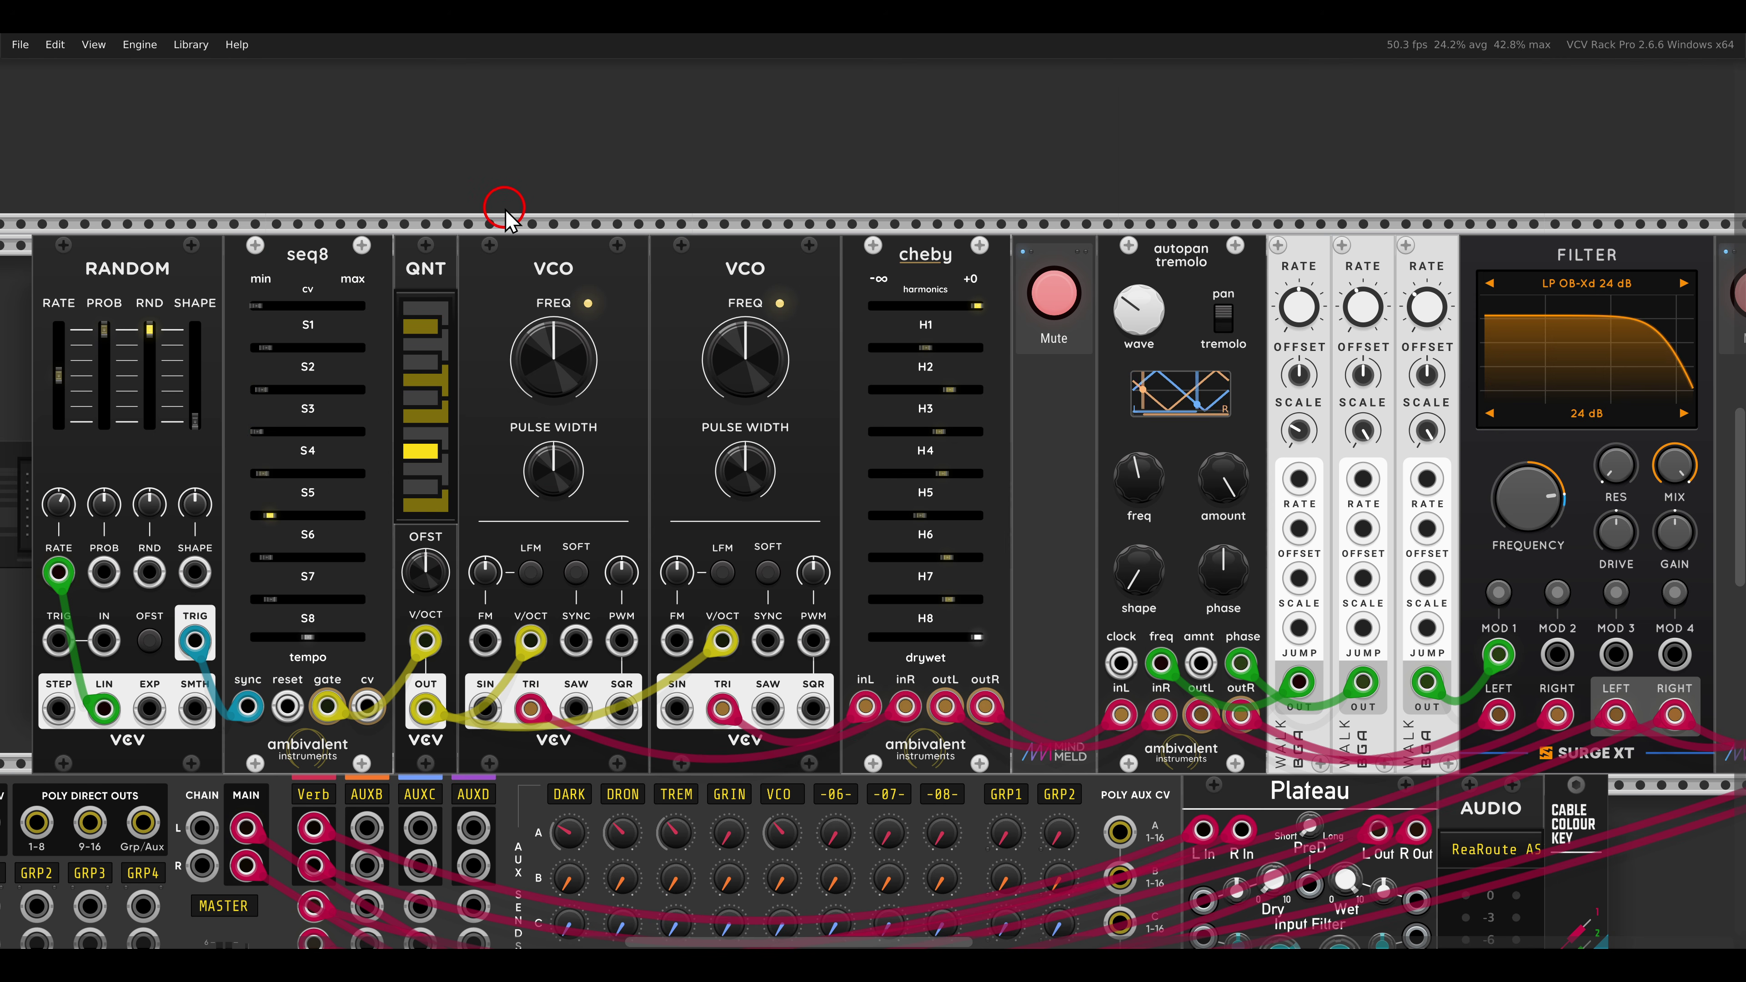
{"action": "left_click", "coordinate": [1053, 292]}
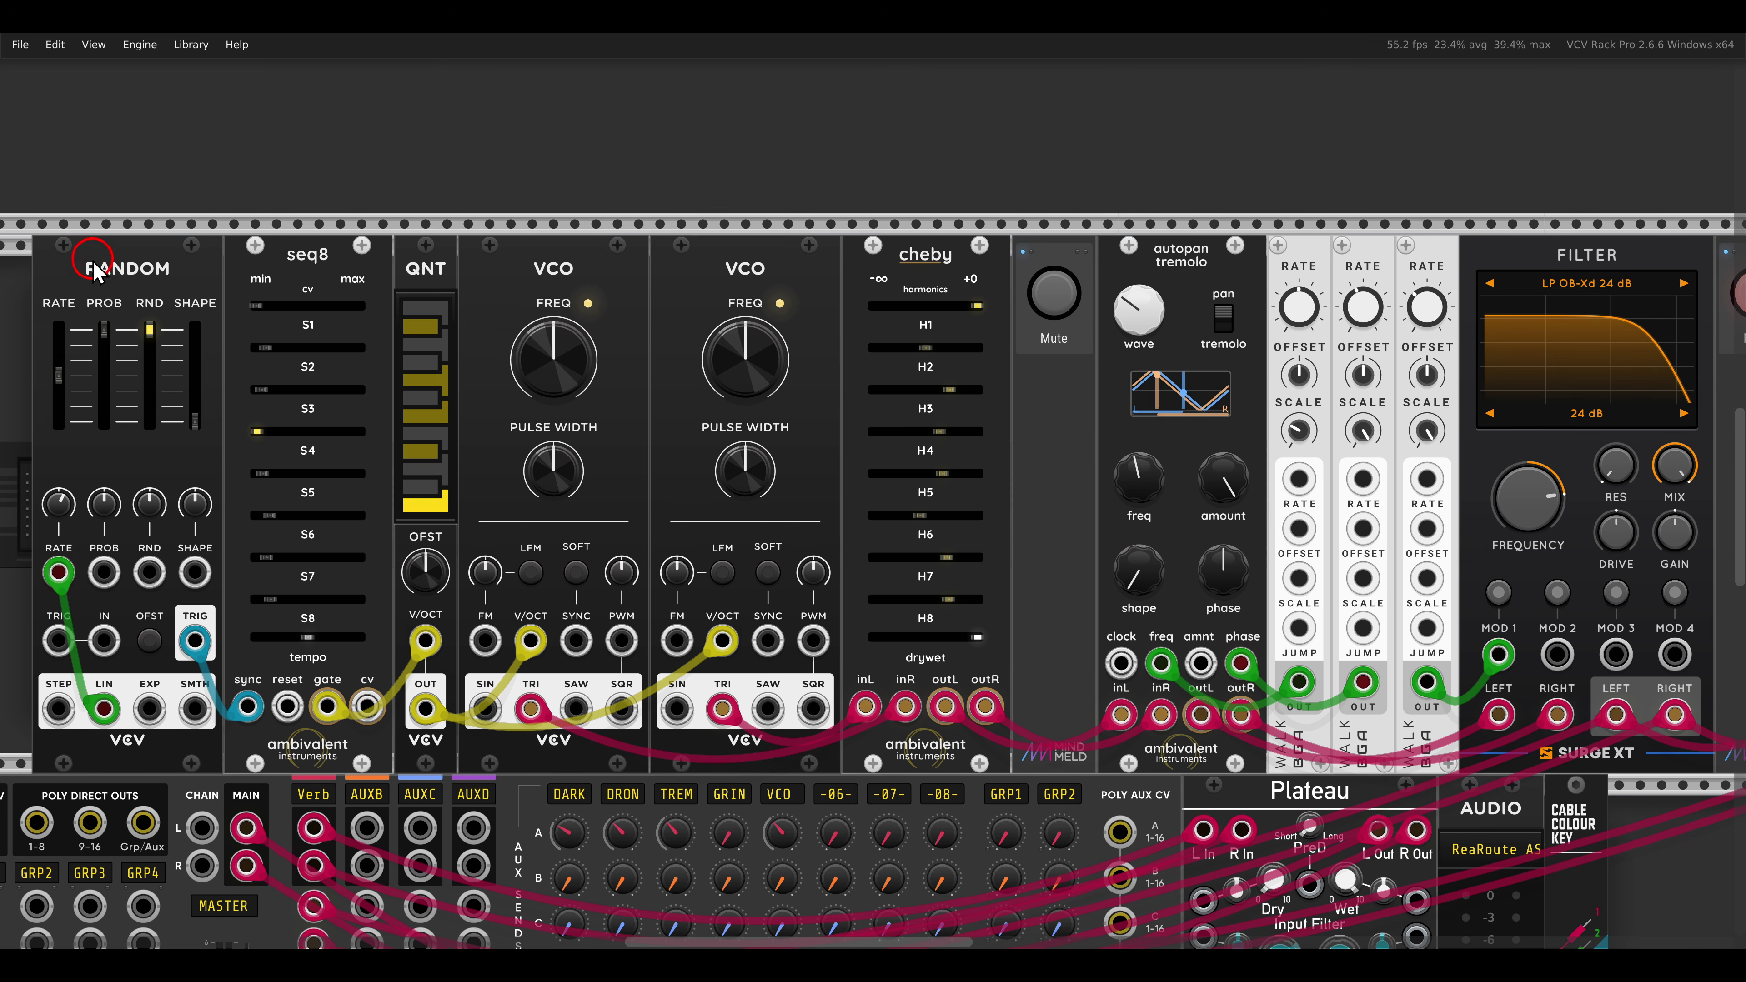
{"action": "mouse_move", "coordinate": [95, 270]}
{"action": "left_mouse_down"}
{"action": "mouse_move", "coordinate": [199, 262]}
{"action": "mouse_move", "coordinate": [83, 255]}
{"action": "left_mouse_up"}
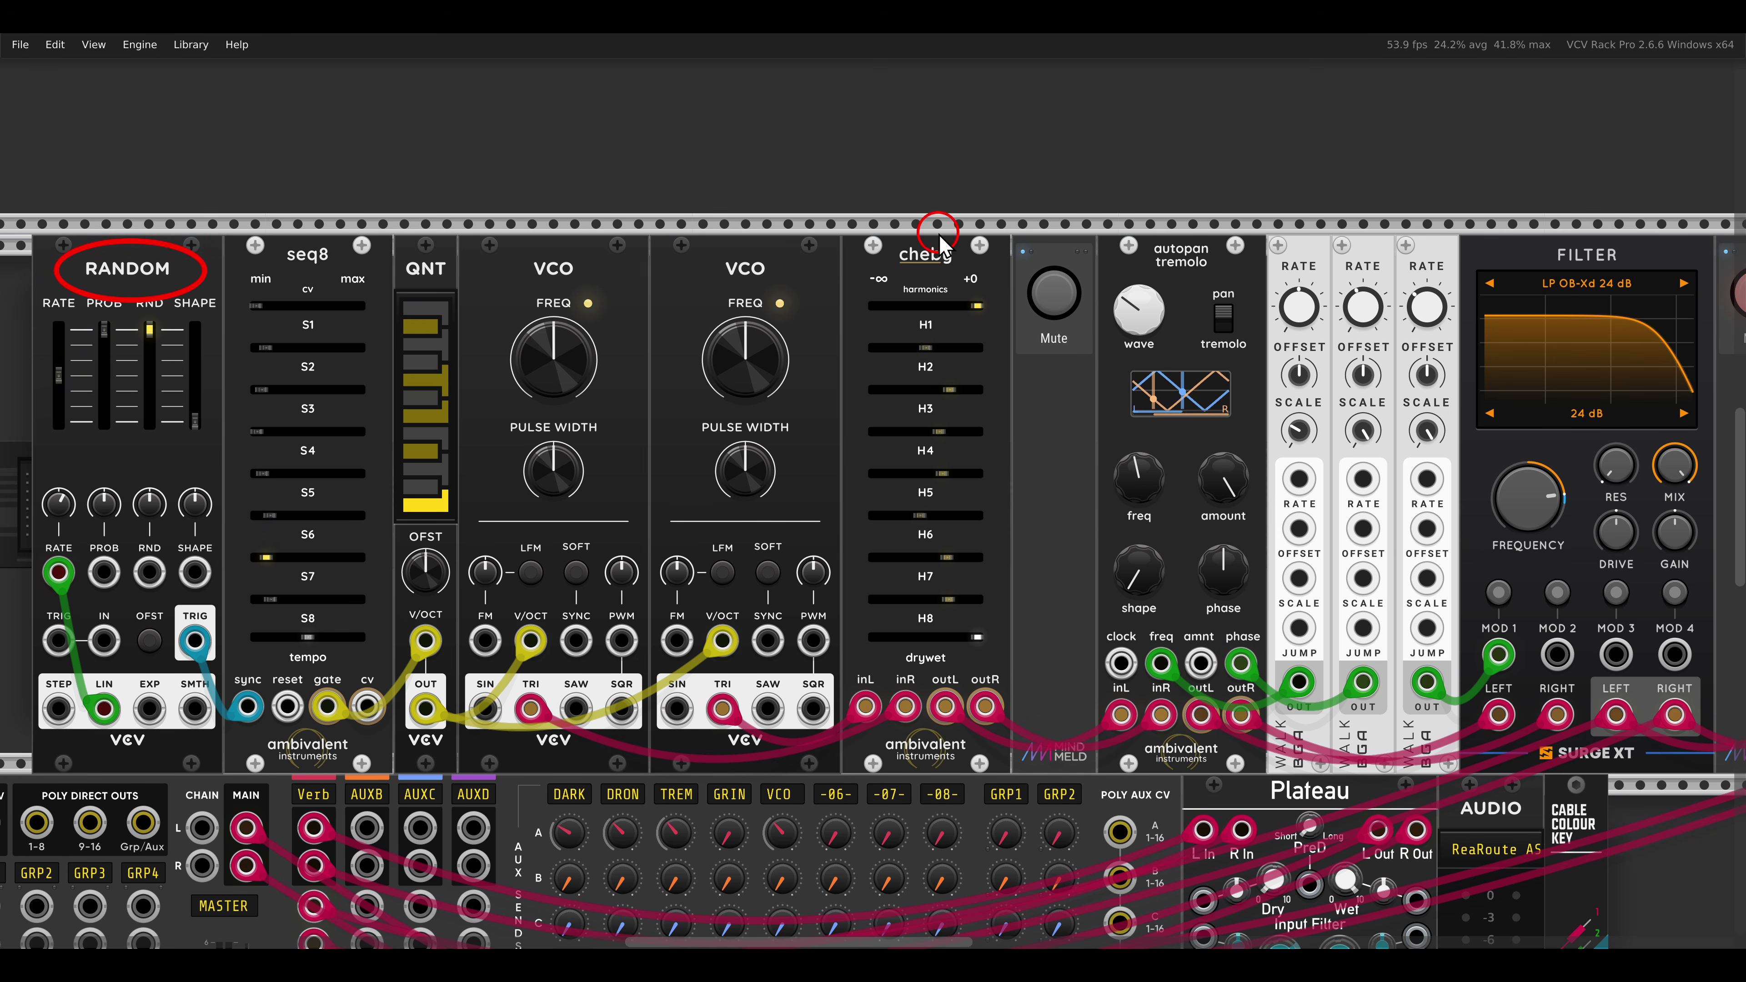
{"action": "mouse_move", "coordinate": [862, 237]}
{"action": "left_mouse_down"}
{"action": "mouse_move", "coordinate": [990, 289]}
{"action": "mouse_move", "coordinate": [980, 272]}
{"action": "left_mouse_up"}
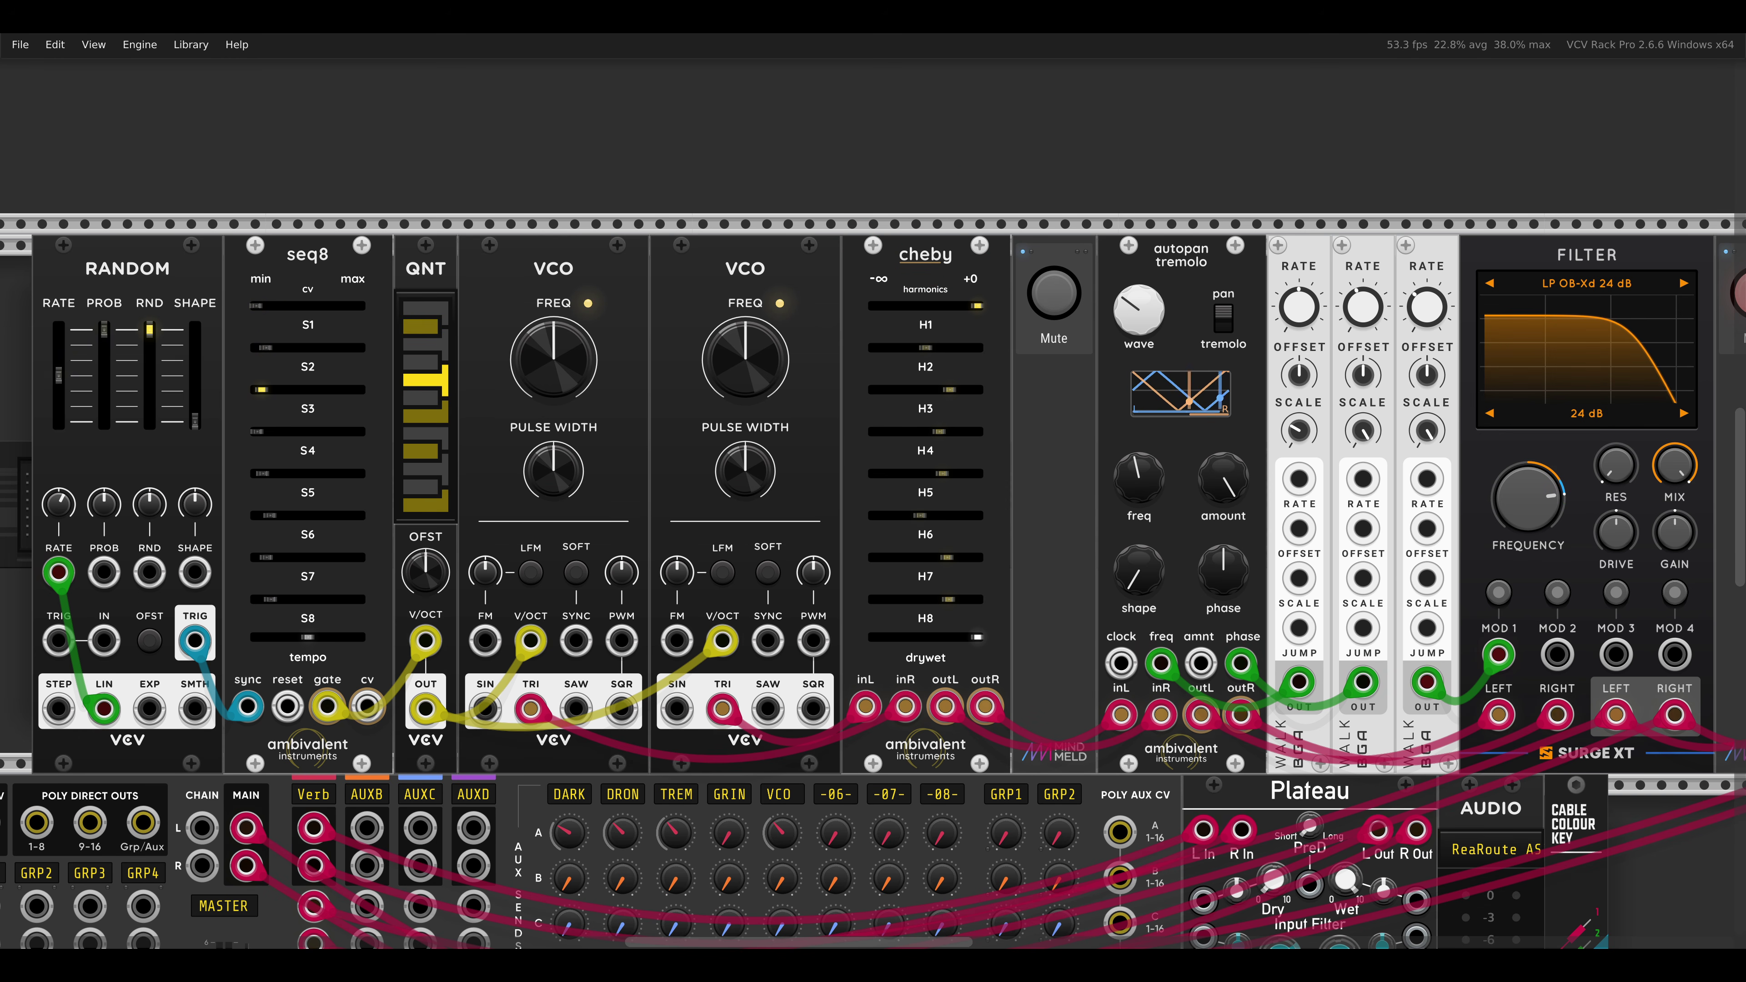
{"action": "left_click_drag", "start_coordinate": [1212, 248], "coordinate": [1196, 267]}
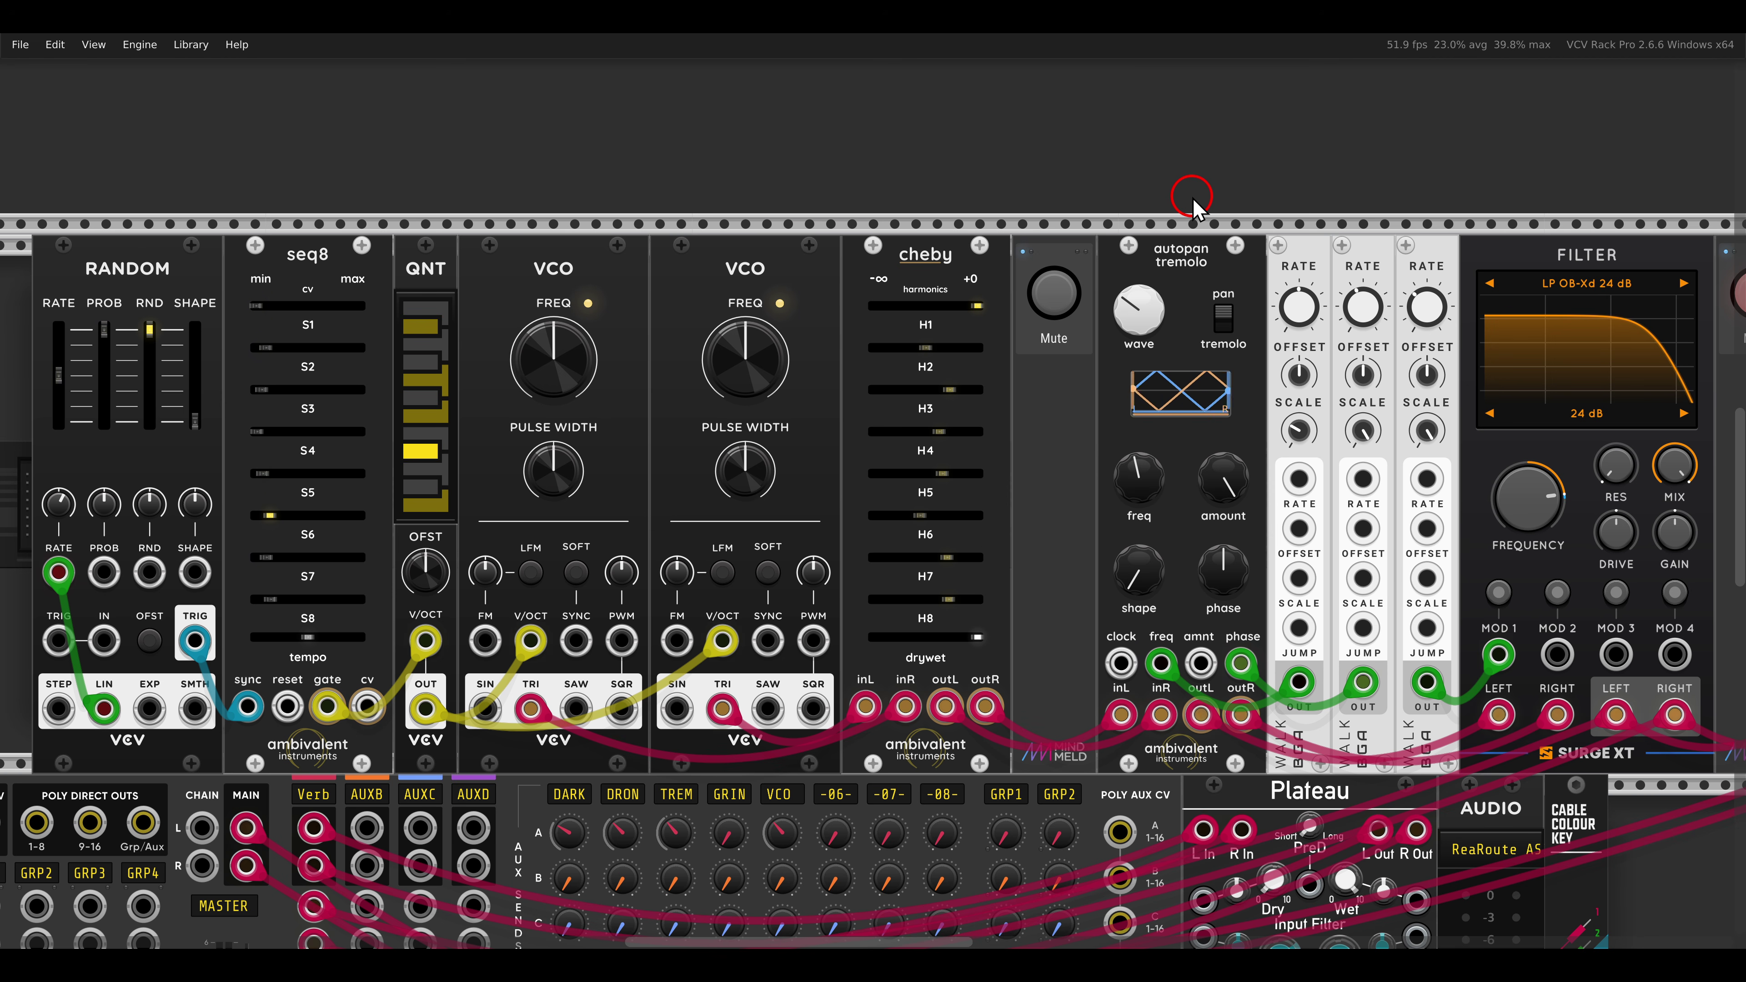
Unmute the grainer granular synthesizer that follows the Surge XT Filter
{"action": "scroll", "coordinate": [1192, 206], "scroll_direction": "up", "scroll_amount": 1}
{"action": "scroll", "coordinate": [1193, 207], "scroll_direction": "up", "scroll_amount": 2}
{"action": "scroll", "coordinate": [1193, 199], "scroll_direction": "right", "scroll_amount": 1}
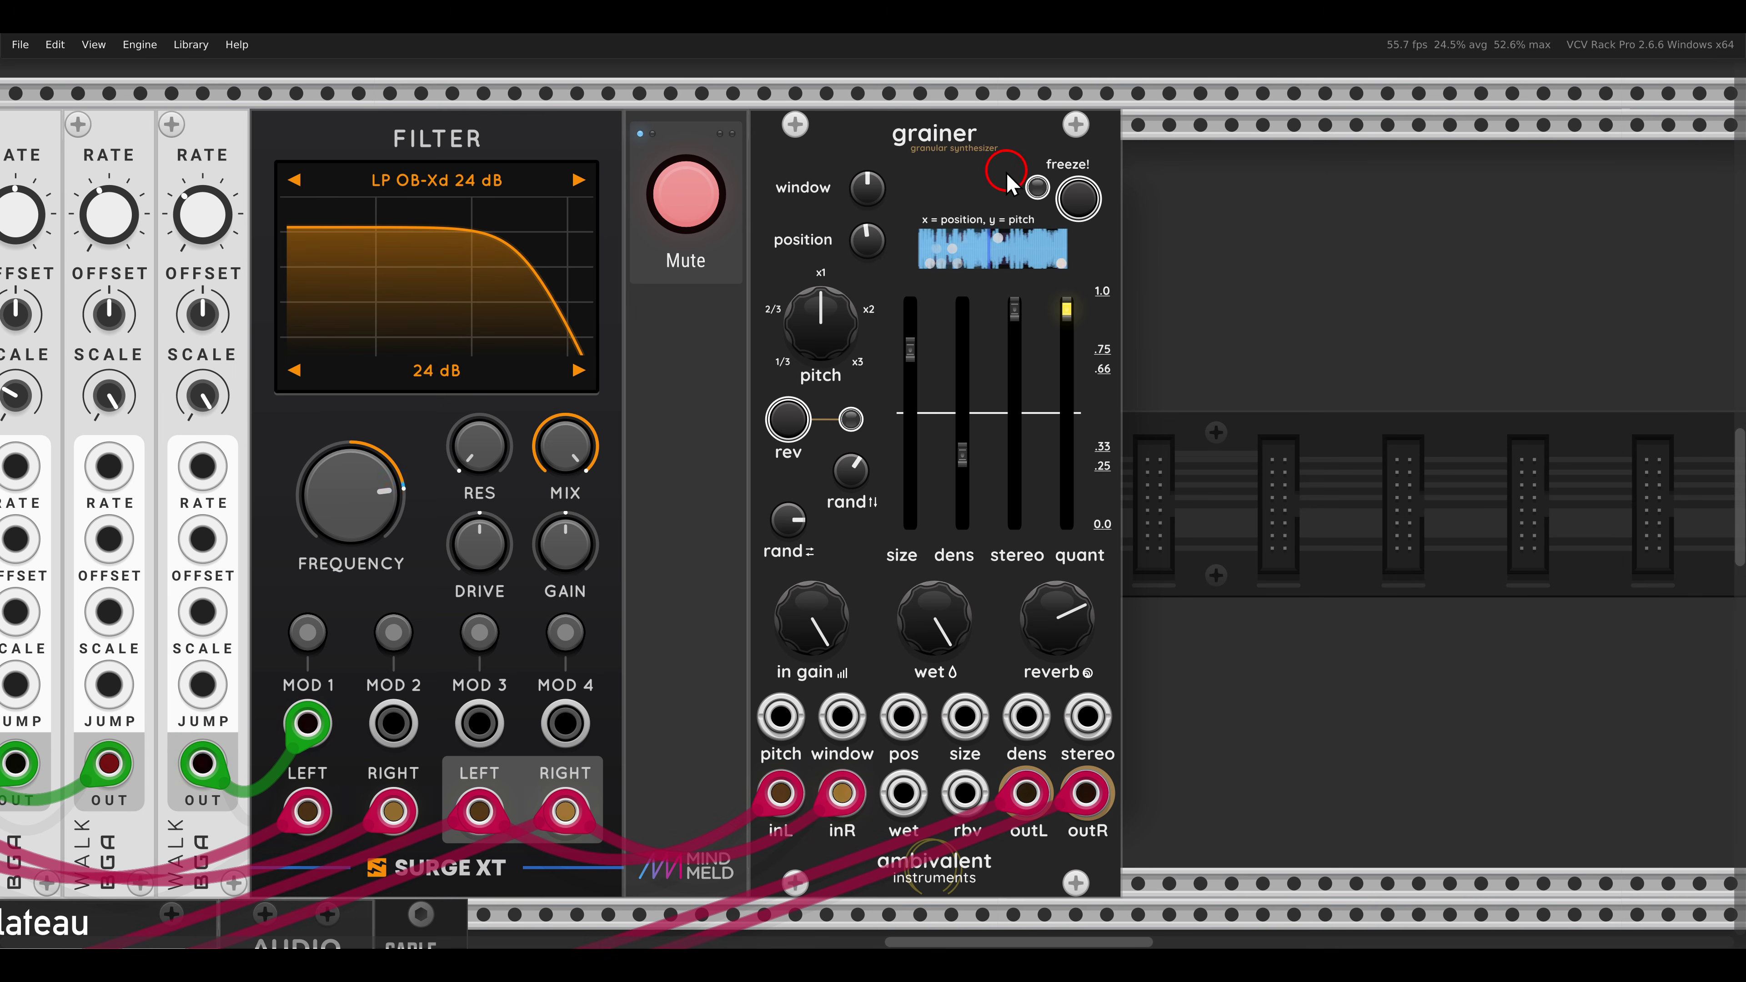
{"action": "left_click", "coordinate": [694, 207]}
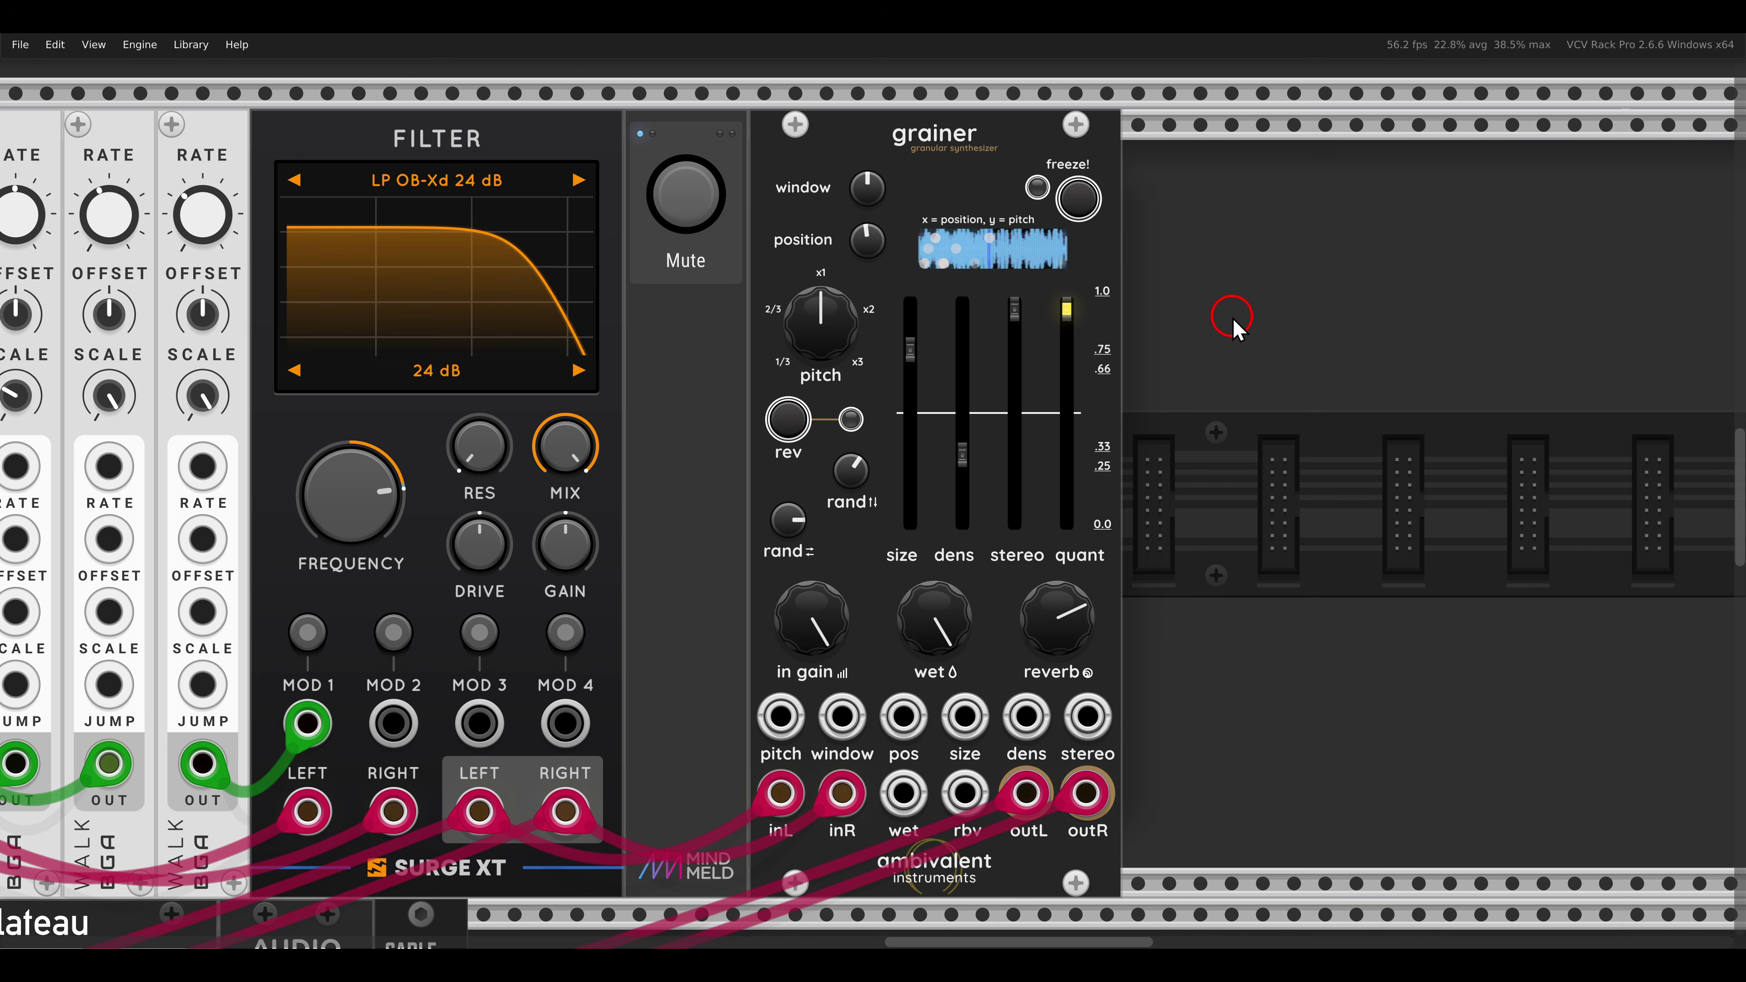
{"action": "scroll", "coordinate": [1232, 323], "scroll_direction": "down", "scroll_amount": 6}
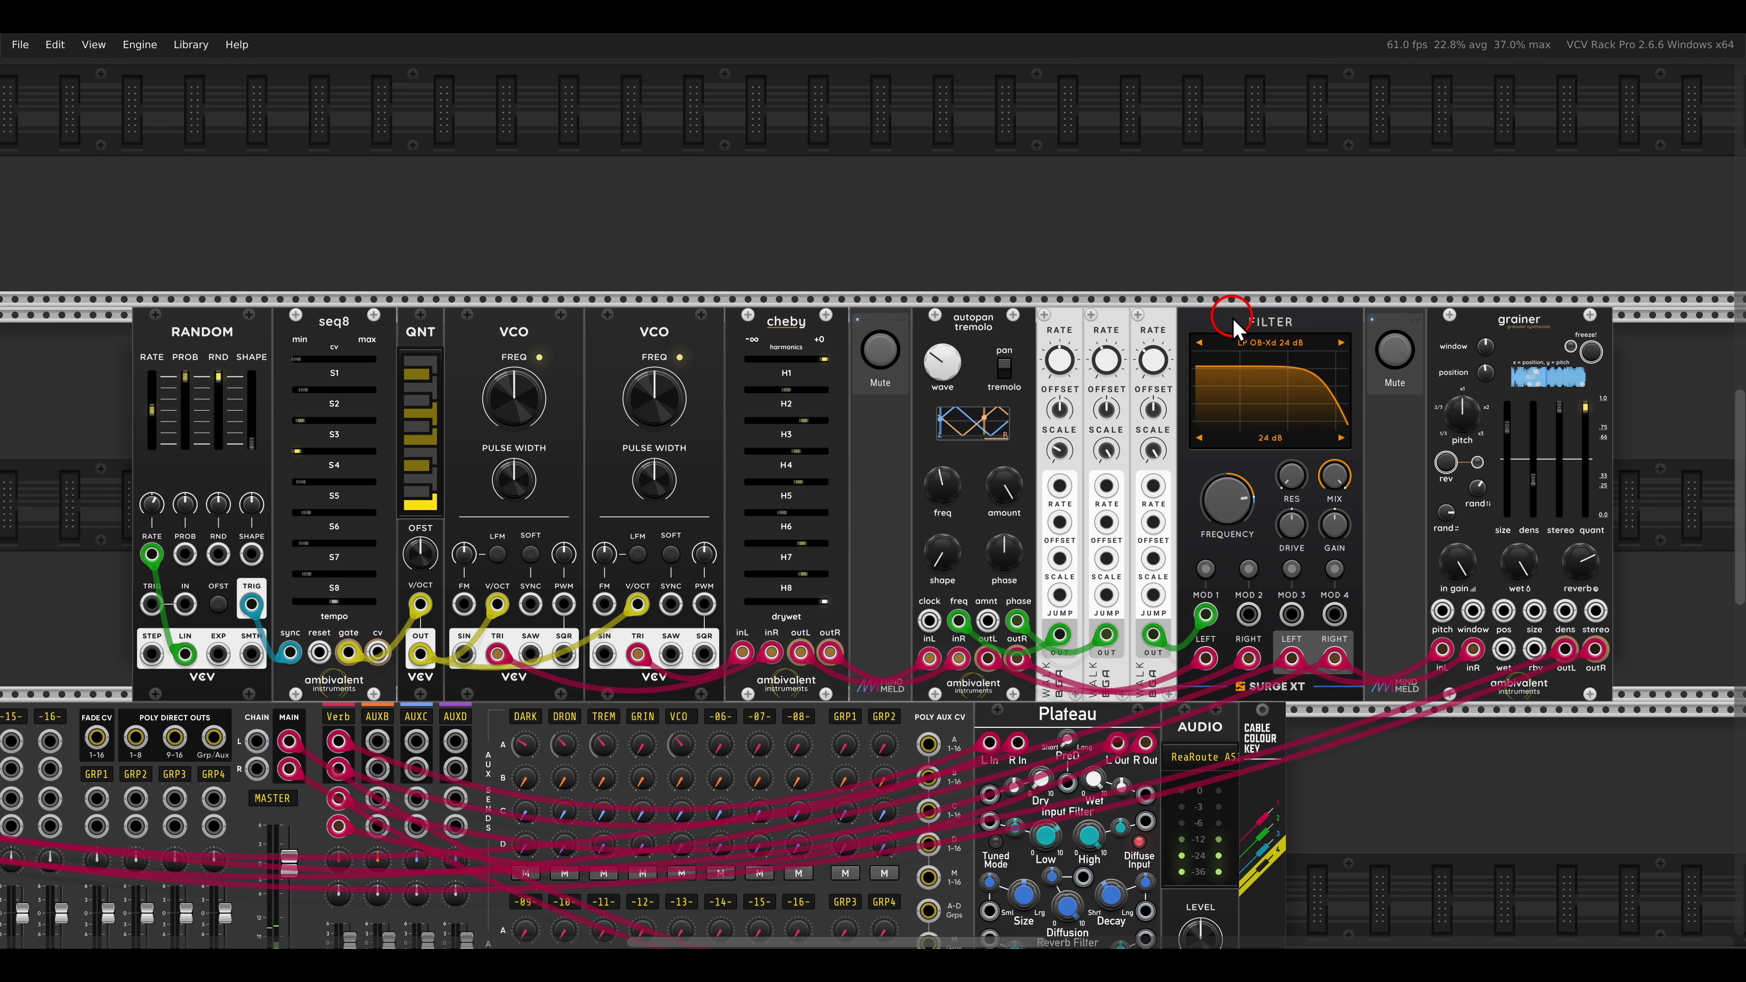
{"action": "scroll", "coordinate": [1231, 317], "scroll_direction": "down", "scroll_amount": 5}
{"action": "scroll", "coordinate": [1230, 316], "scroll_direction": "up", "scroll_amount": 3}
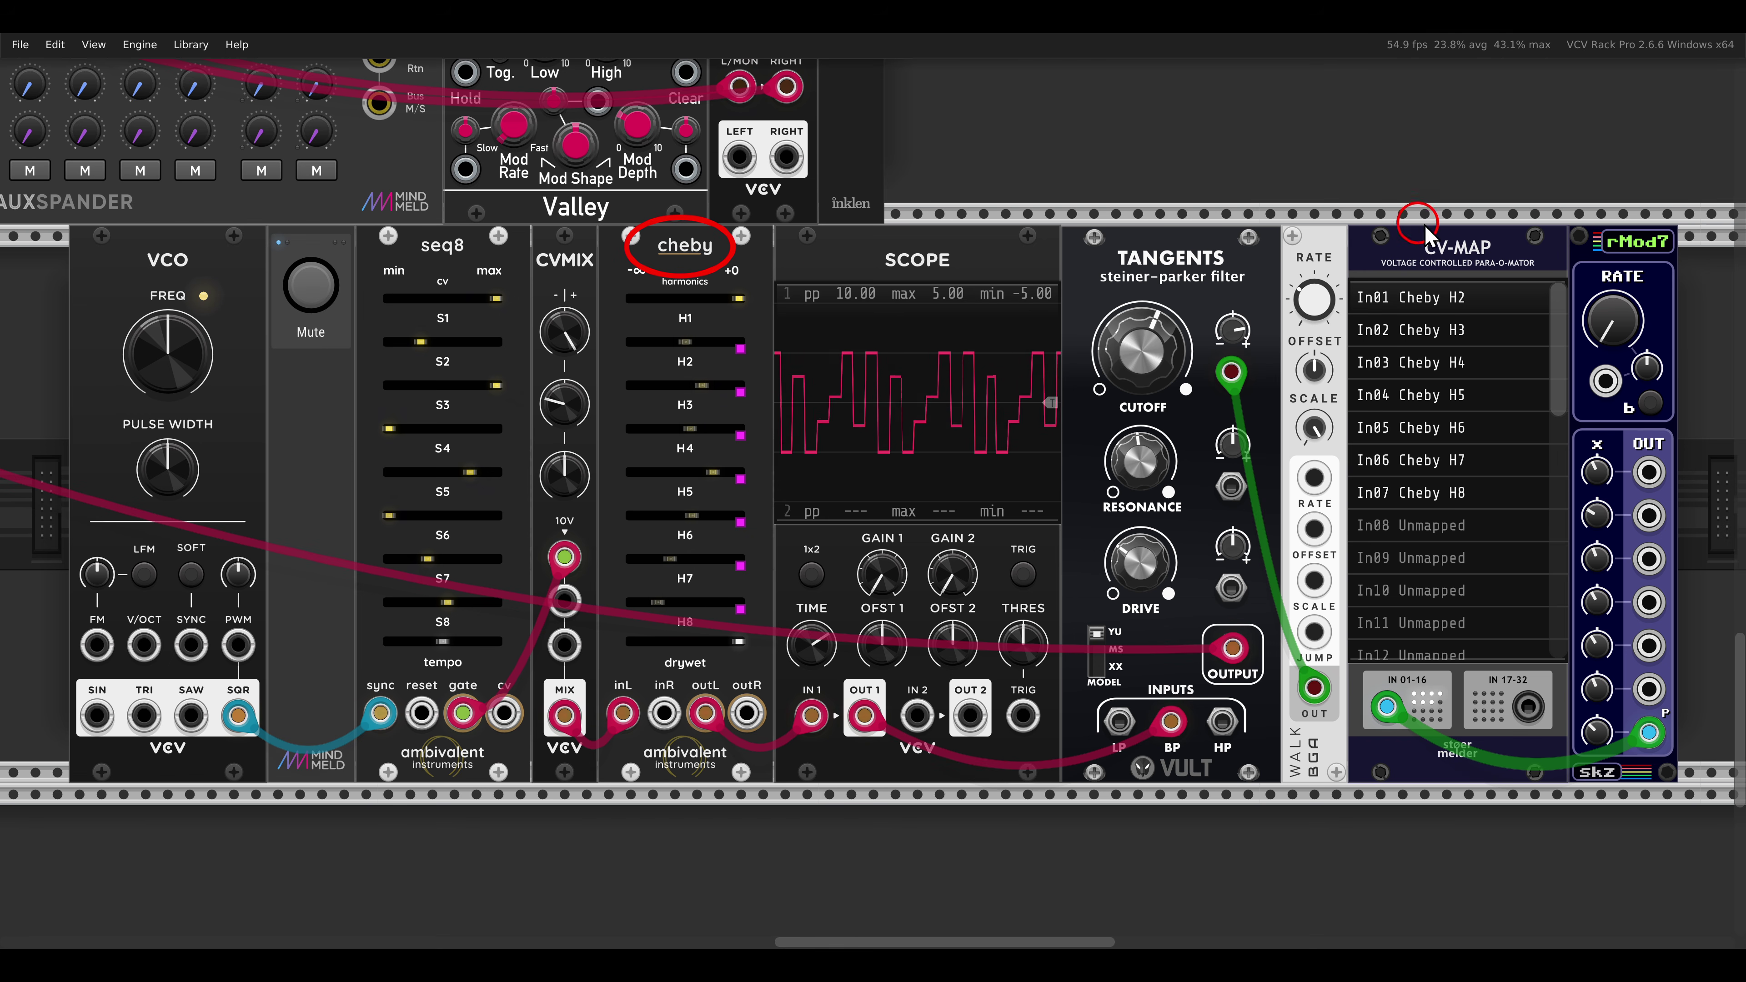
{"action": "left_click_drag", "start_coordinate": [1456, 250], "coordinate": [1523, 295]}
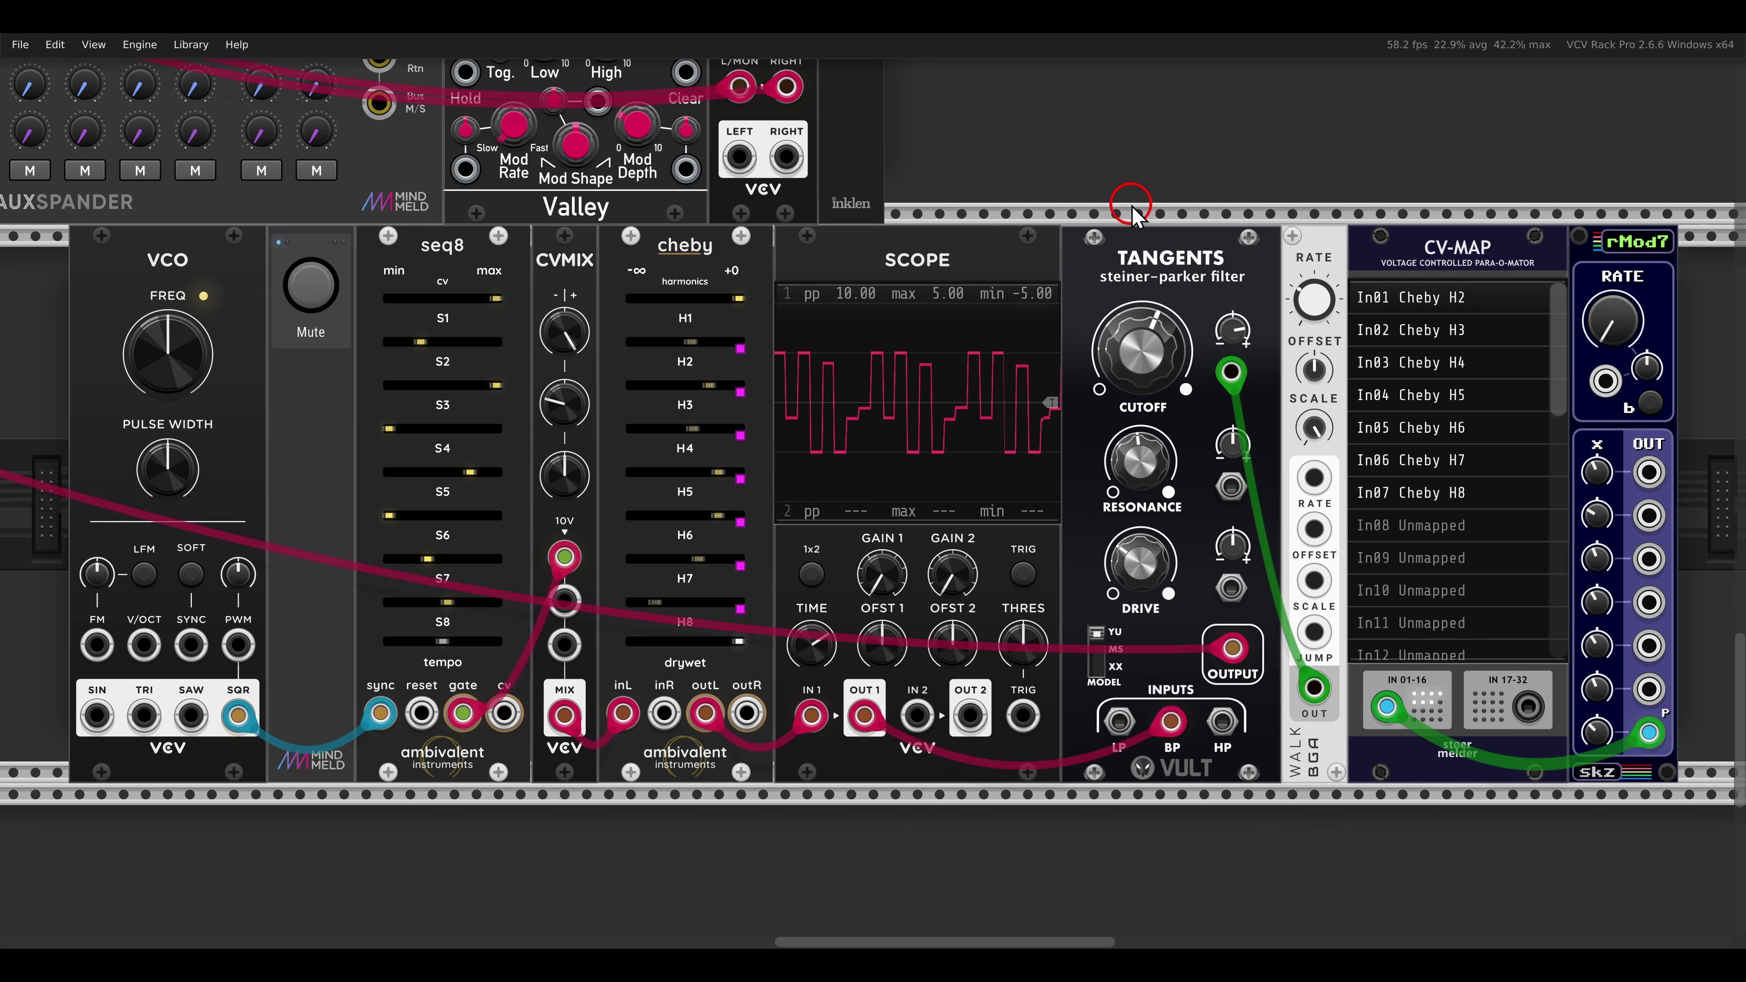
{"action": "mouse_move", "coordinate": [1419, 227]}
{"action": "left_mouse_down"}
{"action": "mouse_move", "coordinate": [1521, 283]}
{"action": "mouse_move", "coordinate": [1394, 241]}
{"action": "left_mouse_up"}
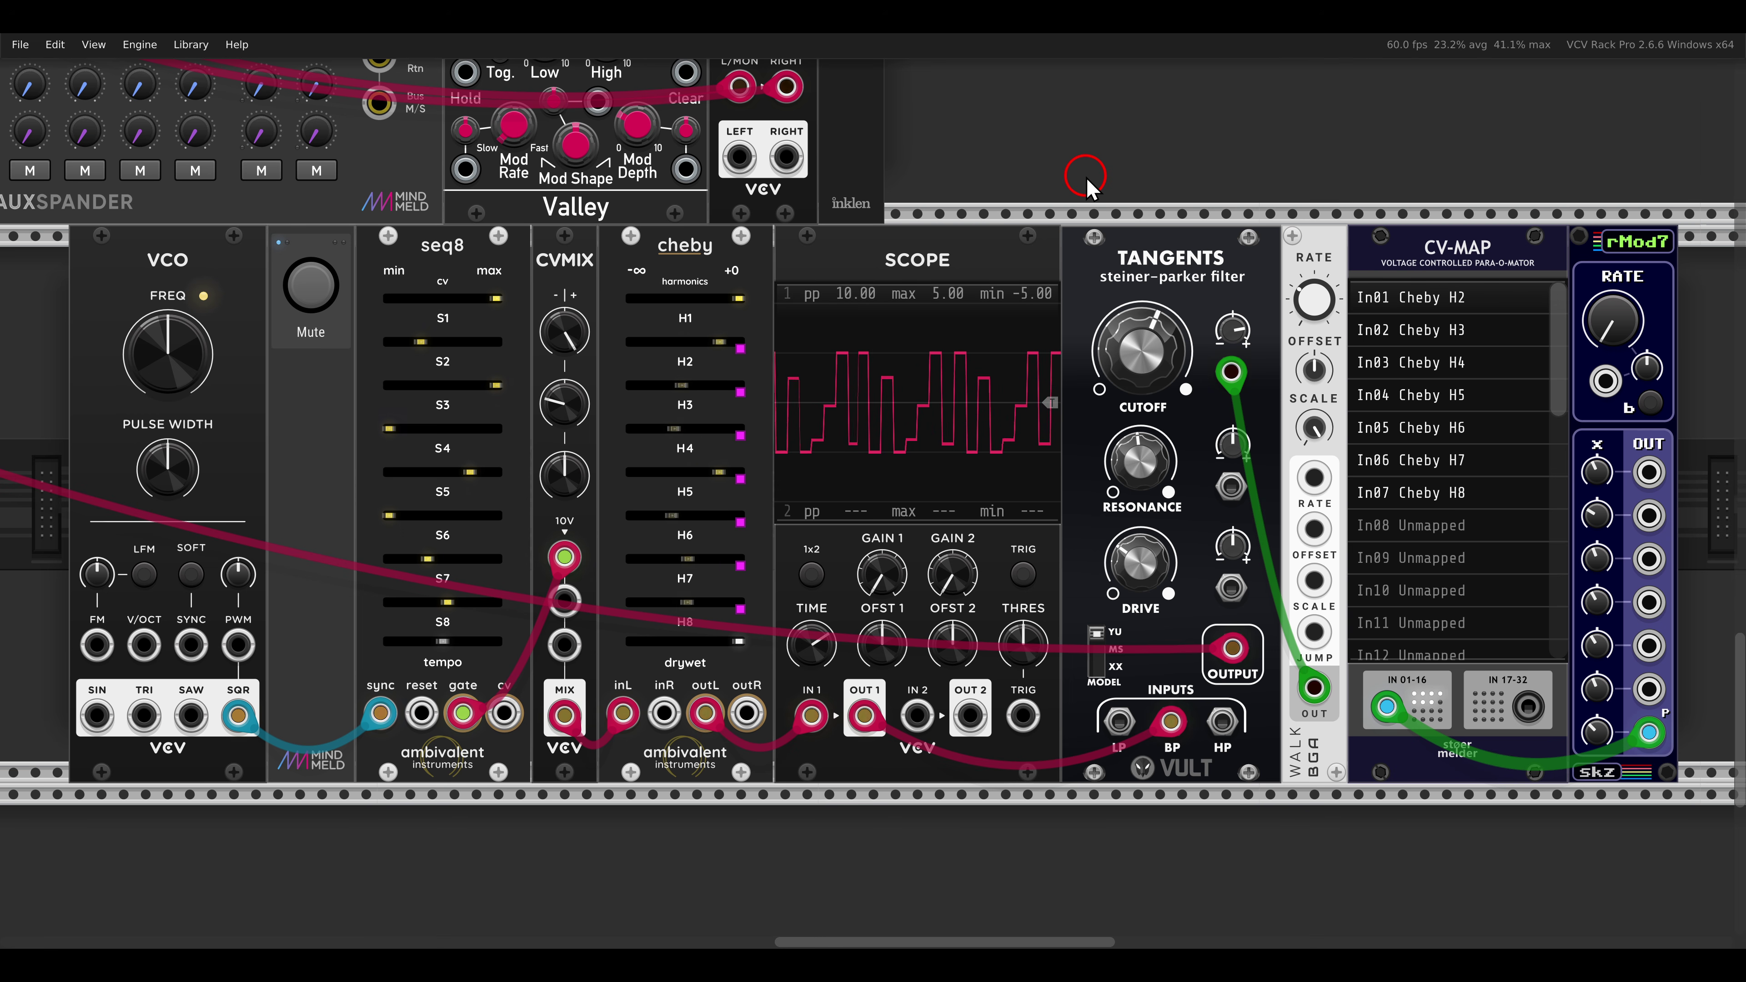
{"action": "scroll", "coordinate": [1087, 177], "scroll_direction": "down", "scroll_amount": 6}
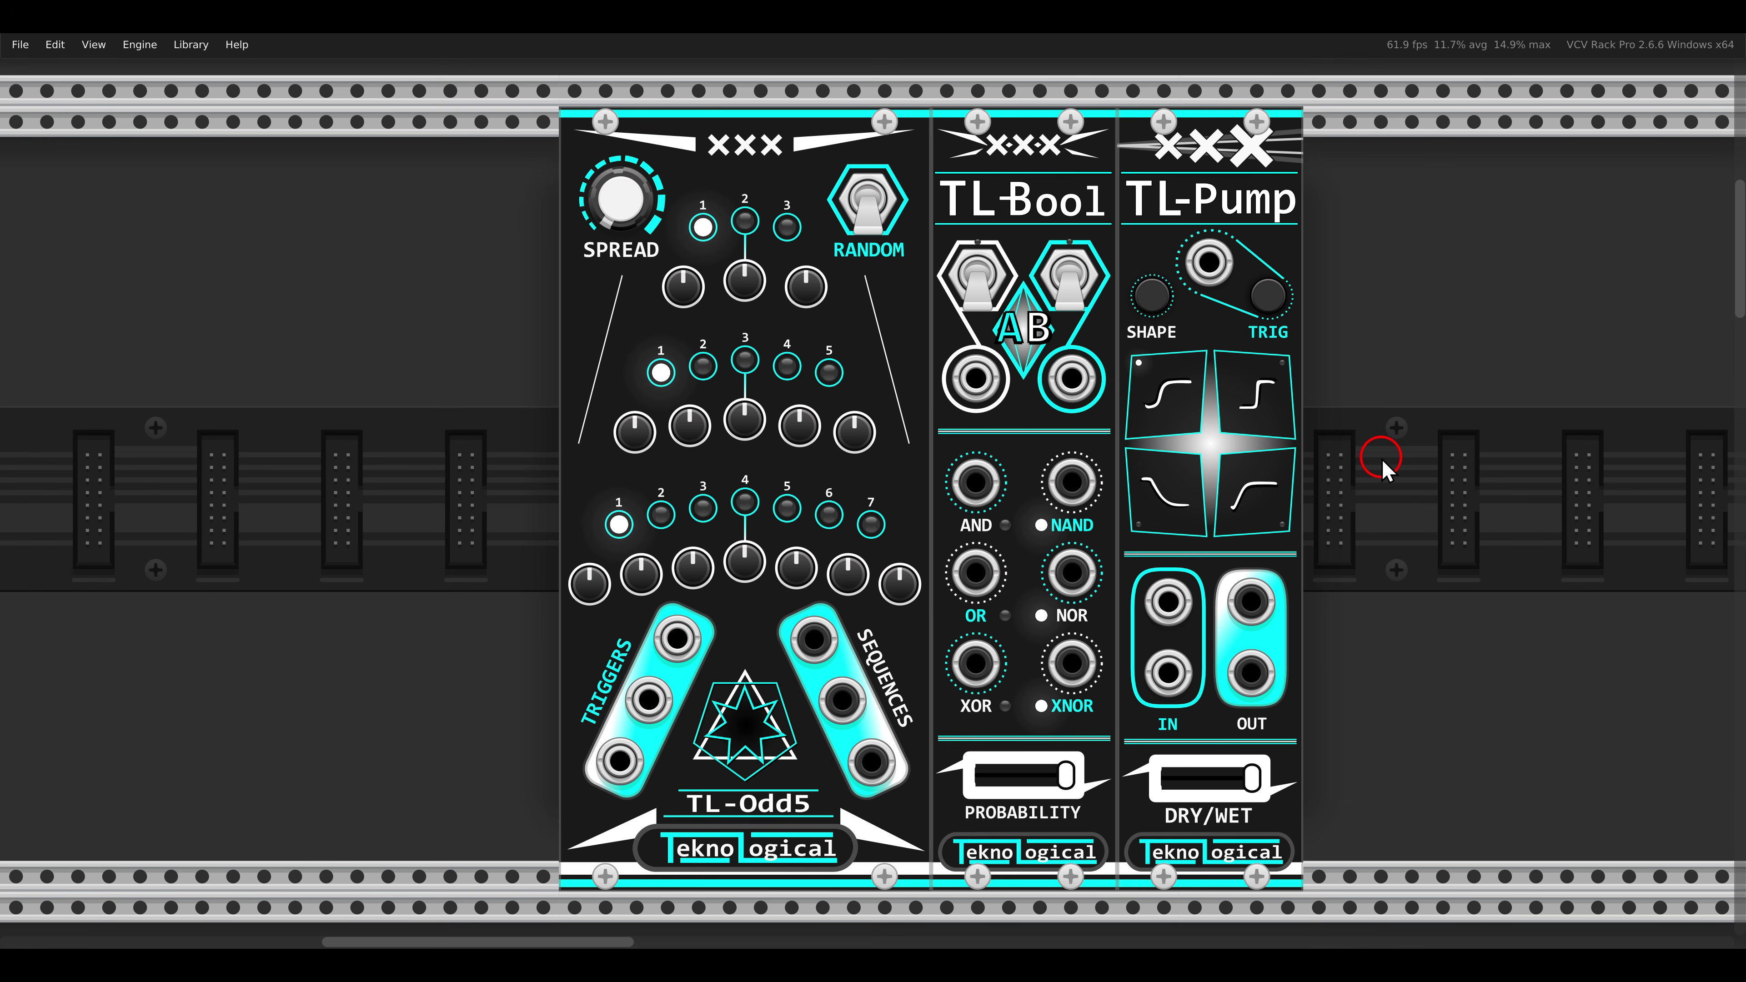
{"action": "mouse_move", "coordinate": [699, 114]}
{"action": "left_mouse_down"}
{"action": "mouse_move", "coordinate": [797, 180]}
{"action": "mouse_move", "coordinate": [708, 111]}
{"action": "left_mouse_up"}
{"action": "mouse_move", "coordinate": [955, 137]}
{"action": "left_mouse_down"}
{"action": "mouse_move", "coordinate": [928, 165]}
{"action": "mouse_move", "coordinate": [1085, 206]}
{"action": "left_mouse_up"}
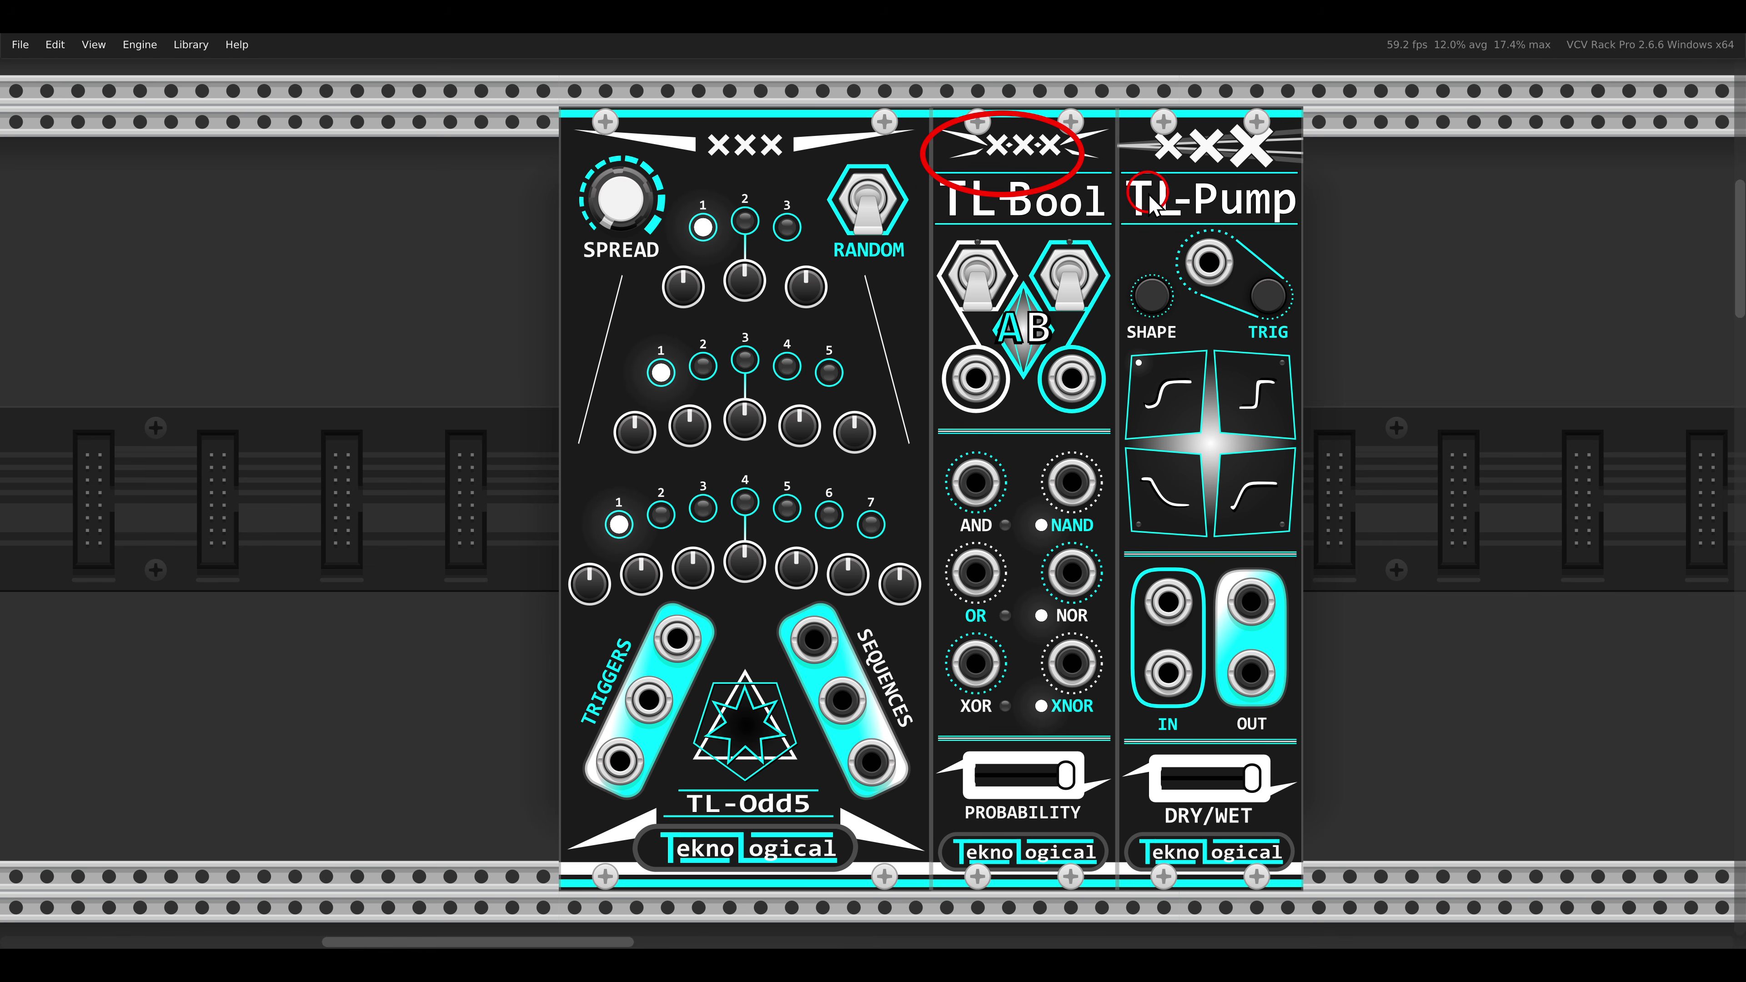
{"action": "left_click_drag", "start_coordinate": [1214, 150], "coordinate": [1344, 221]}
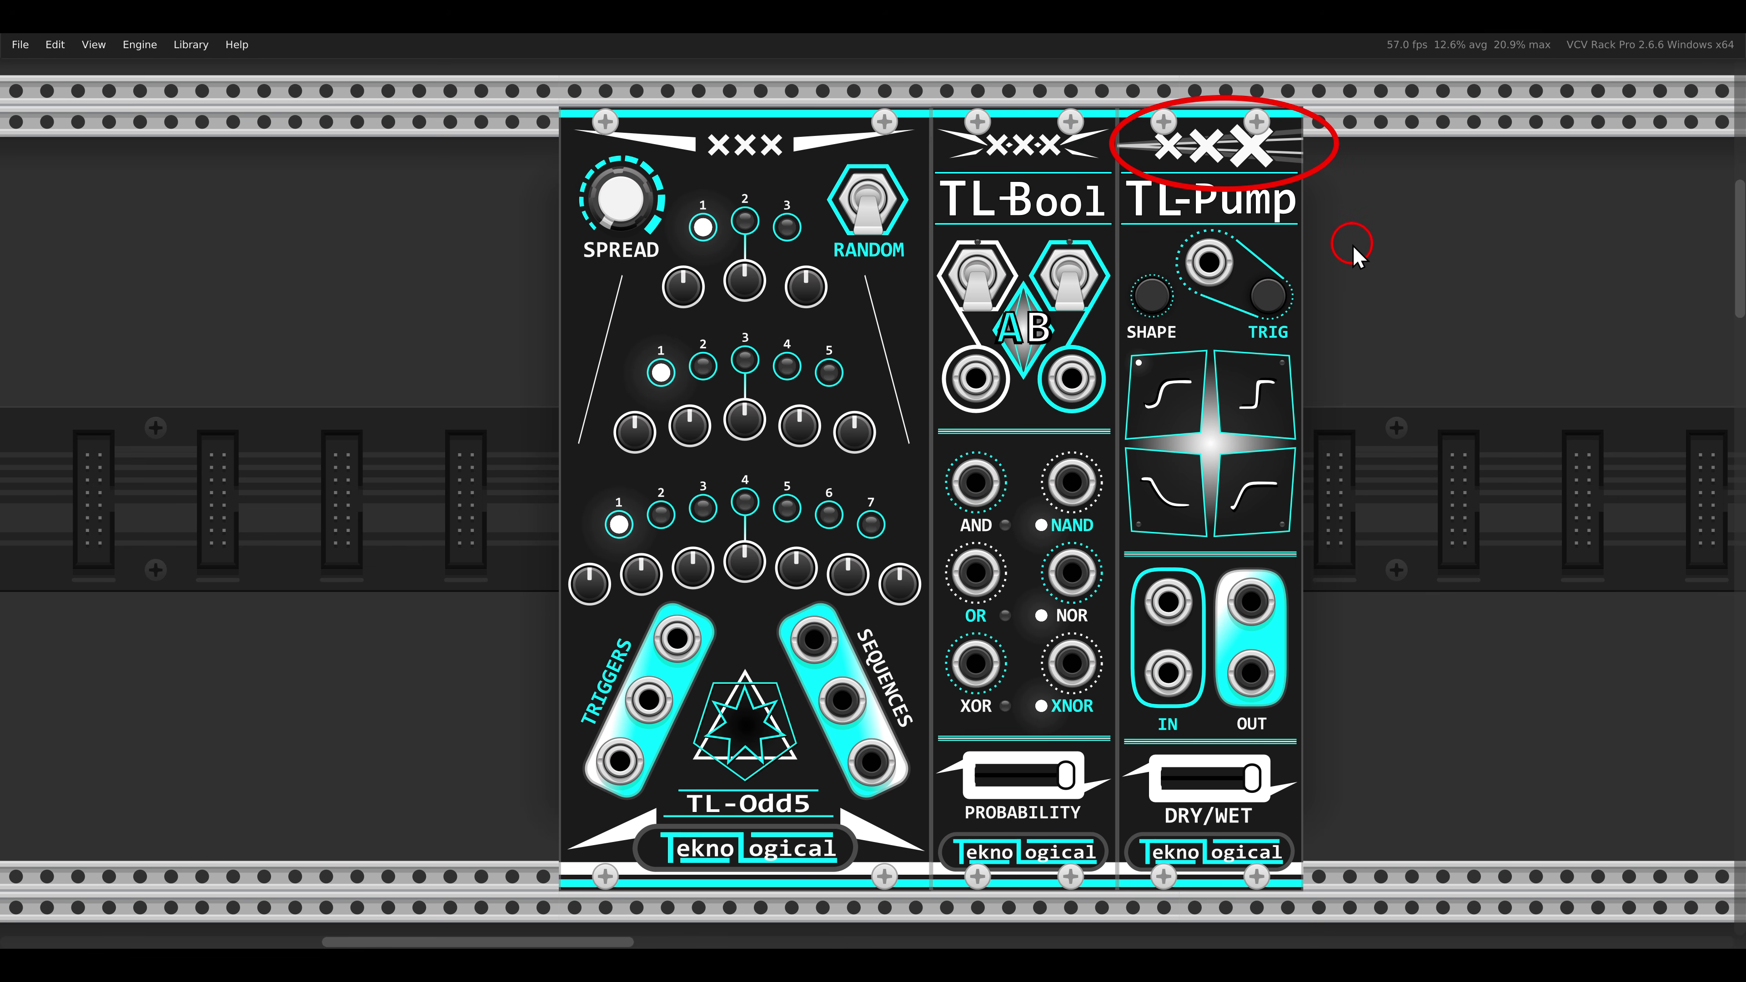
Unmute the patch with TL-Odd5, Kickall and Delay, and vary individual step knobs in all three TL-Odd5 sequences
{"action": "key", "text": "2"}
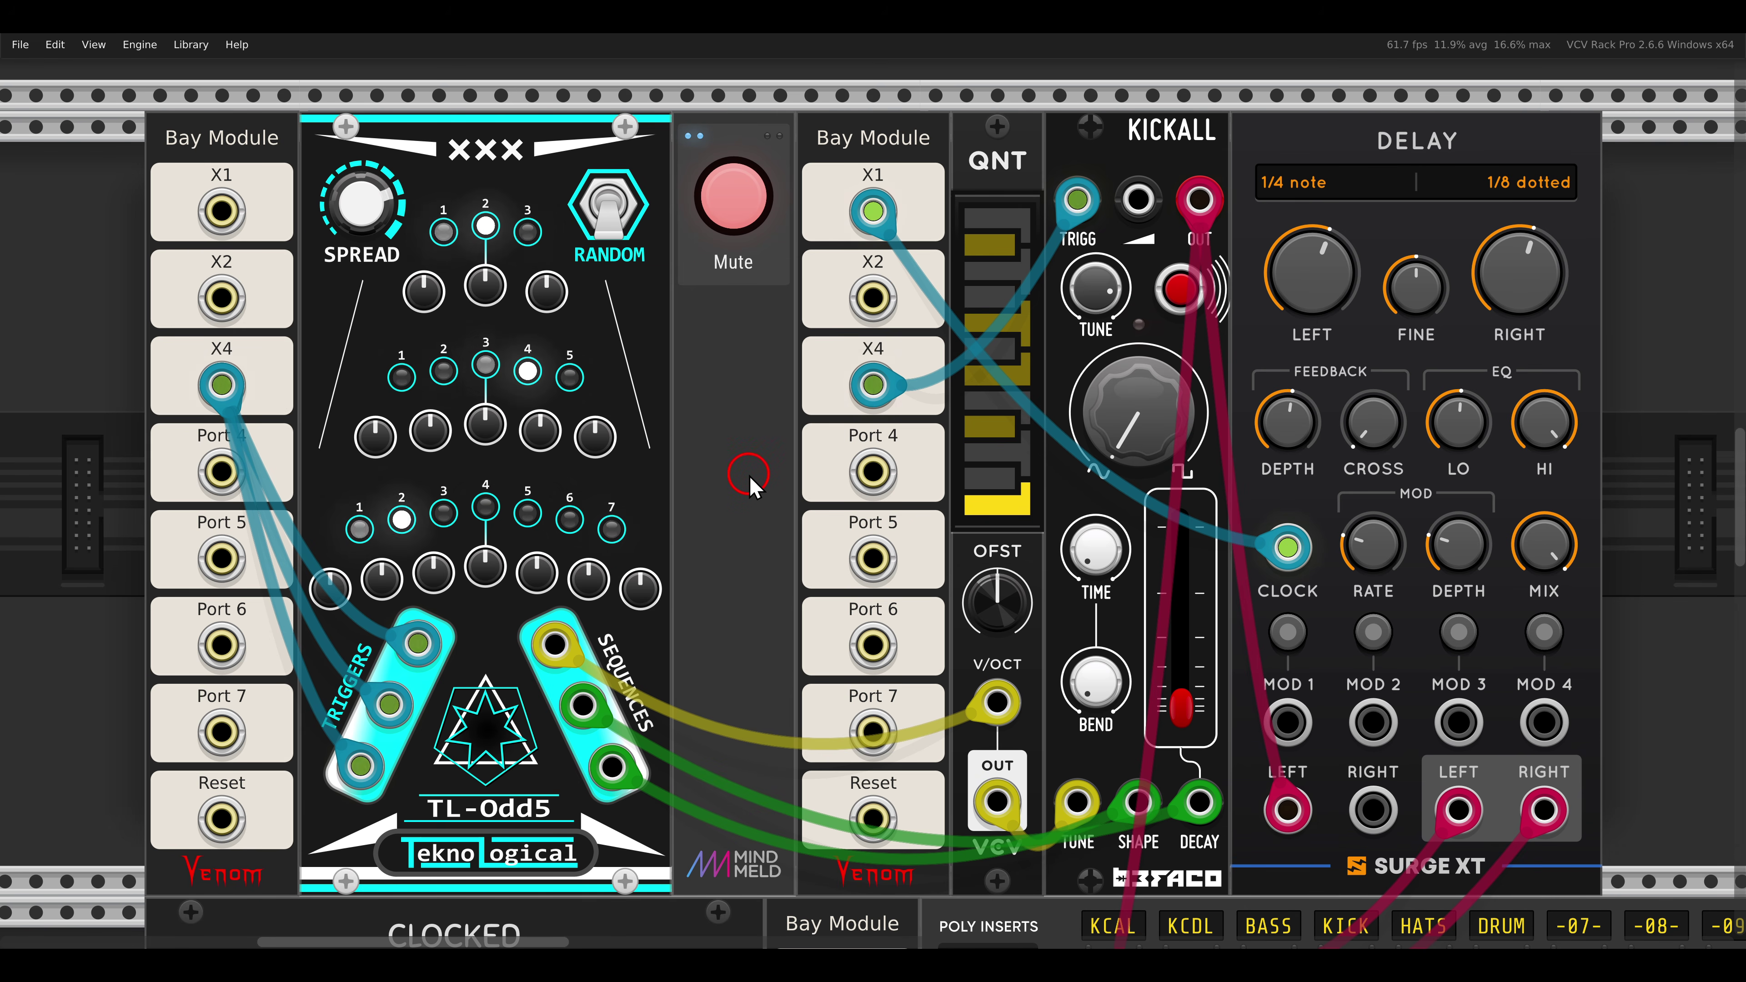
{"action": "left_click", "coordinate": [717, 238]}
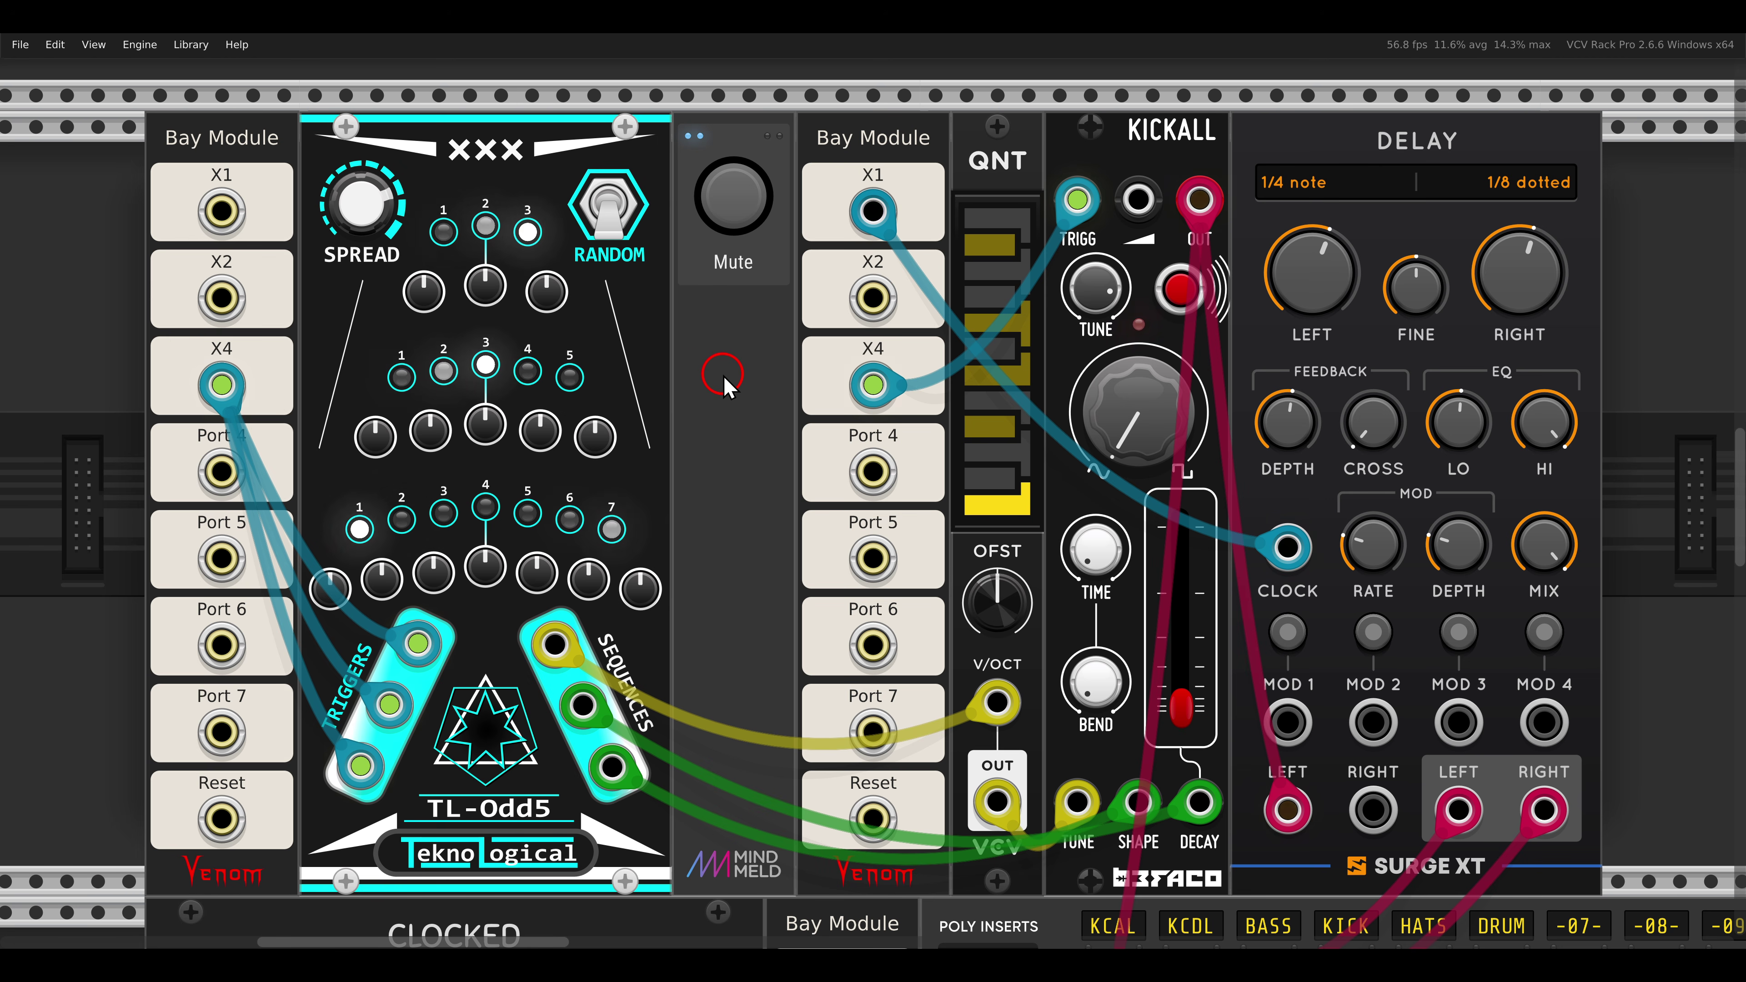
{"action": "left_click_drag", "start_coordinate": [485, 303], "coordinate": [519, 264]}
{"action": "left_click_drag", "start_coordinate": [375, 441], "coordinate": [522, 354]}
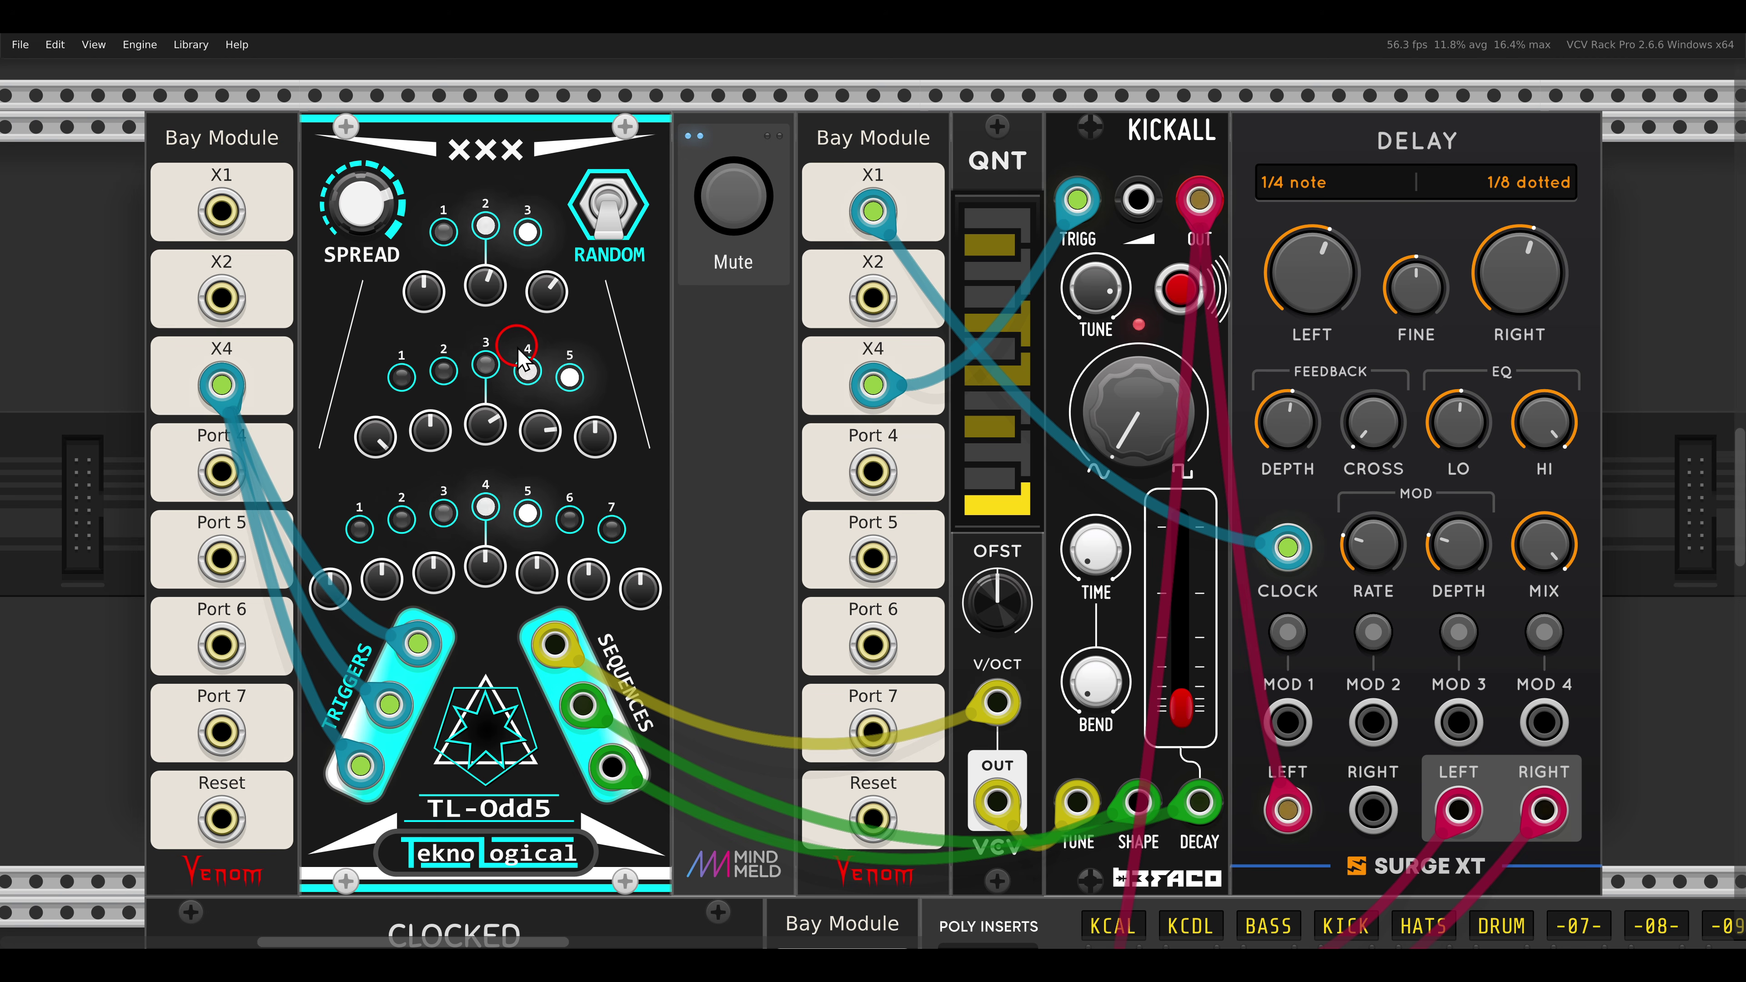
{"action": "left_click_drag", "start_coordinate": [382, 578], "coordinate": [377, 509]}
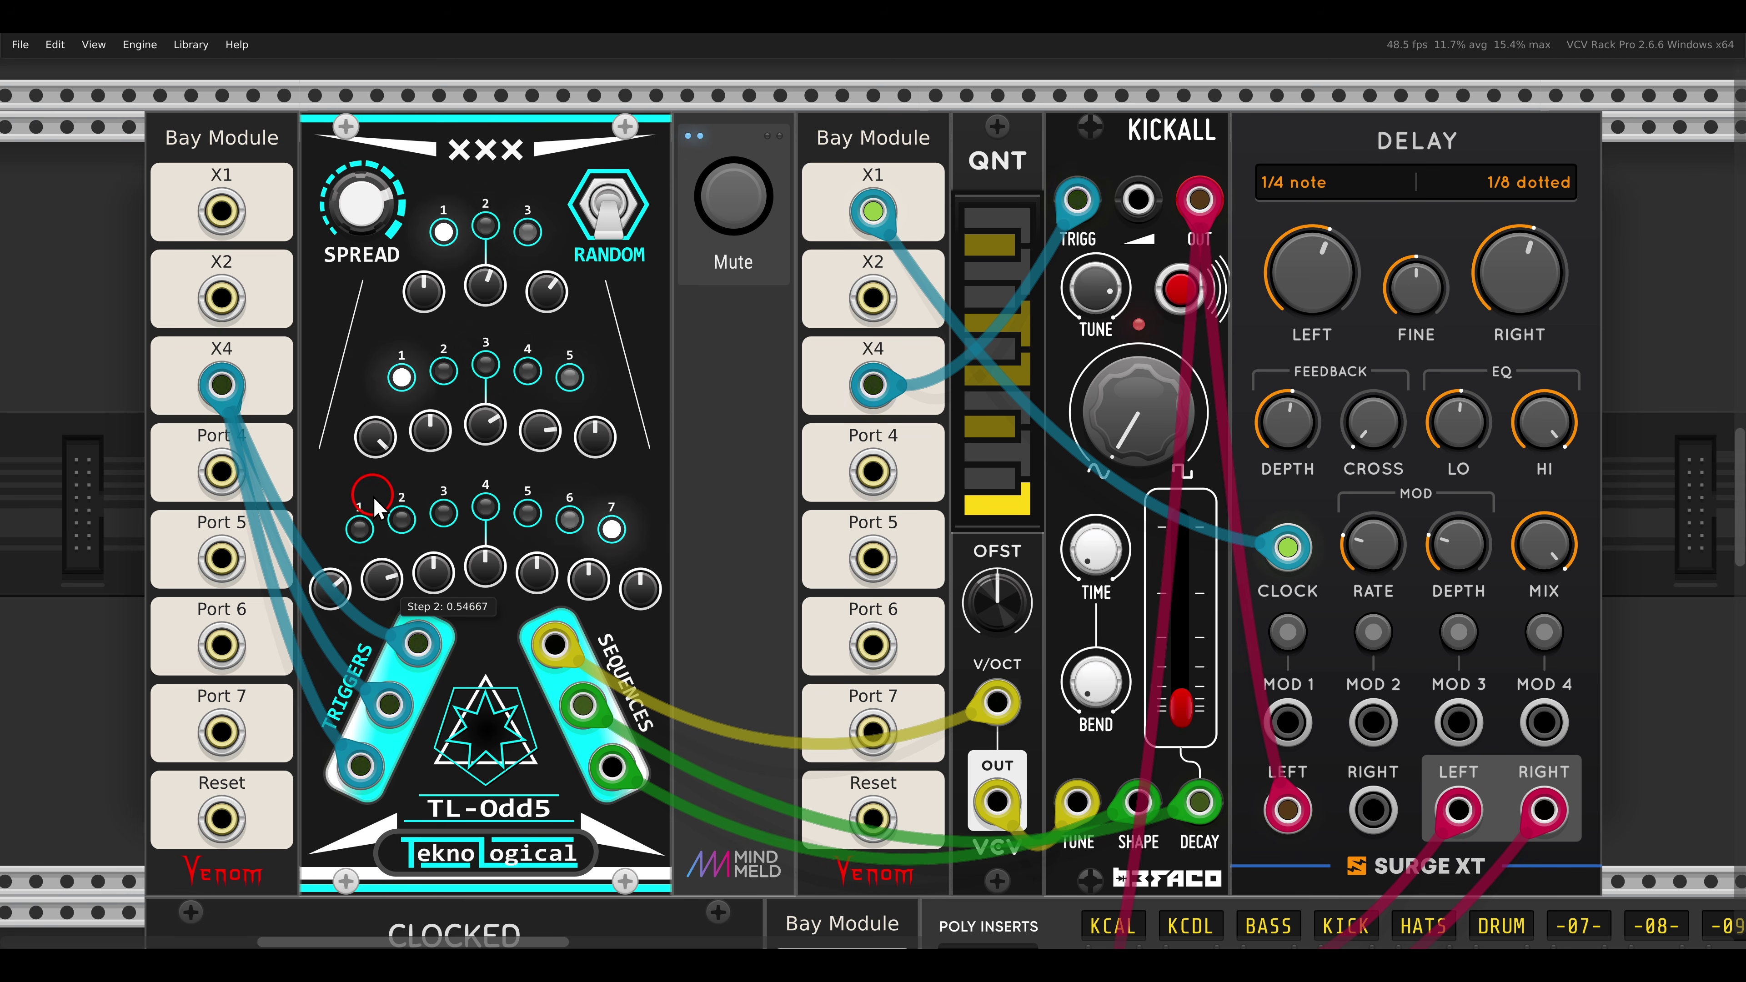
{"action": "left_click_drag", "start_coordinate": [537, 572], "coordinate": [543, 537]}
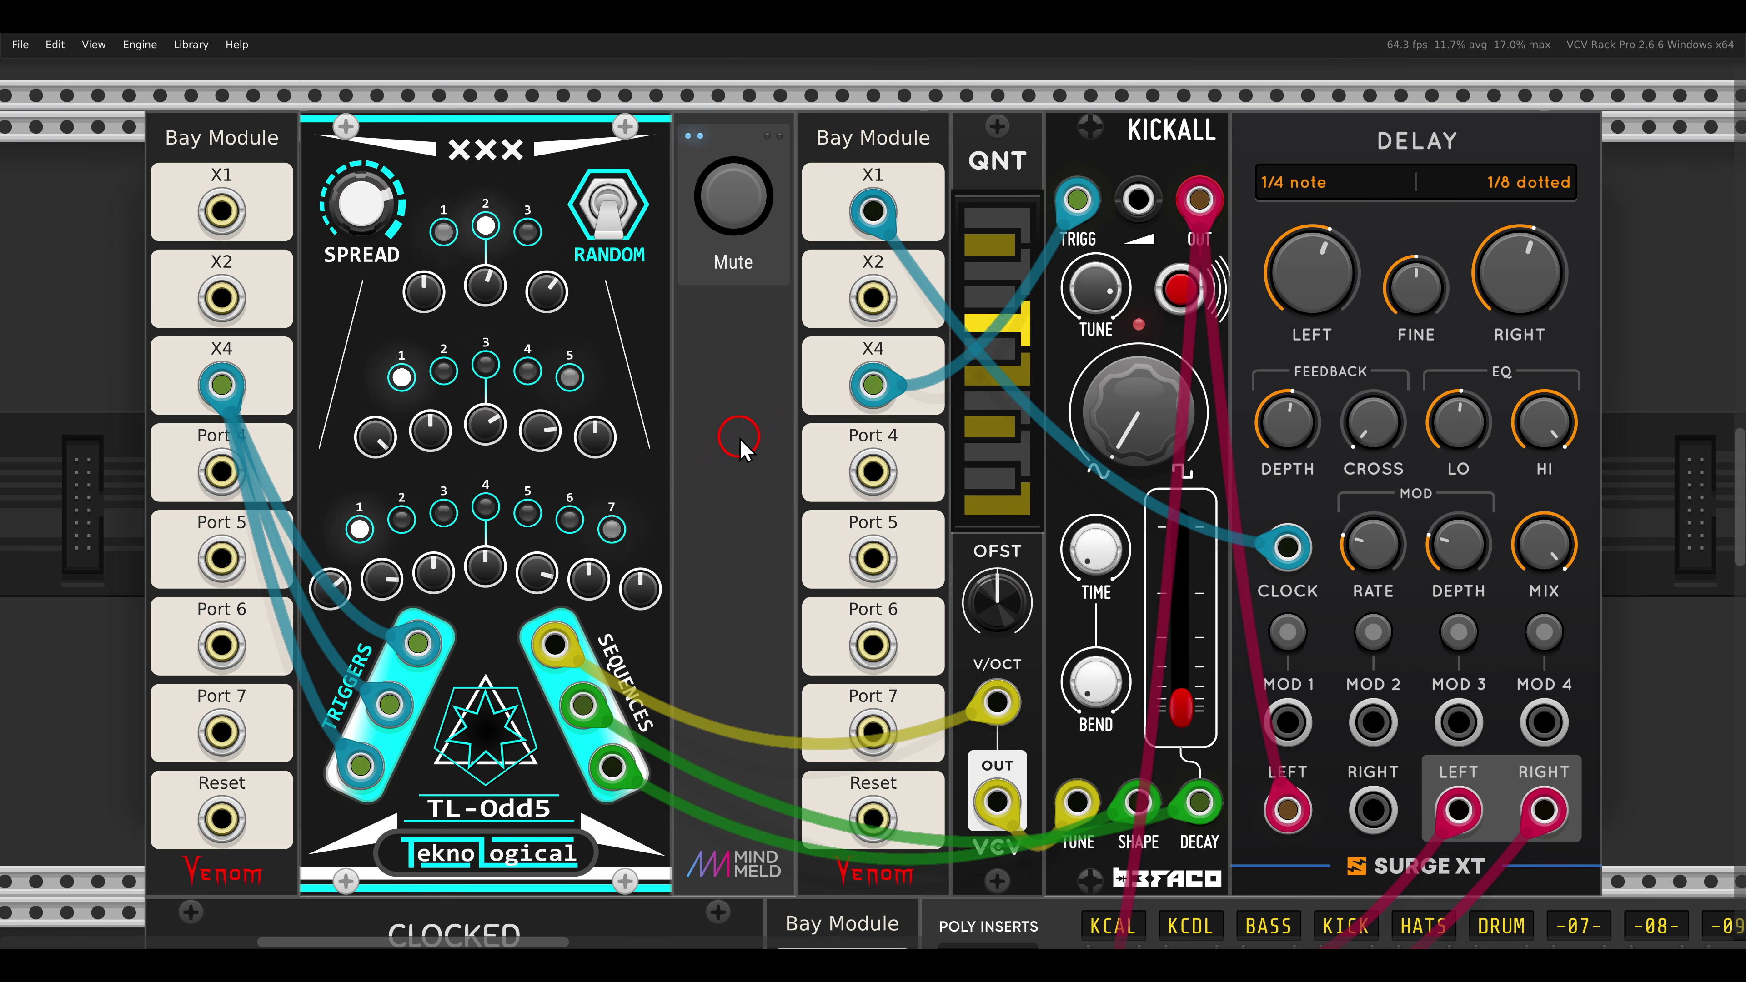
Unmute the patch with Quad LFO, Classic VCO, Filter and TL-Pump
{"action": "scroll", "coordinate": [741, 447], "scroll_direction": "down", "scroll_amount": 8}
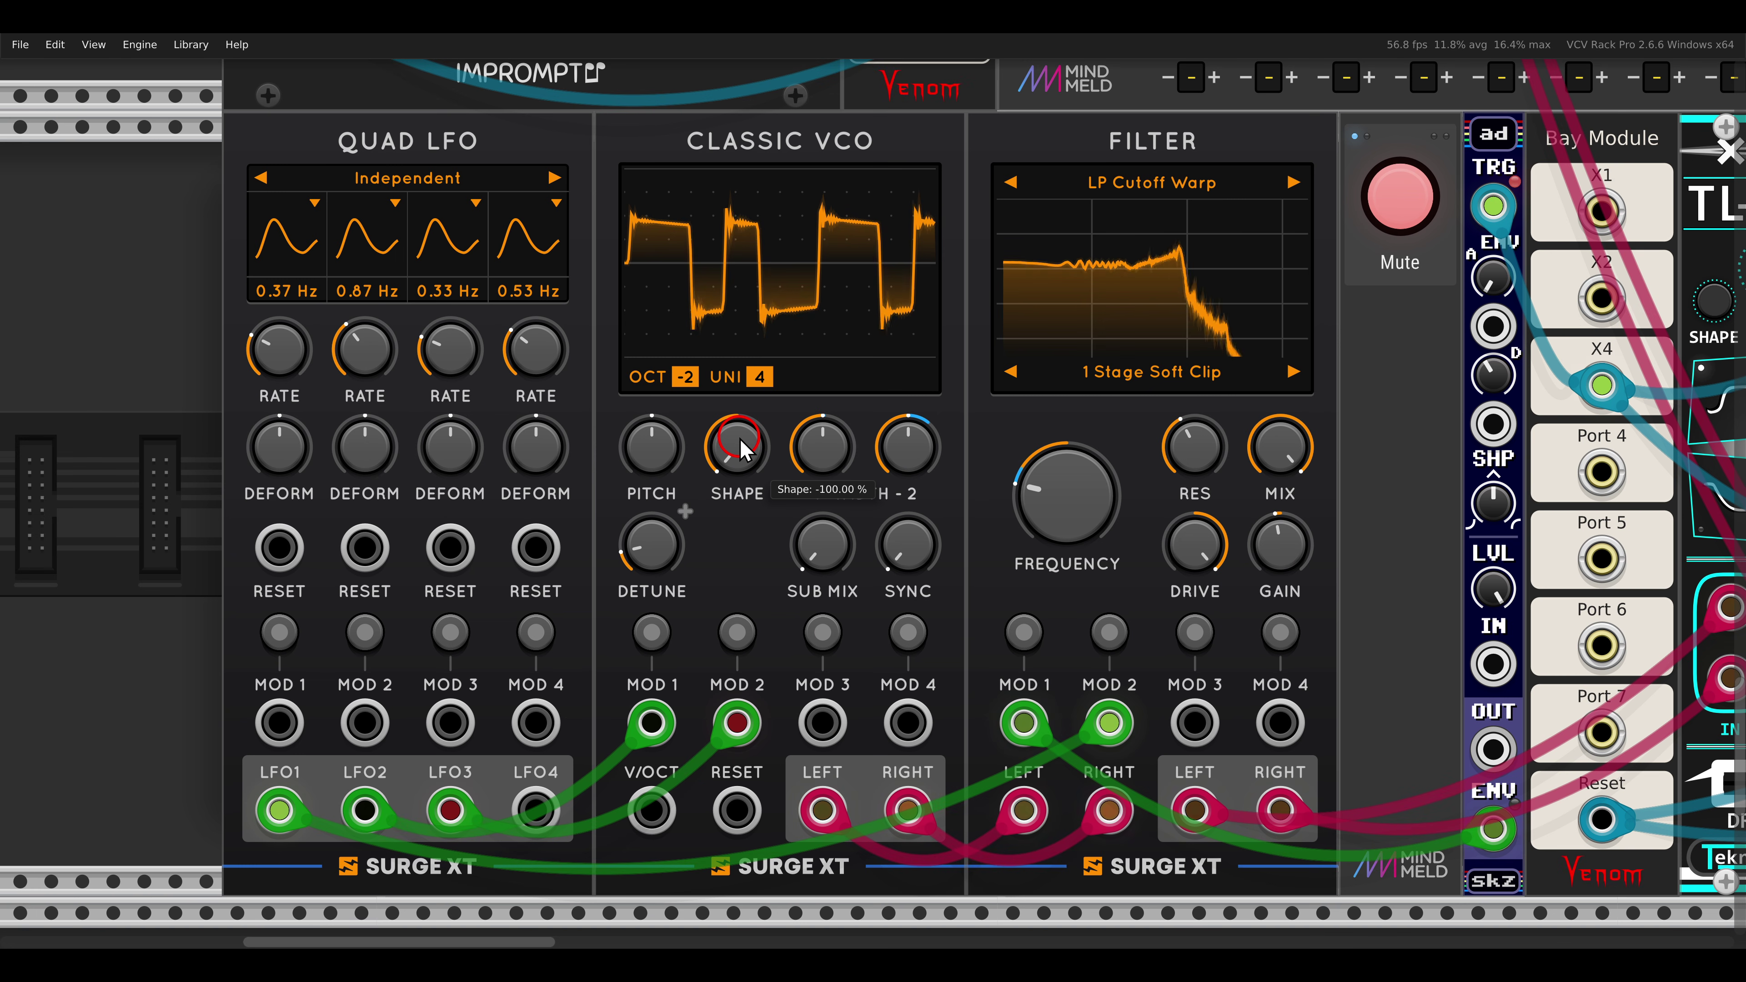
{"action": "left_click", "coordinate": [1400, 197]}
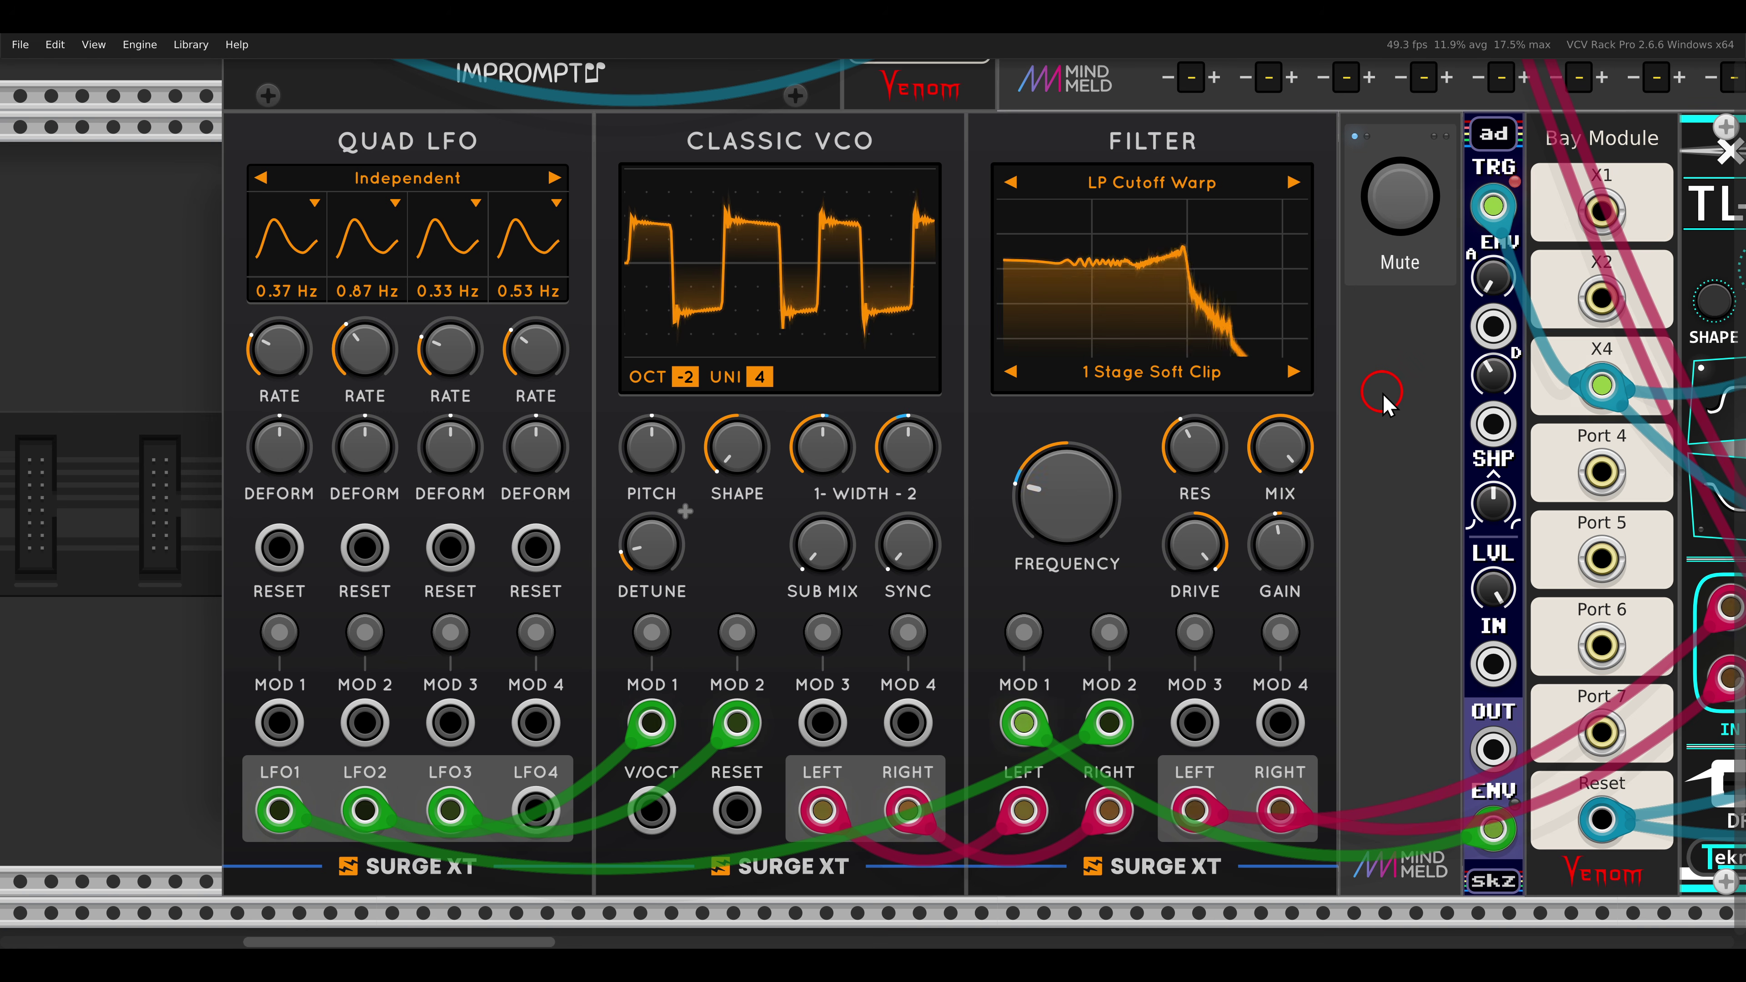
Unmute the TL-Drum5 kick and open hat sequenced by TL-Seq4
{"action": "scroll", "coordinate": [1384, 403], "scroll_direction": "right", "scroll_amount": 15}
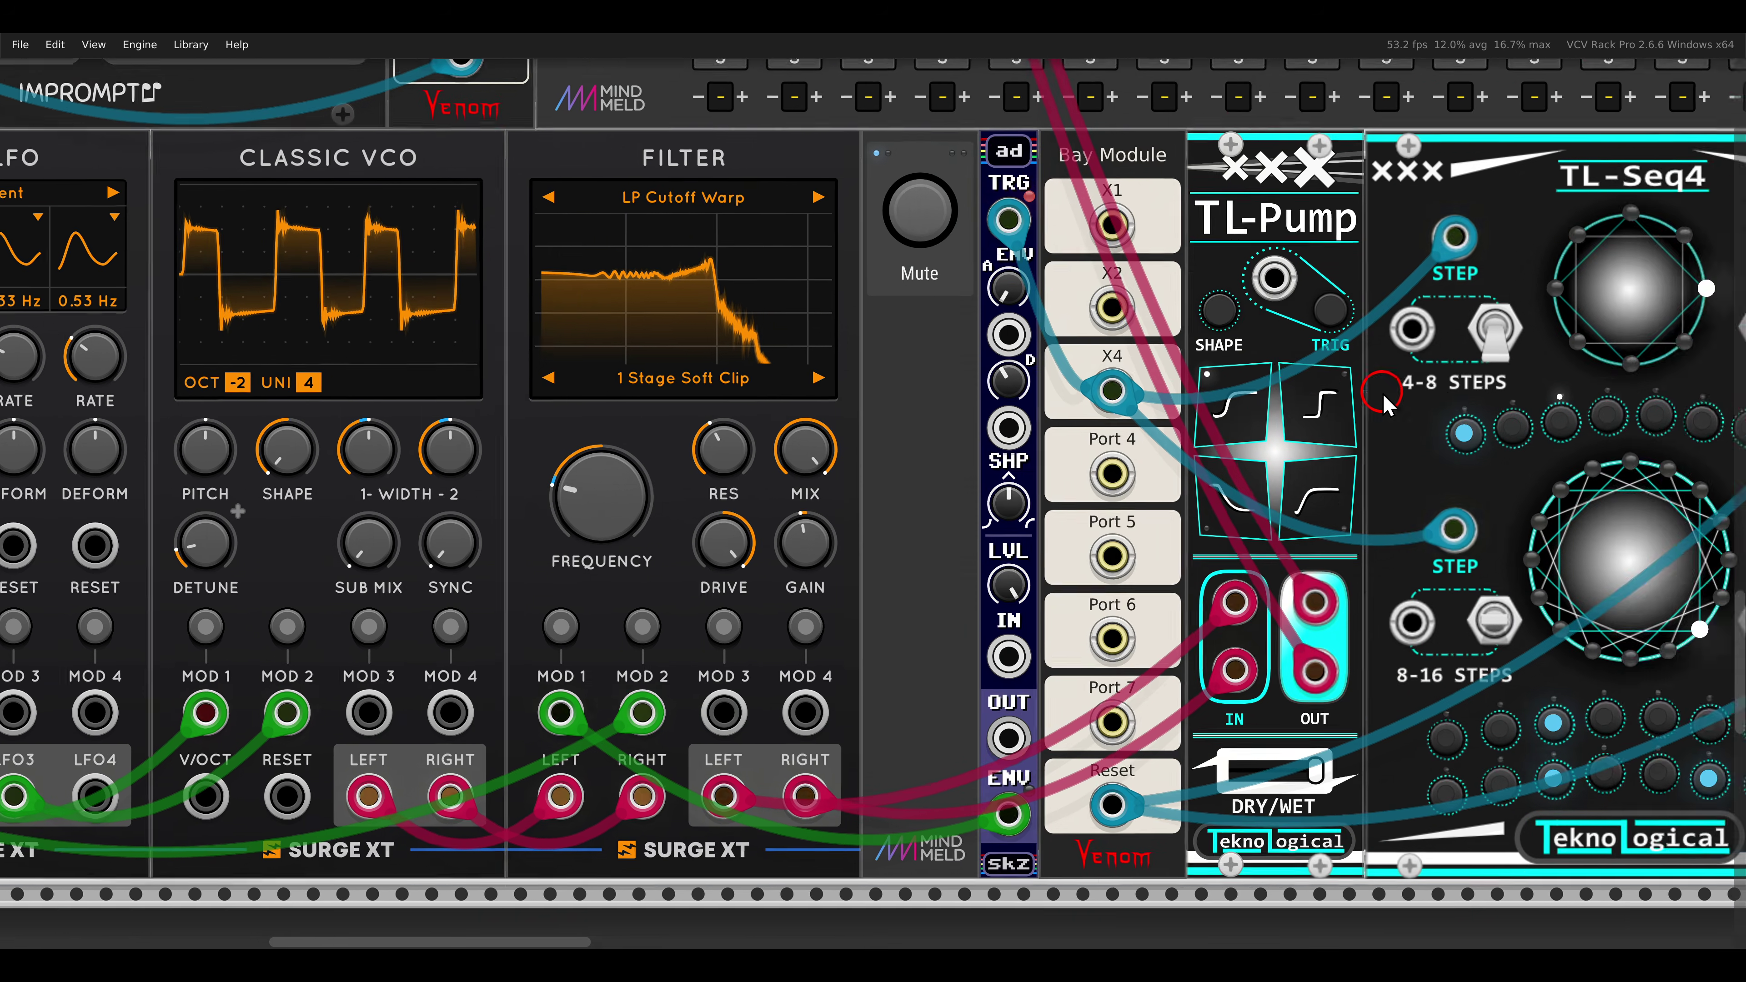
{"action": "scroll", "coordinate": [1384, 403], "scroll_direction": "right", "scroll_amount": 8}
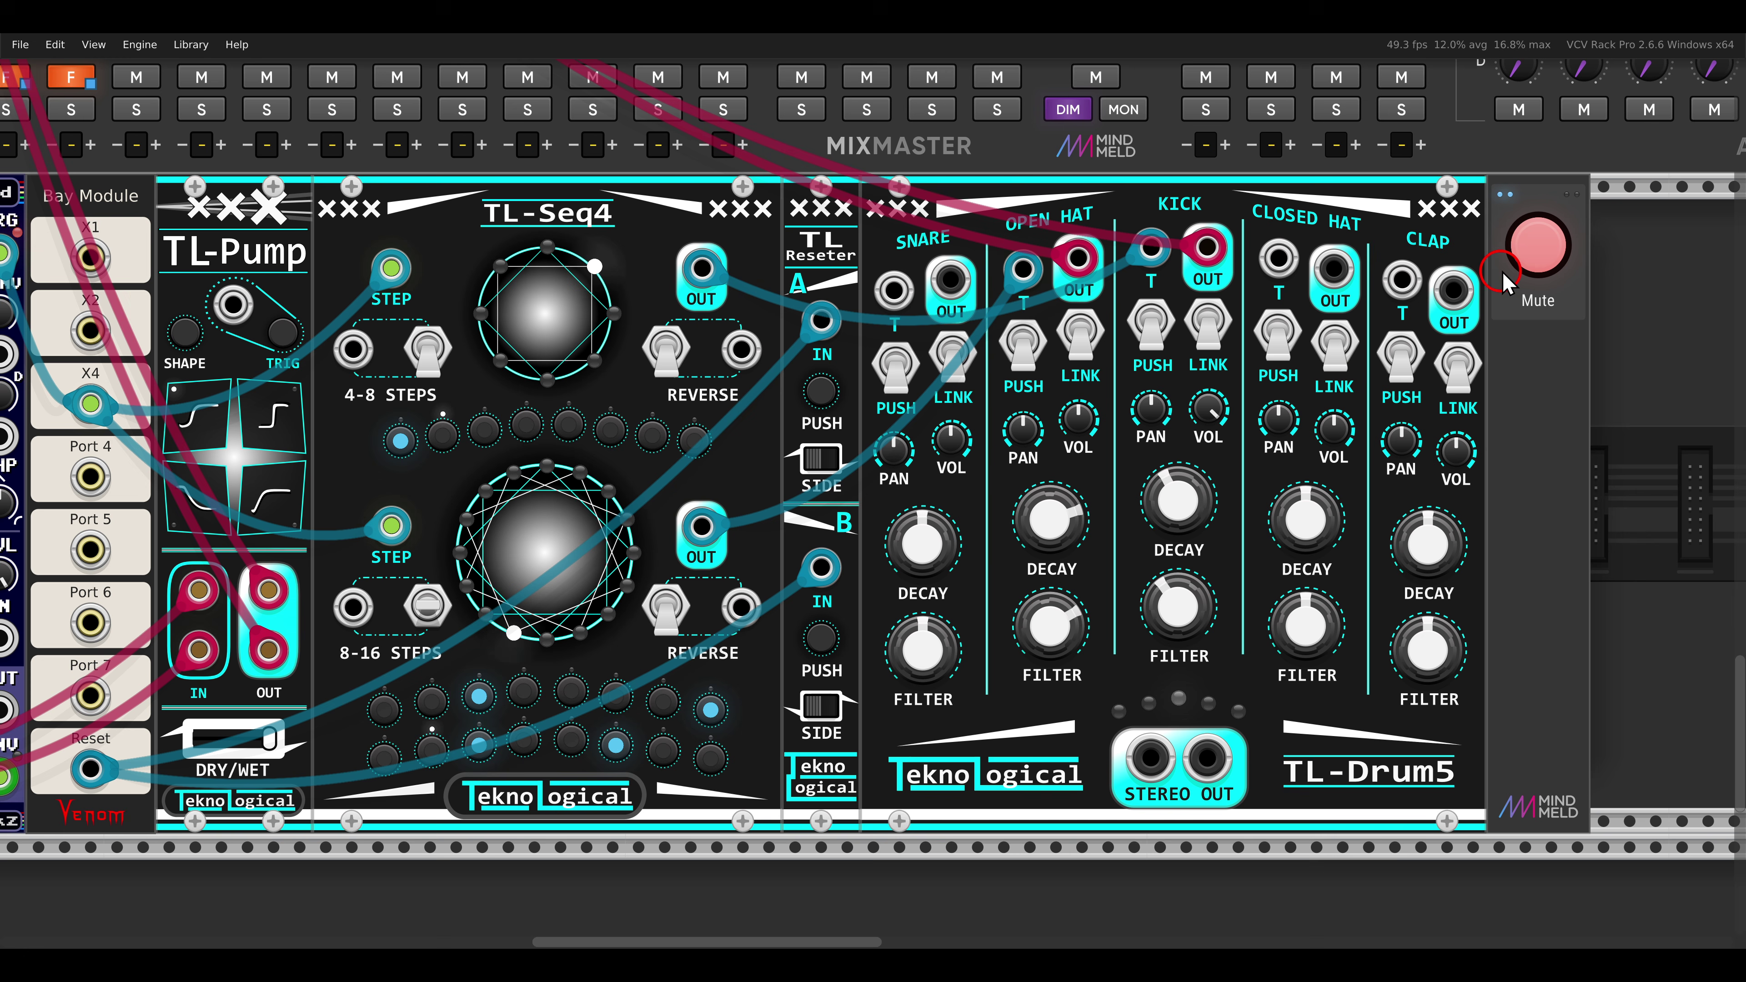
{"action": "left_click", "coordinate": [1533, 255]}
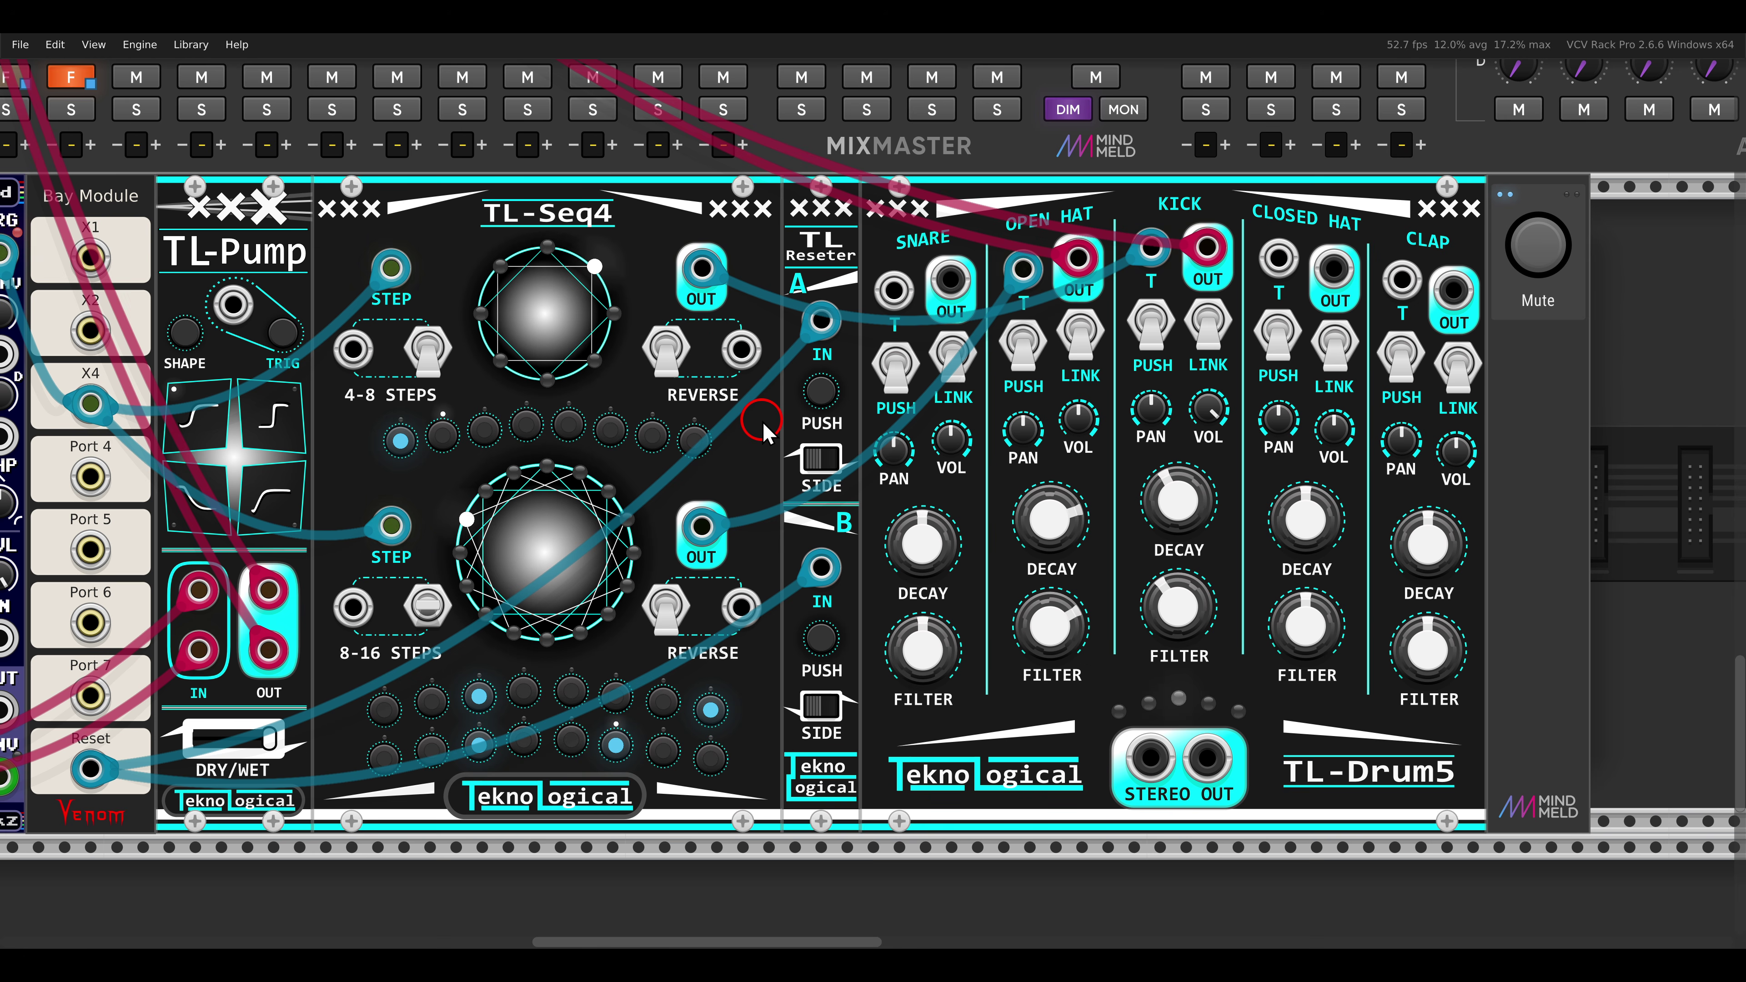
{"action": "scroll", "coordinate": [763, 430], "scroll_direction": "down", "scroll_amount": 3}
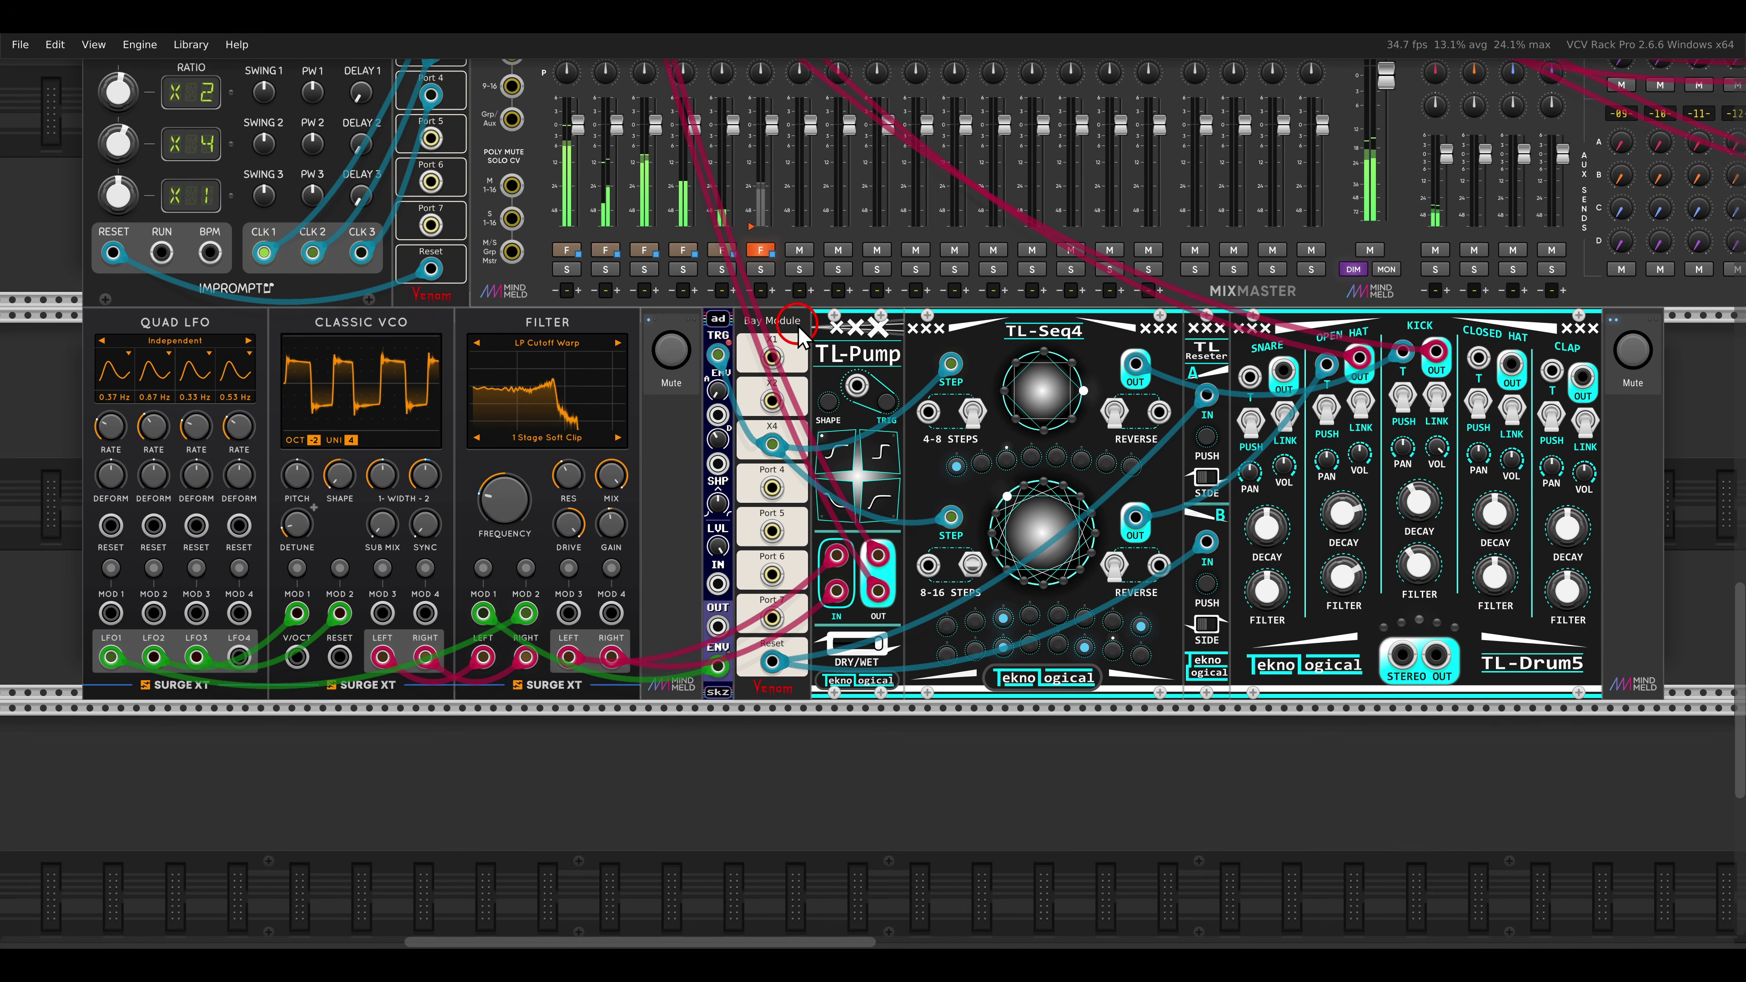
{"action": "mouse_move", "coordinate": [825, 325]}
{"action": "left_mouse_down"}
{"action": "mouse_move", "coordinate": [913, 391]}
{"action": "mouse_move", "coordinate": [861, 382]}
{"action": "mouse_move", "coordinate": [1007, 321]}
{"action": "mouse_move", "coordinate": [1100, 339]}
{"action": "mouse_move", "coordinate": [1136, 406]}
{"action": "mouse_move", "coordinate": [1059, 407]}
{"action": "mouse_move", "coordinate": [928, 465]}
{"action": "left_mouse_up"}
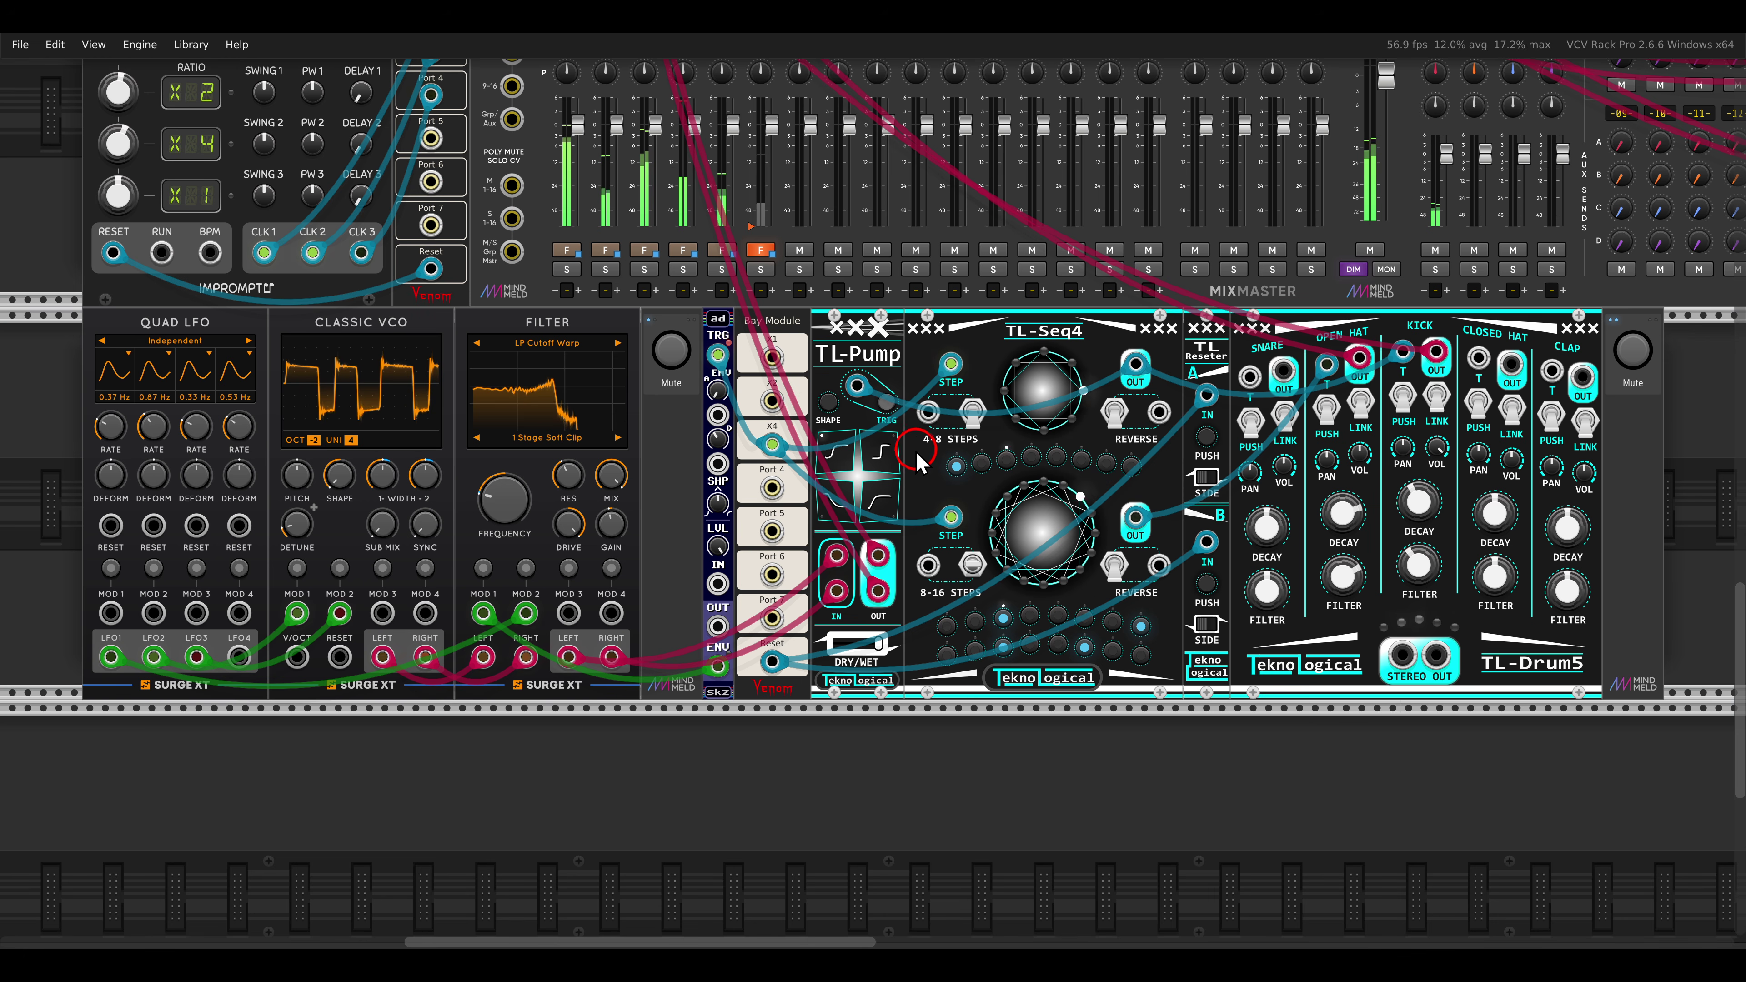
{"action": "left_click", "coordinate": [830, 406]}
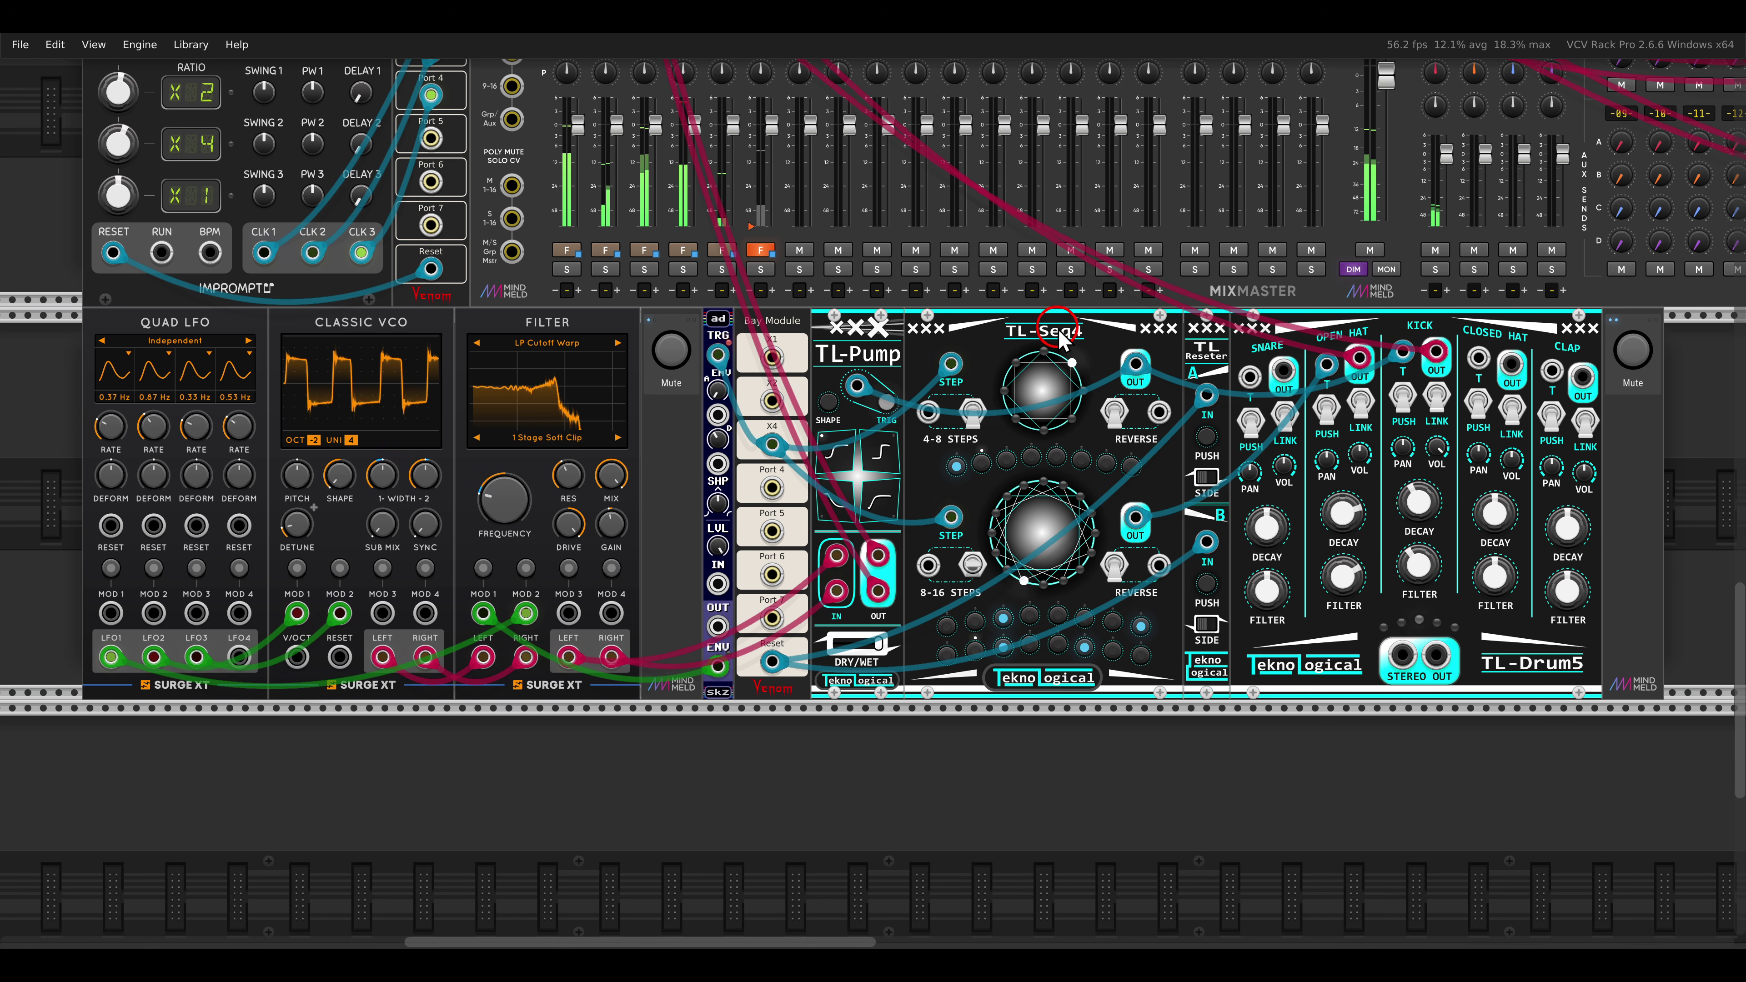
Unmute the patch with TL-Odd5, TL-Bool and TL-Drum5, and lower the probability slider on TL-Bool
{"action": "scroll", "coordinate": [1059, 338], "scroll_direction": "up", "scroll_amount": 6}
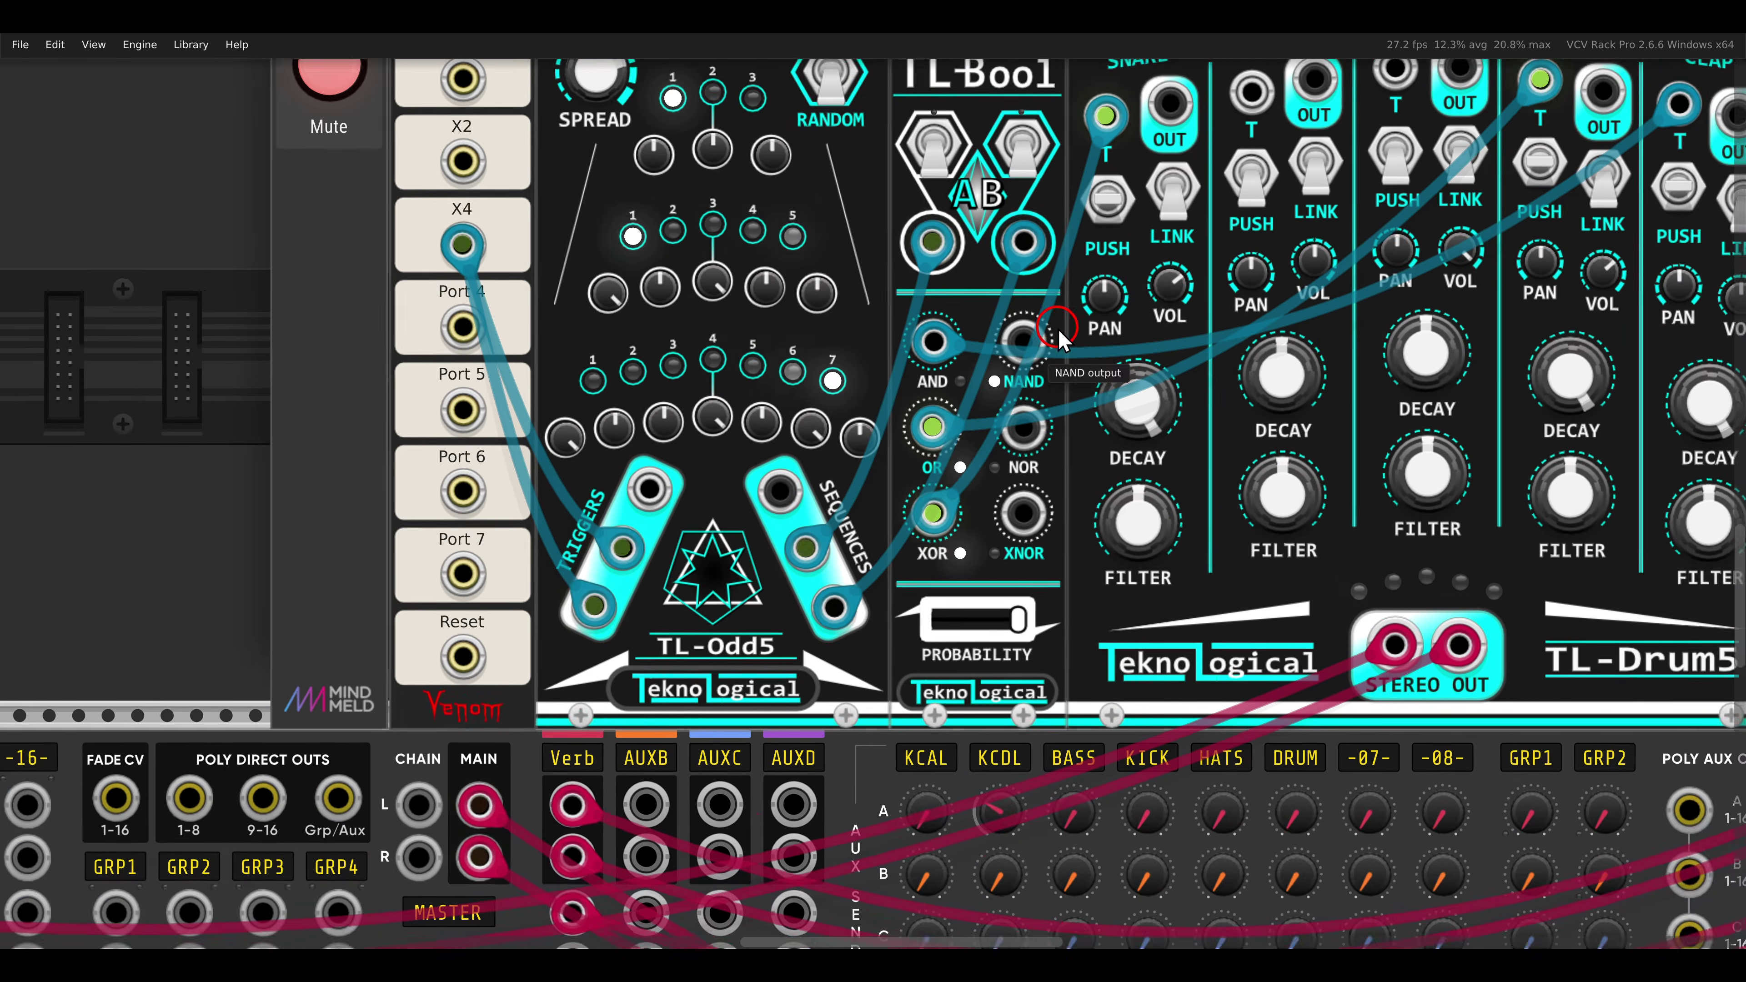
{"action": "scroll", "coordinate": [1059, 338], "scroll_direction": "up", "scroll_amount": 3}
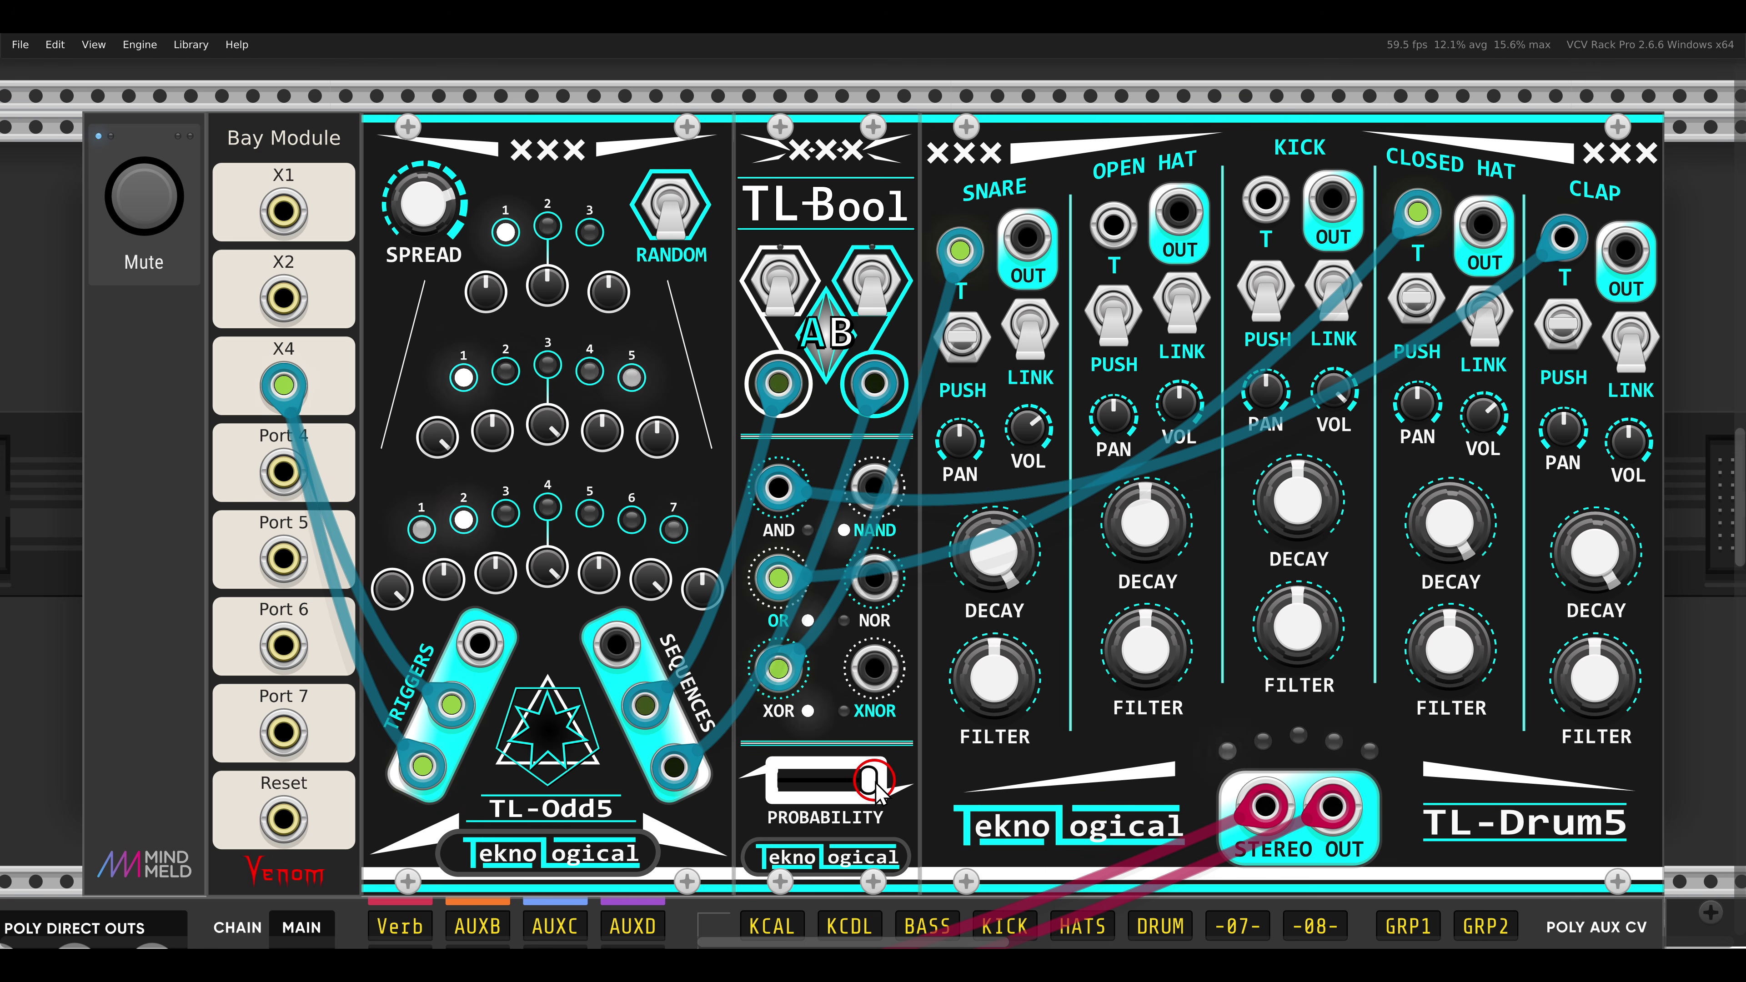
{"action": "mouse_move", "coordinate": [865, 782]}
{"action": "left_mouse_down"}
{"action": "mouse_move", "coordinate": [832, 786]}
{"action": "mouse_move", "coordinate": [847, 784]}
{"action": "left_mouse_up"}
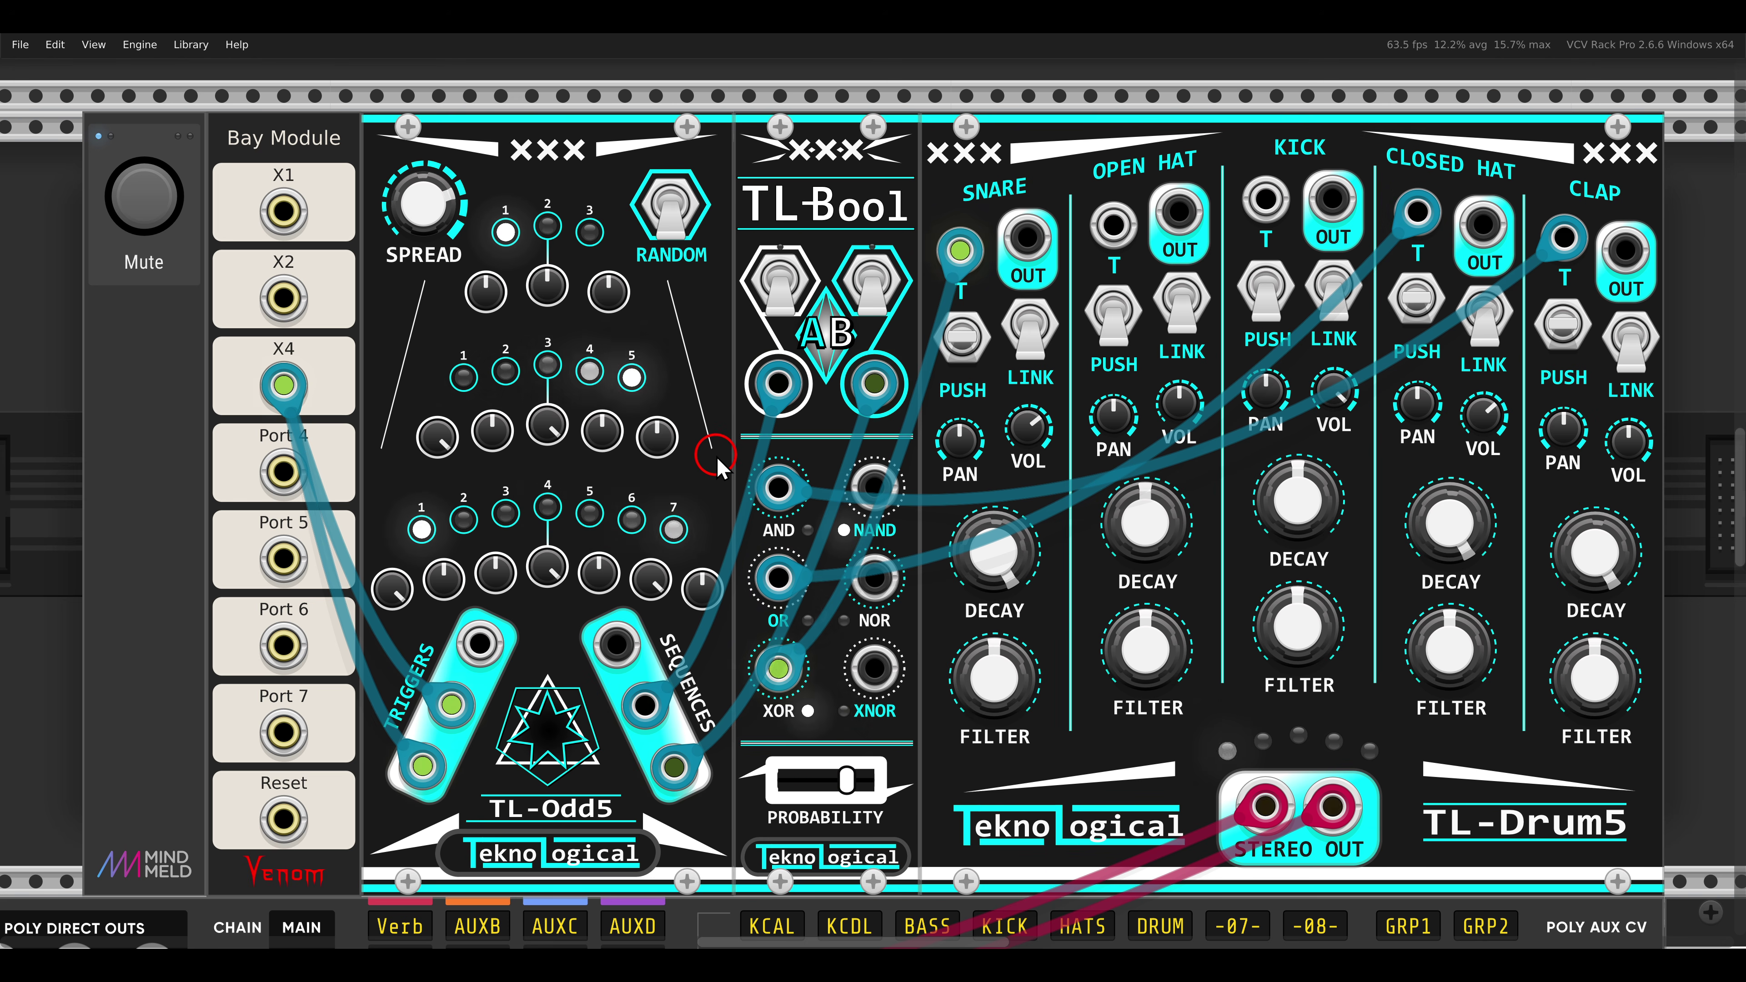
Unmute the Twin Slide patch that runs through the Twisted Cable channel strip modules
{"action": "scroll", "coordinate": [715, 468], "scroll_direction": "down", "scroll_amount": 3}
{"action": "scroll", "coordinate": [719, 468], "scroll_direction": "down", "scroll_amount": 5}
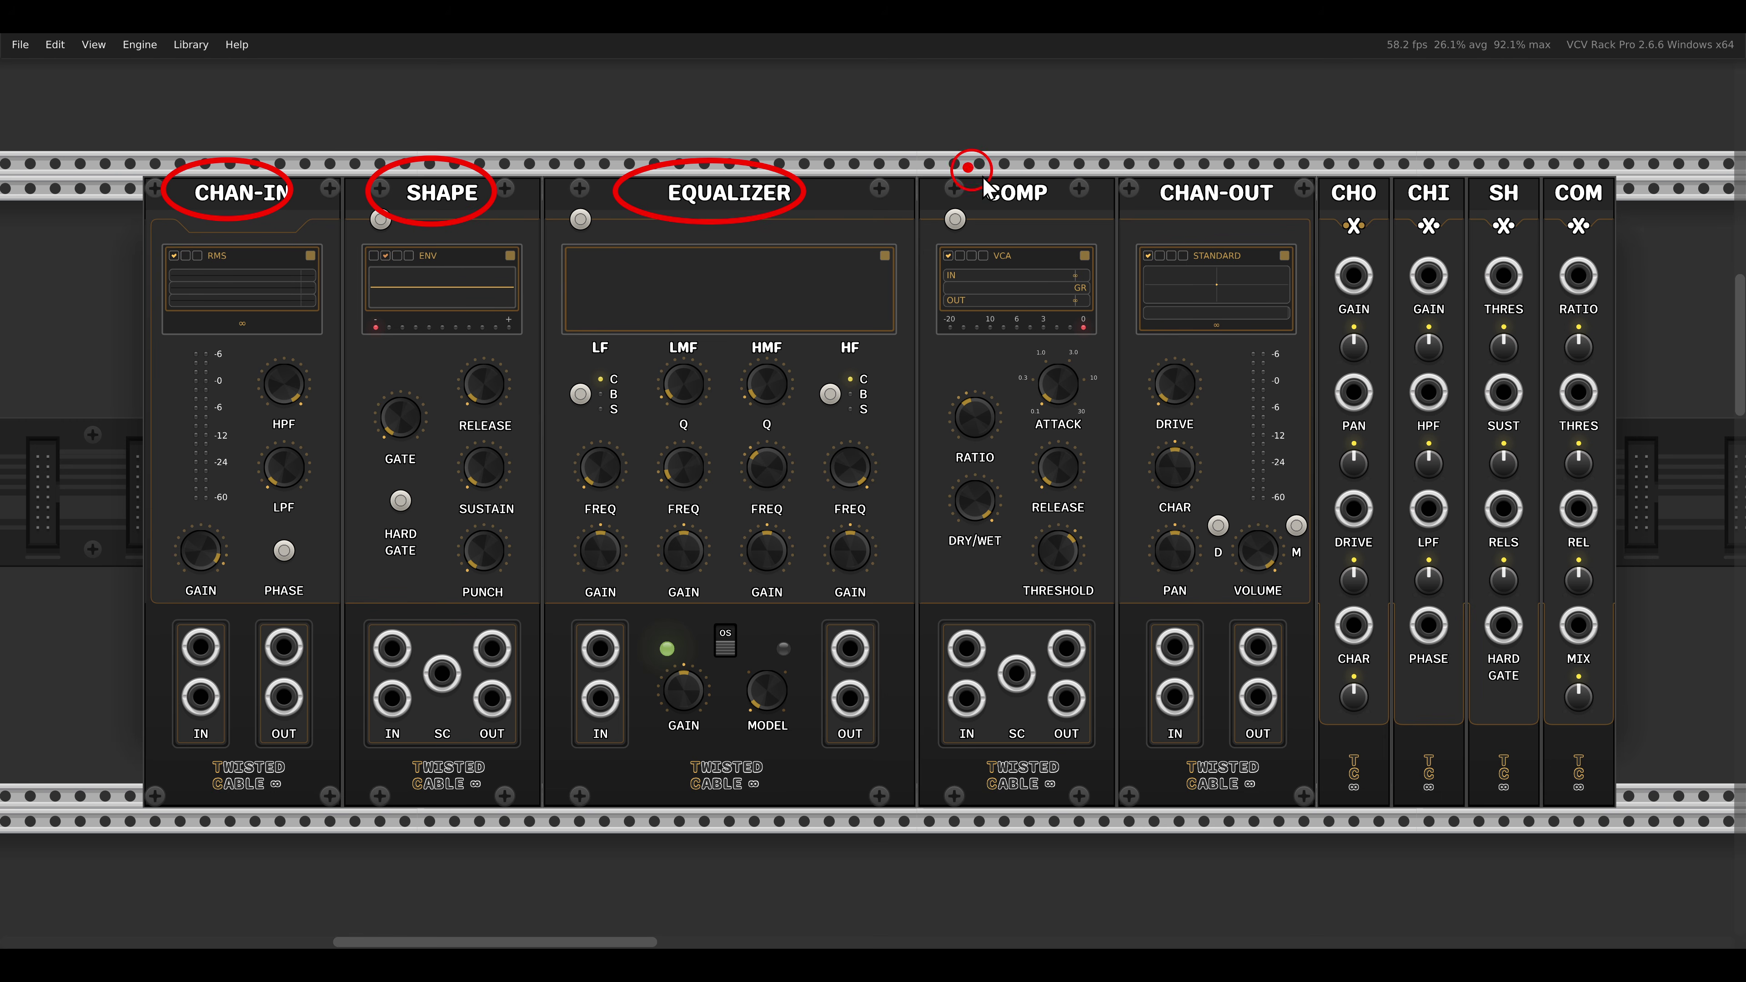
{"action": "left_click_drag", "start_coordinate": [1223, 204], "coordinate": [1290, 240]}
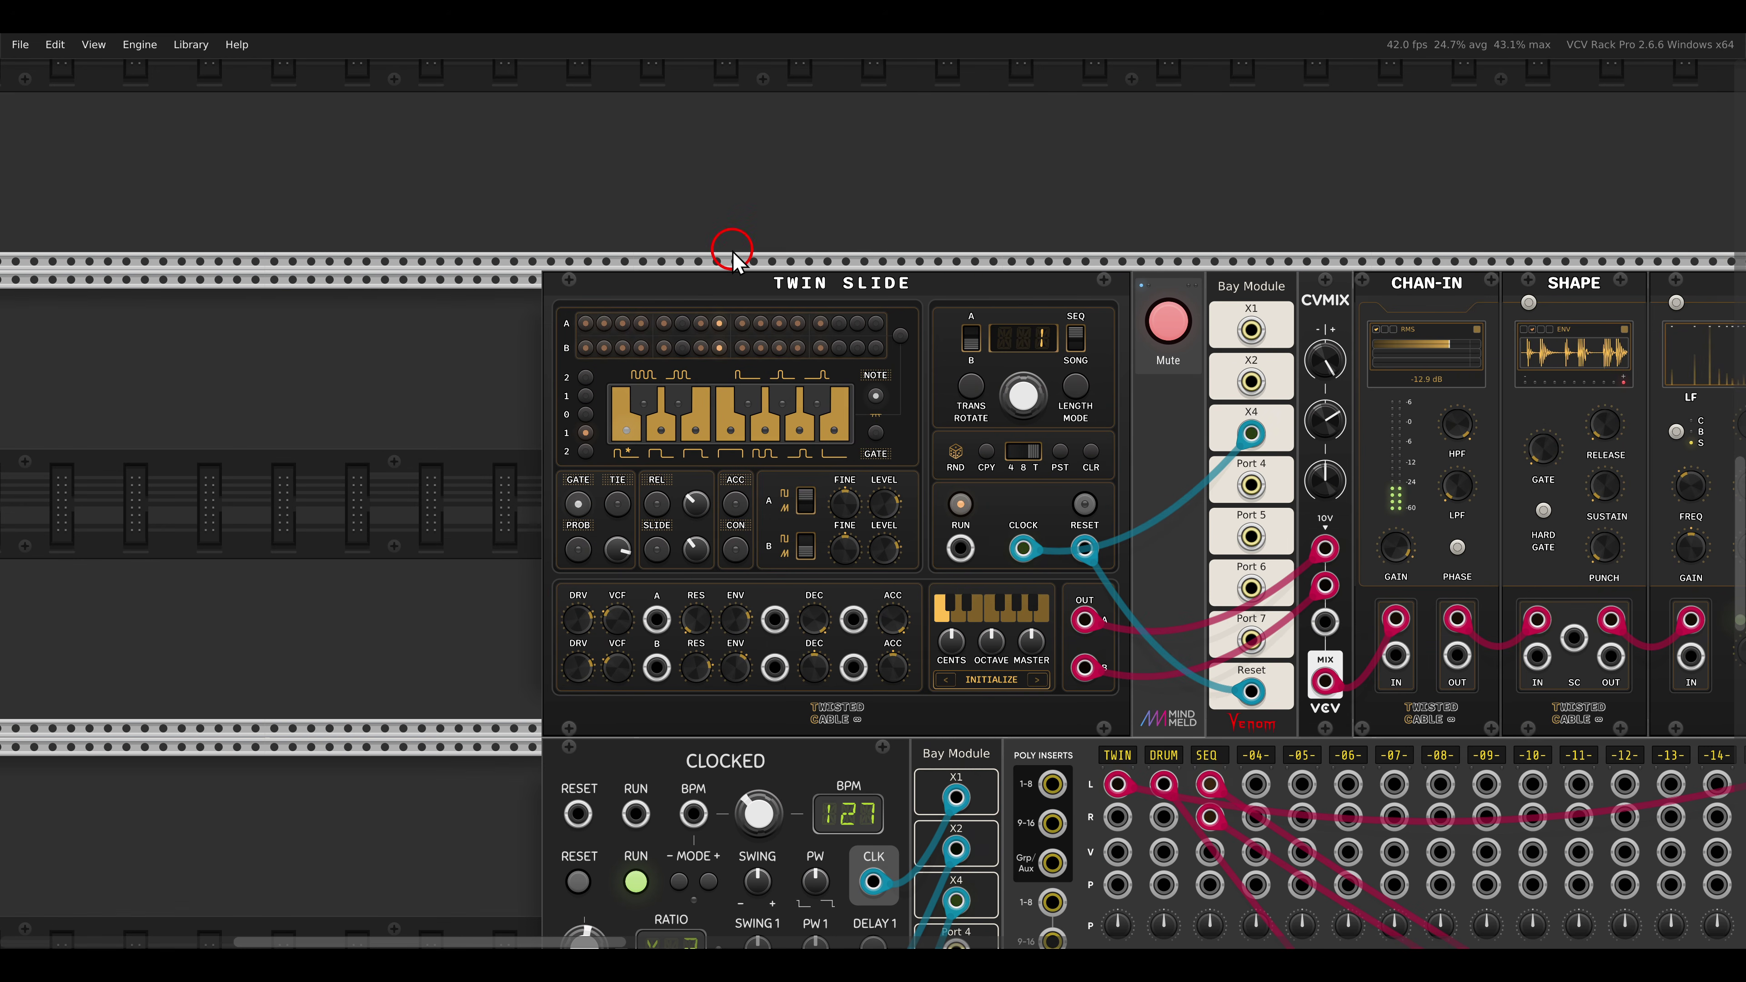
{"action": "left_click_drag", "start_coordinate": [731, 251], "coordinate": [923, 318]}
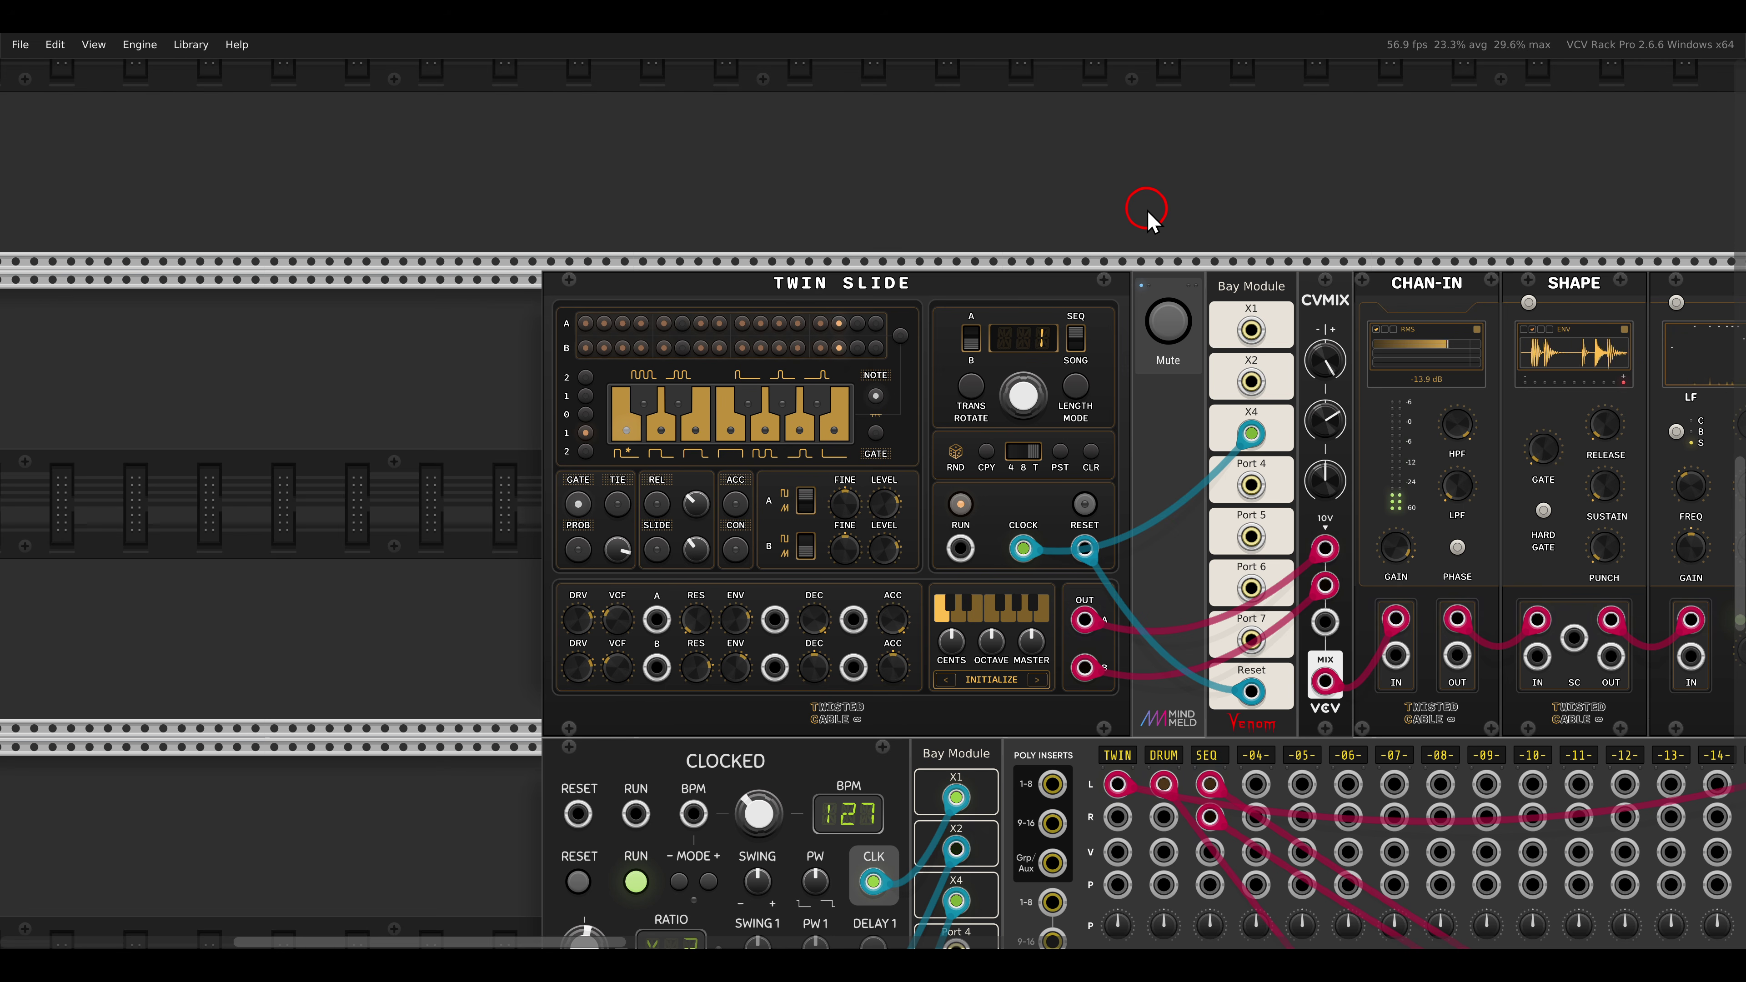
{"action": "scroll", "coordinate": [1147, 211], "scroll_direction": "up", "scroll_amount": 3}
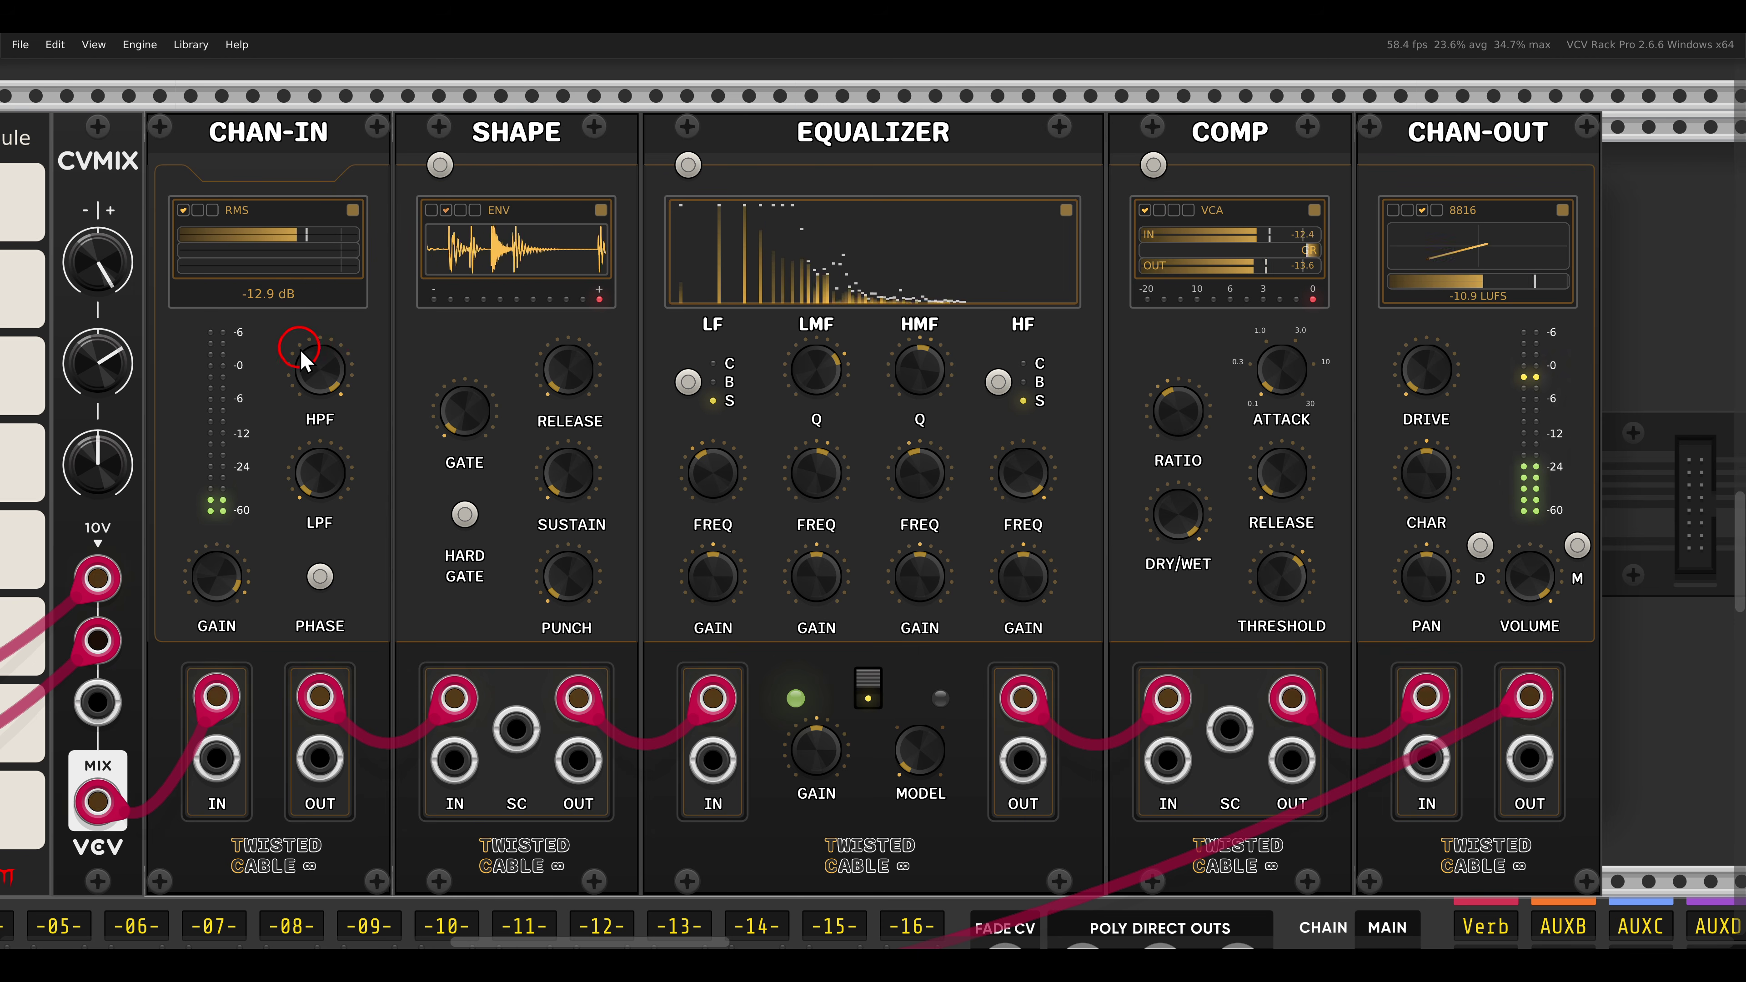
Go over CHAN-IN's display, filter and phase controls, and raise the gate threshold on the SHAPE module
{"action": "right_click", "coordinate": [250, 156]}
{"action": "left_click", "coordinate": [230, 161]}
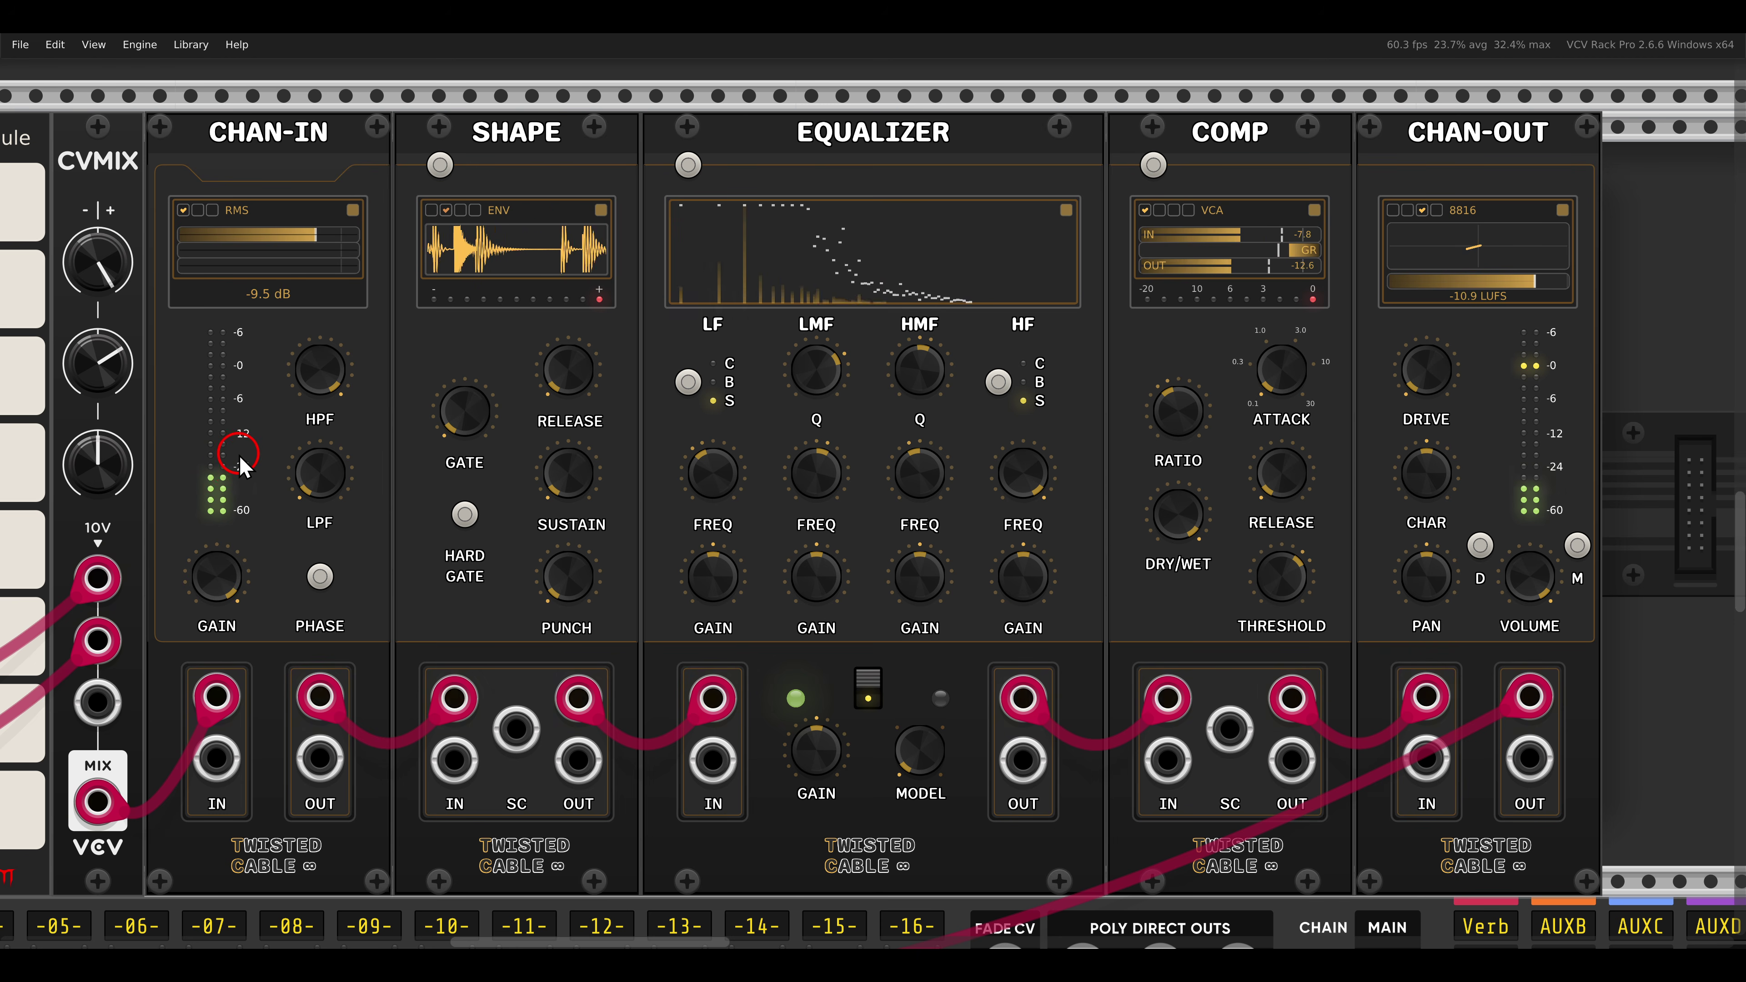
{"action": "left_click_drag", "start_coordinate": [337, 533], "coordinate": [323, 330]}
{"action": "mouse_move", "coordinate": [329, 473]}
{"action": "left_mouse_down"}
{"action": "mouse_move", "coordinate": [324, 222]}
{"action": "mouse_move", "coordinate": [331, 468]}
{"action": "left_mouse_up"}
{"action": "left_click", "coordinate": [318, 576]}
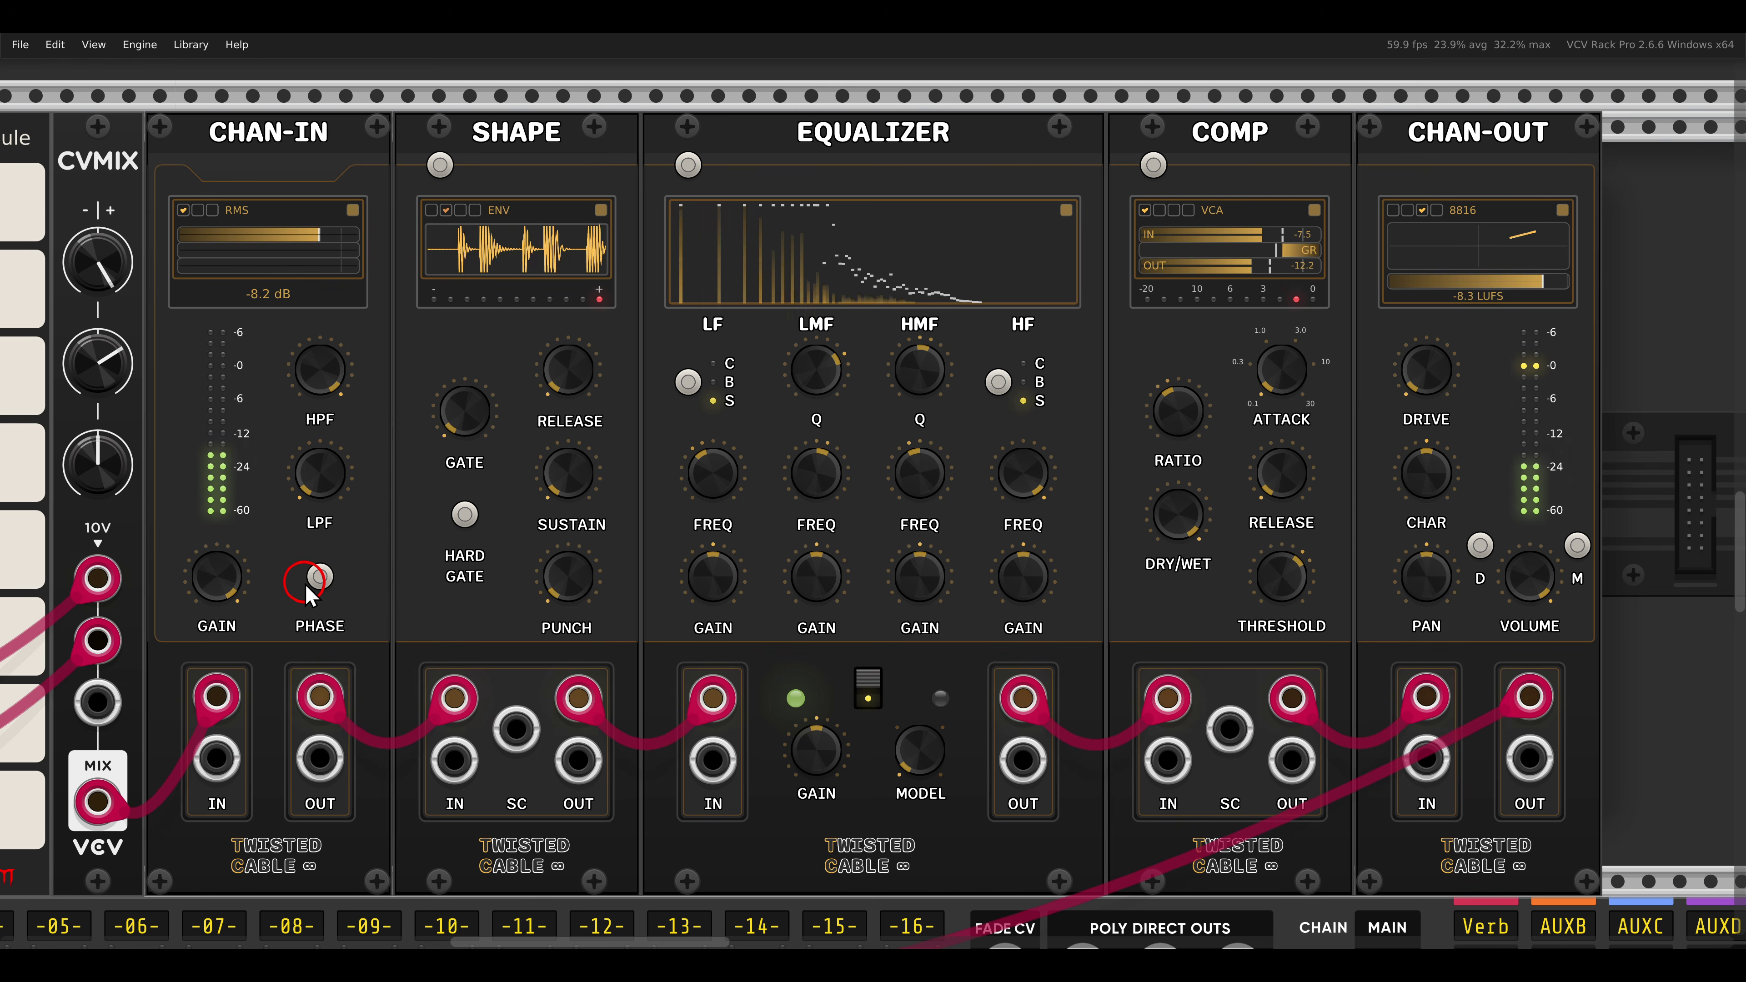
{"action": "left_click", "coordinate": [470, 401]}
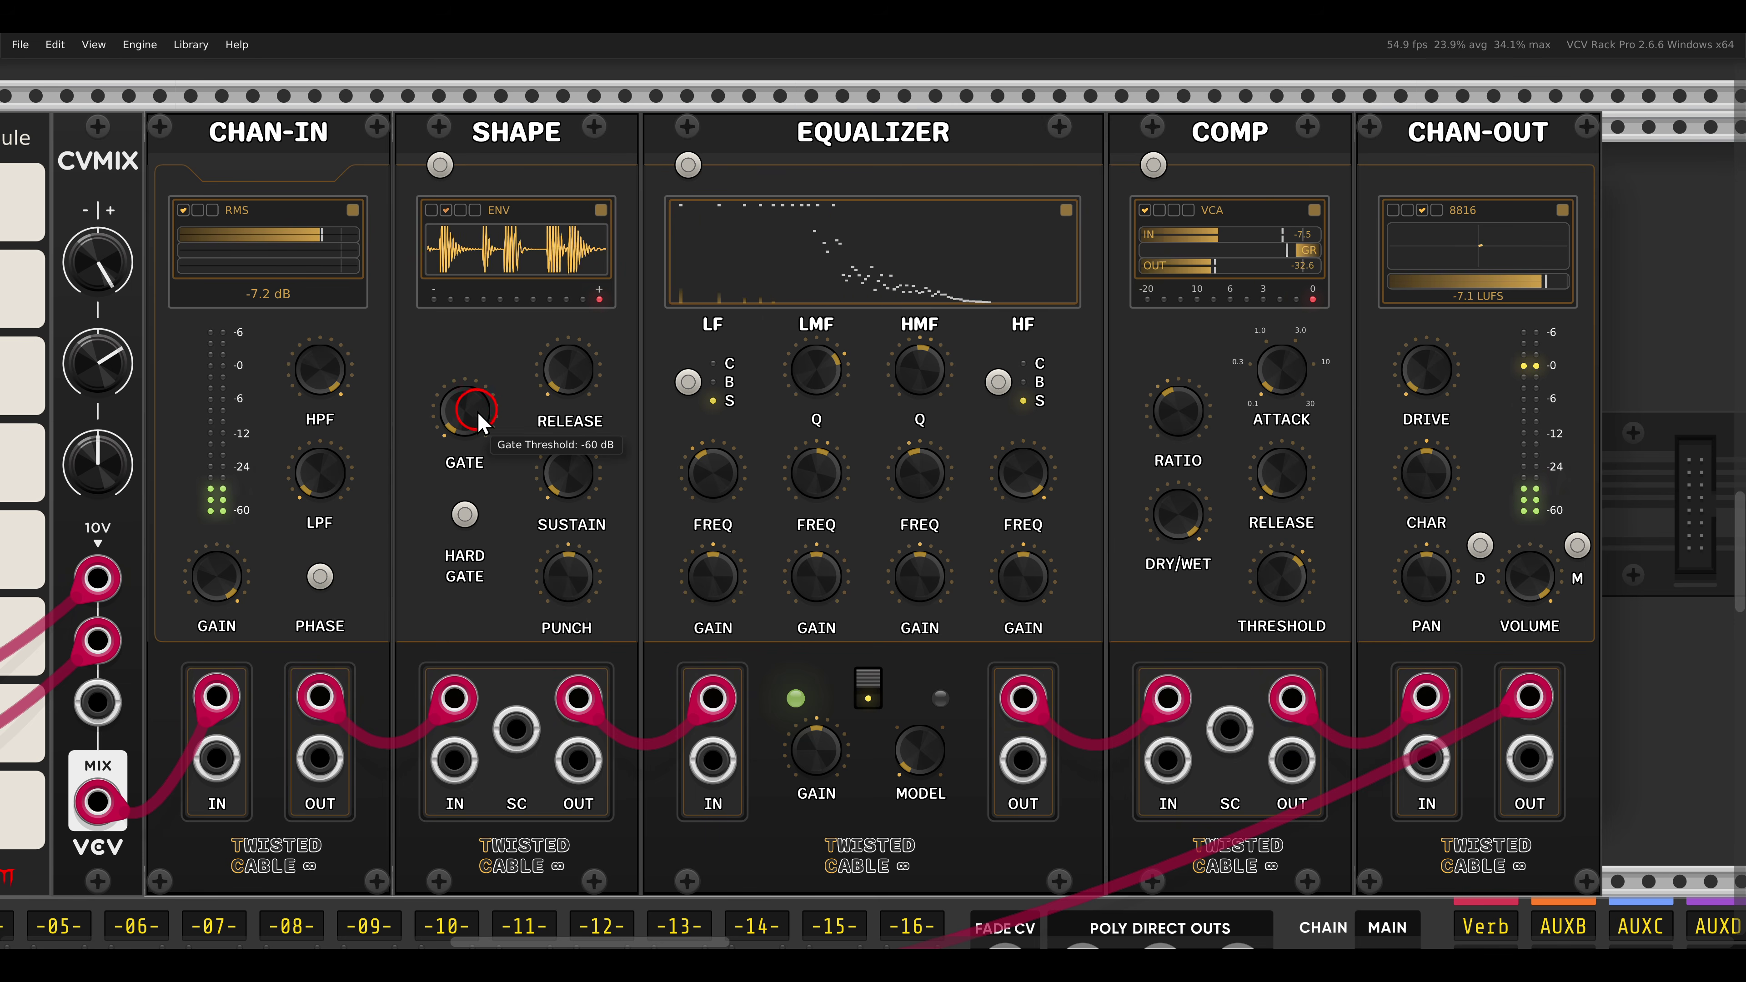
{"action": "mouse_move", "coordinate": [476, 404]}
{"action": "left_mouse_down"}
{"action": "mouse_move", "coordinate": [459, 227]}
{"action": "mouse_move", "coordinate": [464, 402]}
{"action": "left_mouse_up"}
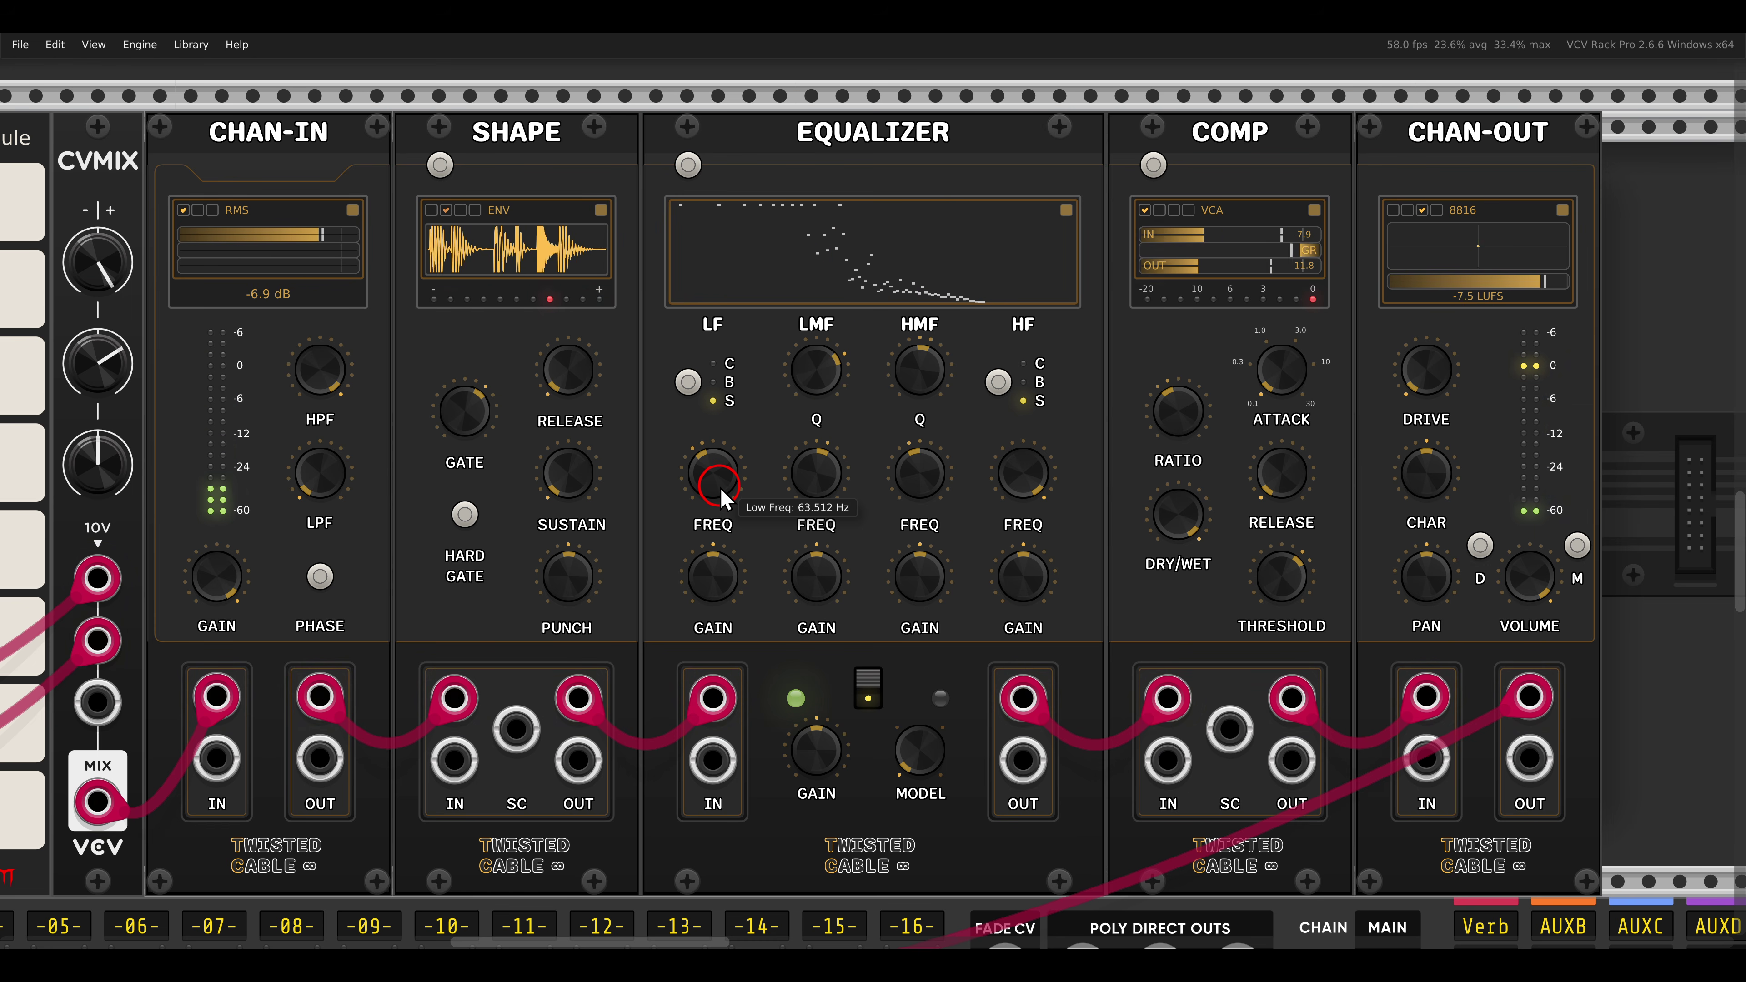
Boost the low-band gain on the EQUALIZER and adjust the low-band frequency
{"action": "left_click", "coordinate": [715, 577]}
{"action": "left_click_drag", "start_coordinate": [715, 575], "coordinate": [715, 529]}
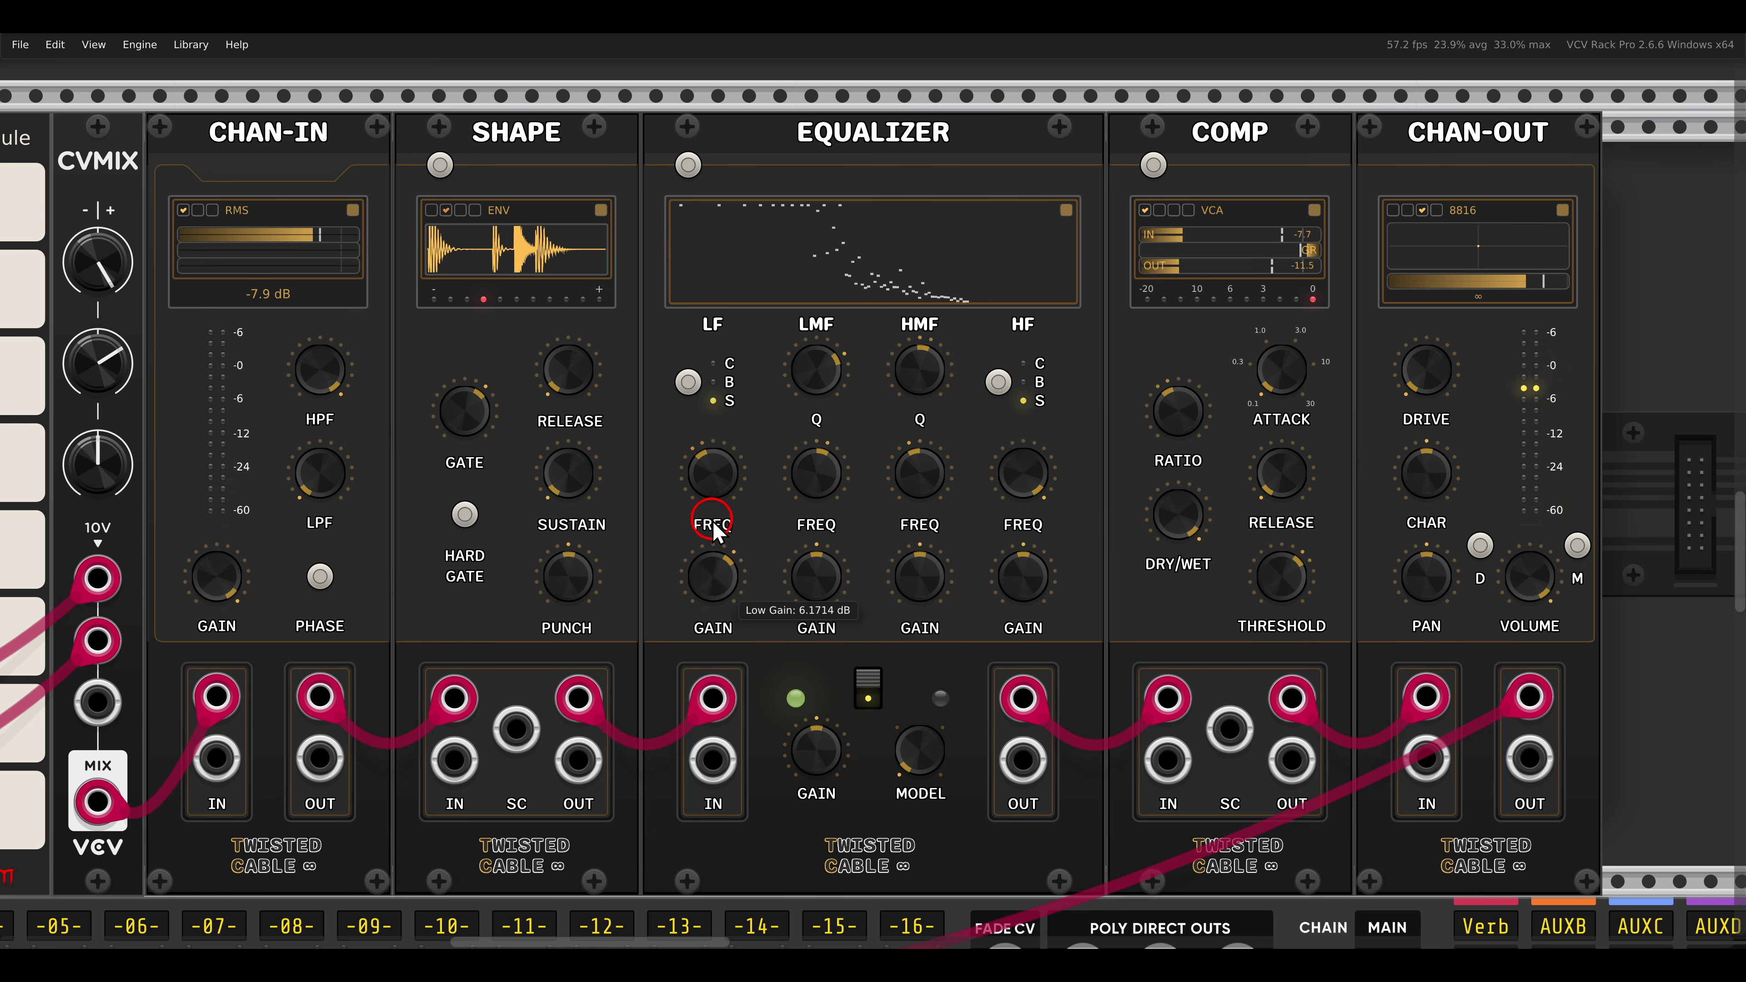
{"action": "left_click_drag", "start_coordinate": [708, 467], "coordinate": [707, 486]}
Boost the EQUALIZER's high-band gain to about 14.9 dB and lower the high-band frequency
{"action": "left_click", "coordinate": [1023, 578]}
{"action": "left_click_drag", "start_coordinate": [1008, 533], "coordinate": [1008, 530]}
{"action": "left_click_drag", "start_coordinate": [1023, 473], "coordinate": [1035, 631]}
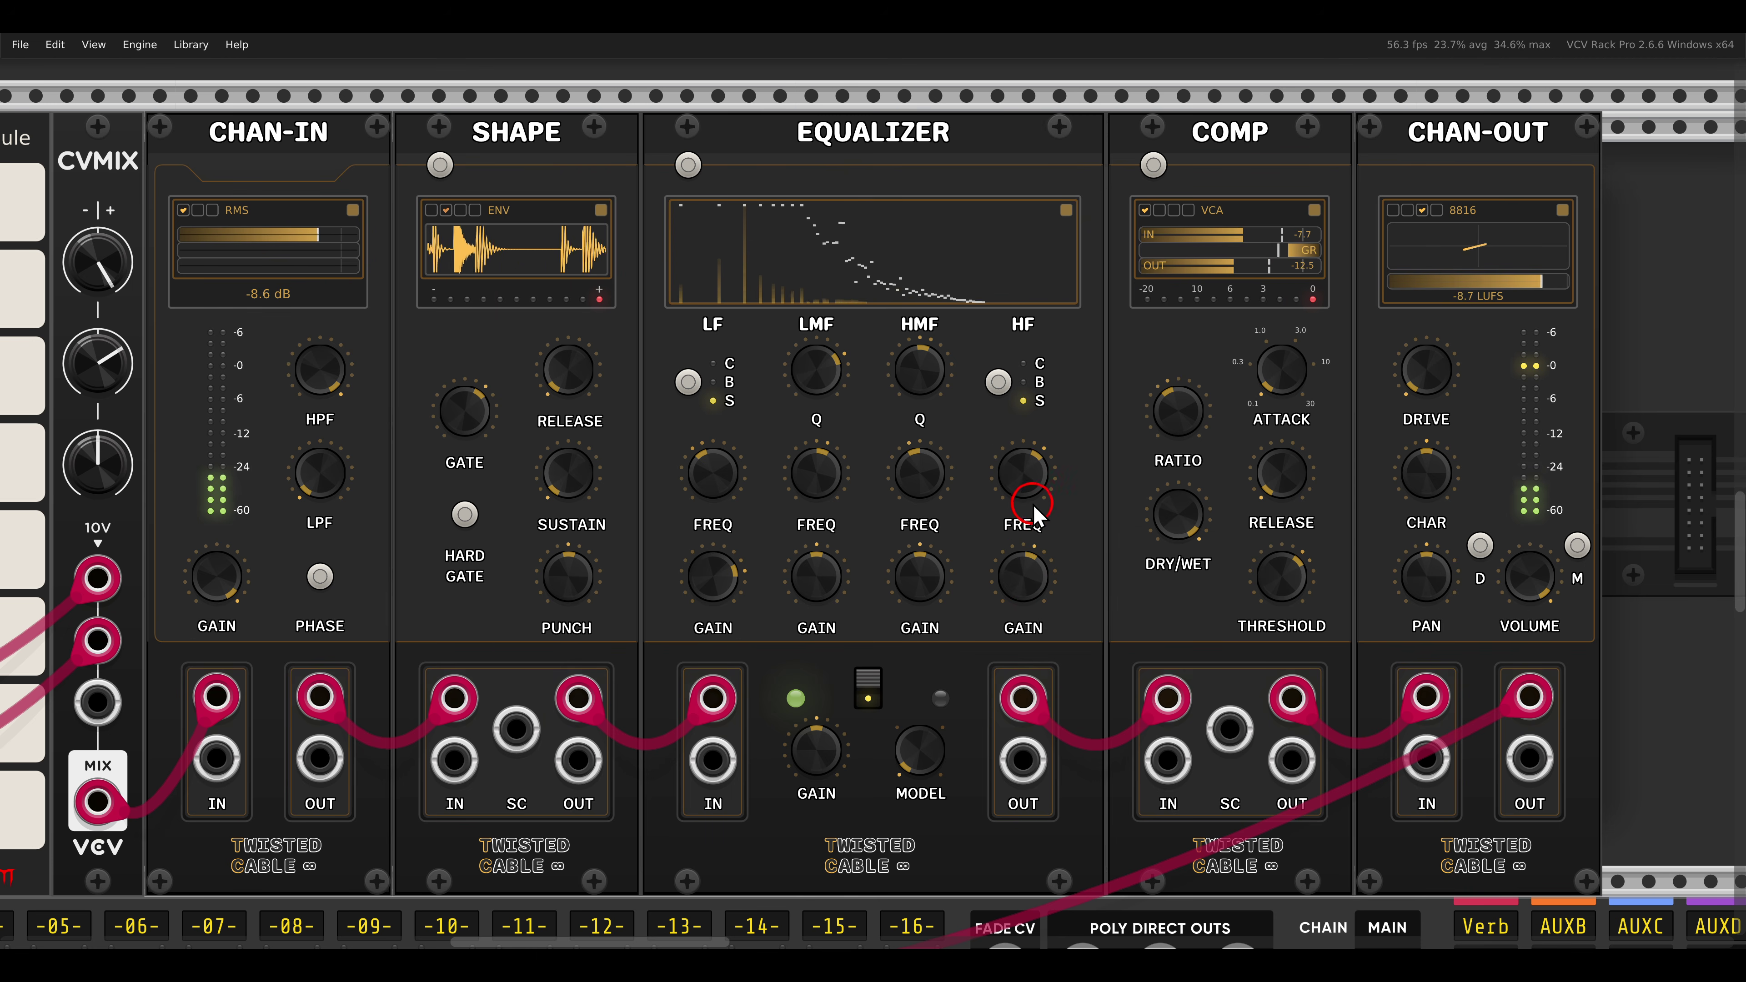
{"action": "left_click_drag", "start_coordinate": [1034, 512], "coordinate": [1034, 585]}
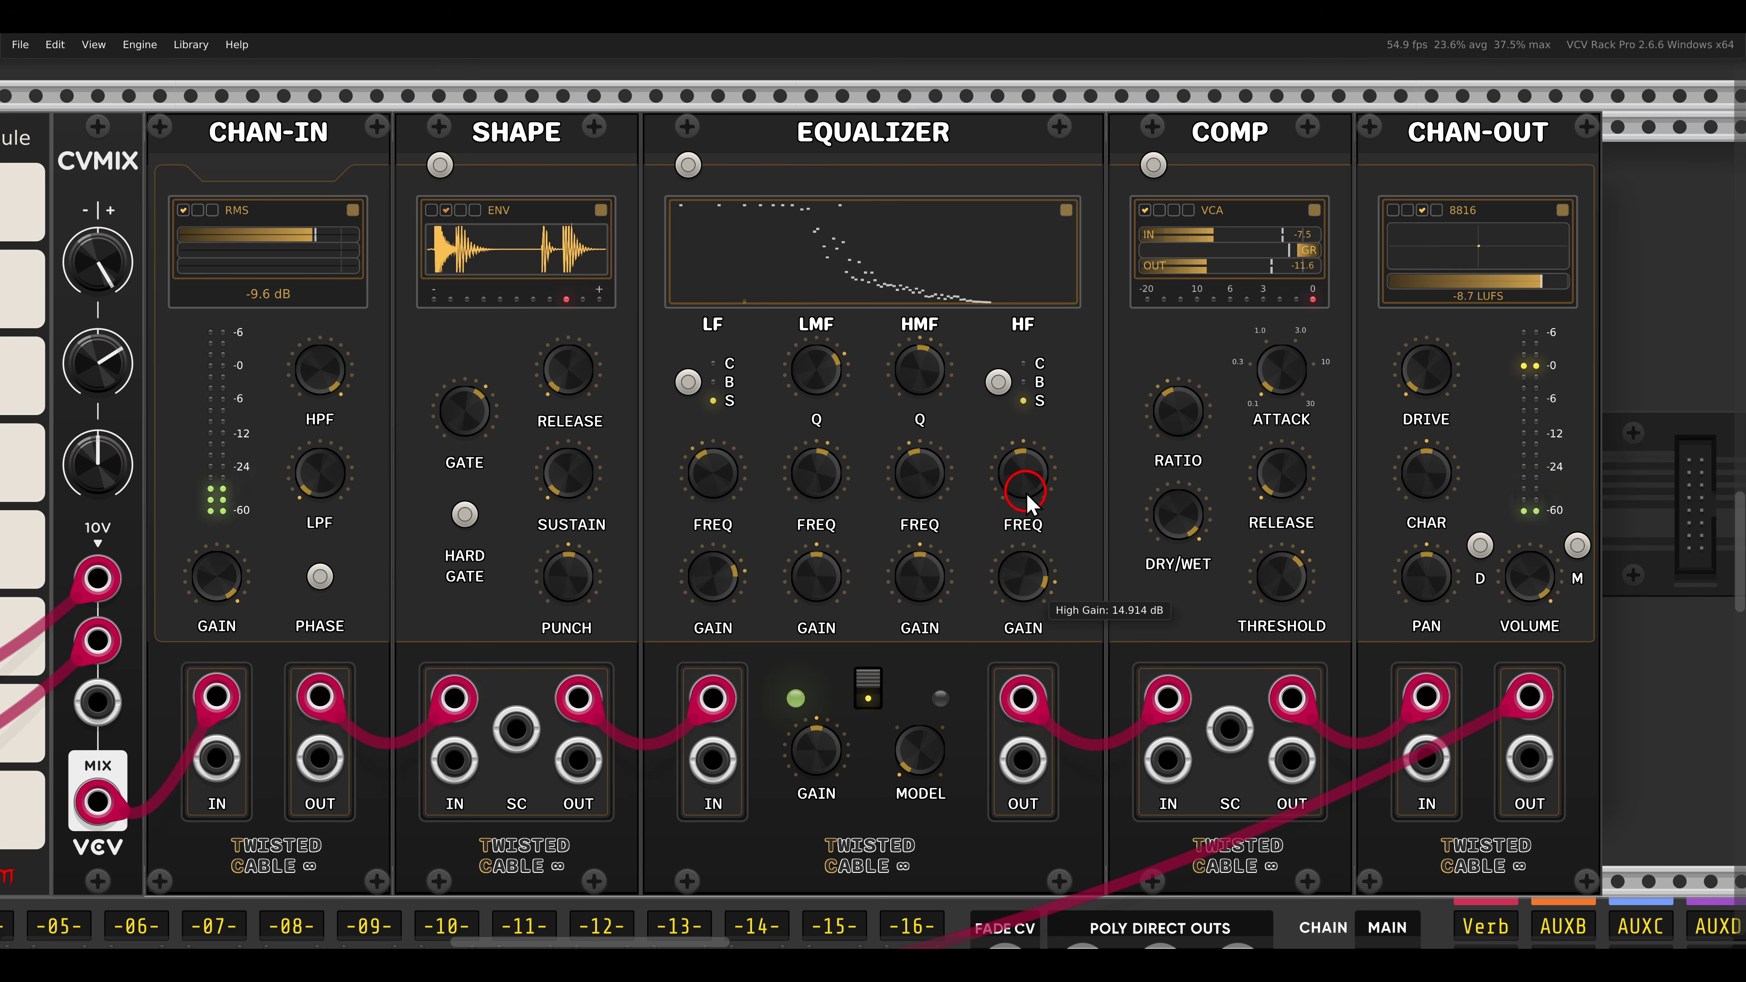
{"action": "left_click_drag", "start_coordinate": [1029, 509], "coordinate": [1022, 496]}
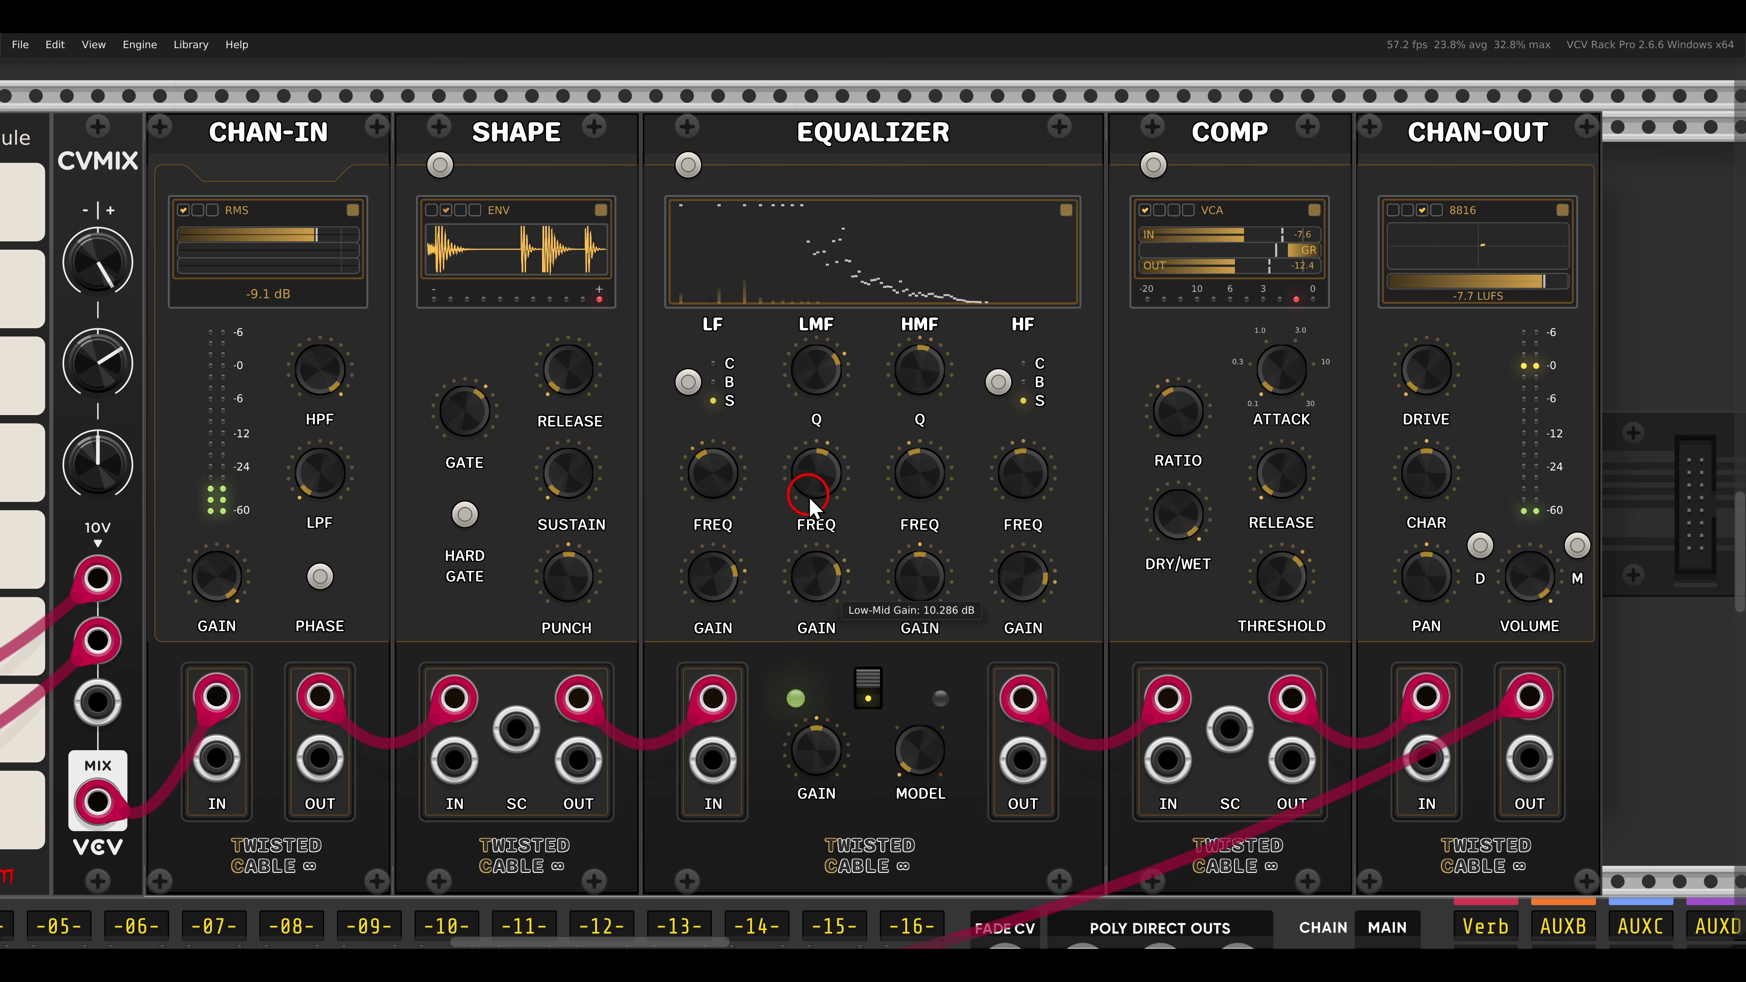
Boost the EQUALIZER's low-mid and high-mid gains, and set the high-mid frequency to about 1593 Hz
{"action": "left_click_drag", "start_coordinate": [807, 457], "coordinate": [825, 513]}
{"action": "left_click", "coordinate": [814, 585]}
{"action": "left_click_drag", "start_coordinate": [915, 577], "coordinate": [913, 490]}
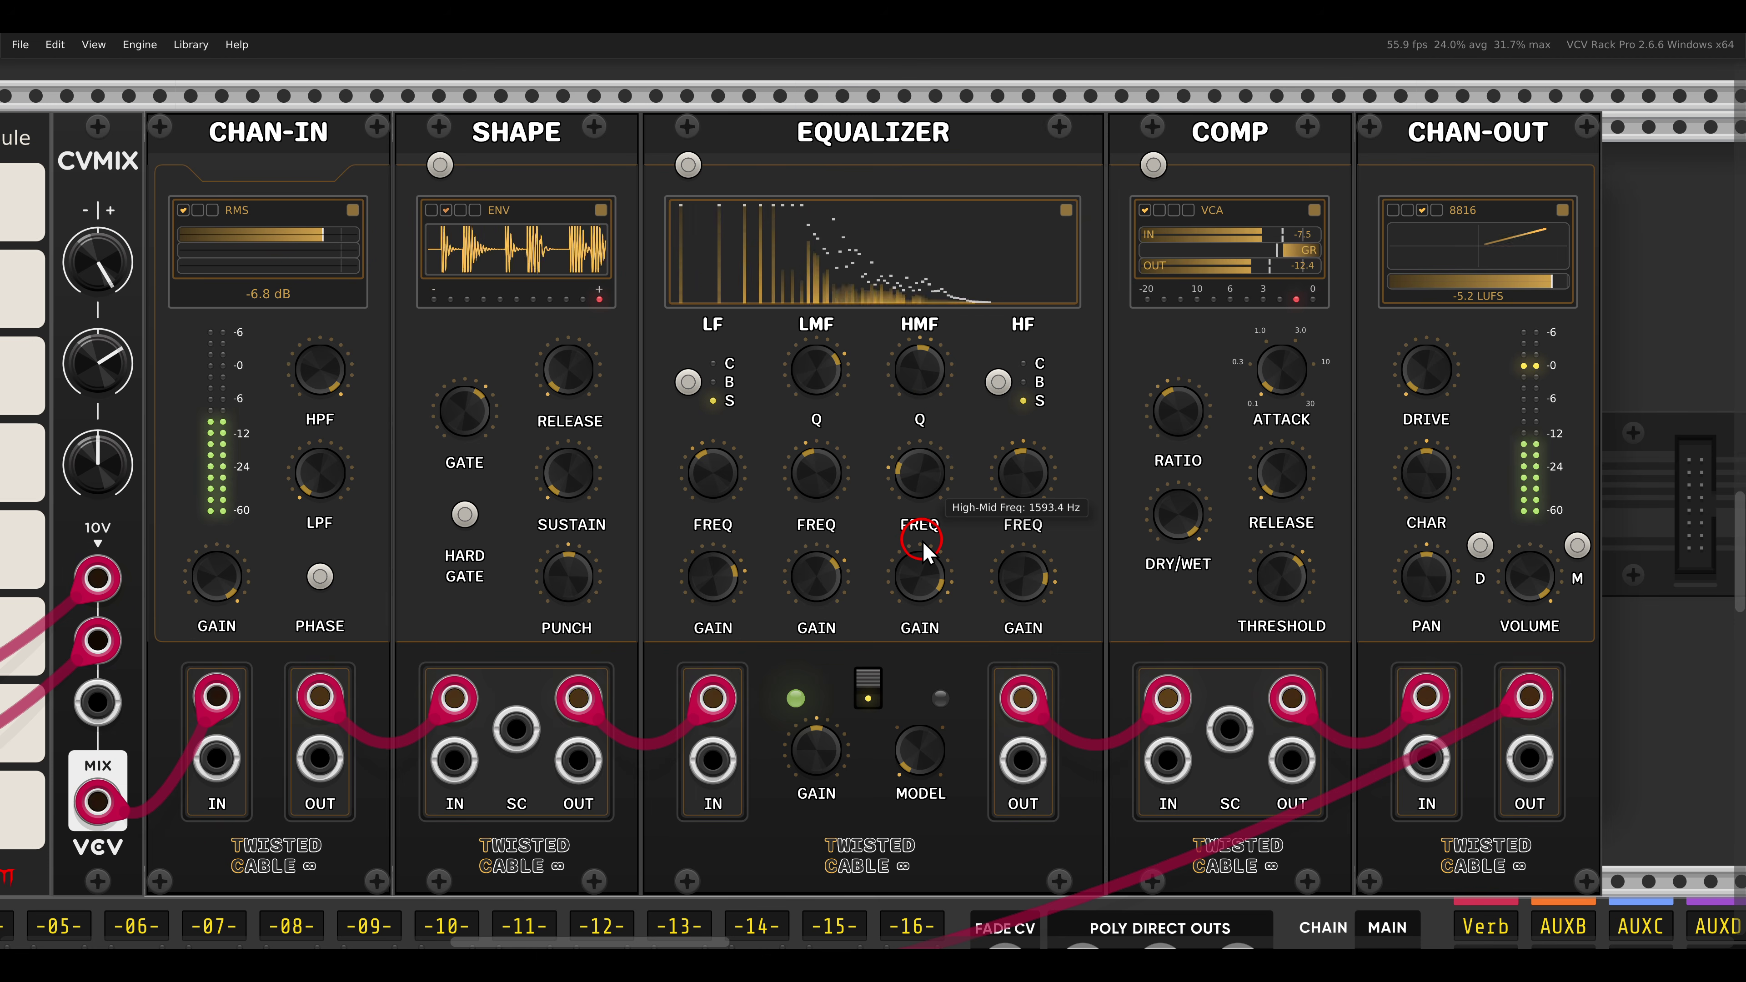
{"action": "mouse_move", "coordinate": [926, 581]}
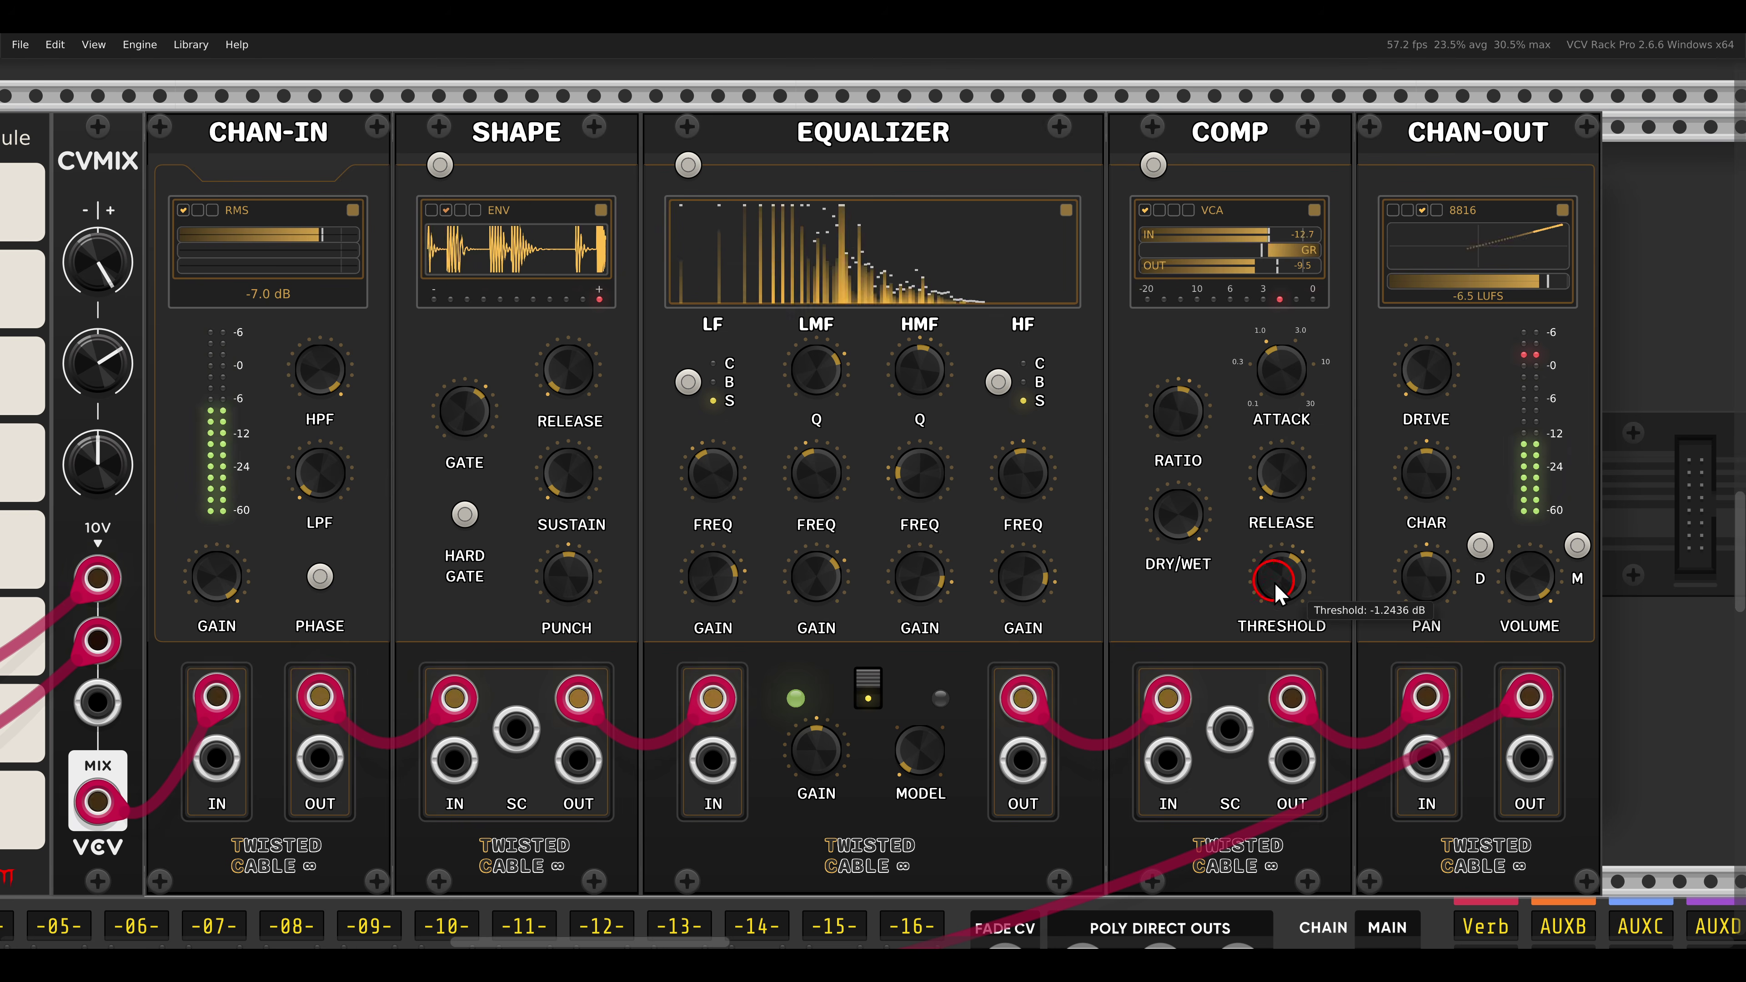
Enable auto makeup gain on COMP and try the FET compressor type before settling on Optical
{"action": "right_click", "coordinate": [1193, 180]}
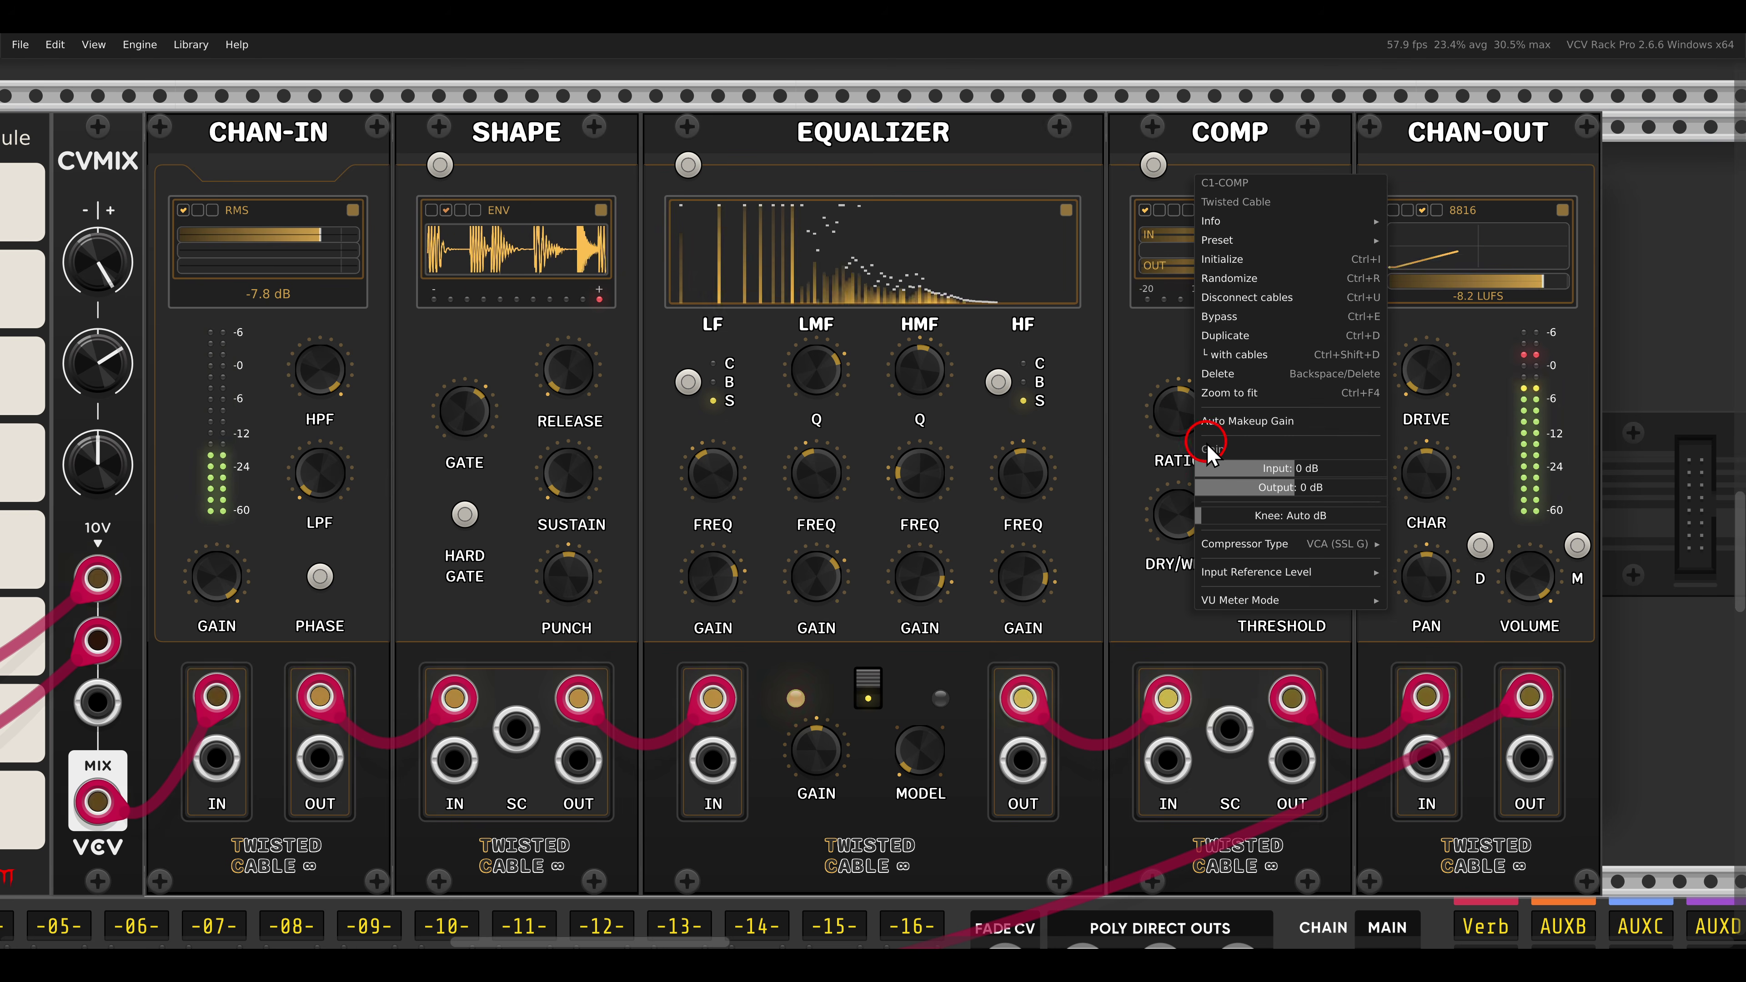
{"action": "left_click", "coordinate": [1213, 420]}
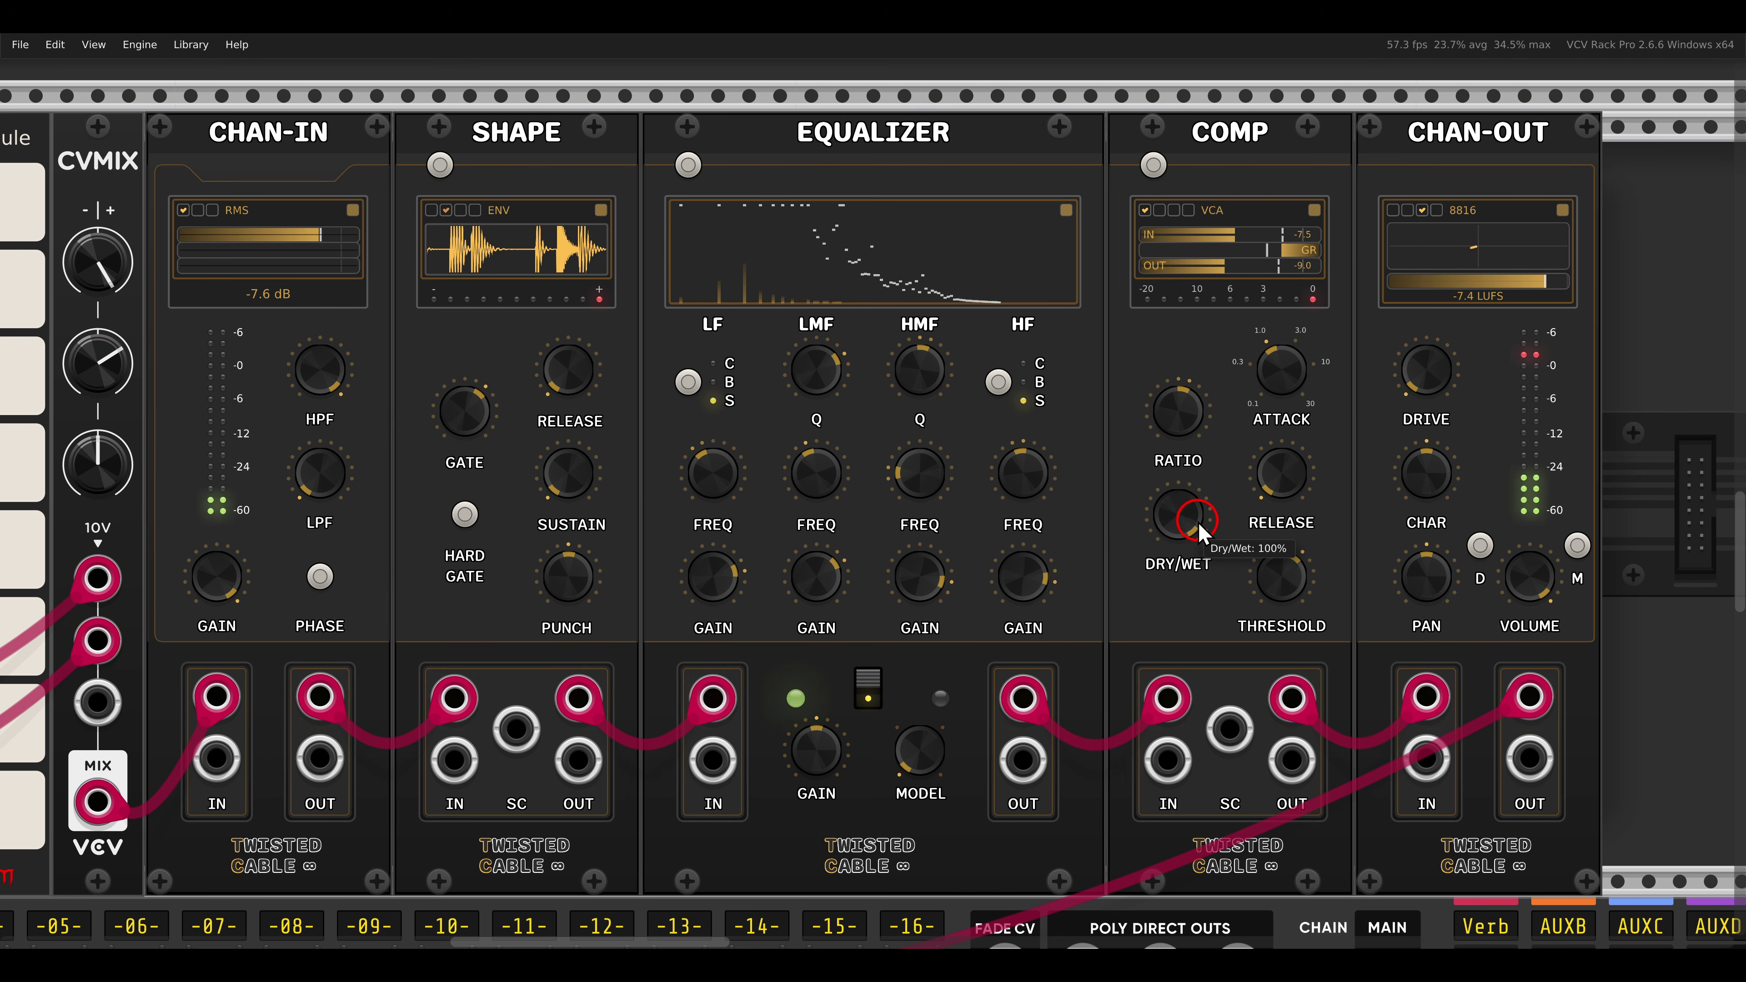
{"action": "mouse_move", "coordinate": [1174, 426]}
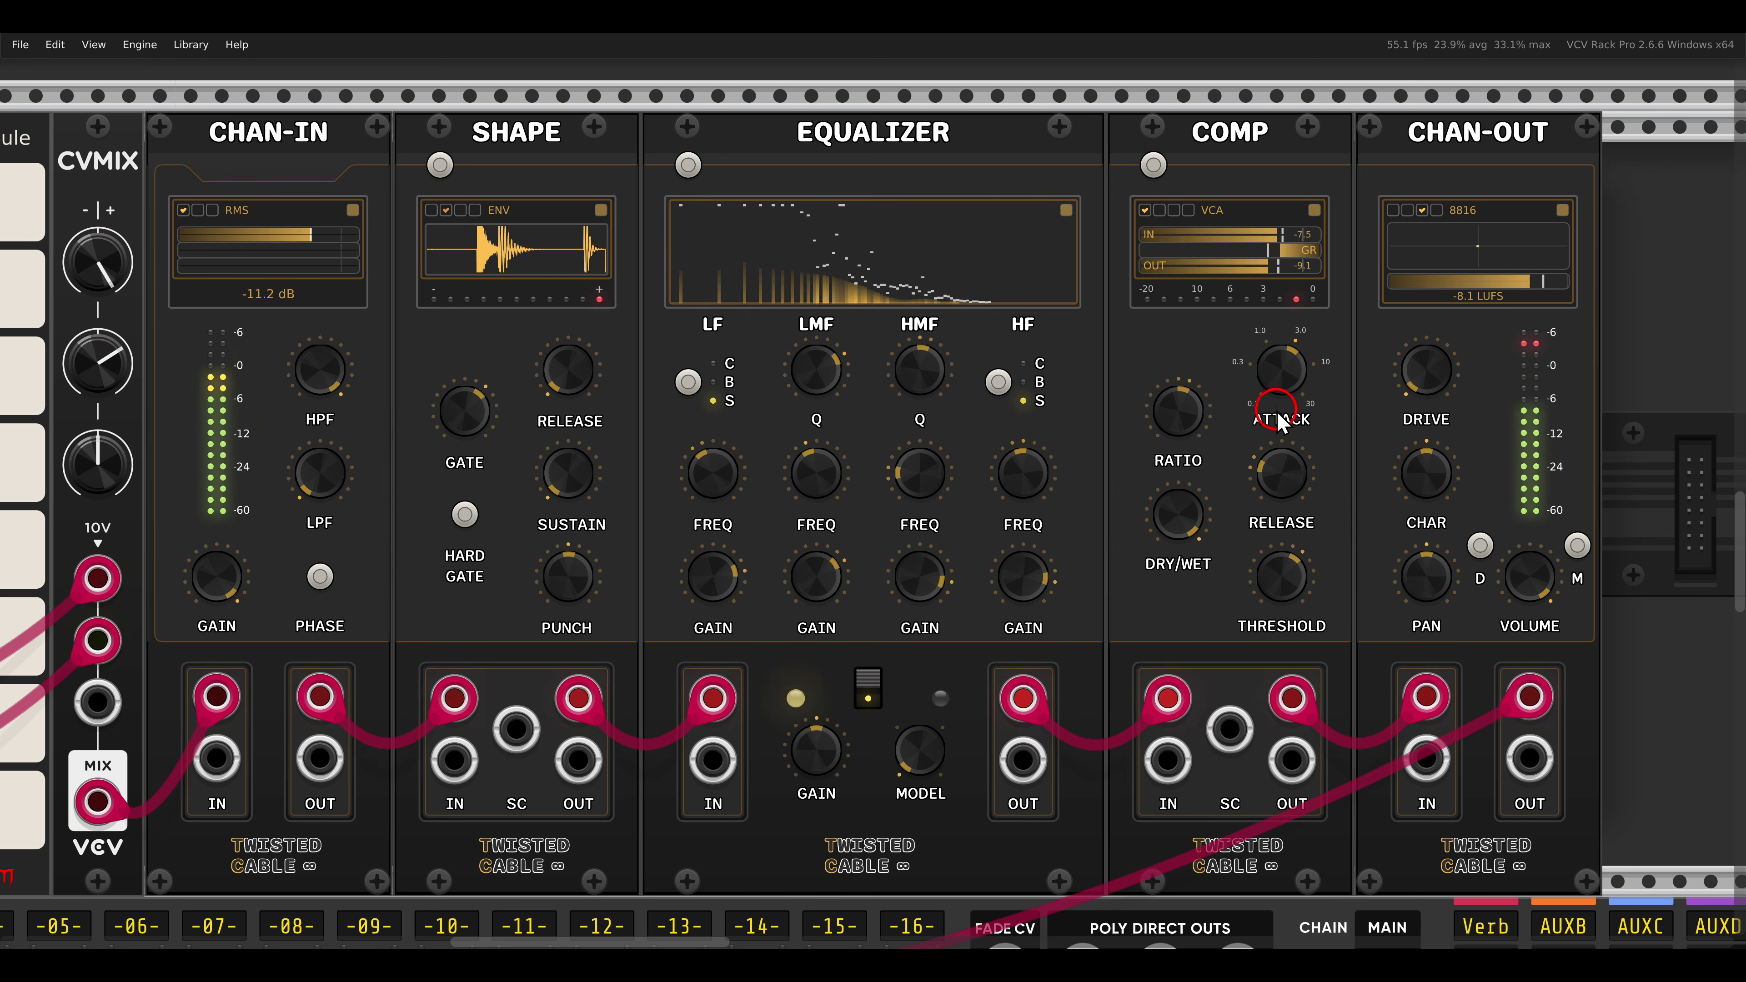
{"action": "left_click", "coordinate": [1162, 210]}
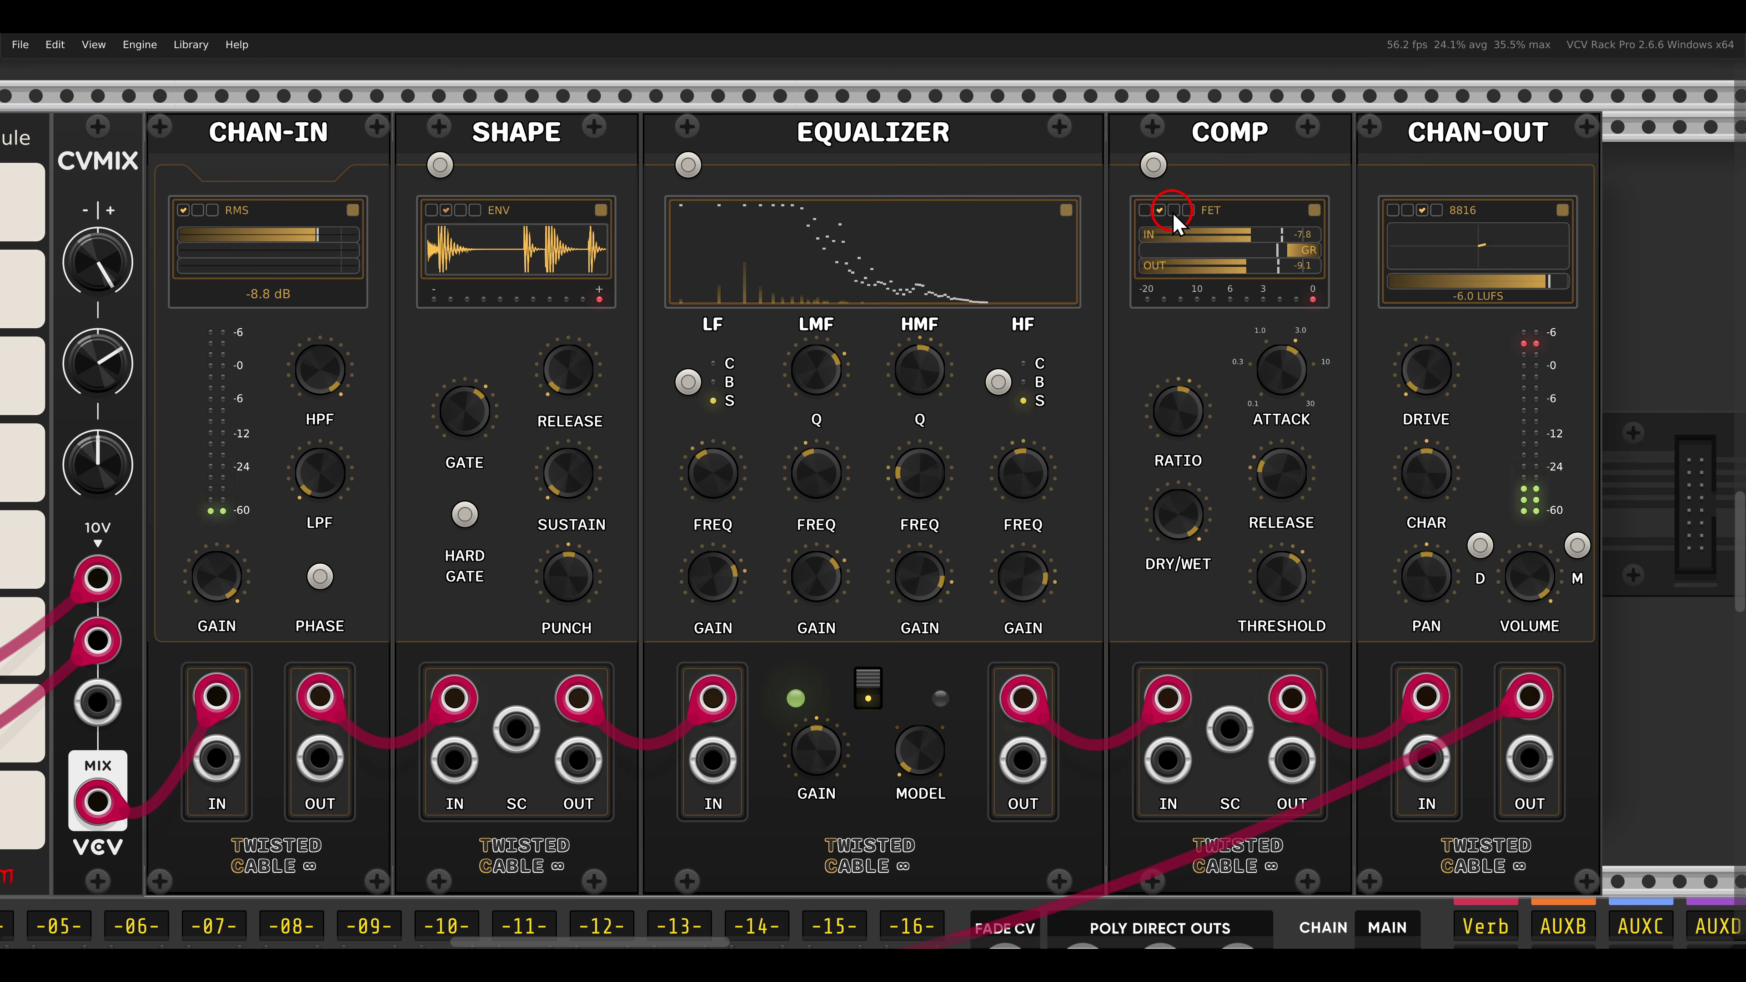
{"action": "left_click", "coordinate": [1178, 211]}
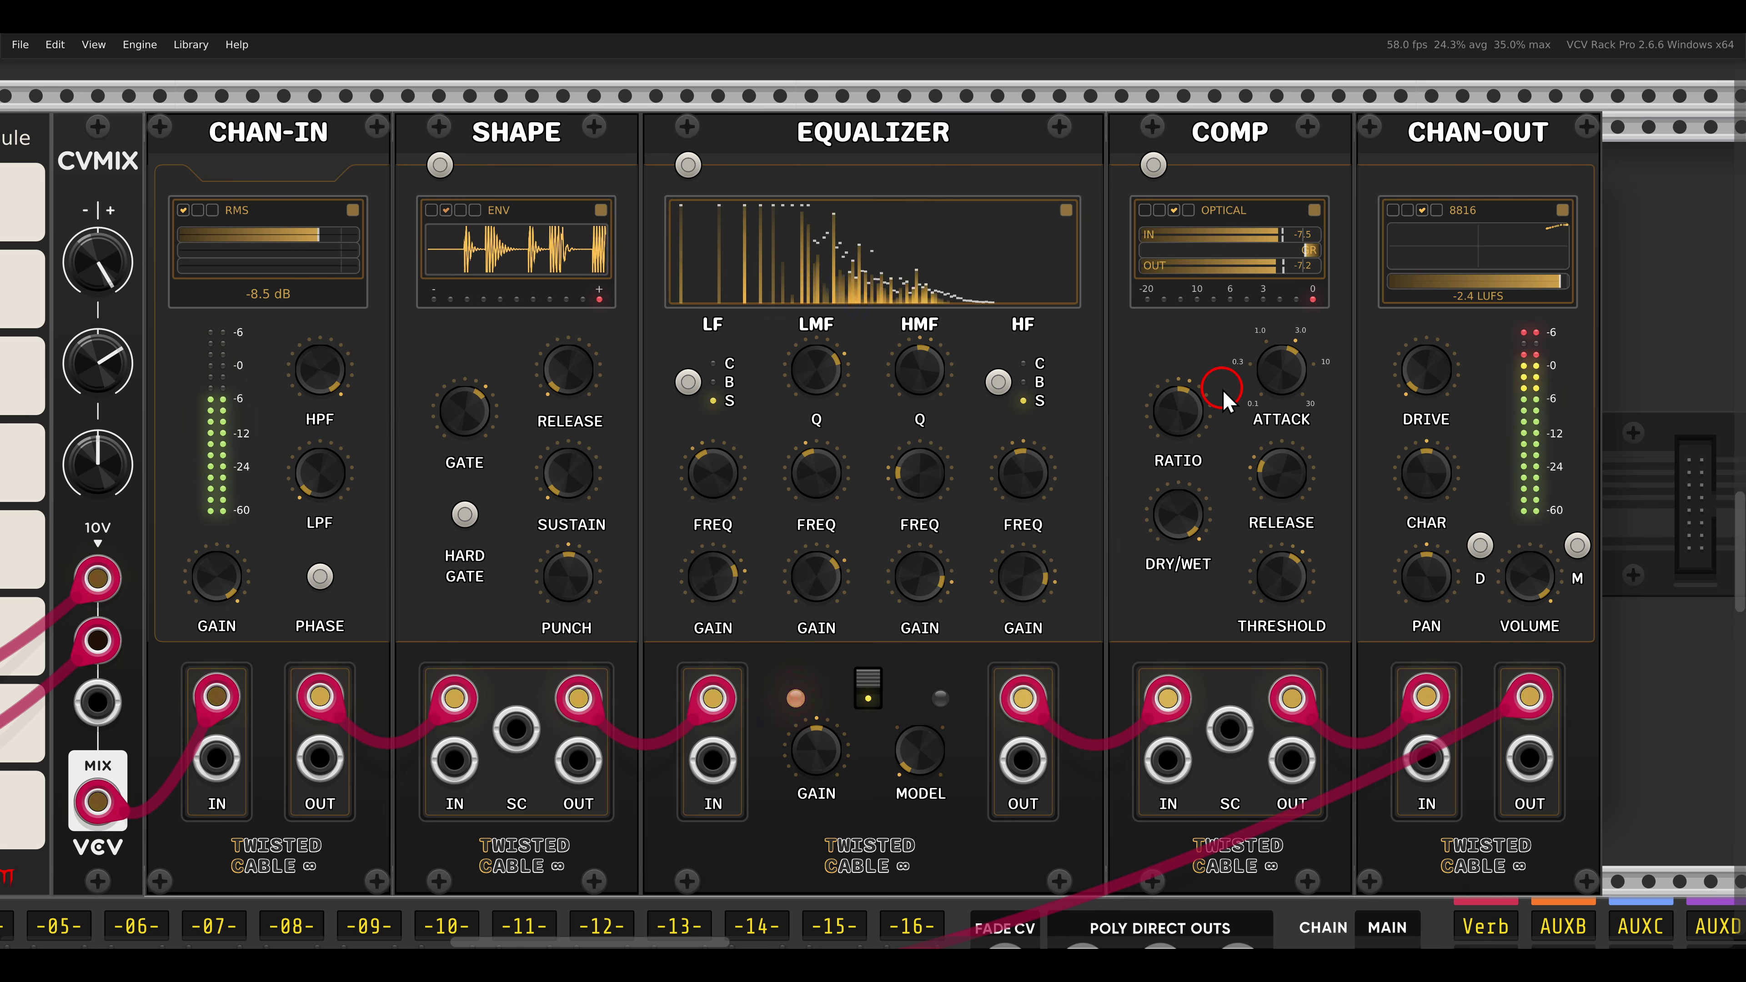
Lower the master volume on CHAN-OUT and raise its drive to about 34%
{"action": "mouse_move", "coordinate": [1521, 588]}
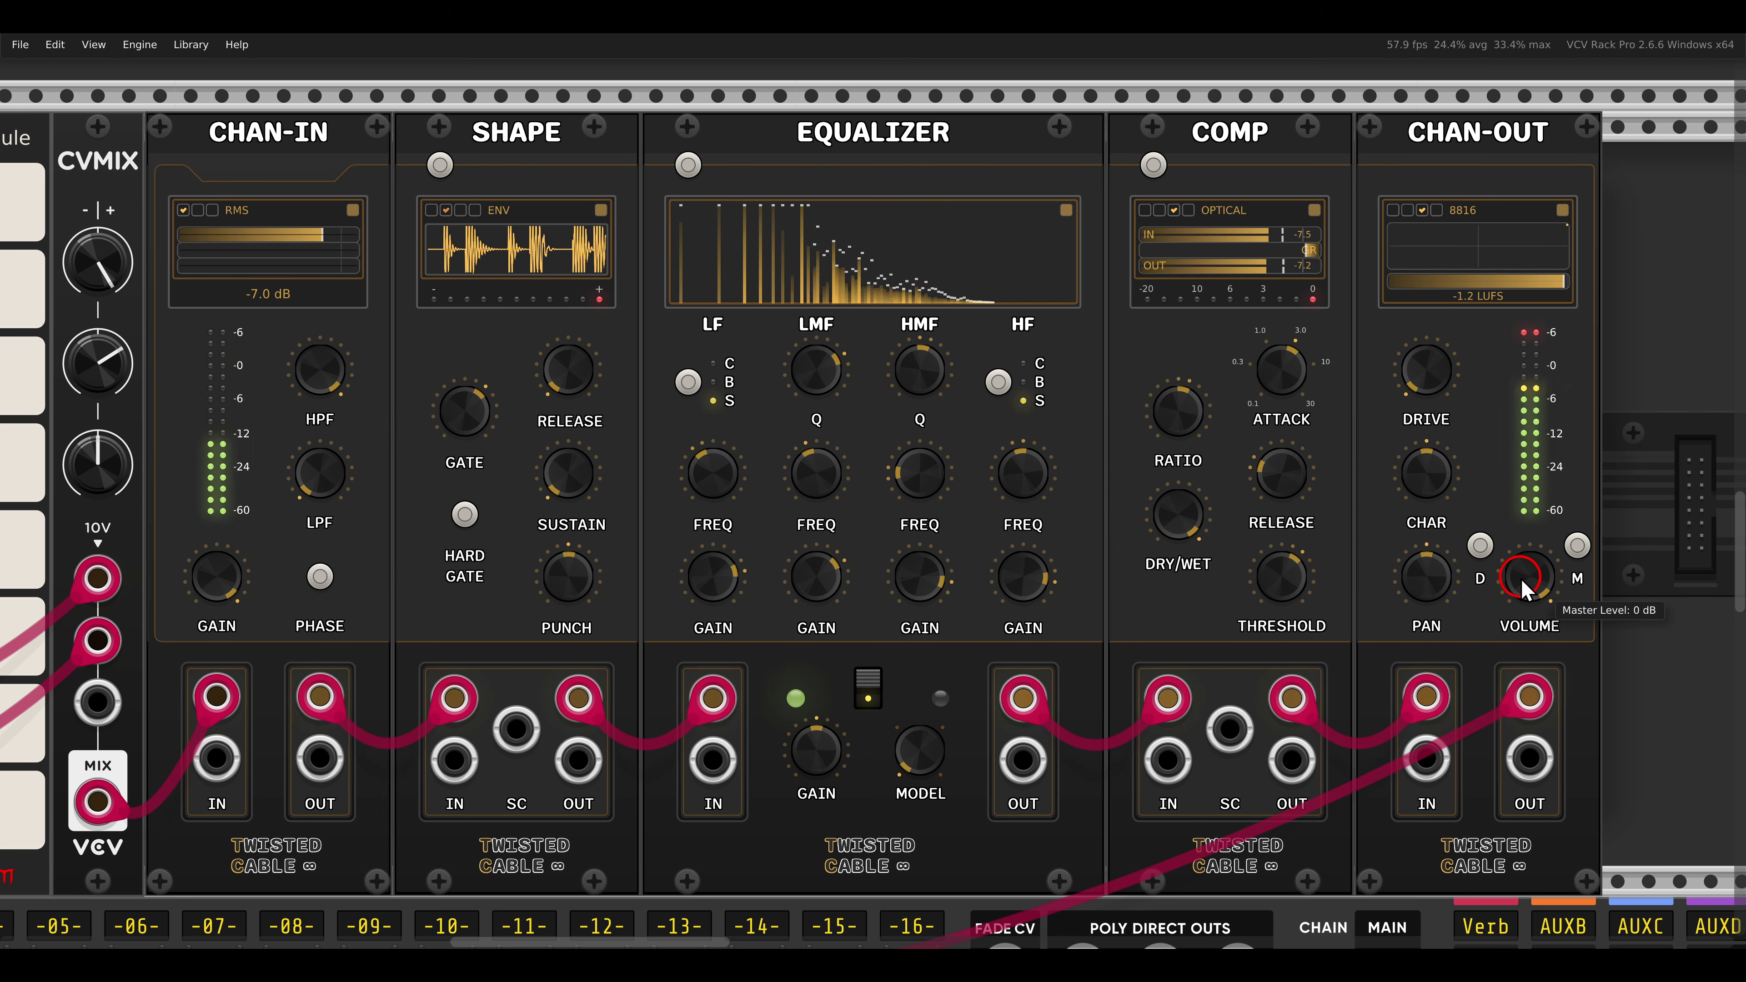
{"action": "left_click_drag", "start_coordinate": [1521, 588], "coordinate": [1521, 593]}
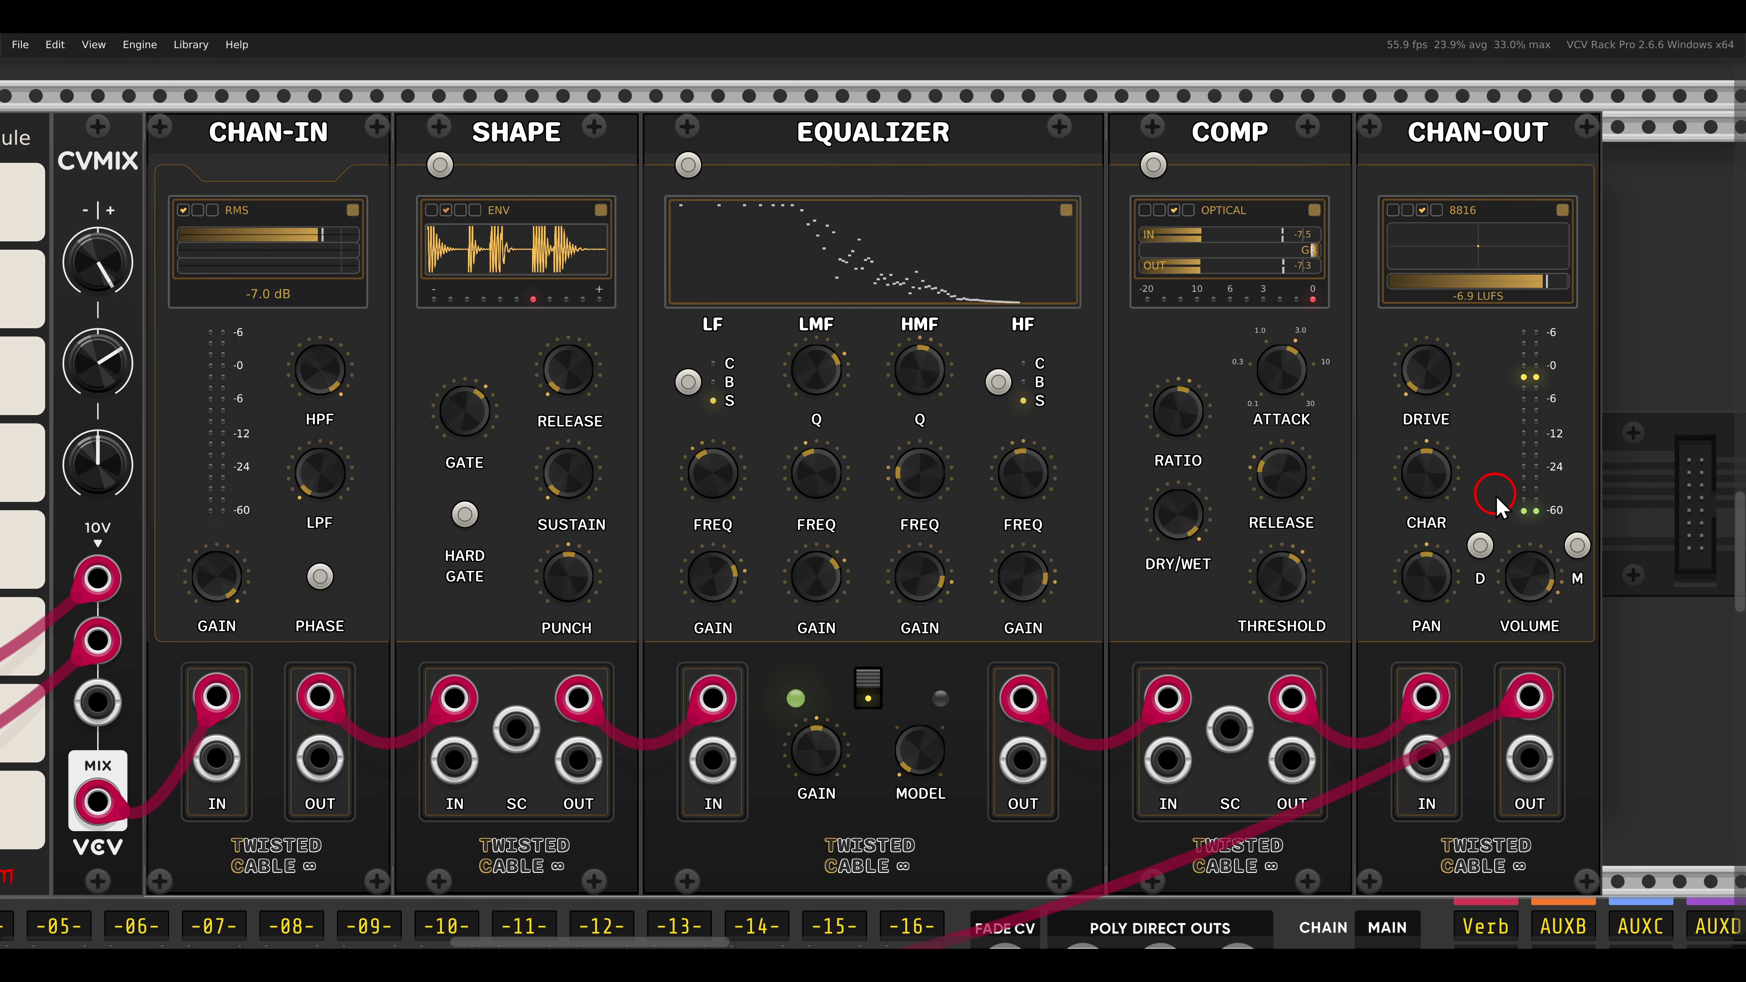
{"action": "left_click_drag", "start_coordinate": [1430, 375], "coordinate": [1434, 284]}
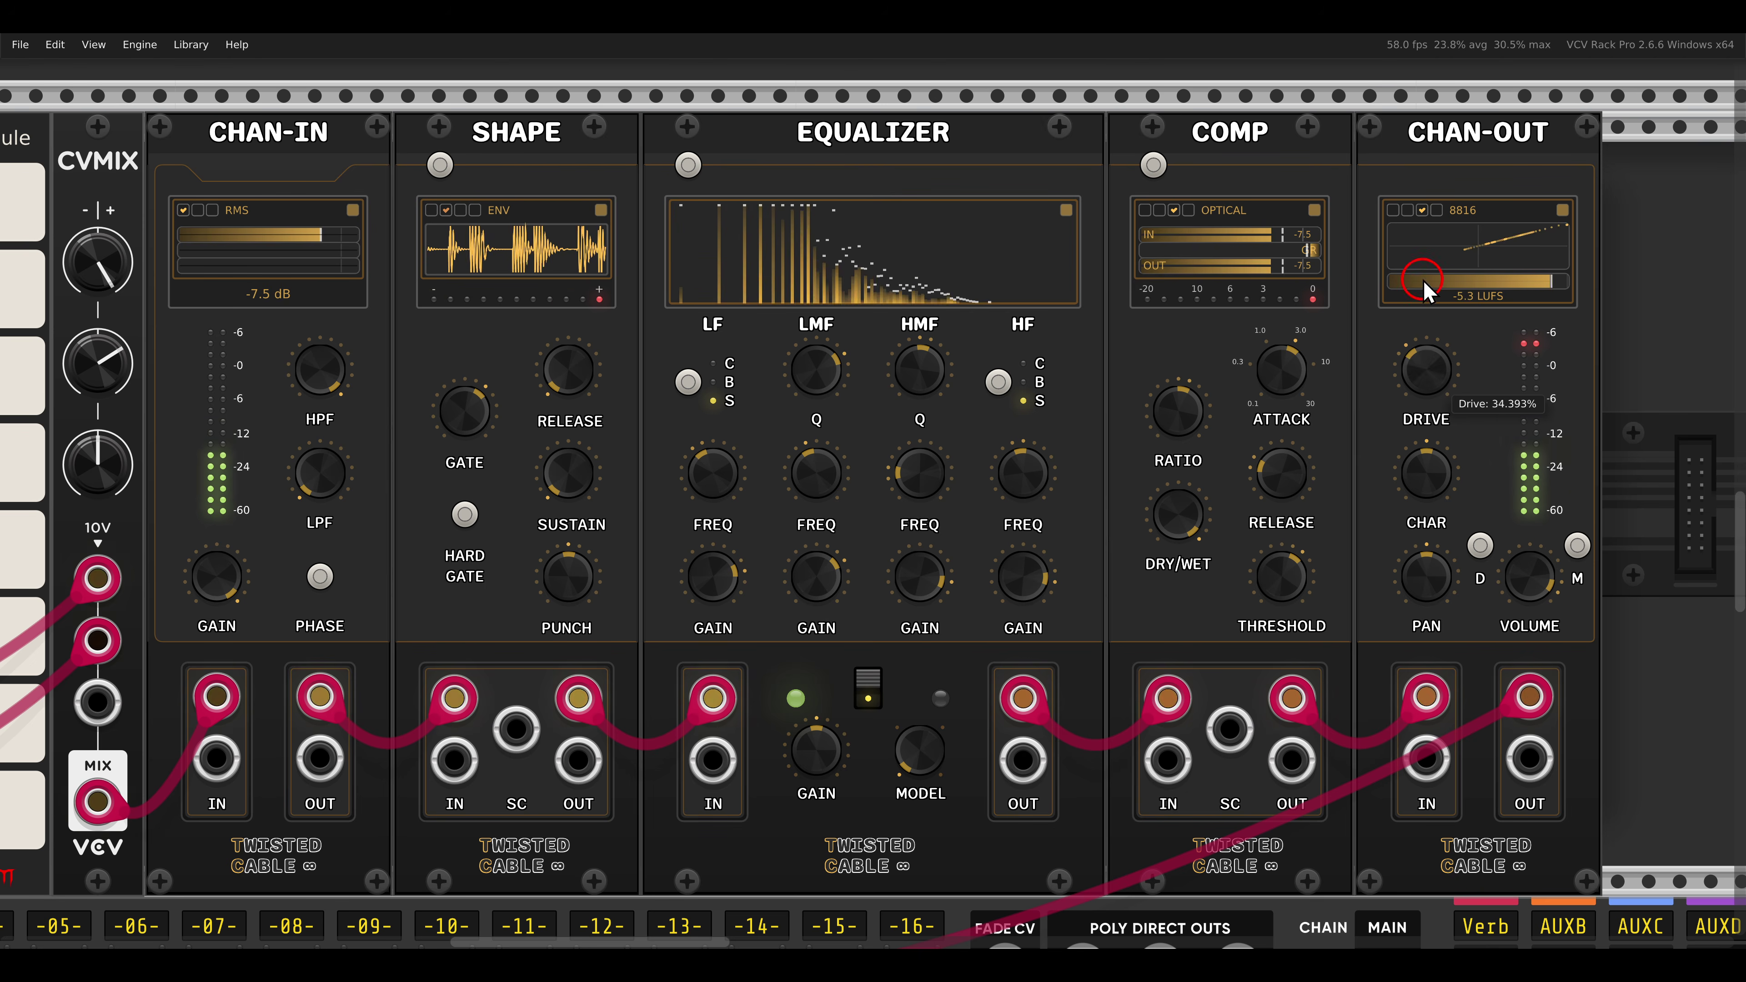
{"action": "left_click_drag", "start_coordinate": [1528, 577], "coordinate": [1530, 605]}
Push CHAN-OUT's drive to about 86% and readjust its master volume to compensate
{"action": "left_click_drag", "start_coordinate": [1418, 368], "coordinate": [1403, 273]}
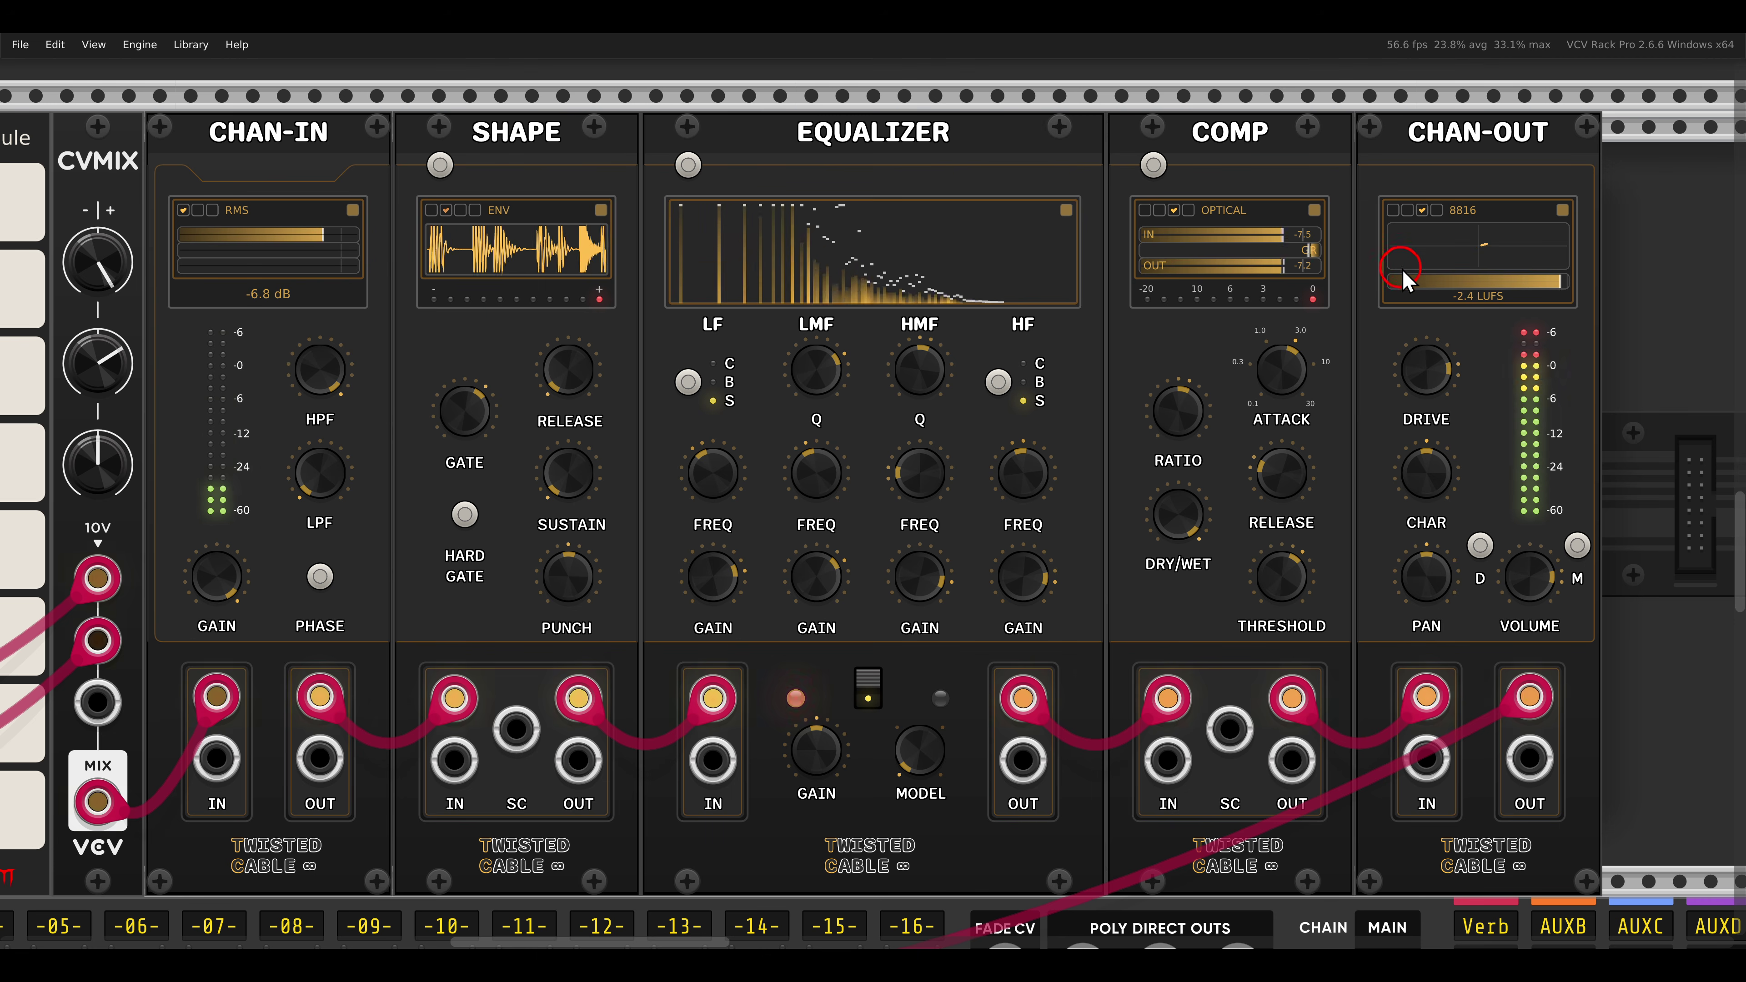
{"action": "left_click", "coordinate": [1527, 577]}
{"action": "left_click_drag", "start_coordinate": [1416, 366], "coordinate": [1414, 354]}
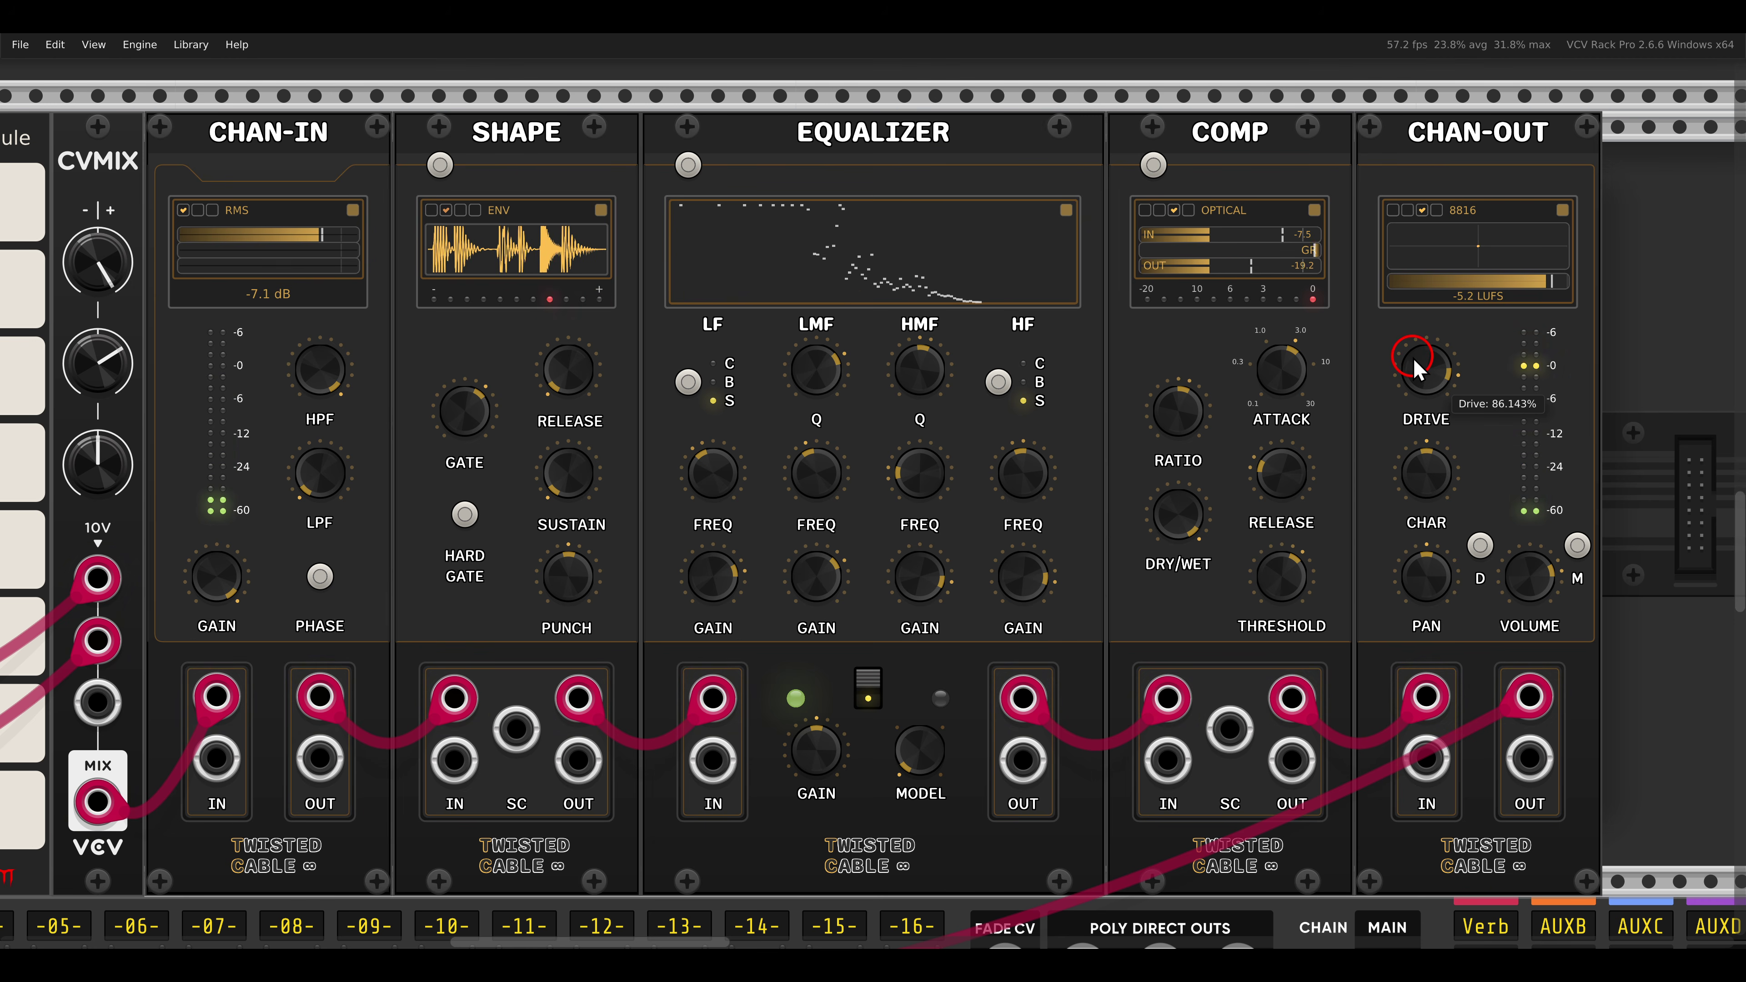
{"action": "mouse_move", "coordinate": [1527, 577]}
{"action": "left_mouse_down"}
{"action": "mouse_move", "coordinate": [1527, 596]}
{"action": "mouse_move", "coordinate": [1521, 581]}
{"action": "left_mouse_up"}
{"action": "left_click_drag", "start_coordinate": [1426, 378], "coordinate": [1457, 424]}
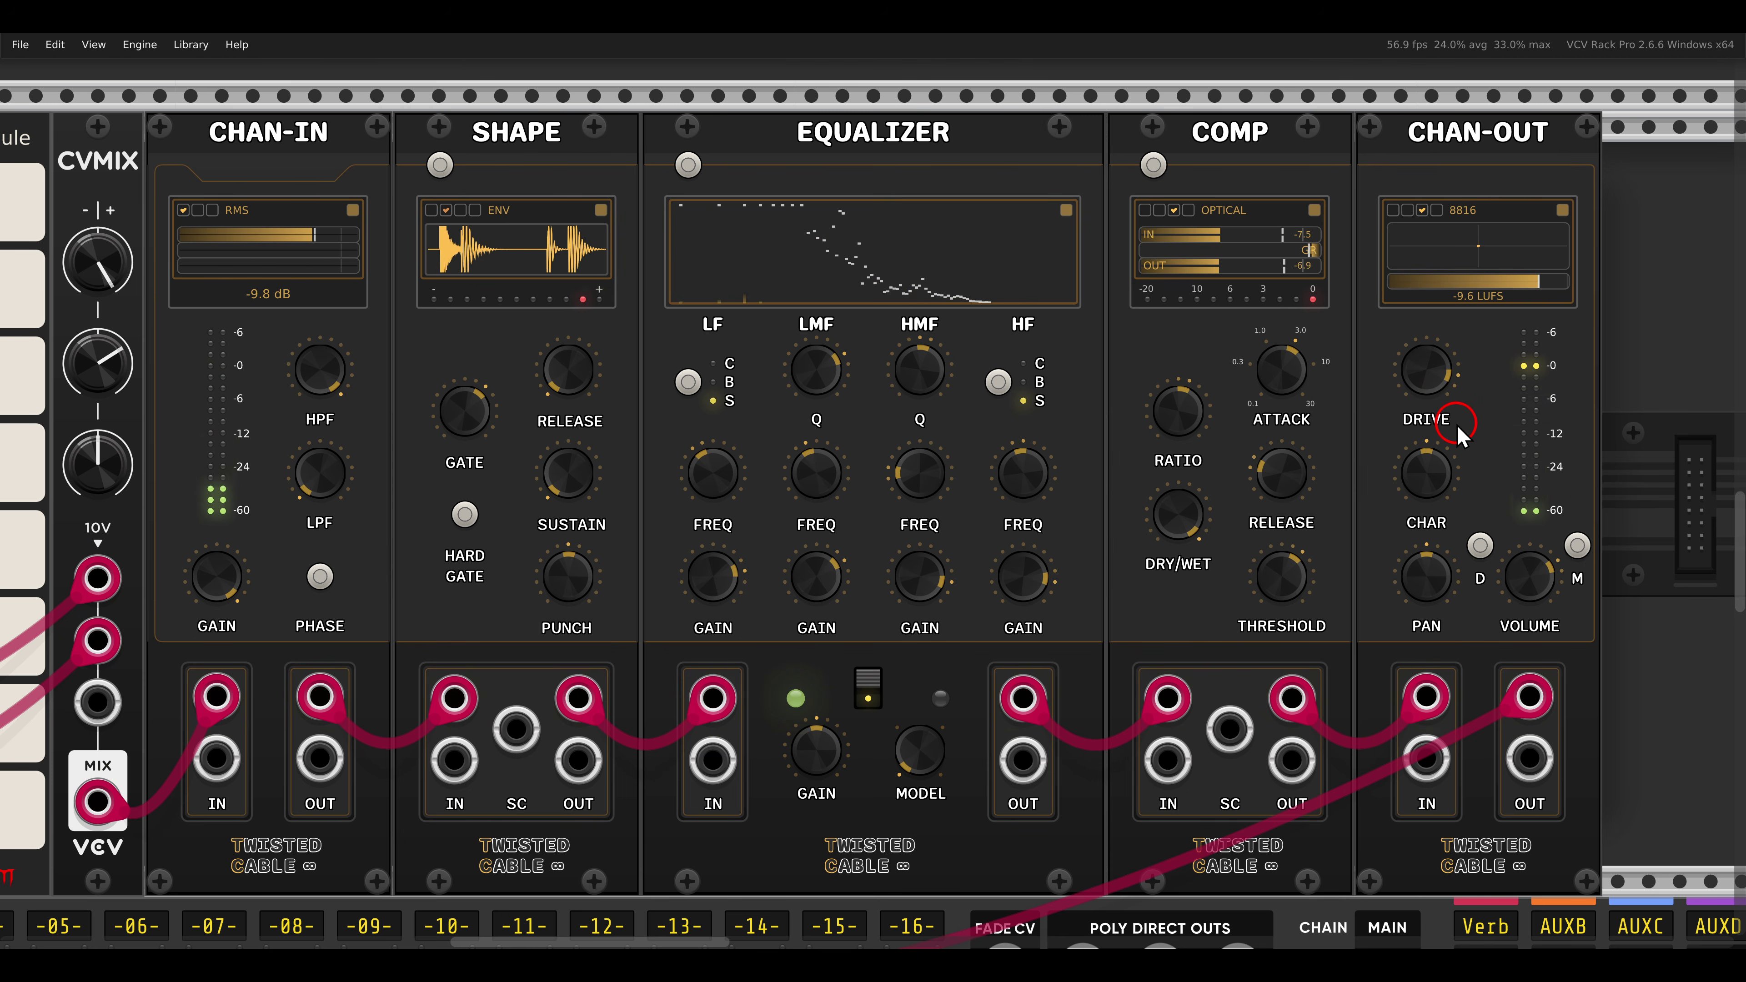
Unmute the OCTA drum patch driven by the Voxglitch Glitch Sequencer
{"action": "left_click", "coordinate": [1457, 424]}
{"action": "scroll", "coordinate": [1457, 424], "scroll_direction": "down", "scroll_amount": 5}
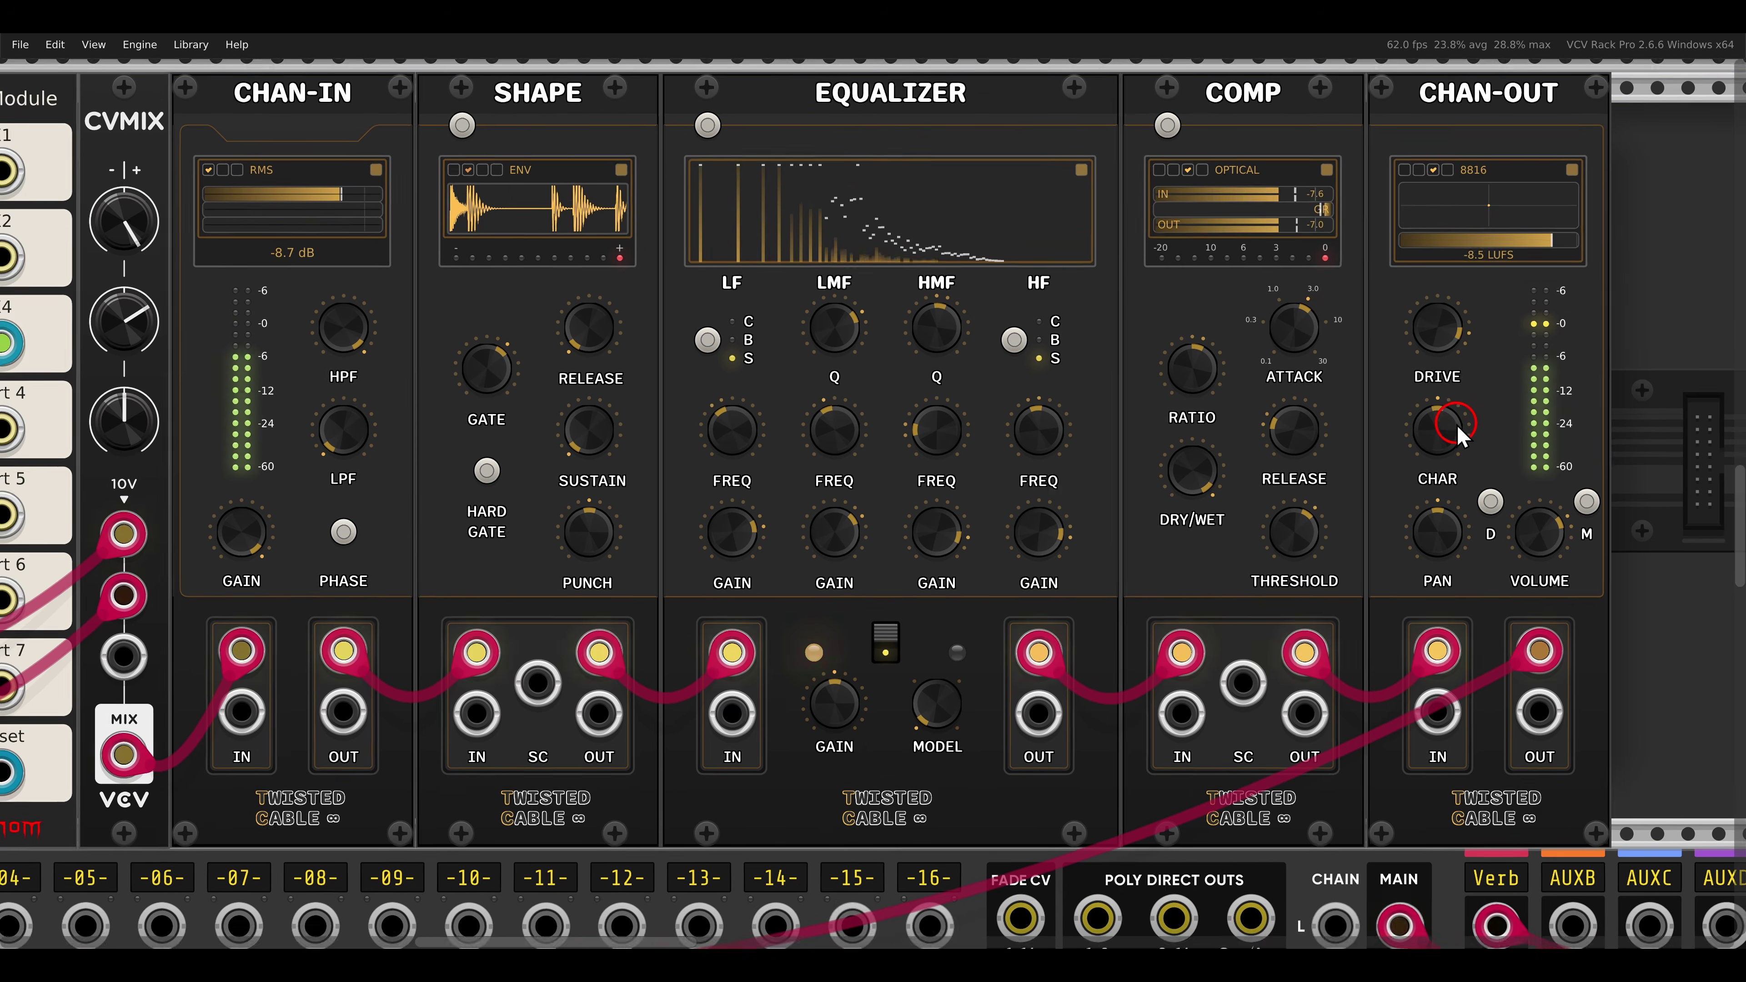
{"action": "scroll", "coordinate": [1457, 424], "scroll_direction": "down", "scroll_amount": 5}
{"action": "scroll", "coordinate": [1457, 424], "scroll_direction": "up", "scroll_amount": 2}
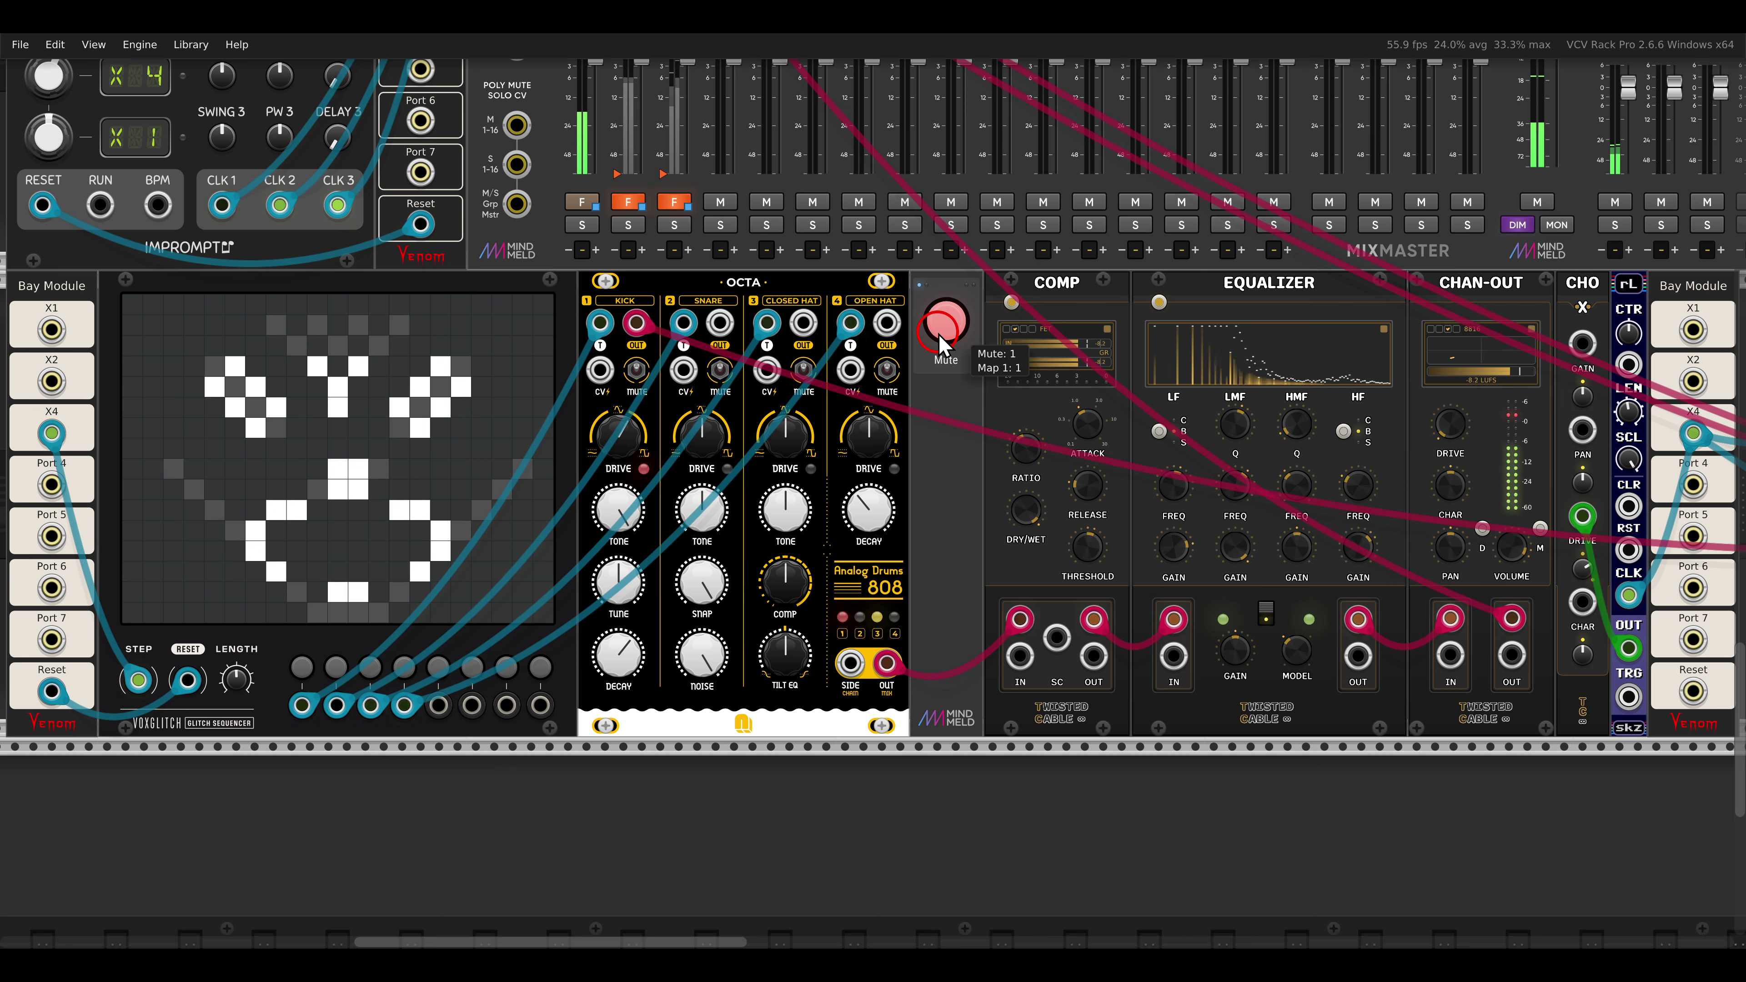
{"action": "left_click", "coordinate": [948, 474]}
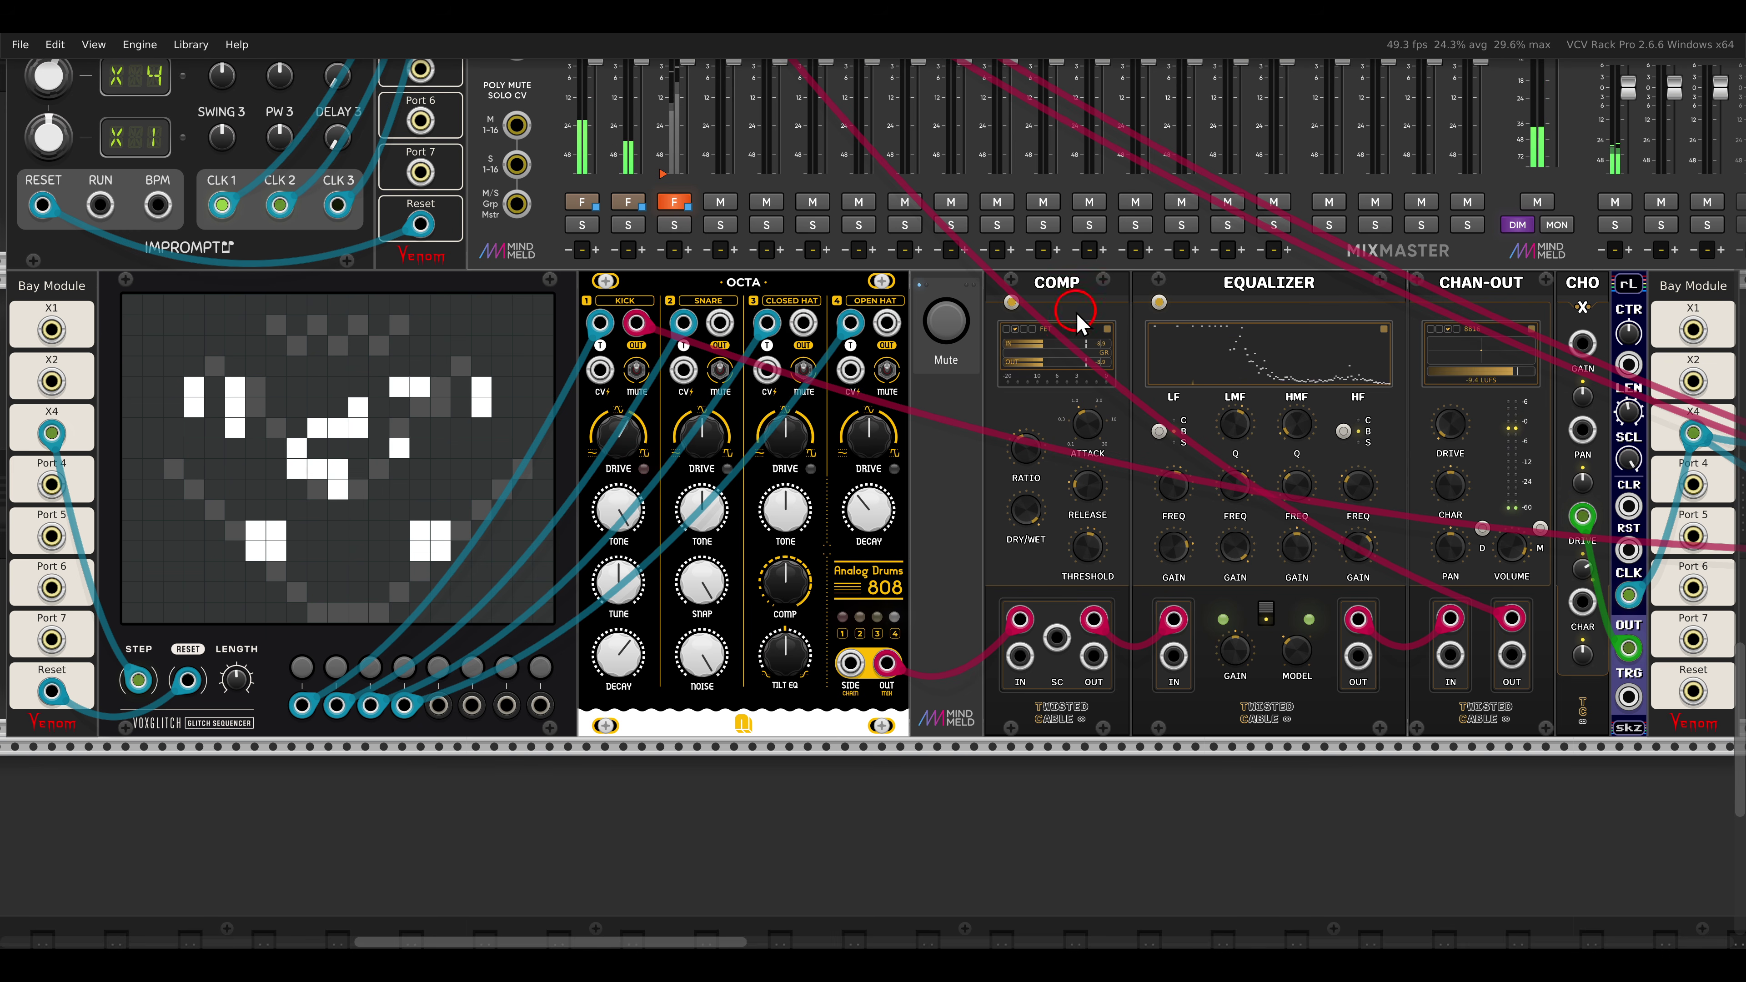
Take COMP and EQUALIZER out of bypass in the chain processing the OCTA drums
{"action": "left_click", "coordinate": [1009, 304]}
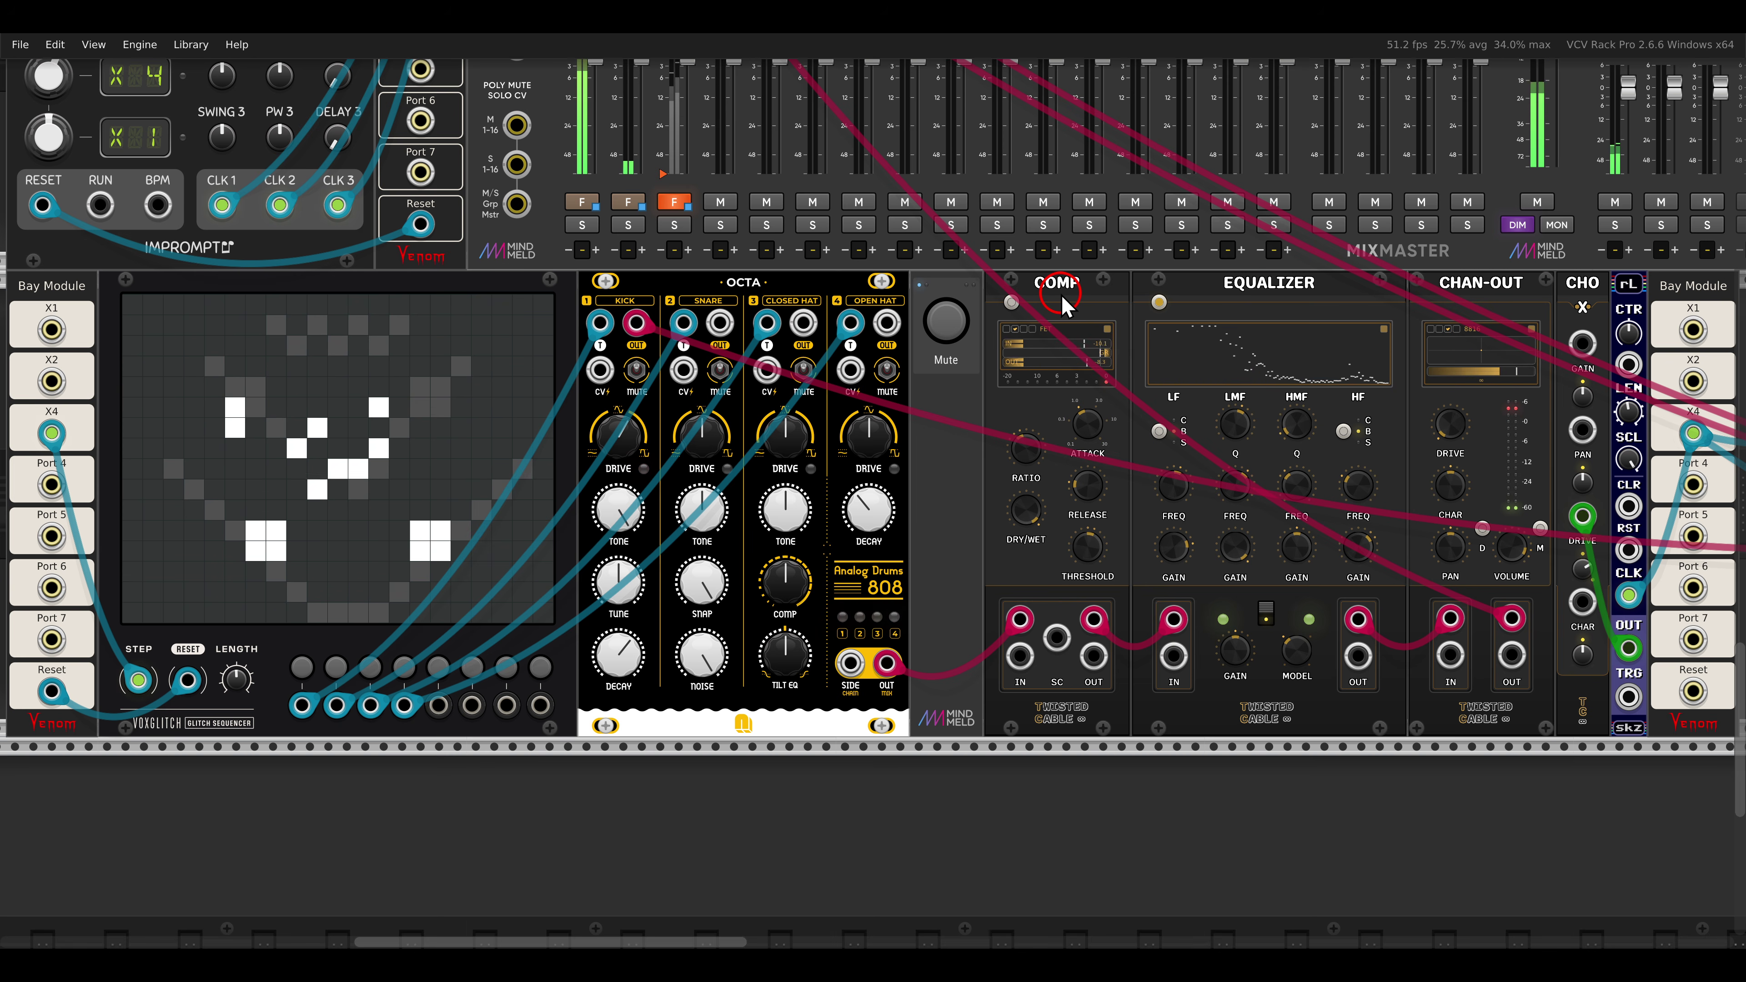
{"action": "left_click", "coordinate": [1158, 302]}
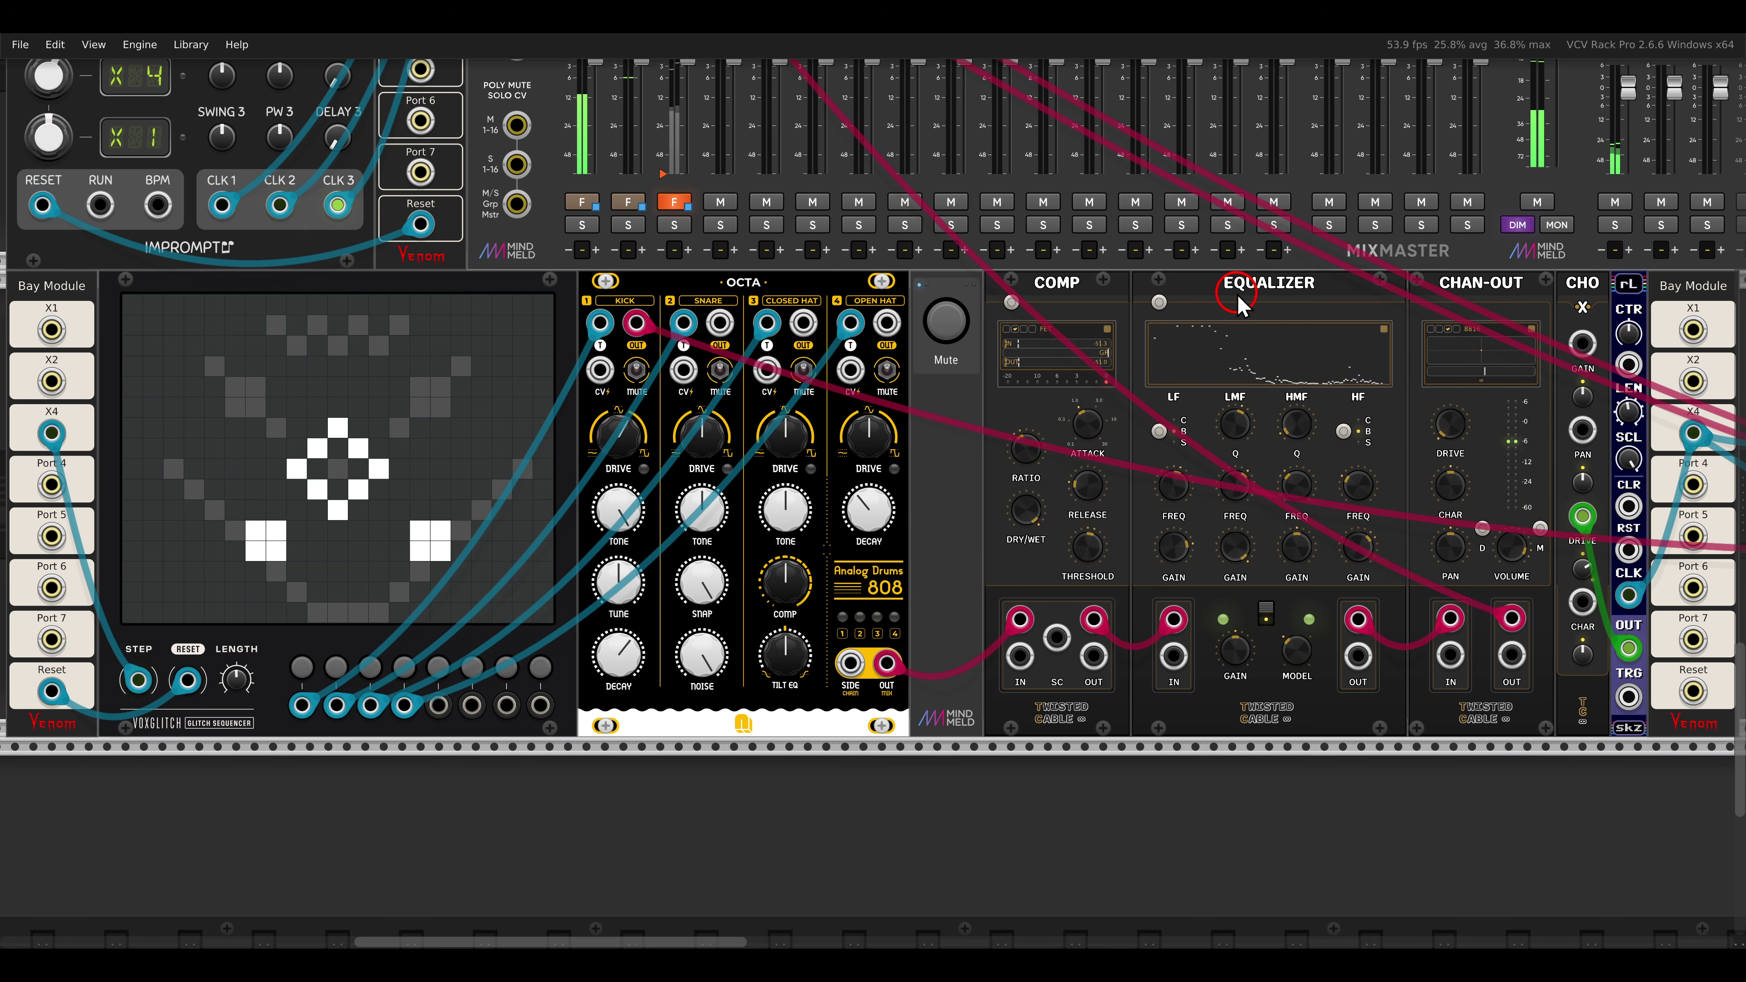
Unmute the MONO SLIDE patch that runs through Electric Ensemble, SHAPE and the Surge XT delay
{"action": "key", "text": "2"}
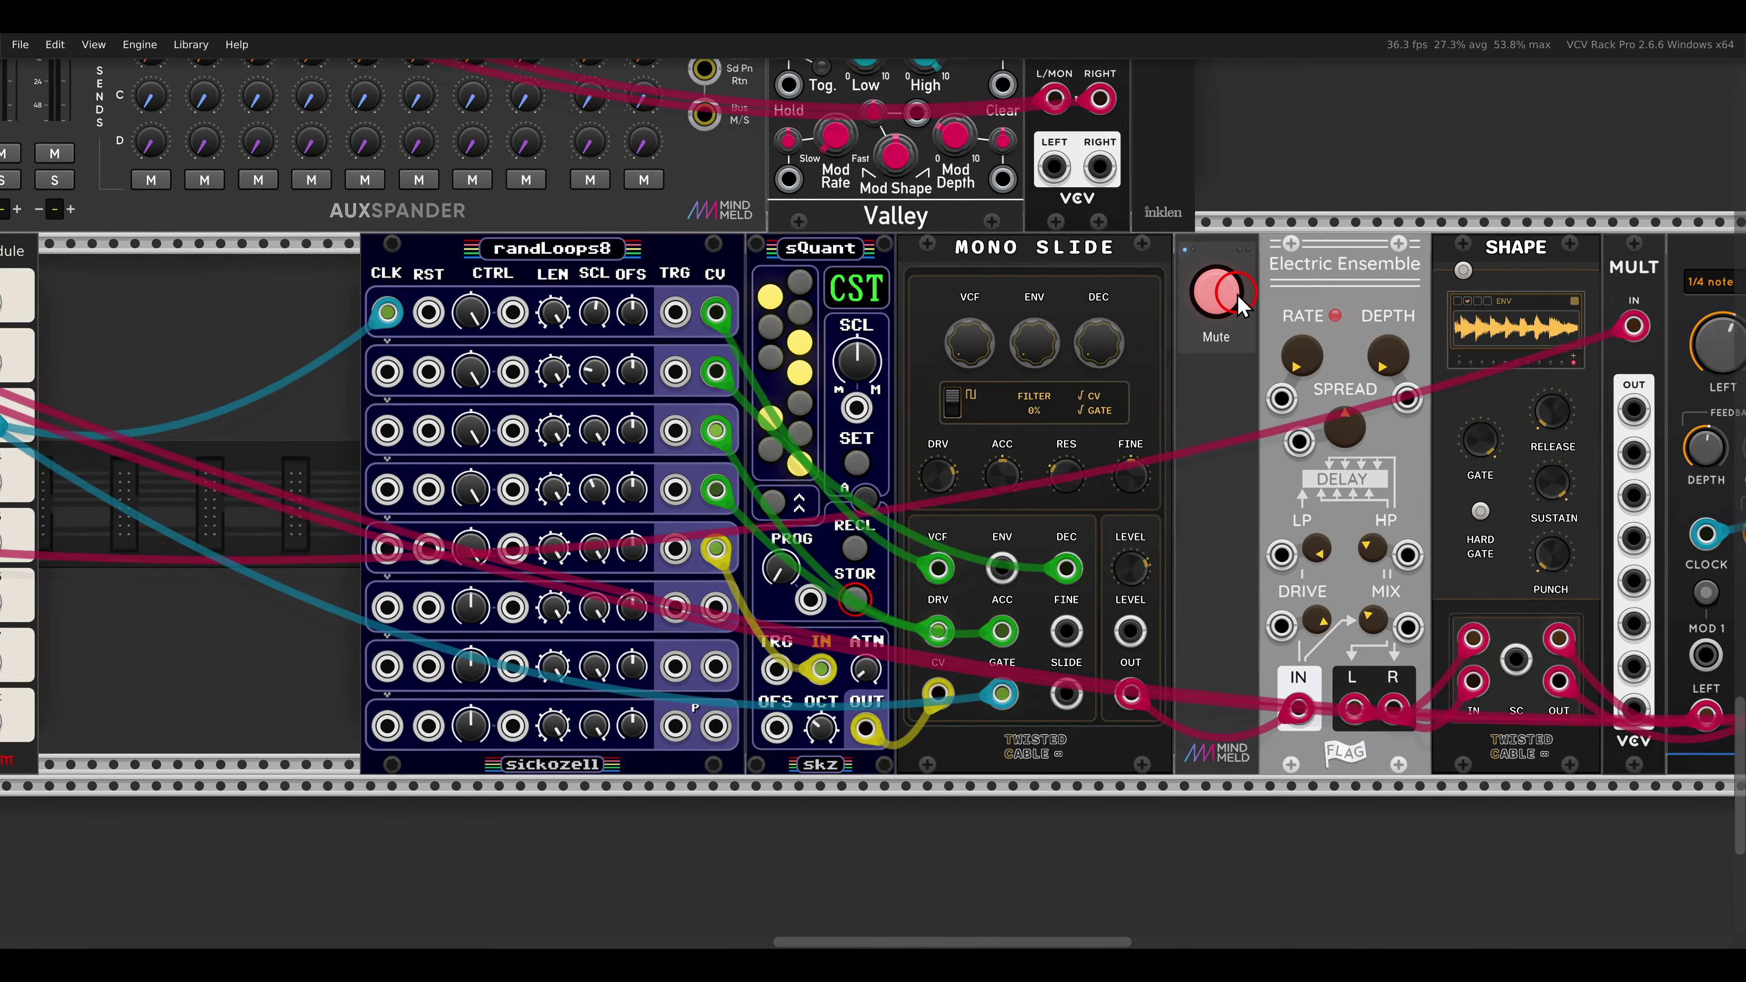
{"action": "key", "text": "3"}
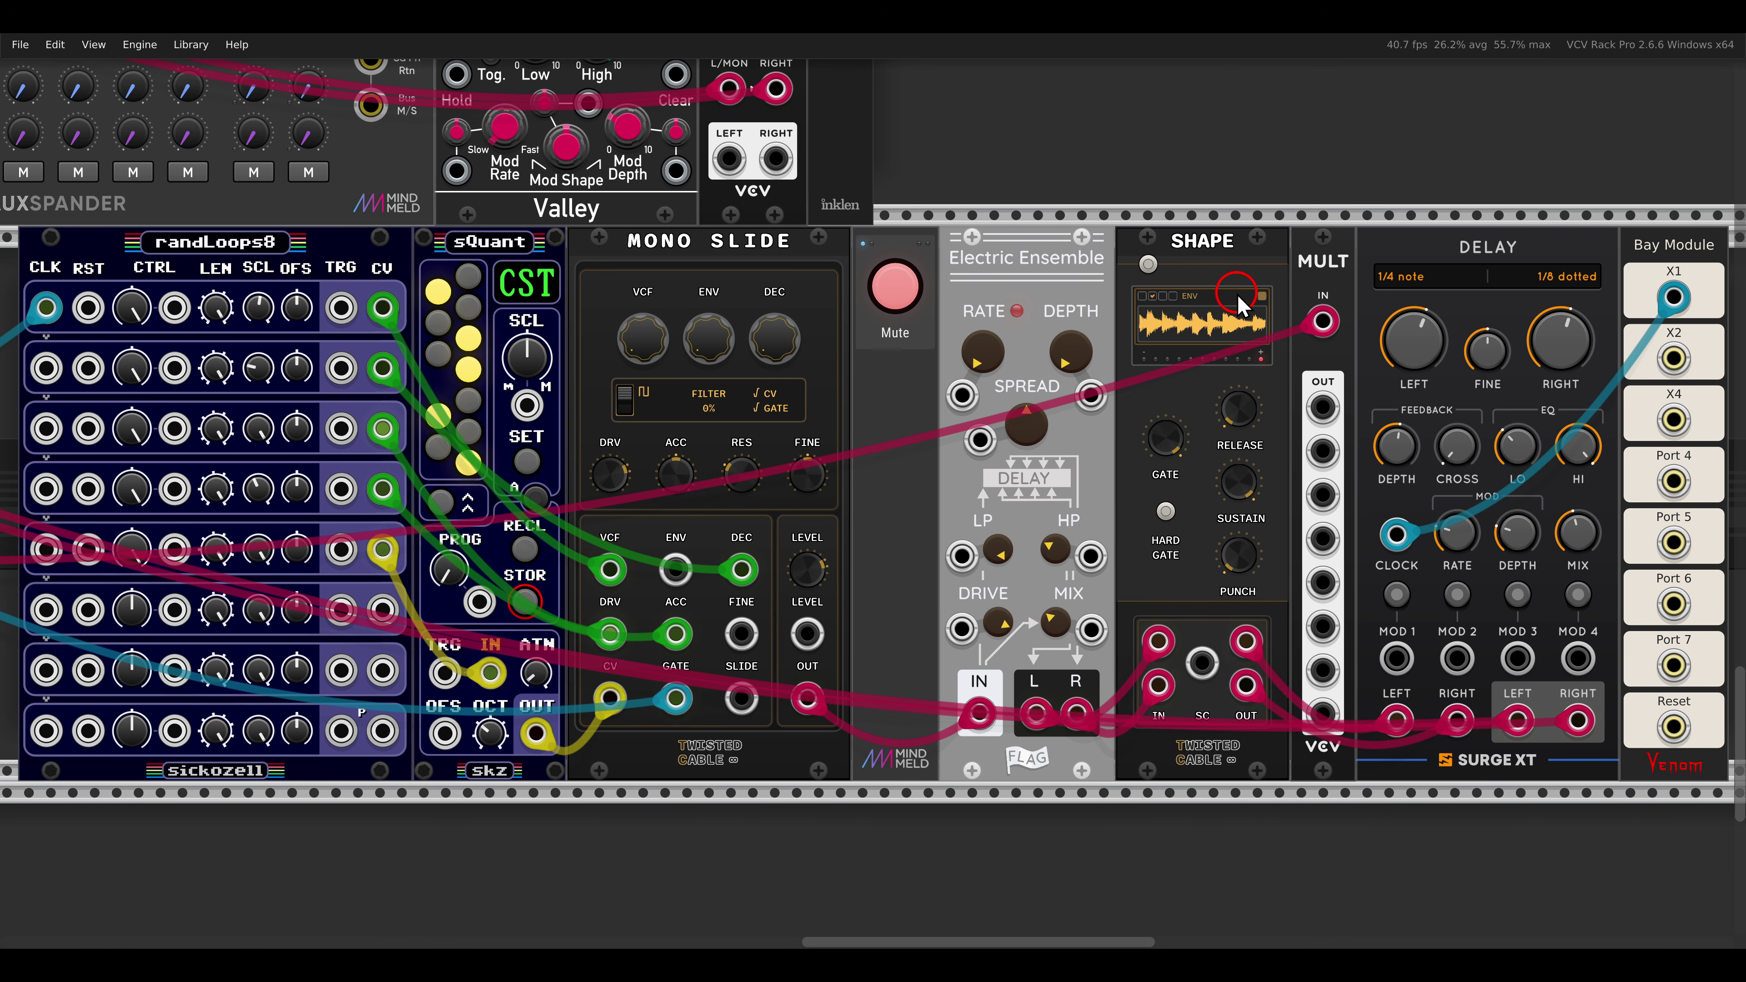
{"action": "left_click", "coordinate": [883, 303]}
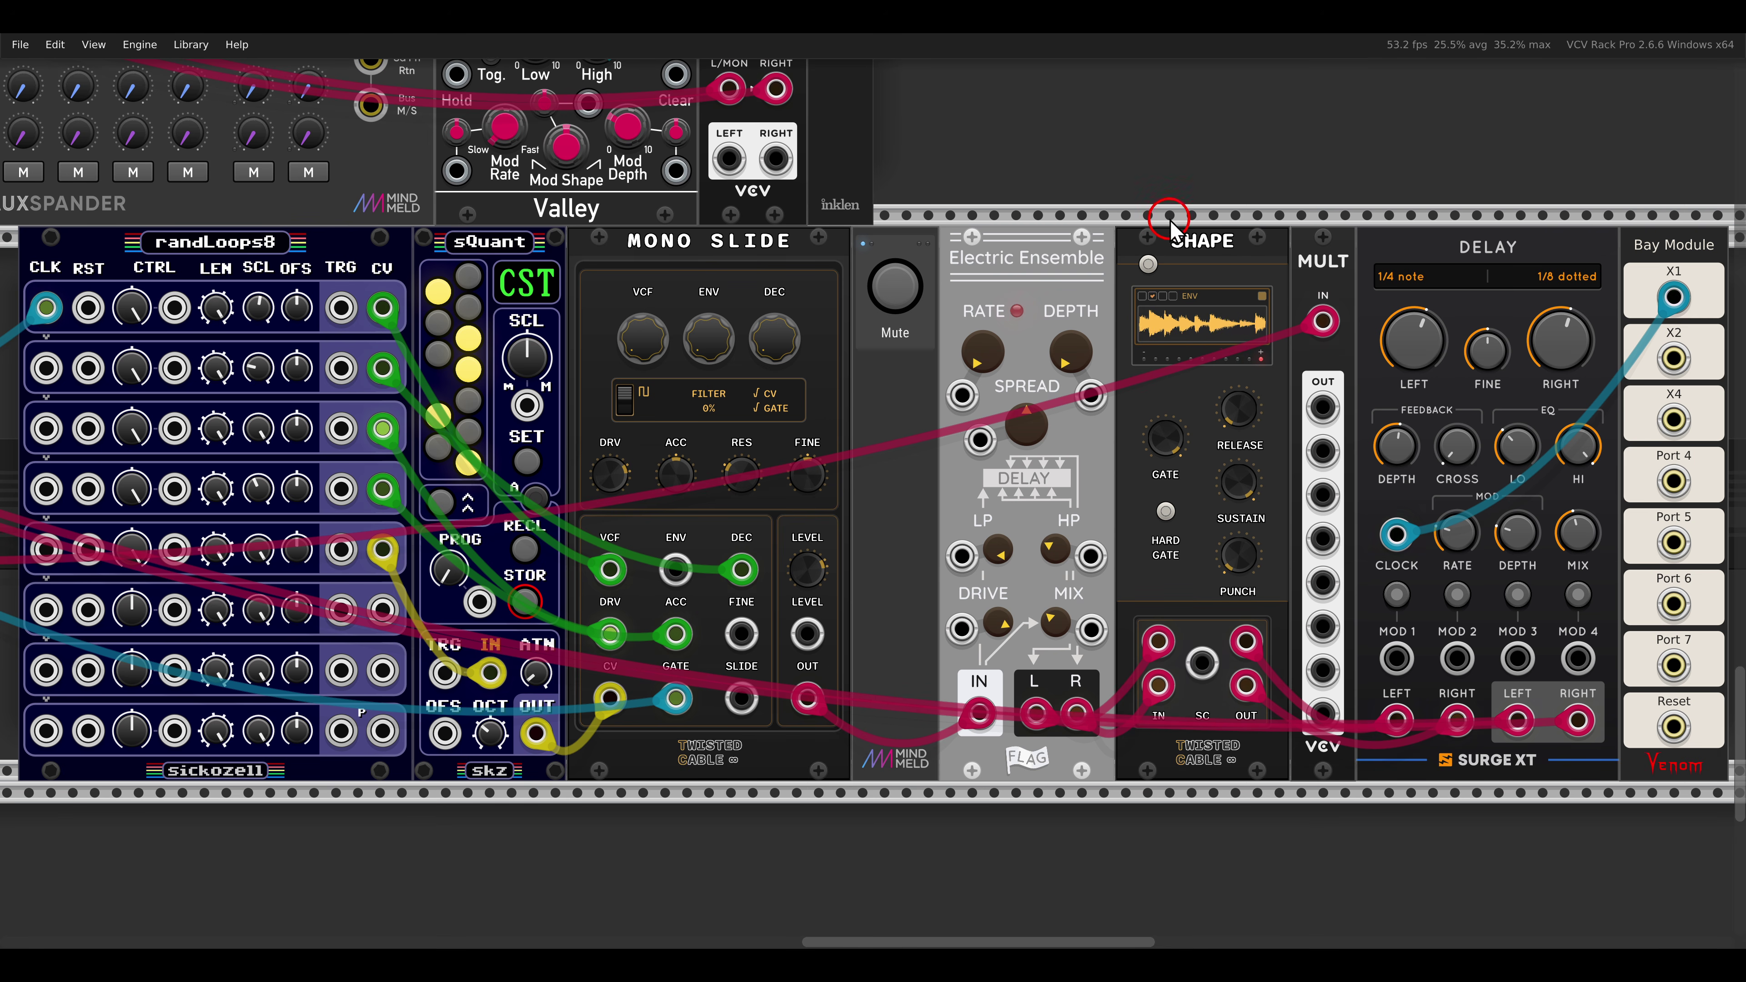
Patch the first MULT output into SHAPE's SC input so an external signal feeds its sidechain
{"action": "left_click_drag", "start_coordinate": [1146, 214], "coordinate": [1266, 278]}
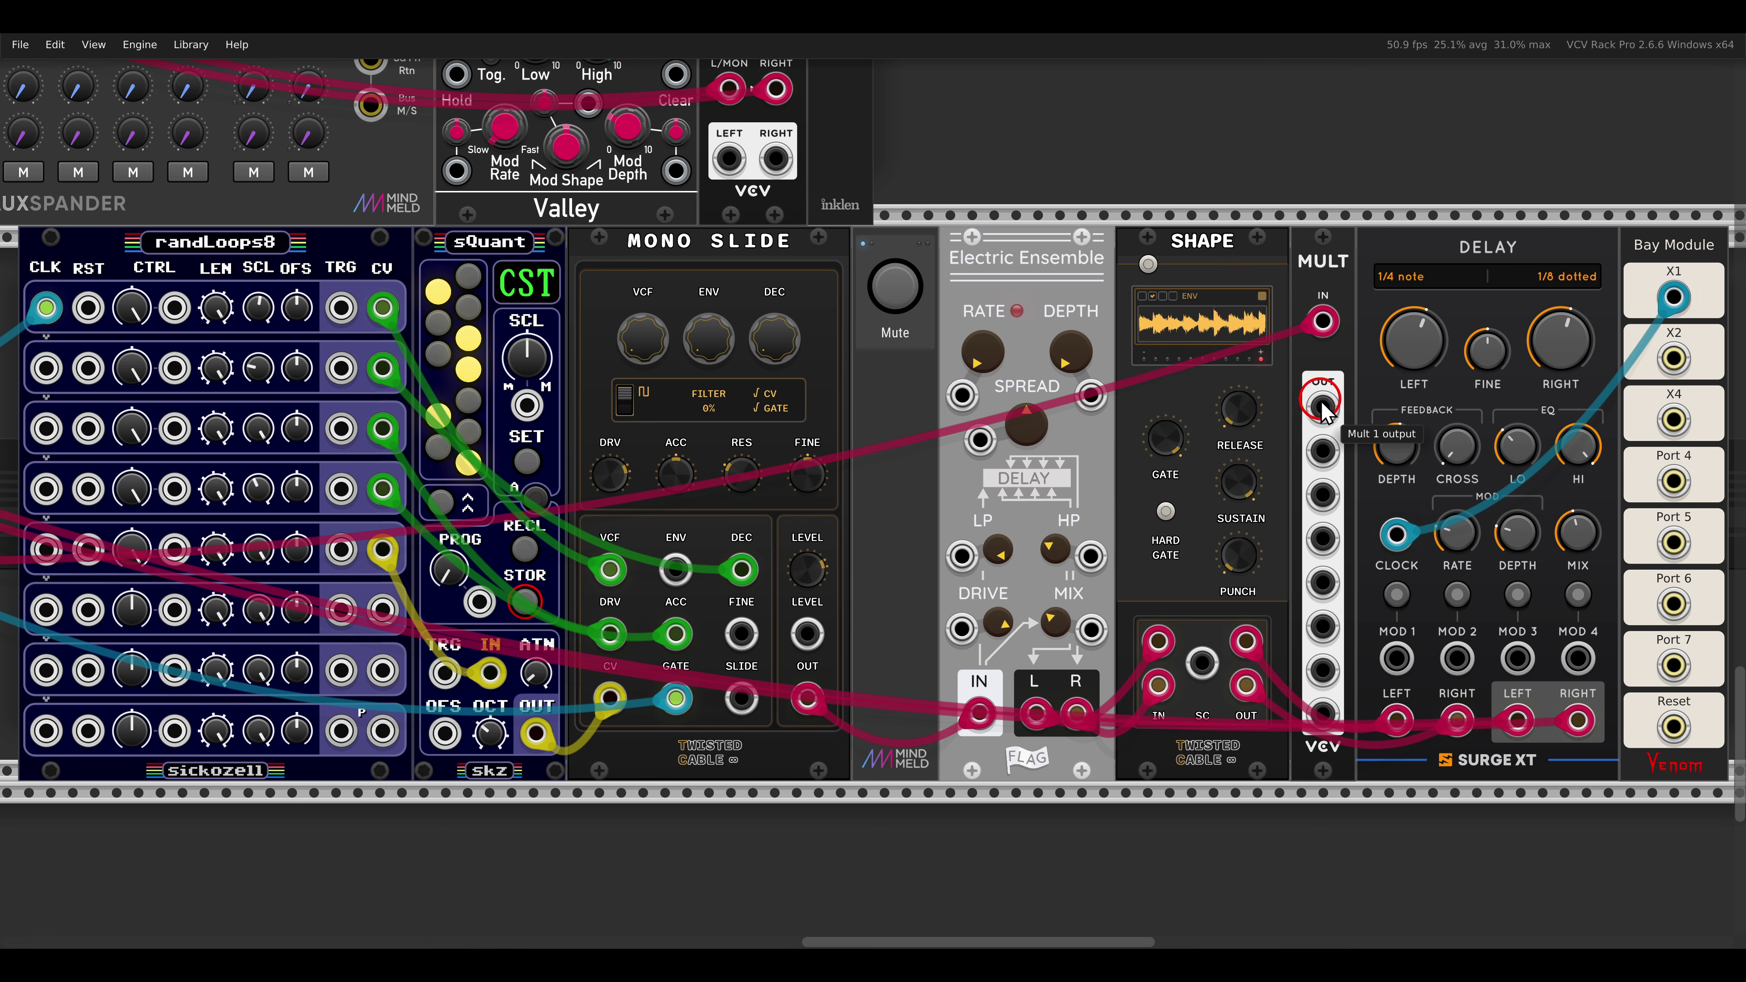
{"action": "left_click_drag", "start_coordinate": [1325, 413], "coordinate": [1211, 667]}
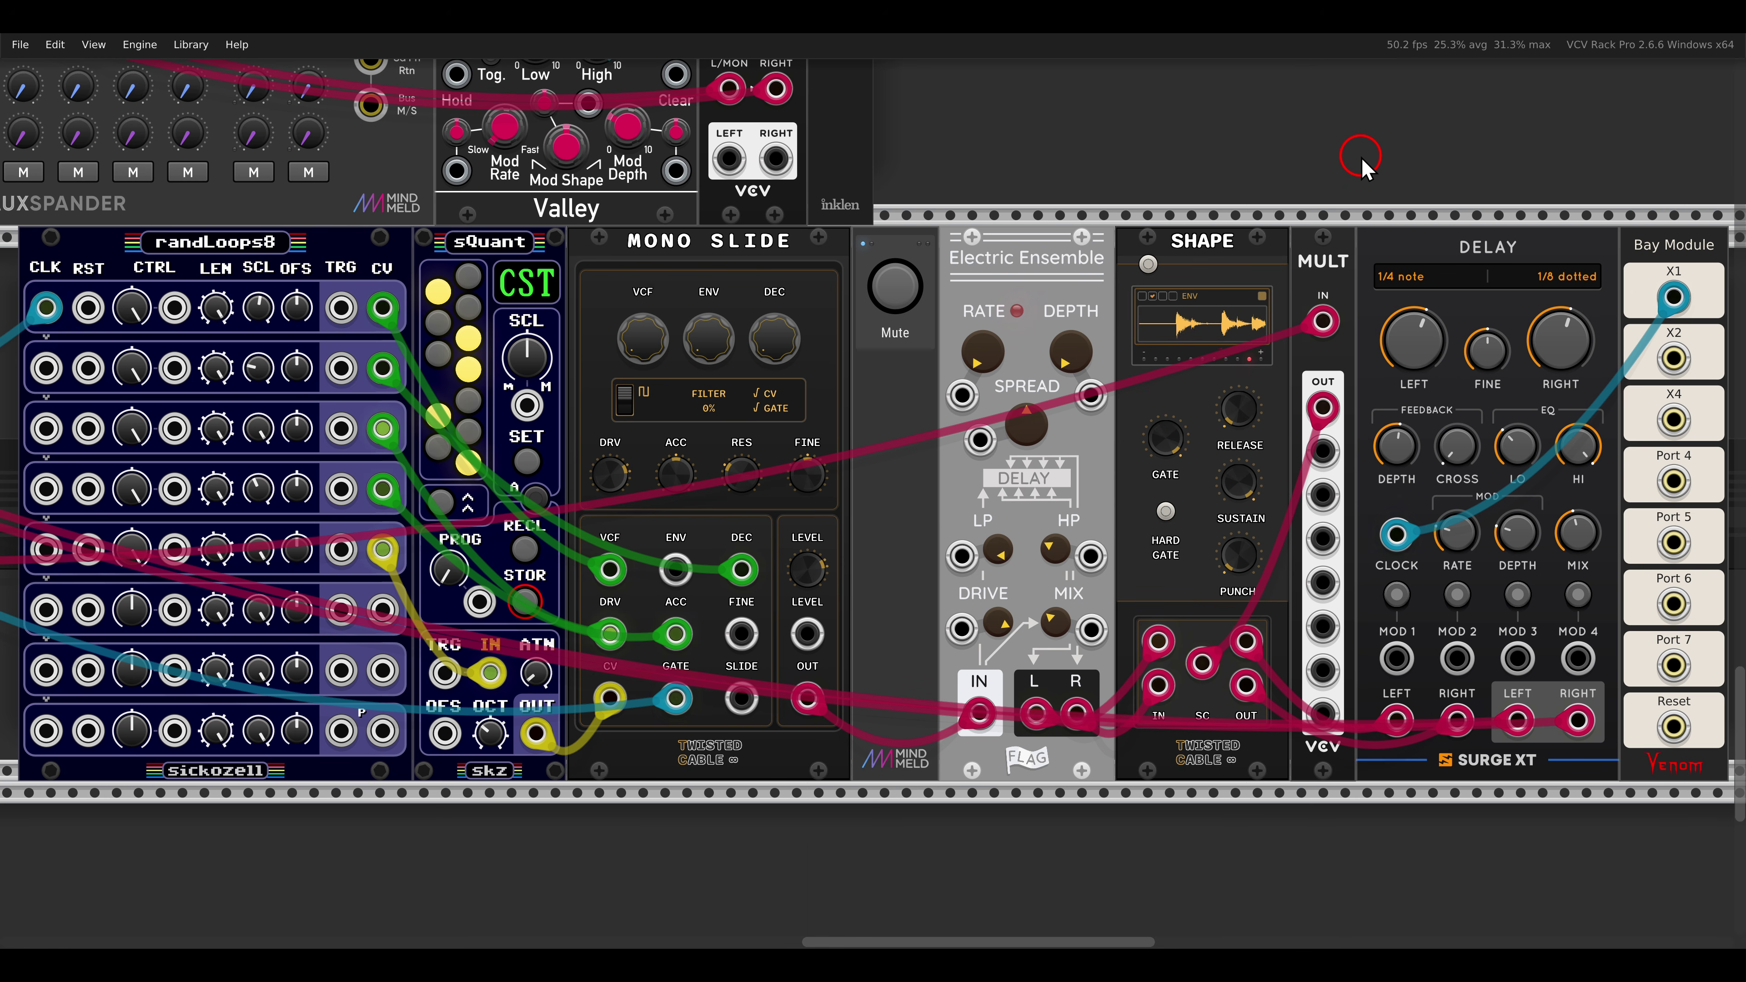
Unmute the FUGUE patch with the two Dark Energy oscillators and raise FUGUE's Wander sliders A and B
{"action": "scroll", "coordinate": [1361, 165], "scroll_direction": "down", "scroll_amount": 6}
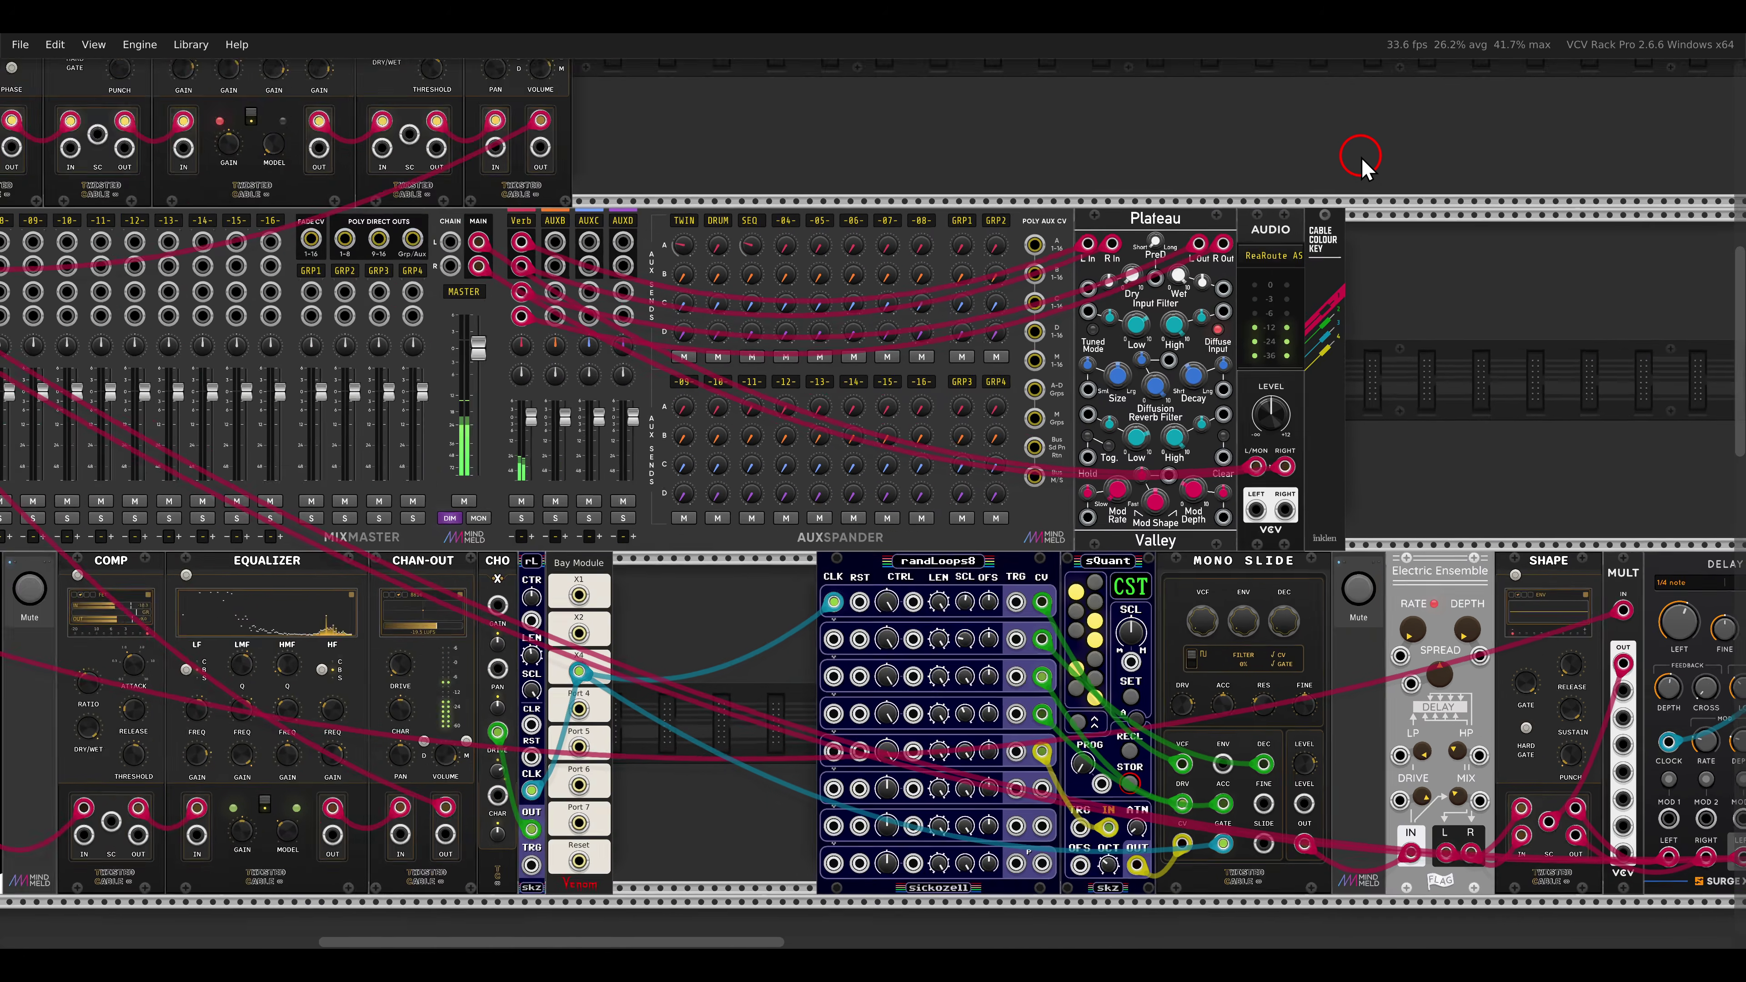
{"action": "scroll", "coordinate": [1361, 165], "scroll_direction": "up", "scroll_amount": 3}
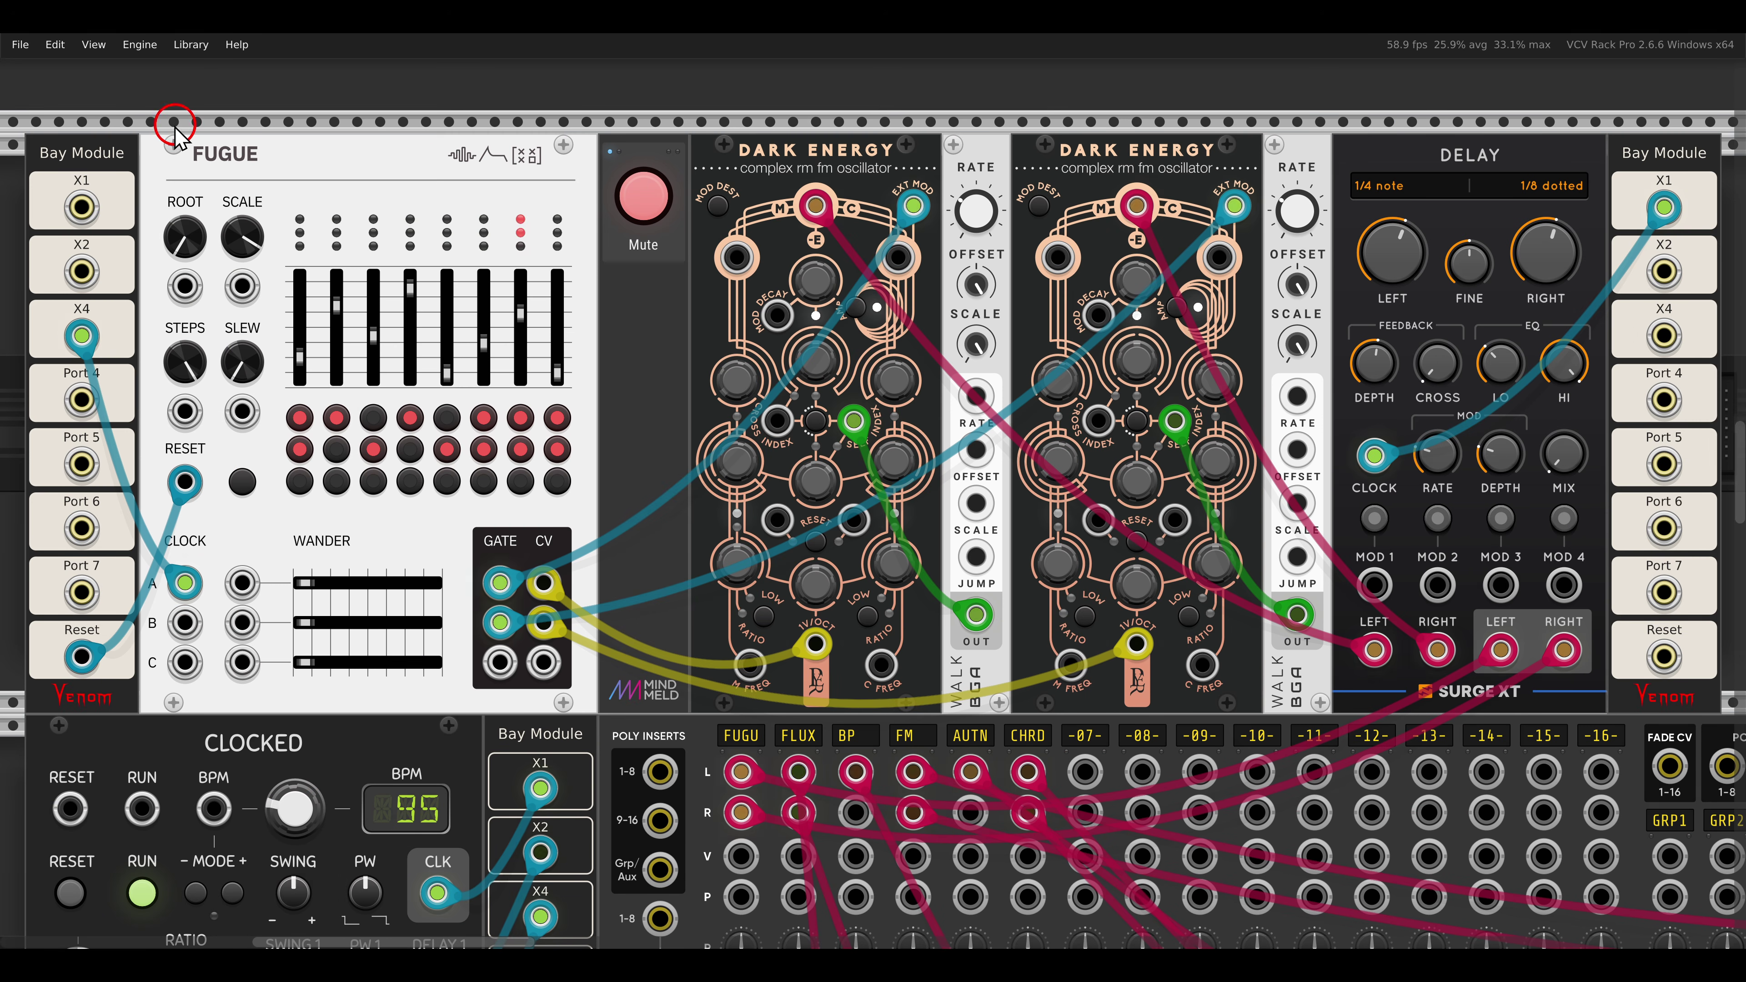
{"action": "left_click_drag", "start_coordinate": [158, 124], "coordinate": [285, 183]}
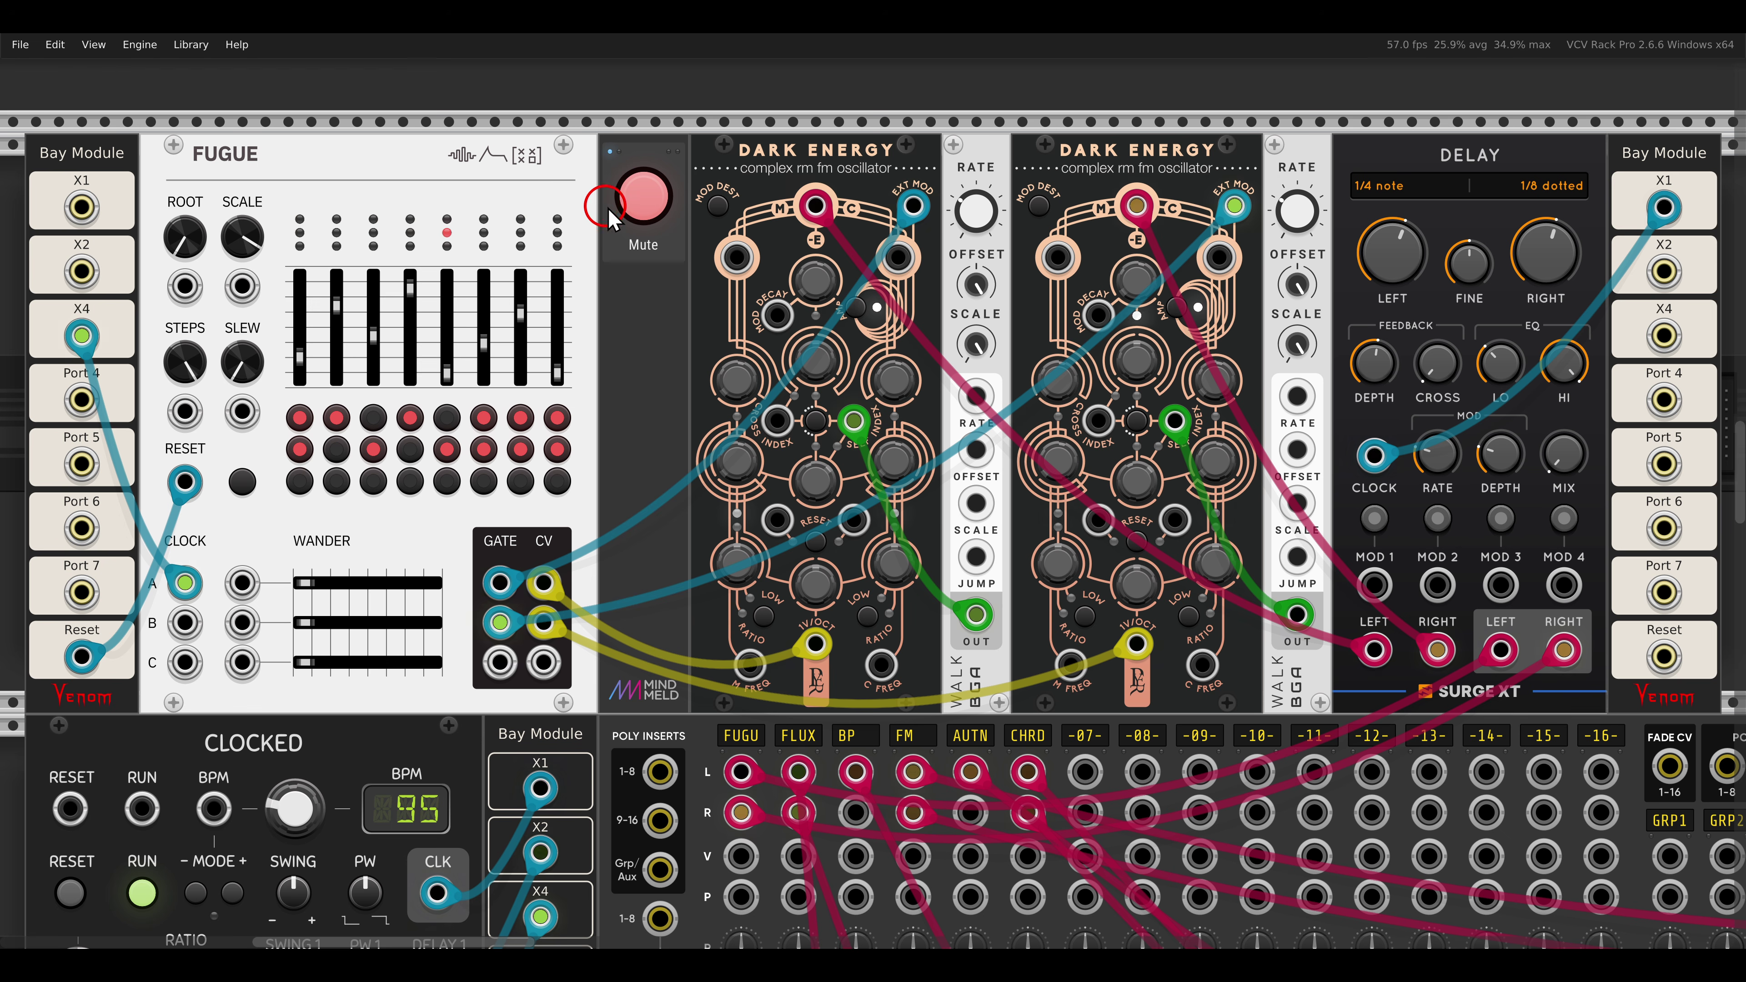
{"action": "left_click", "coordinate": [622, 199]}
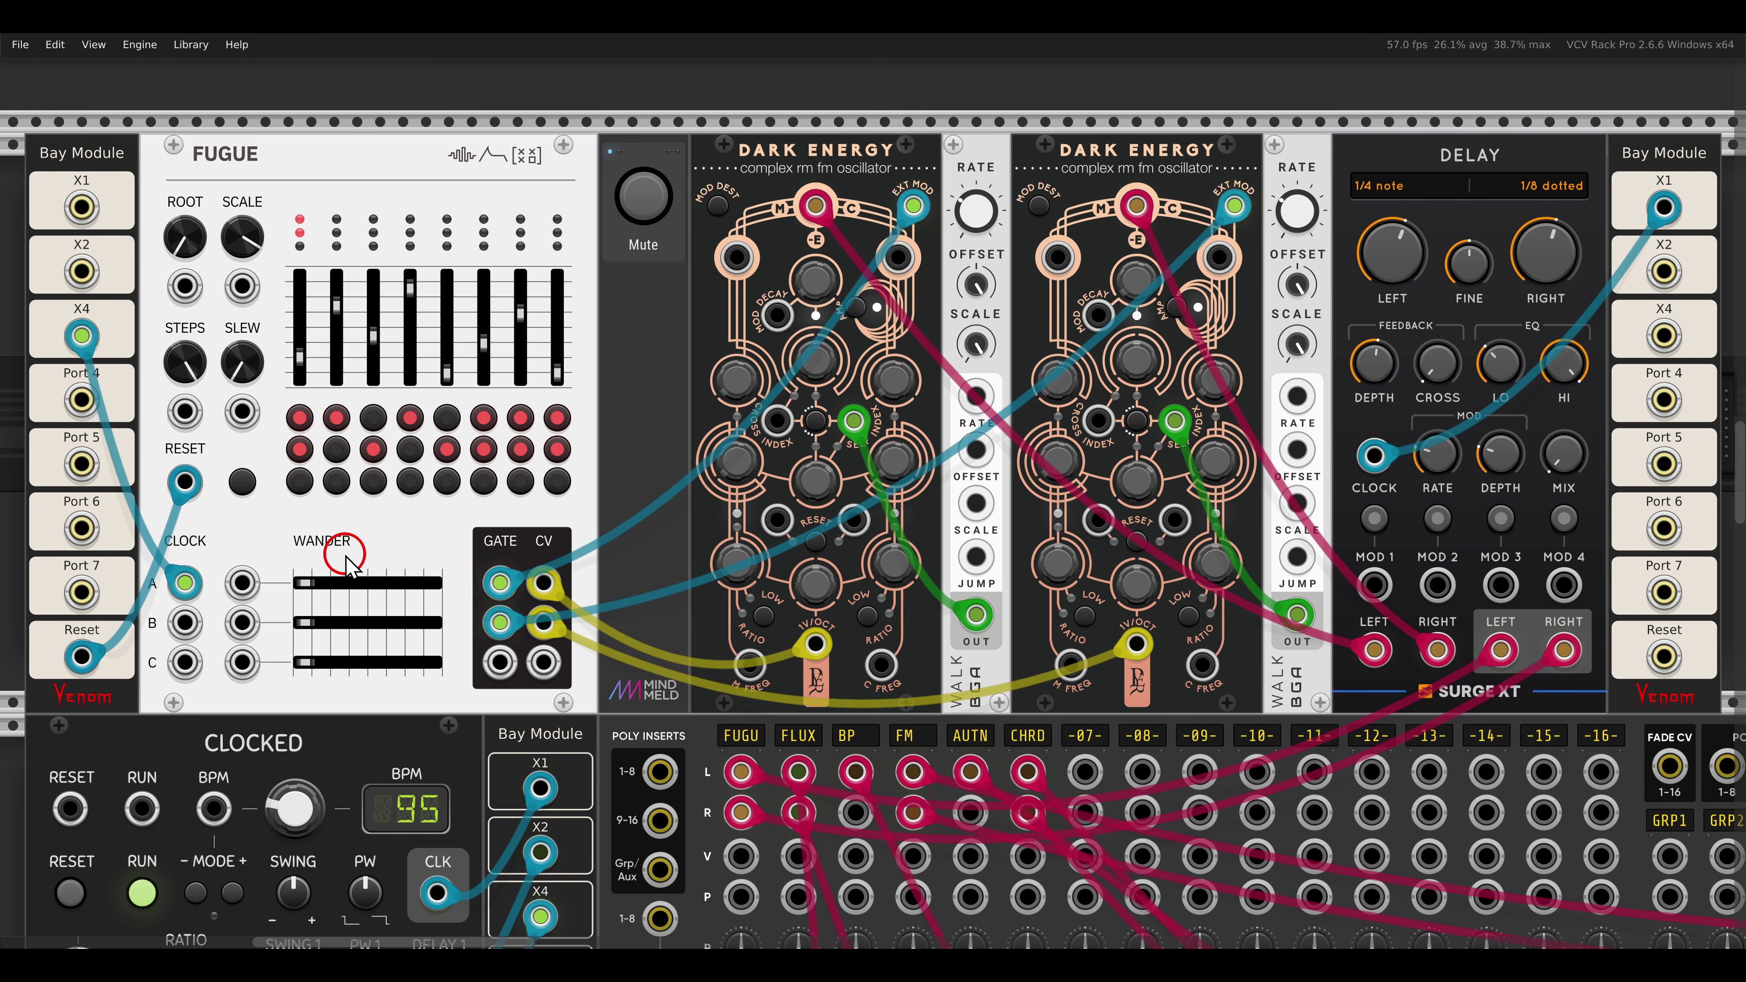
{"action": "mouse_move", "coordinate": [303, 589]}
{"action": "left_click_drag", "start_coordinate": [303, 588], "coordinate": [390, 629]}
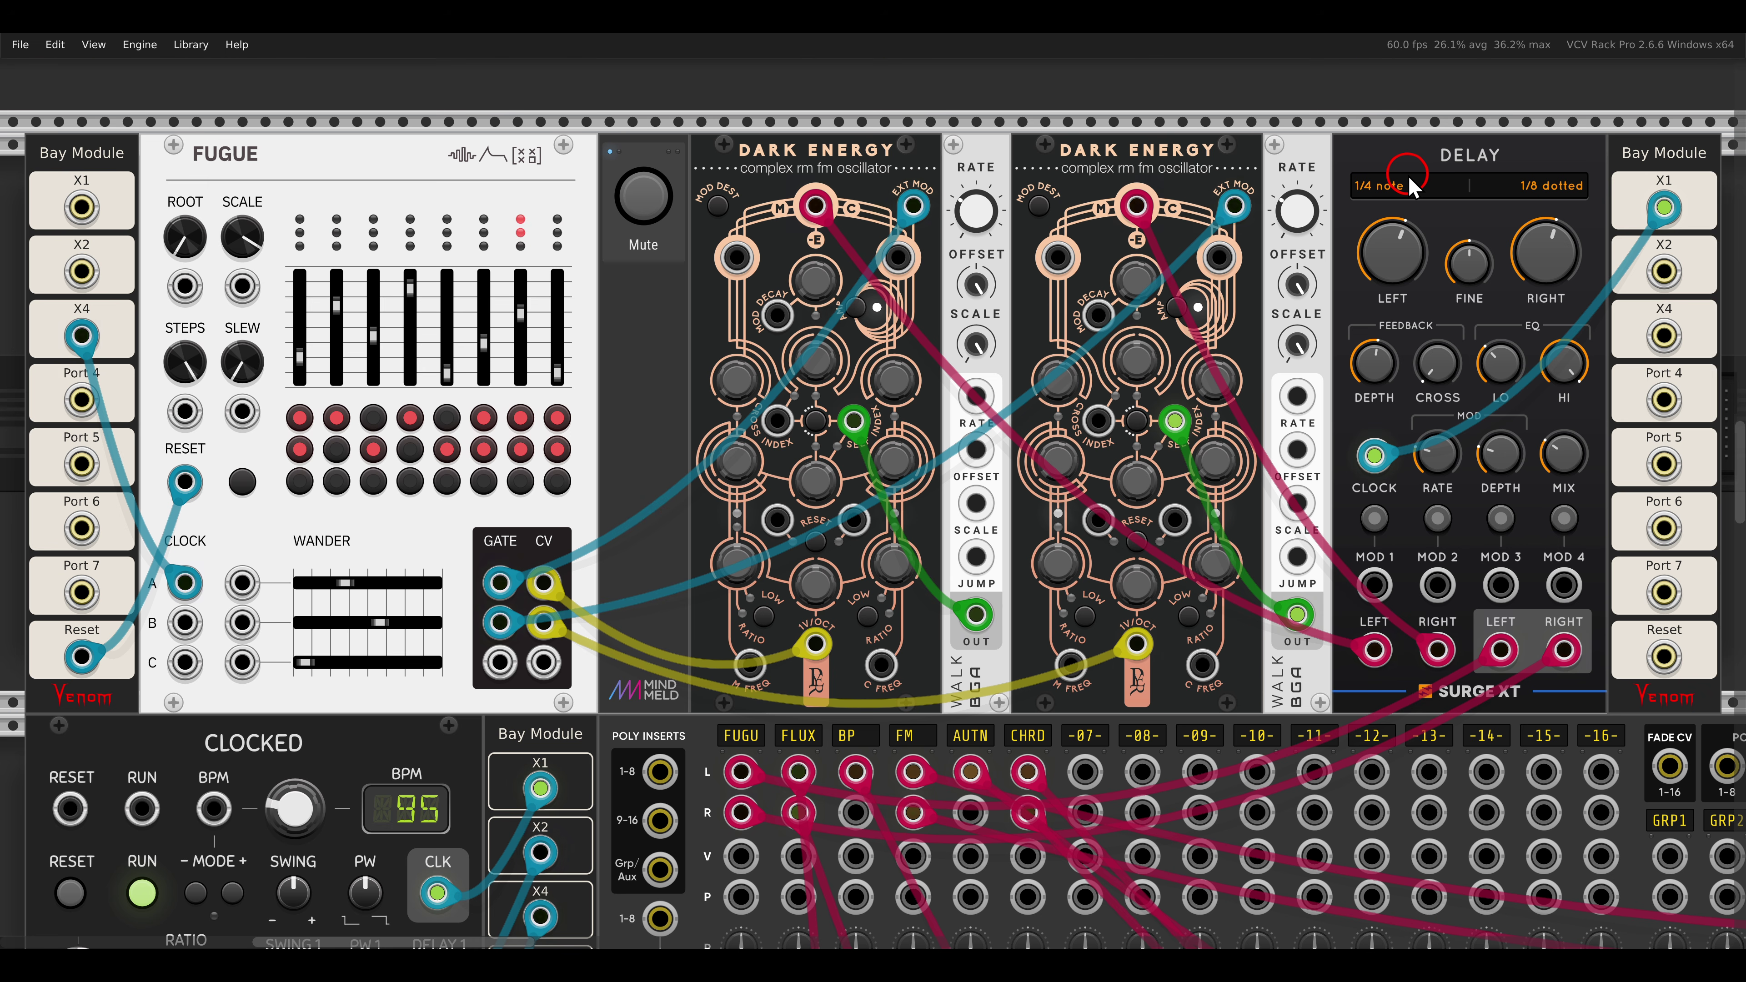
Unmute the Integral Flux patch with its two VCO and VCF pairs, and the patch through the Tangents filter
{"action": "scroll", "coordinate": [1410, 186], "scroll_direction": "down", "scroll_amount": 8}
{"action": "scroll", "coordinate": [1408, 186], "scroll_direction": "down", "scroll_amount": 6}
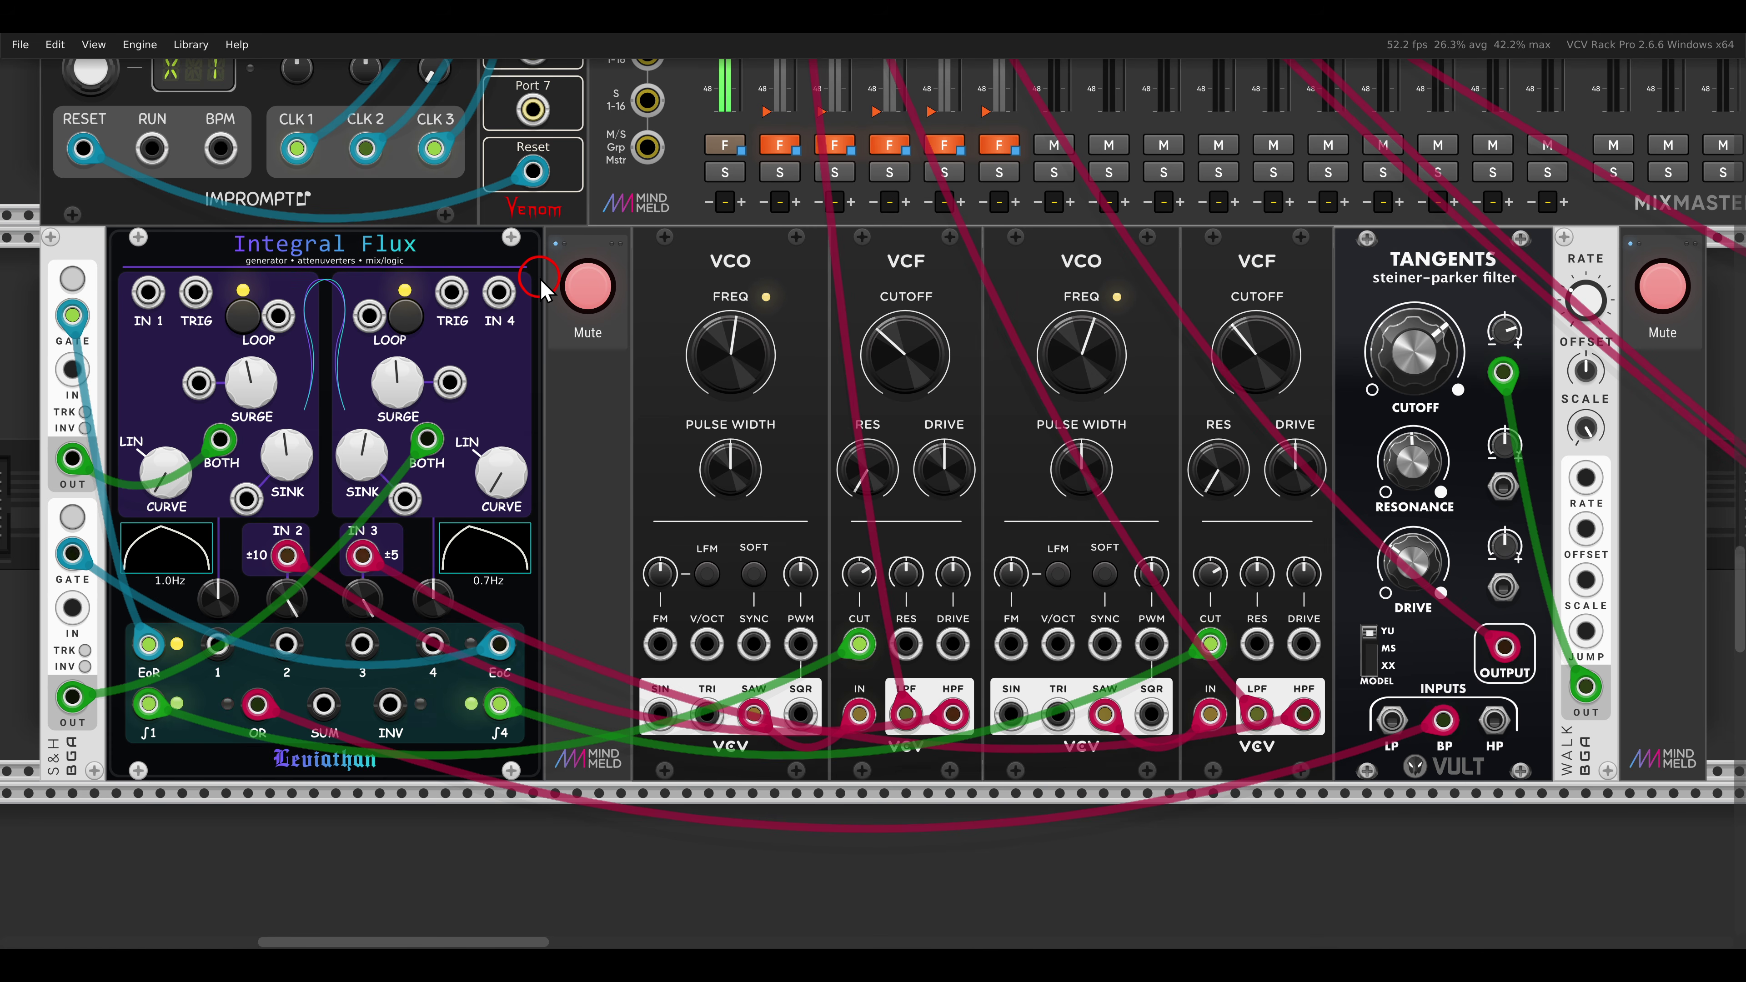
{"action": "left_click", "coordinate": [588, 286]}
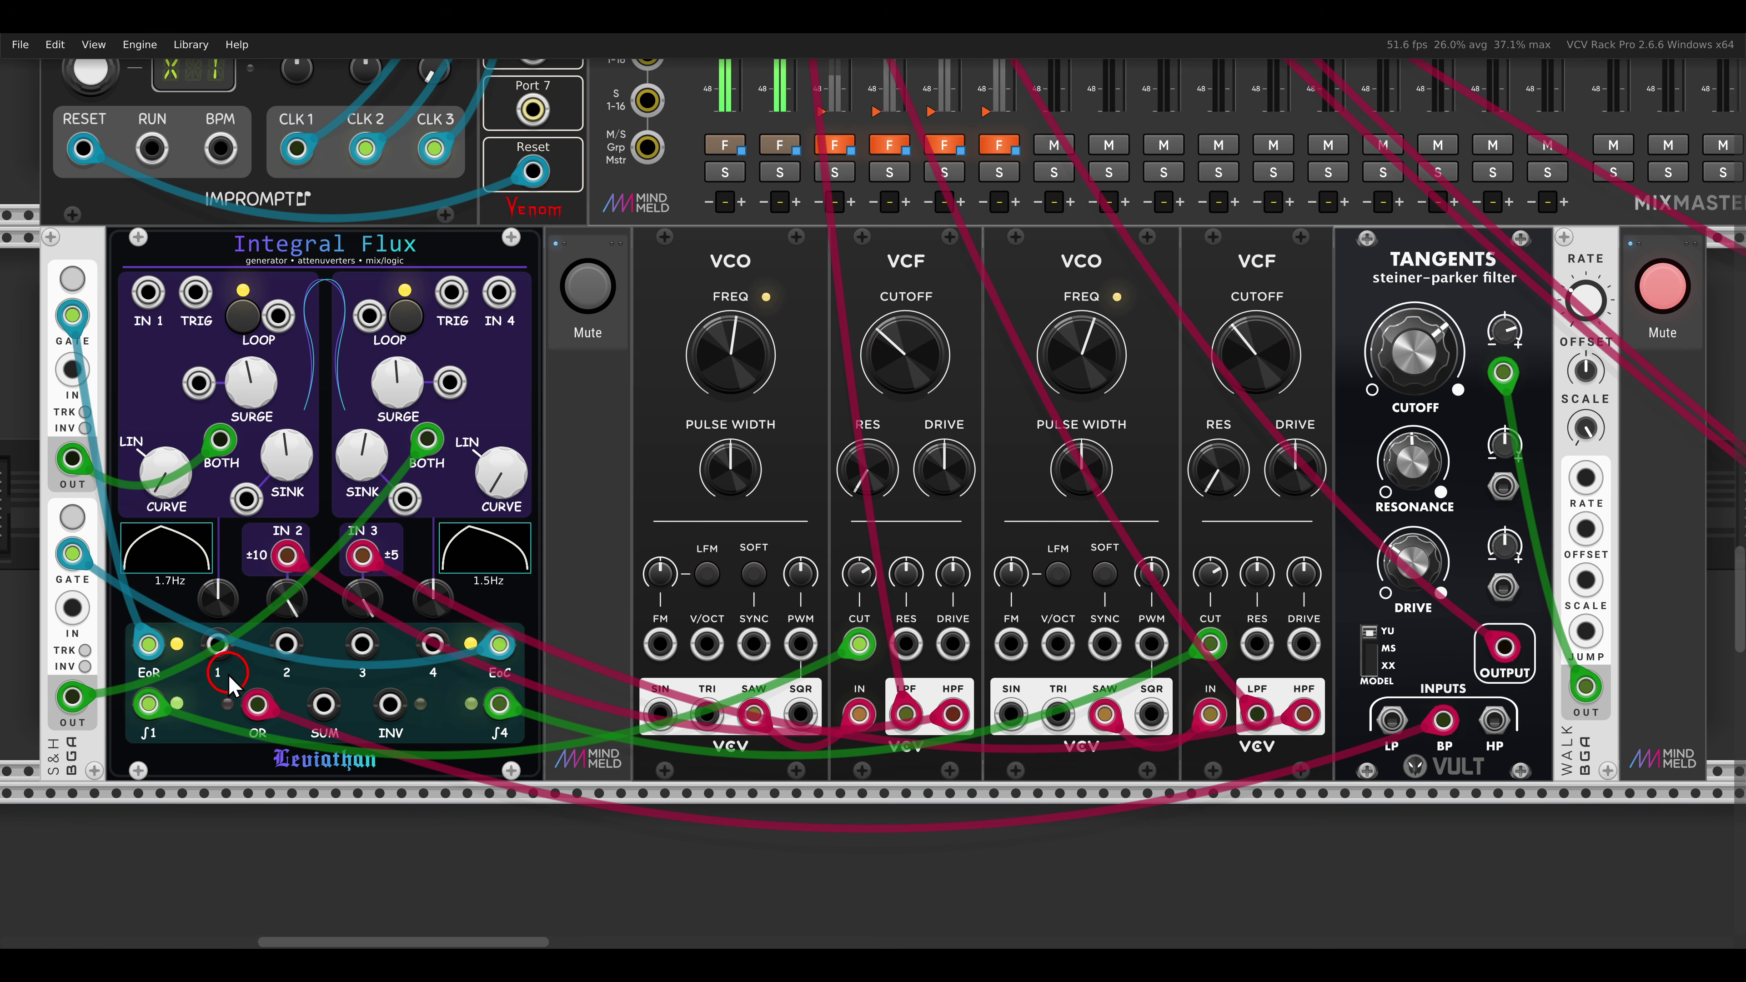
{"action": "left_click_drag", "start_coordinate": [212, 674], "coordinate": [432, 750]}
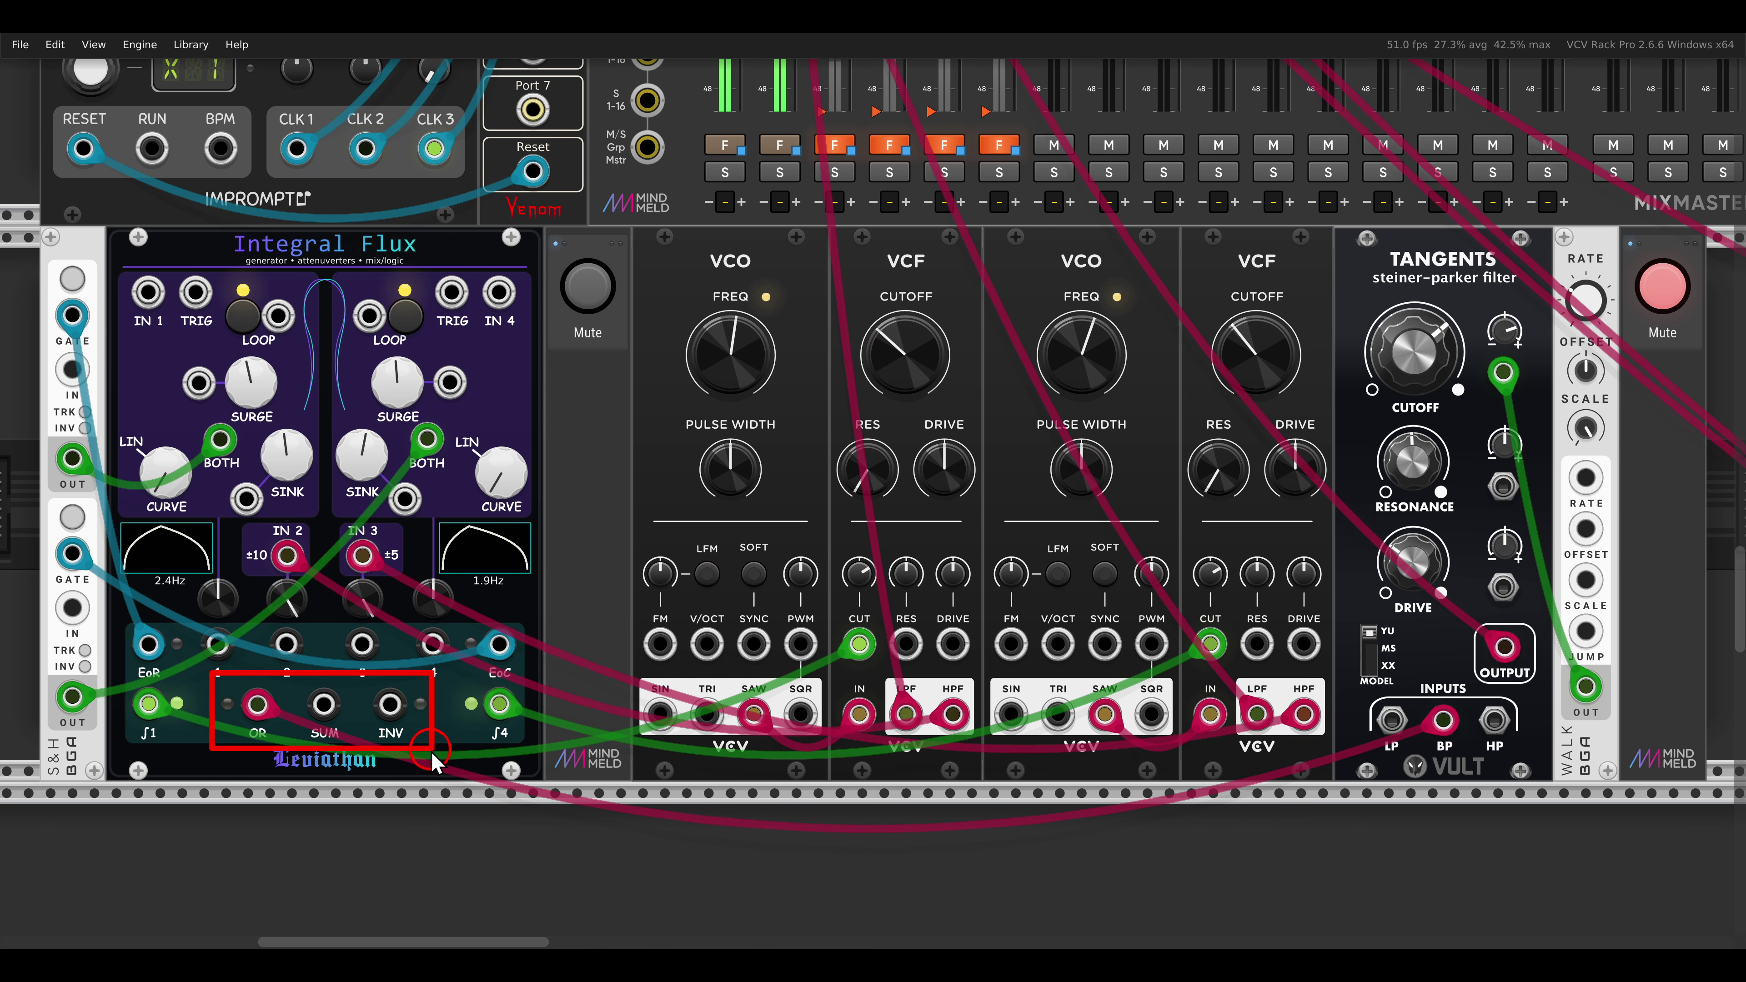
{"action": "key", "text": "Escape"}
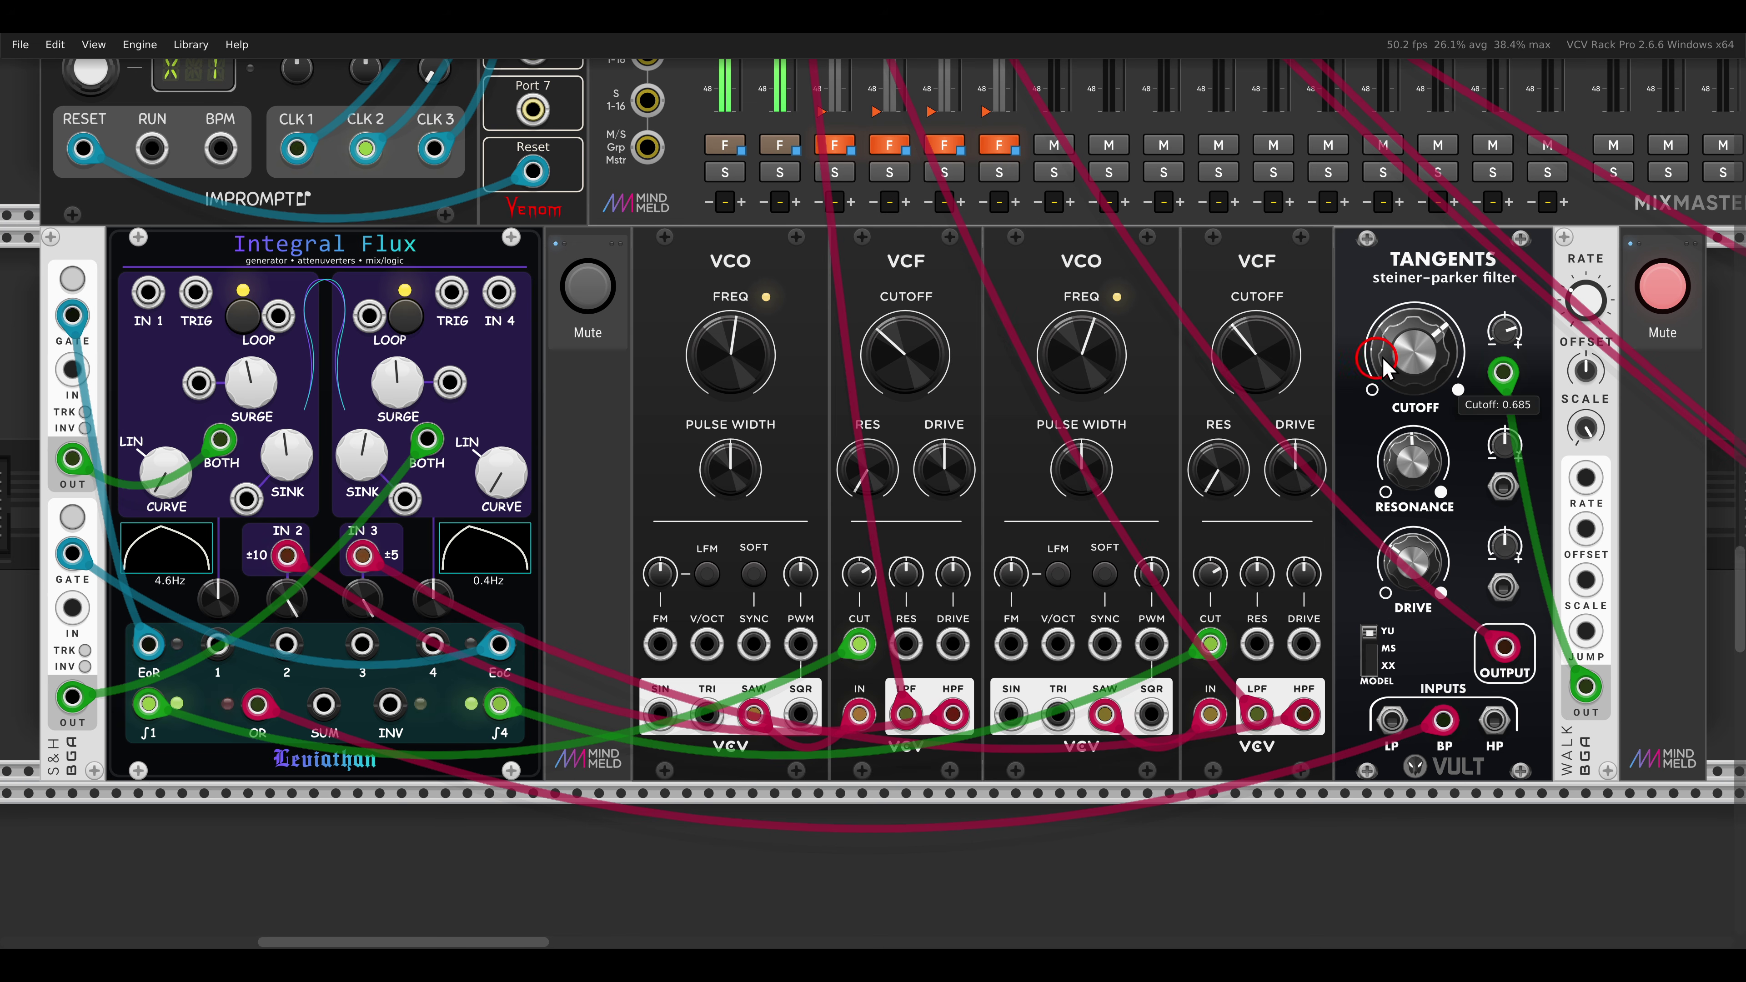
{"action": "left_click", "coordinate": [1641, 295]}
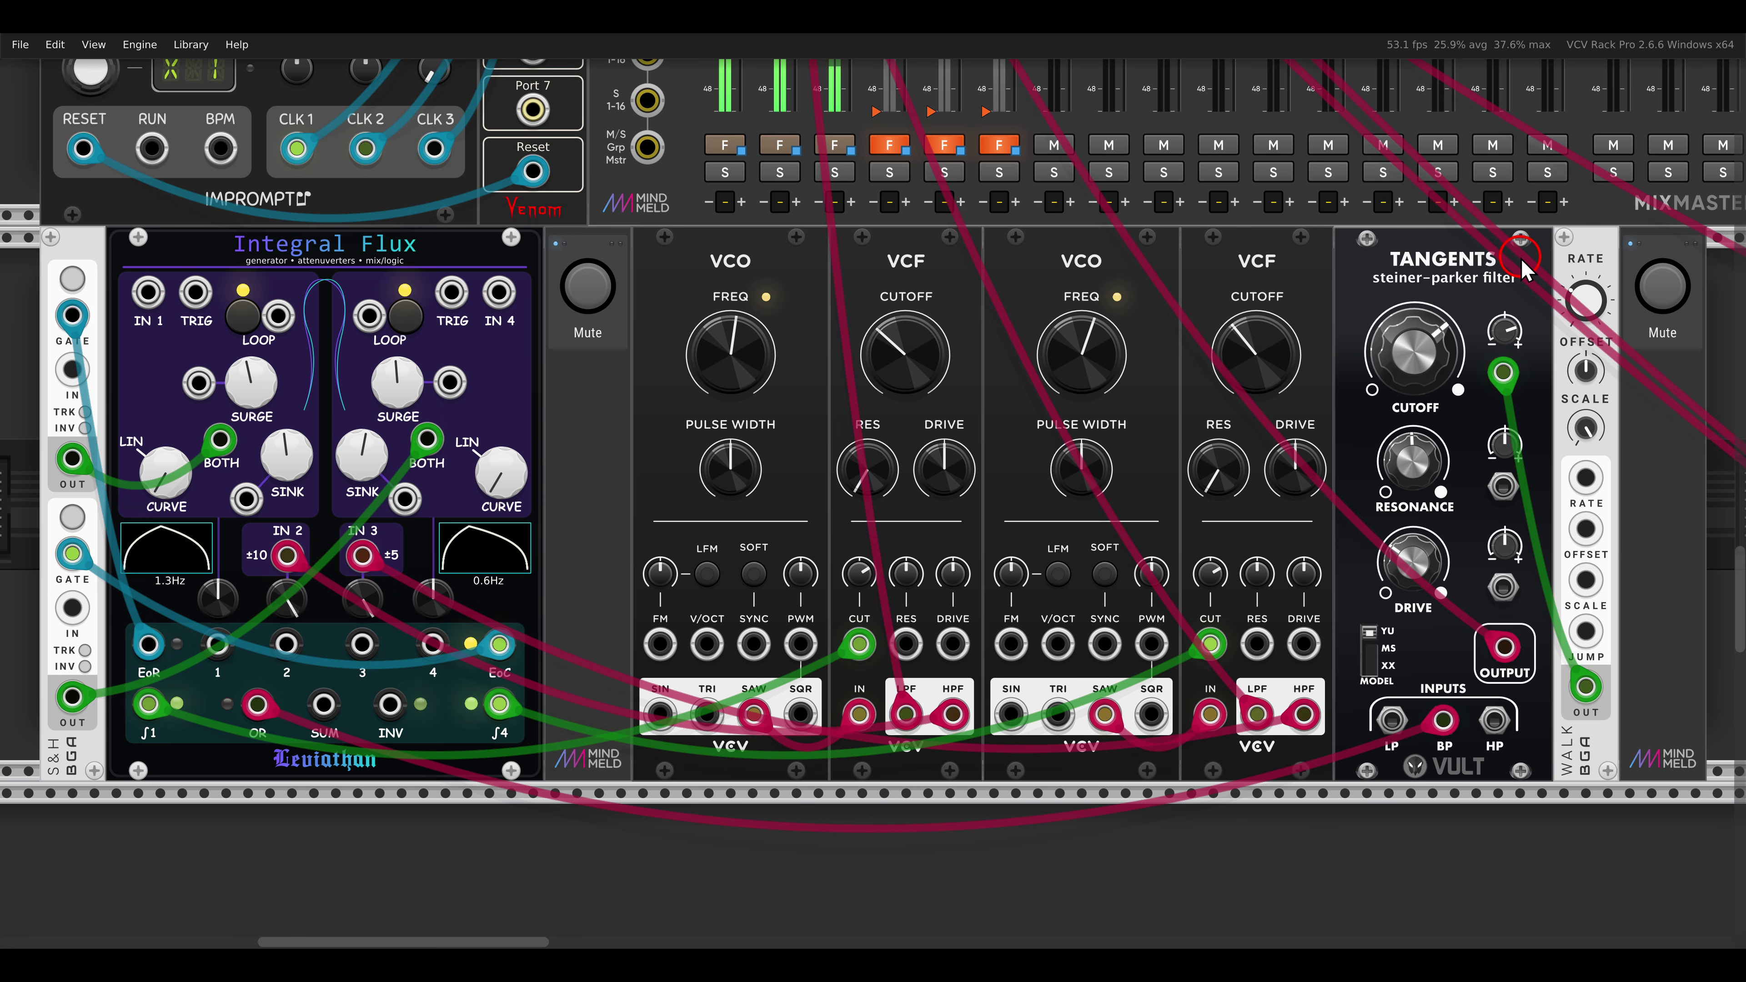
Examine the list of operator algorithms available on the Four oscillator, keeping its current selection
{"action": "scroll", "coordinate": [1521, 267], "scroll_direction": "right", "scroll_amount": 1}
{"action": "scroll", "coordinate": [1521, 267], "scroll_direction": "up", "scroll_amount": 1}
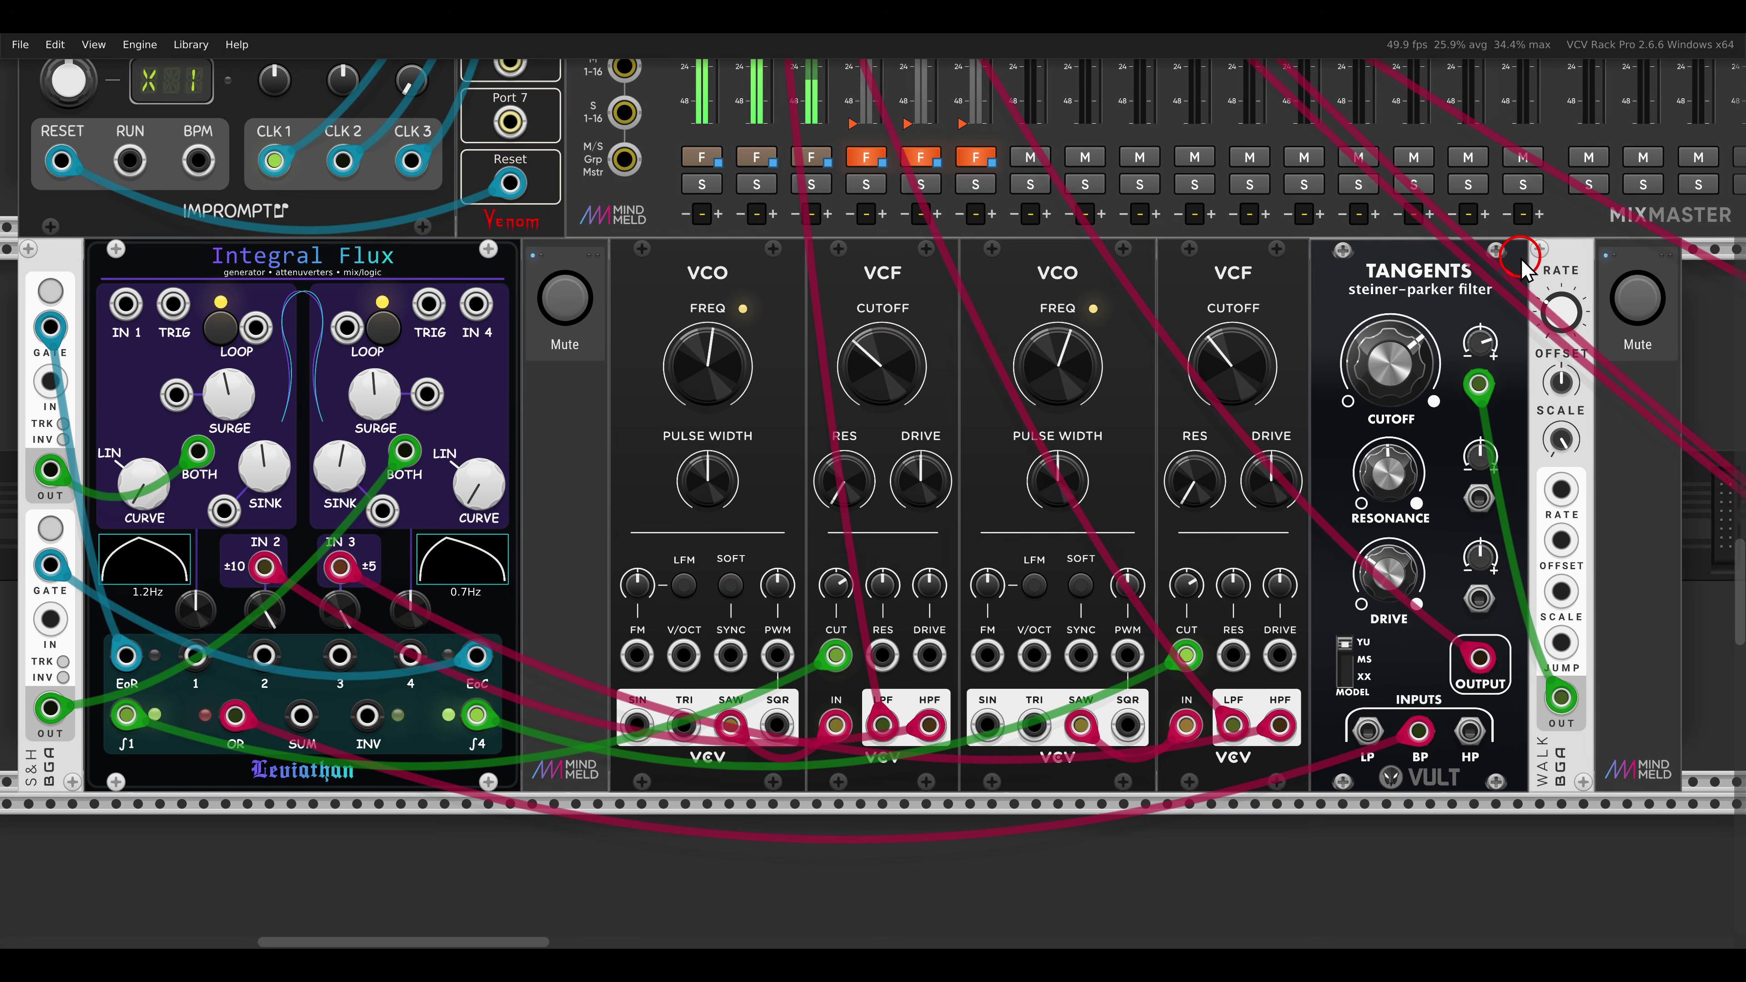
{"action": "scroll", "coordinate": [1521, 267], "scroll_direction": "up", "scroll_amount": 10}
{"action": "scroll", "coordinate": [1521, 267], "scroll_direction": "right", "scroll_amount": 10}
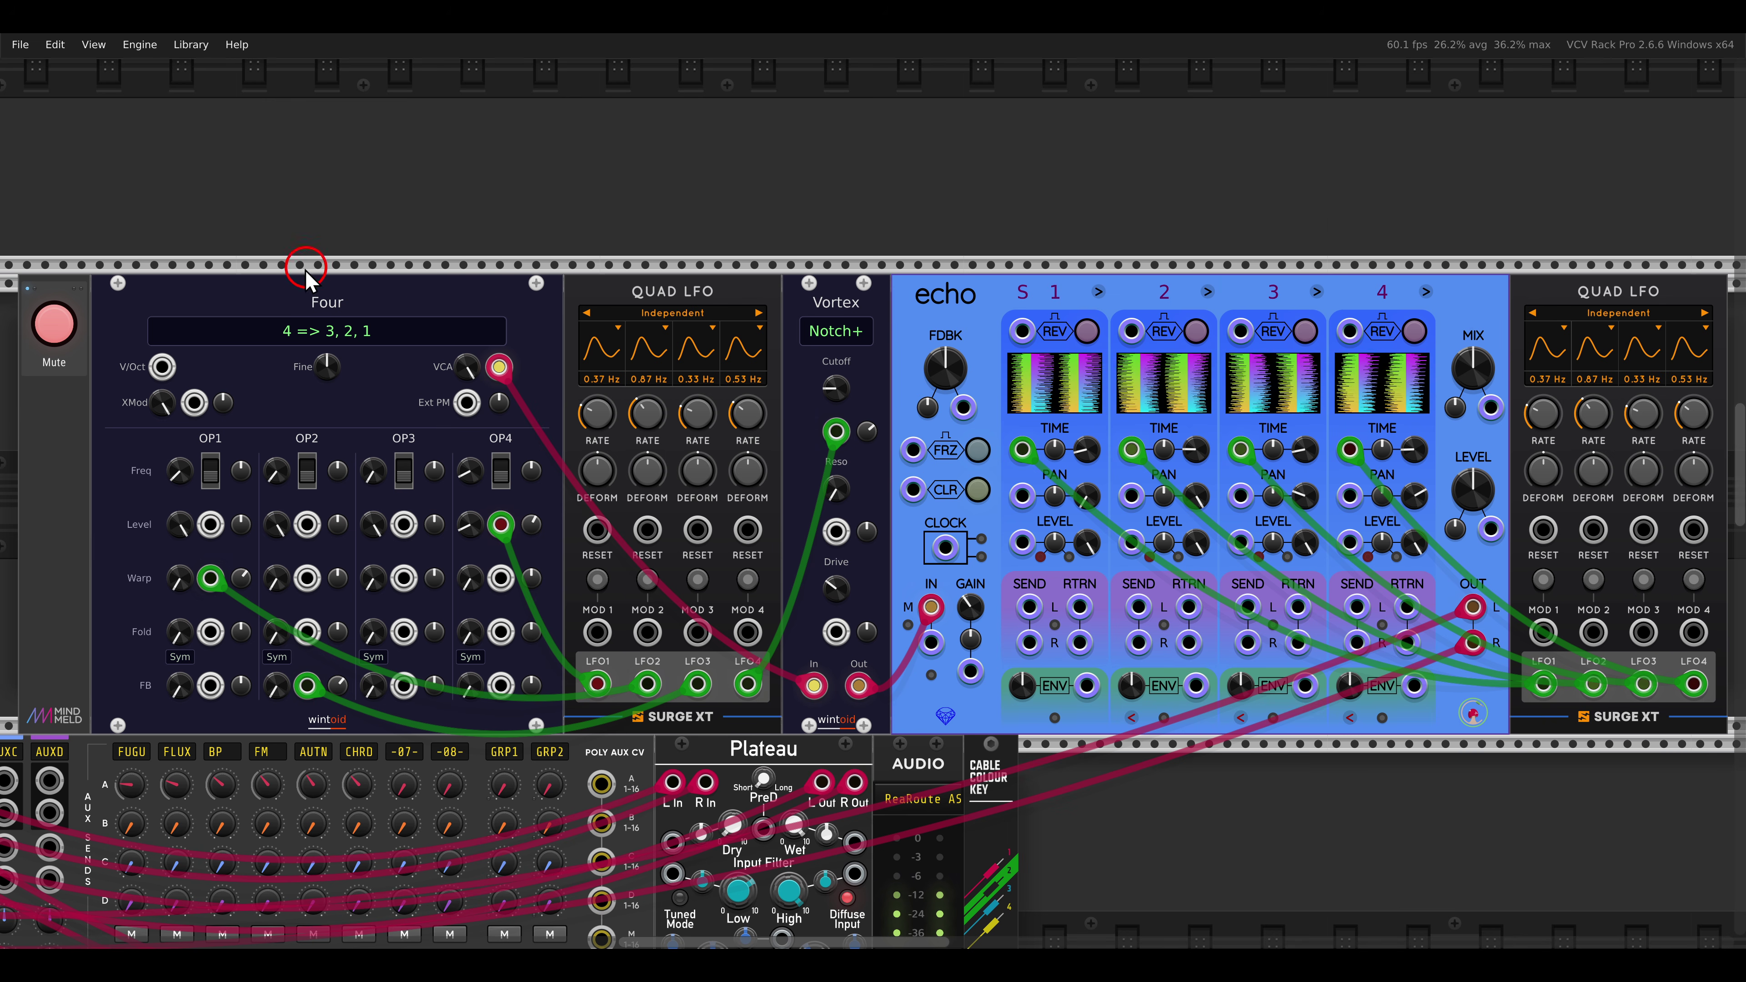
{"action": "left_click", "coordinate": [326, 335]}
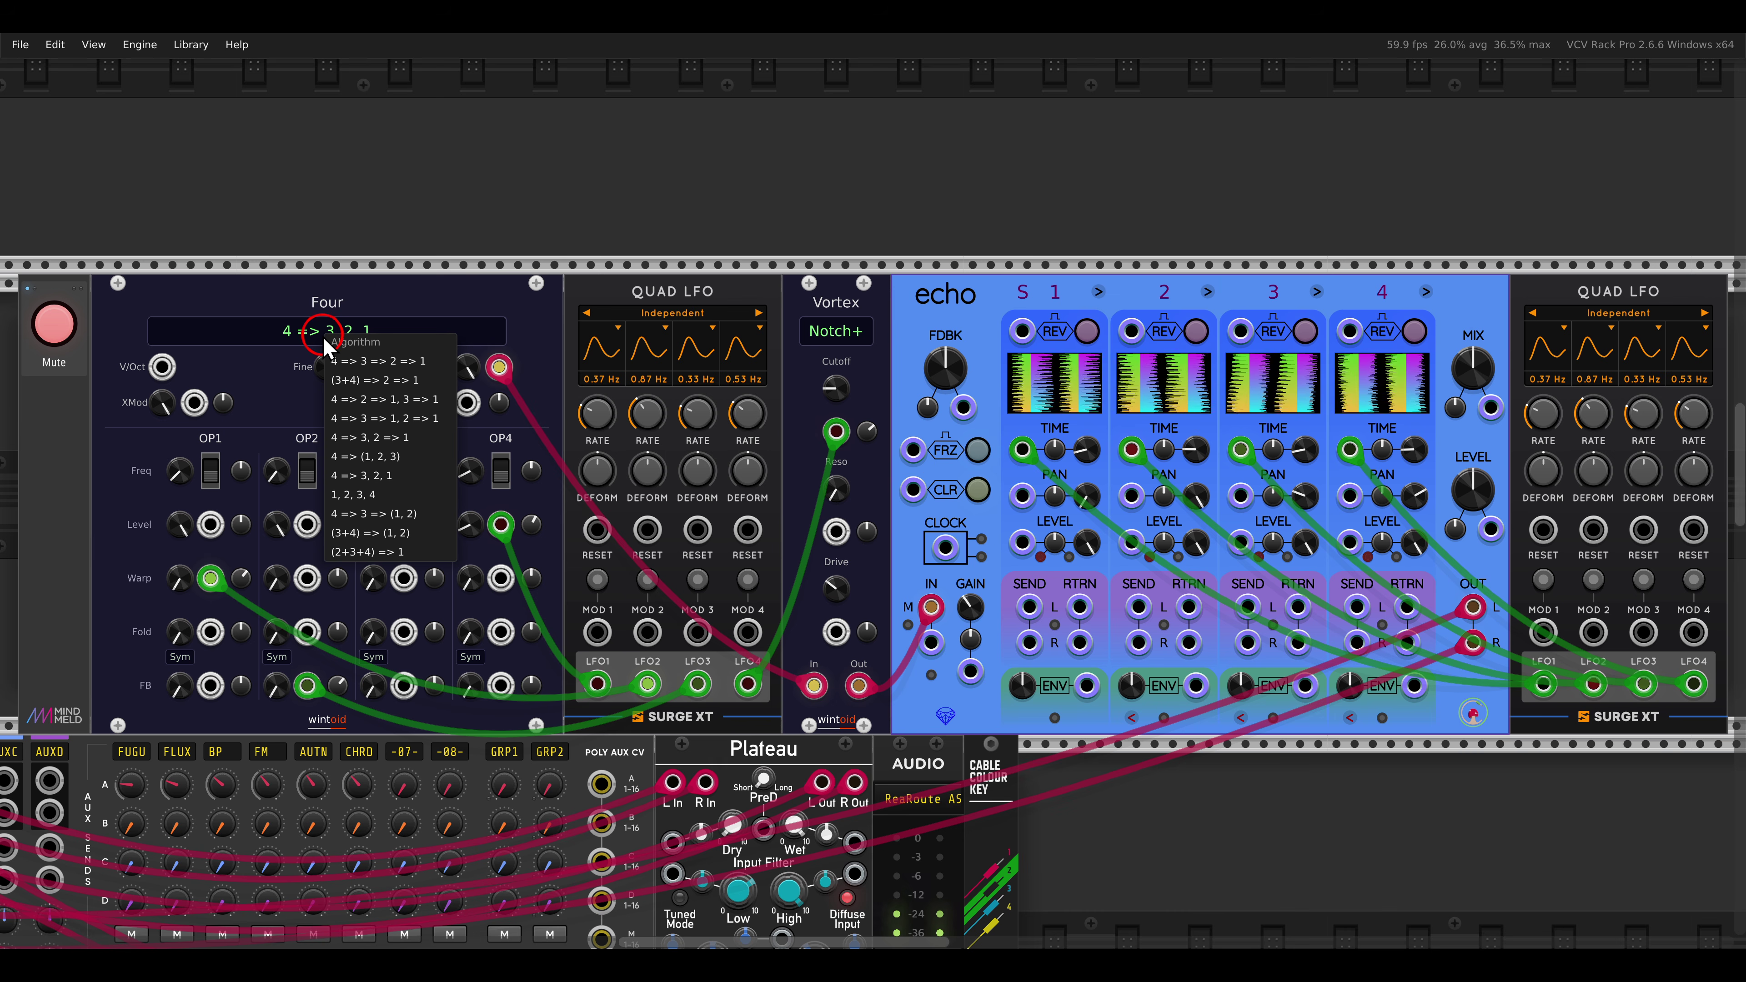
{"action": "left_click", "coordinate": [351, 261]}
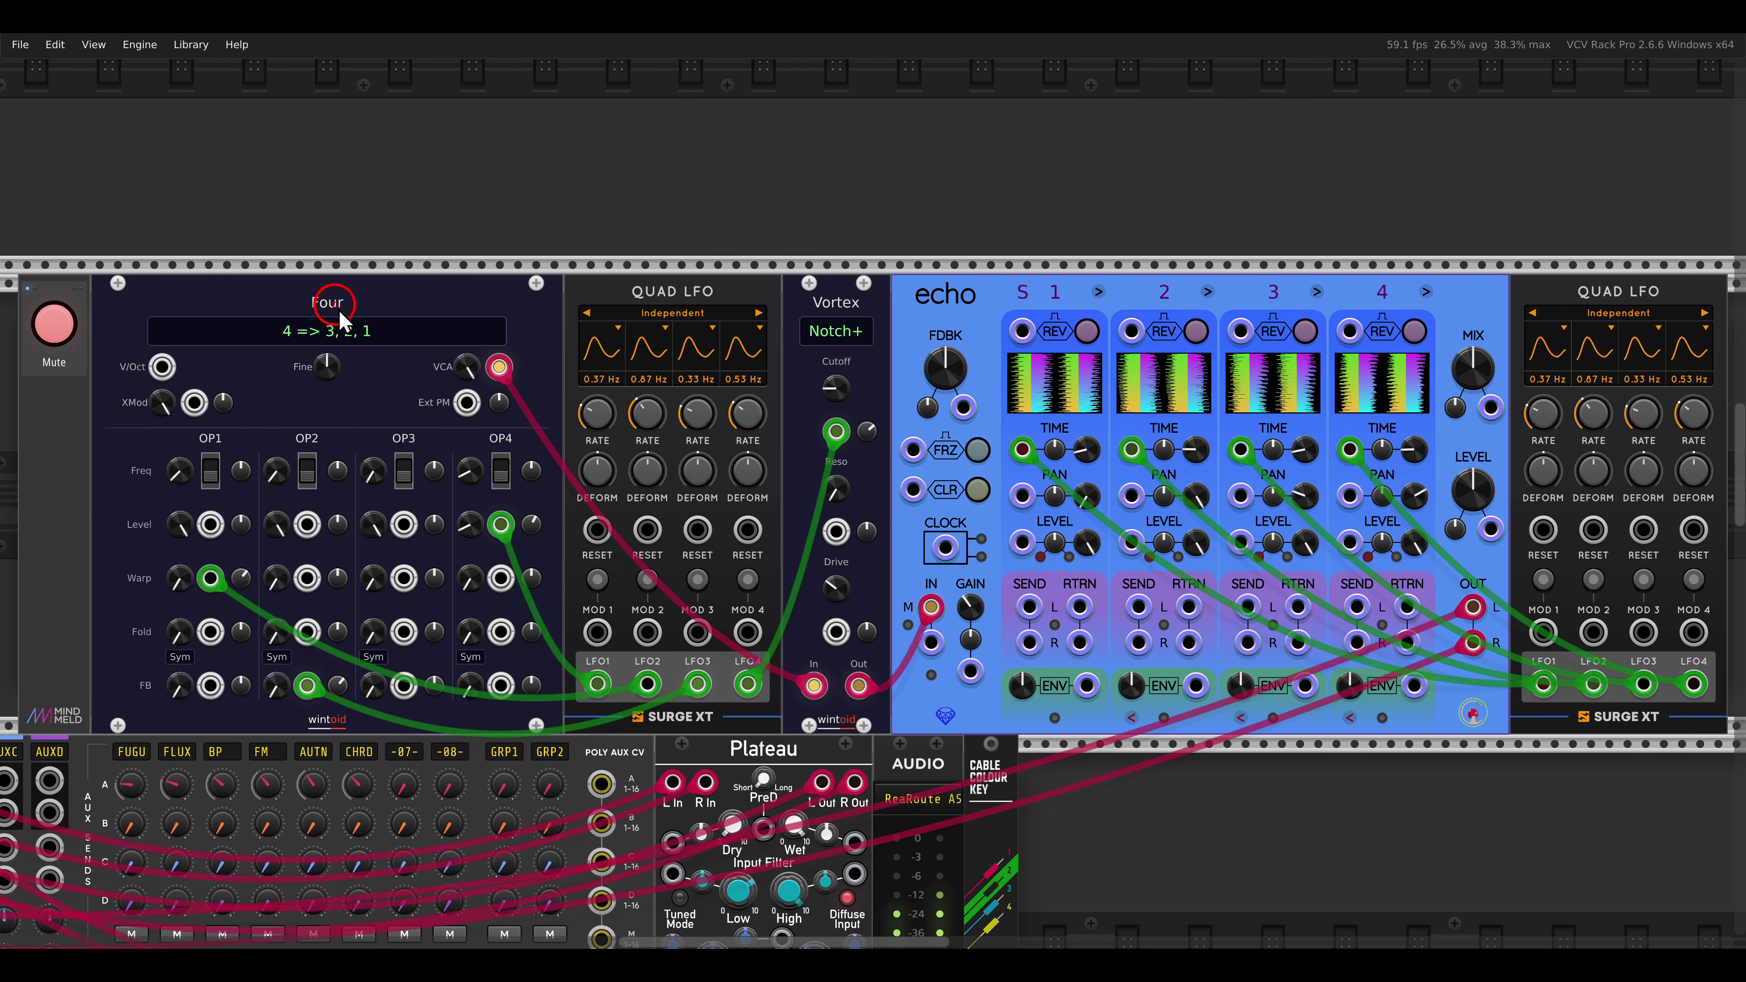
Unmute the Four patch and look through the filter modes available on the Vortex filter
{"action": "left_click", "coordinate": [56, 322]}
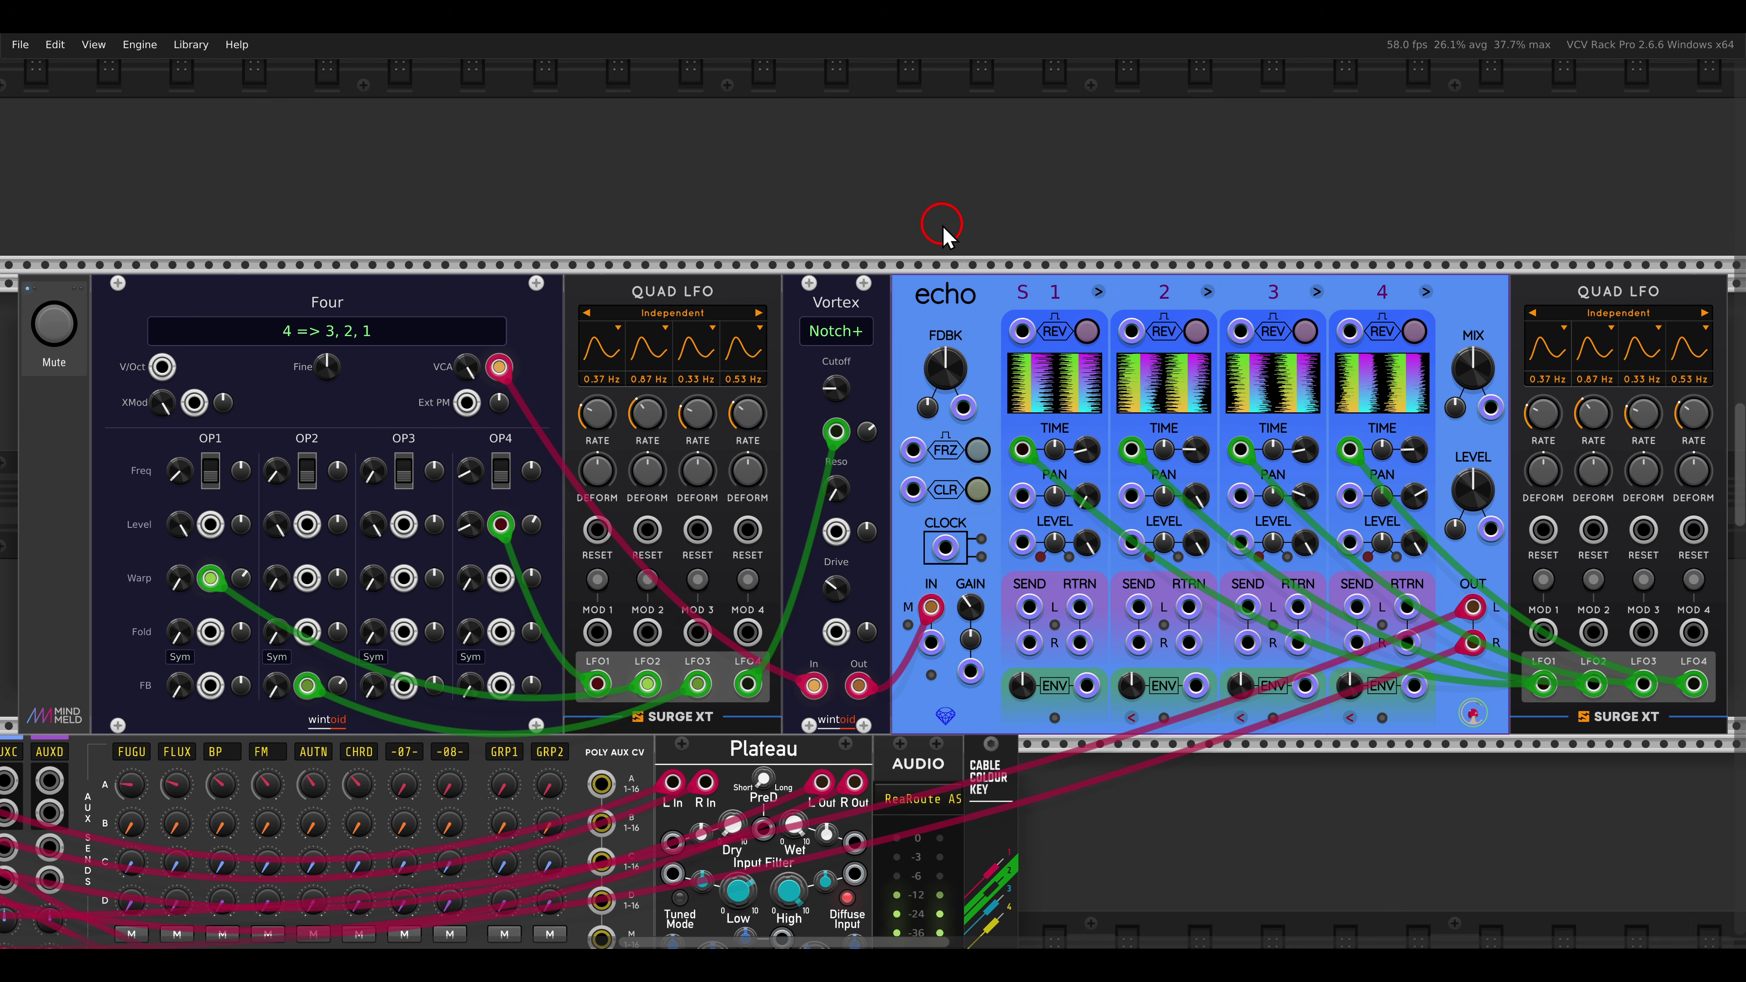
{"action": "left_click", "coordinate": [830, 334]}
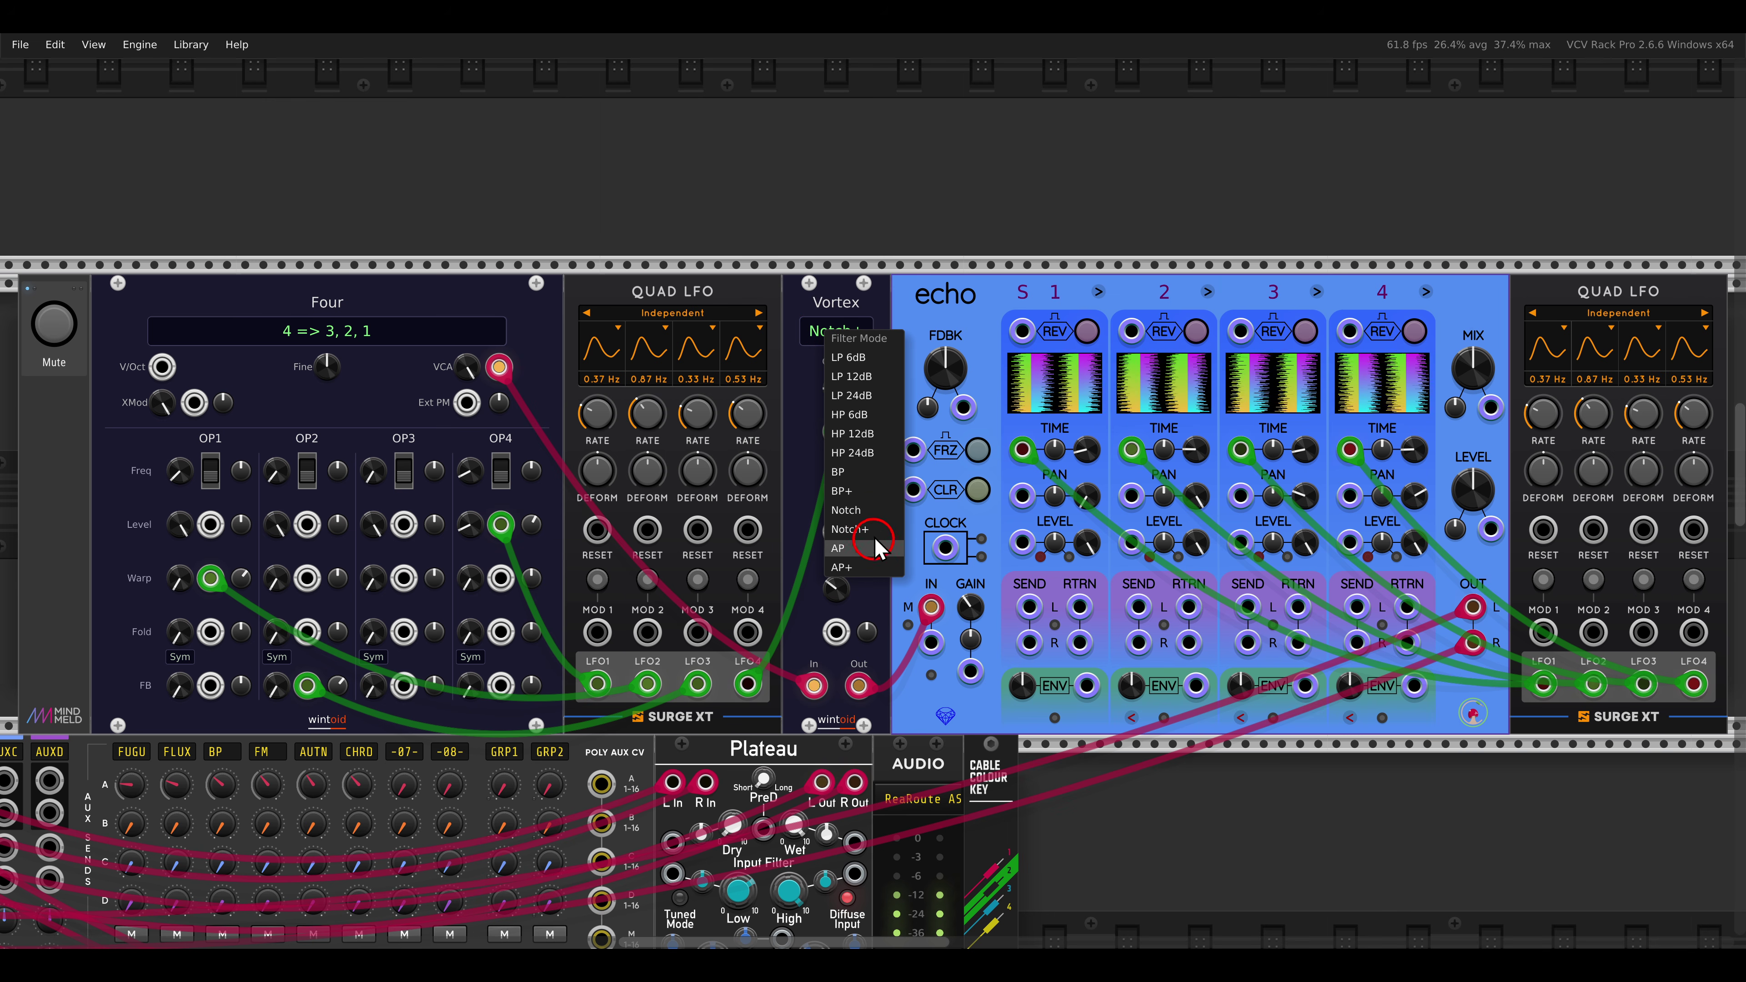
{"action": "left_click", "coordinate": [906, 237]}
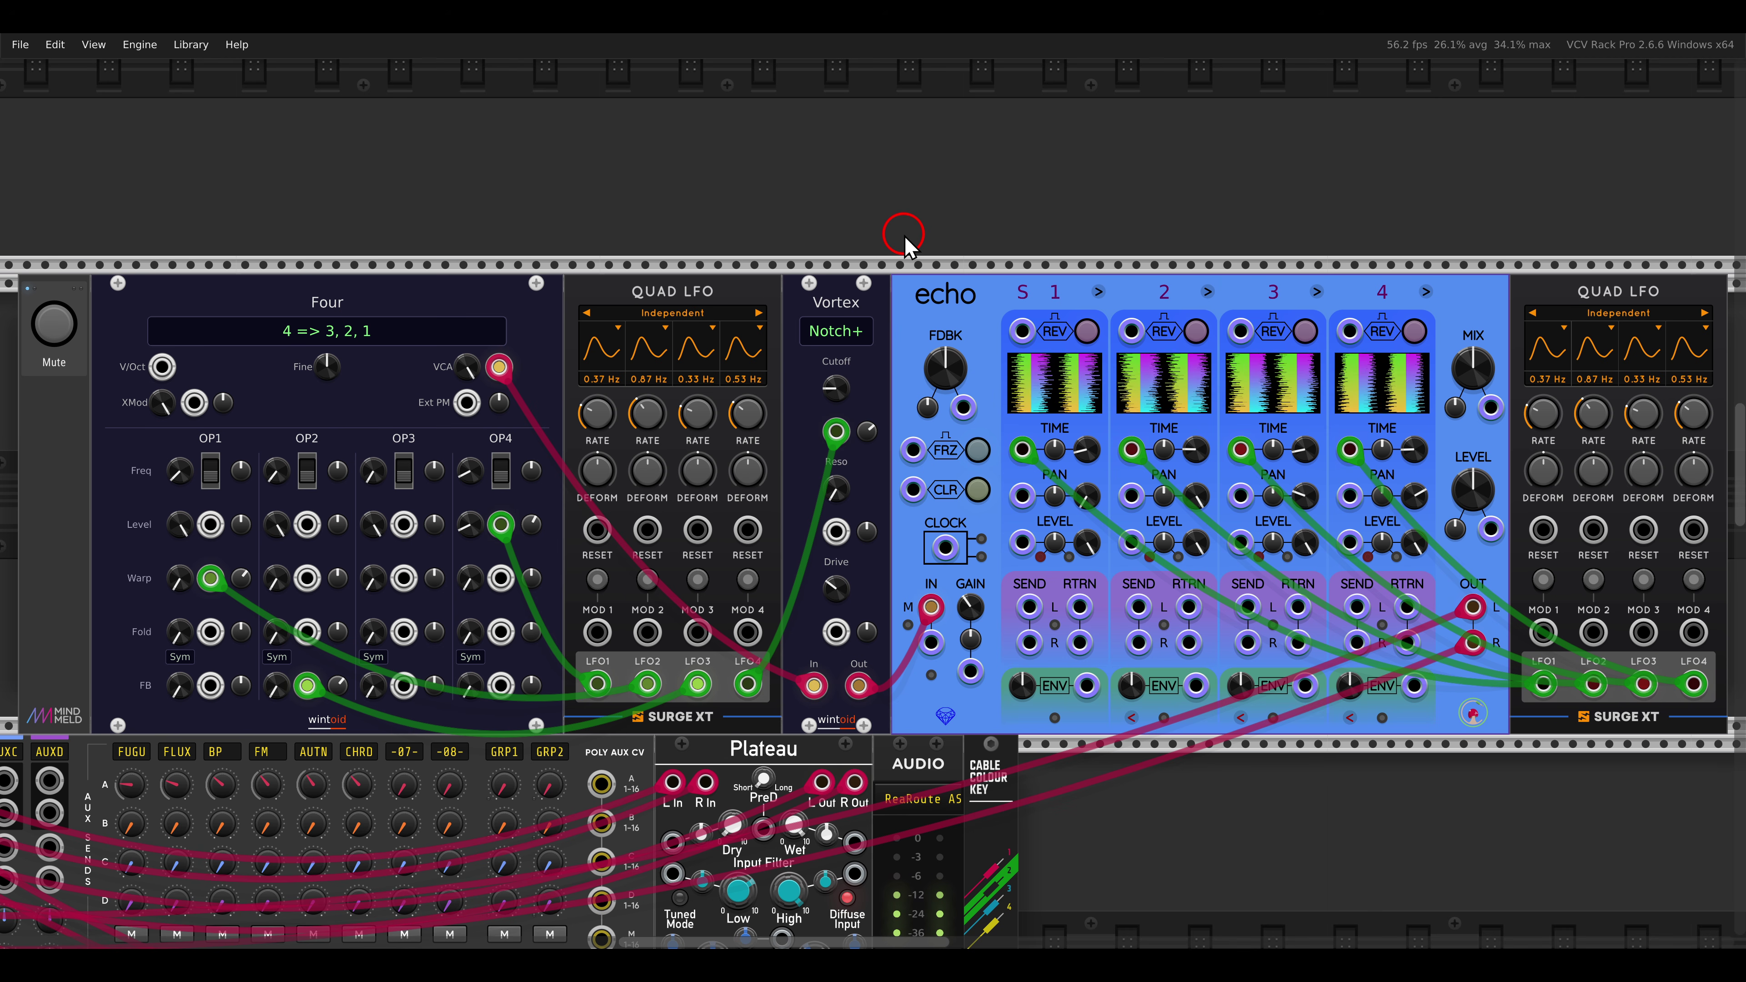
Unmute the EXCAVI oscillator patch sequenced by slips and routed through VCA MIX into FAUNA
{"action": "scroll", "coordinate": [905, 241], "scroll_direction": "down", "scroll_amount": 15}
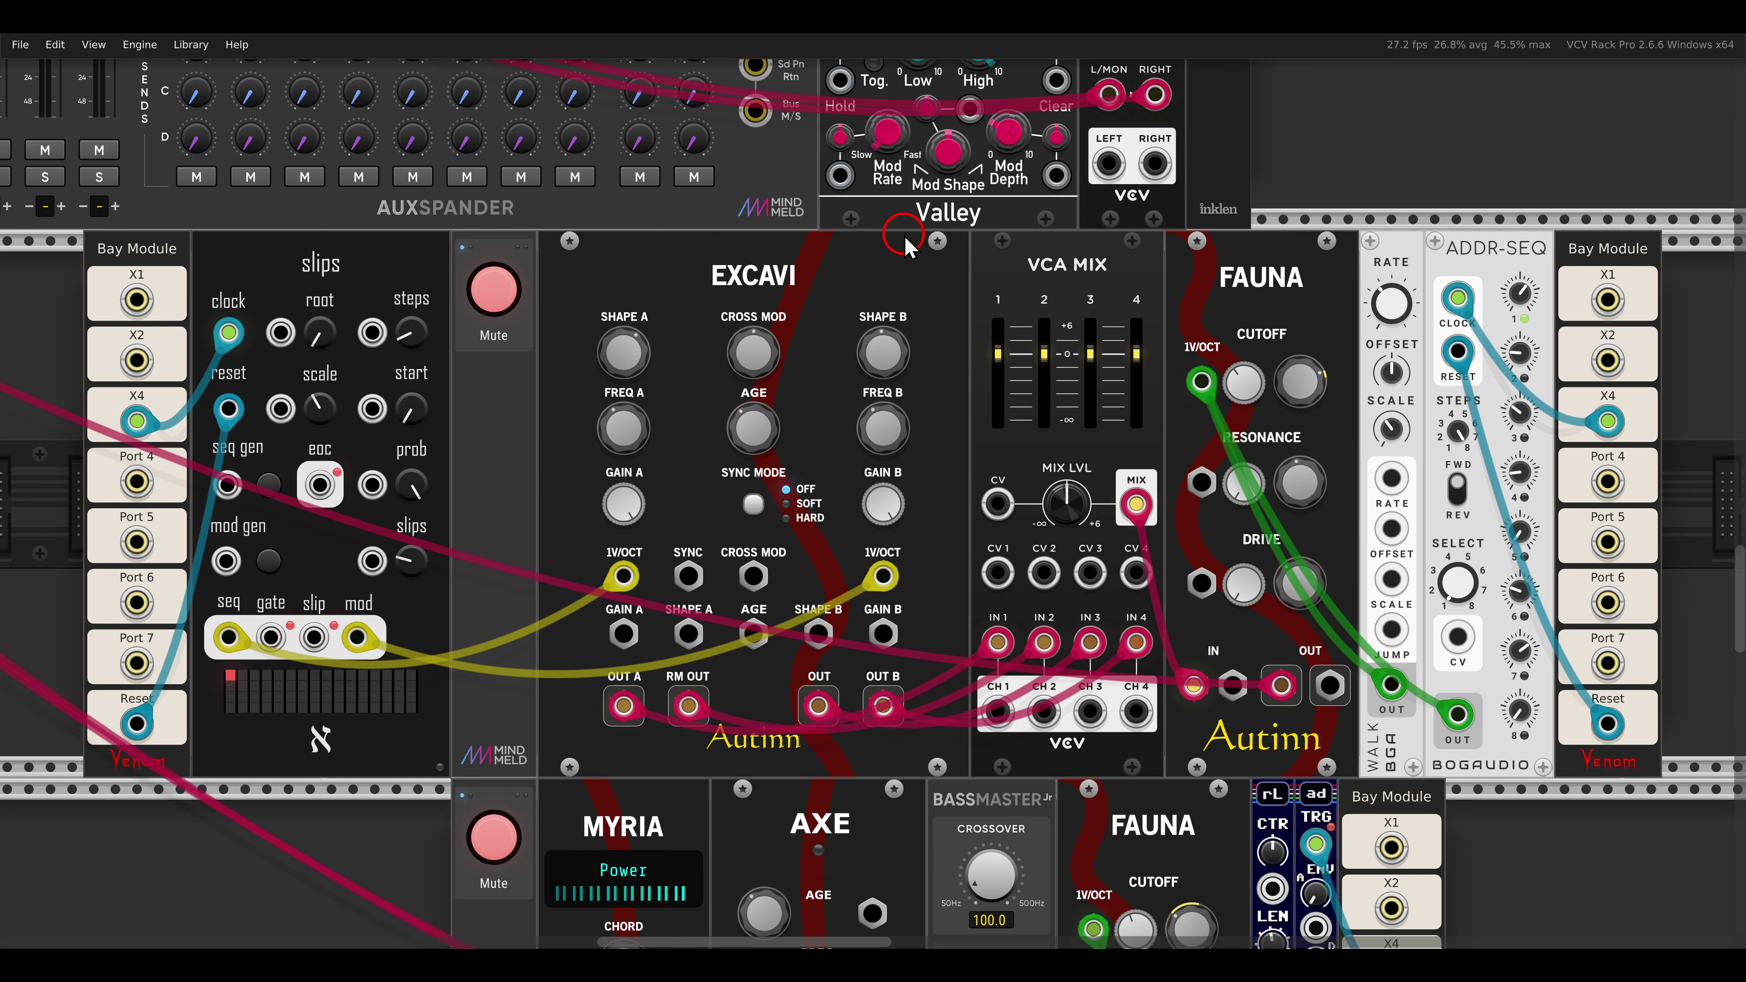
{"action": "mouse_move", "coordinate": [805, 237]}
{"action": "left_mouse_down"}
{"action": "mouse_move", "coordinate": [722, 233]}
{"action": "mouse_move", "coordinate": [750, 313]}
{"action": "mouse_move", "coordinate": [813, 318]}
{"action": "left_mouse_up"}
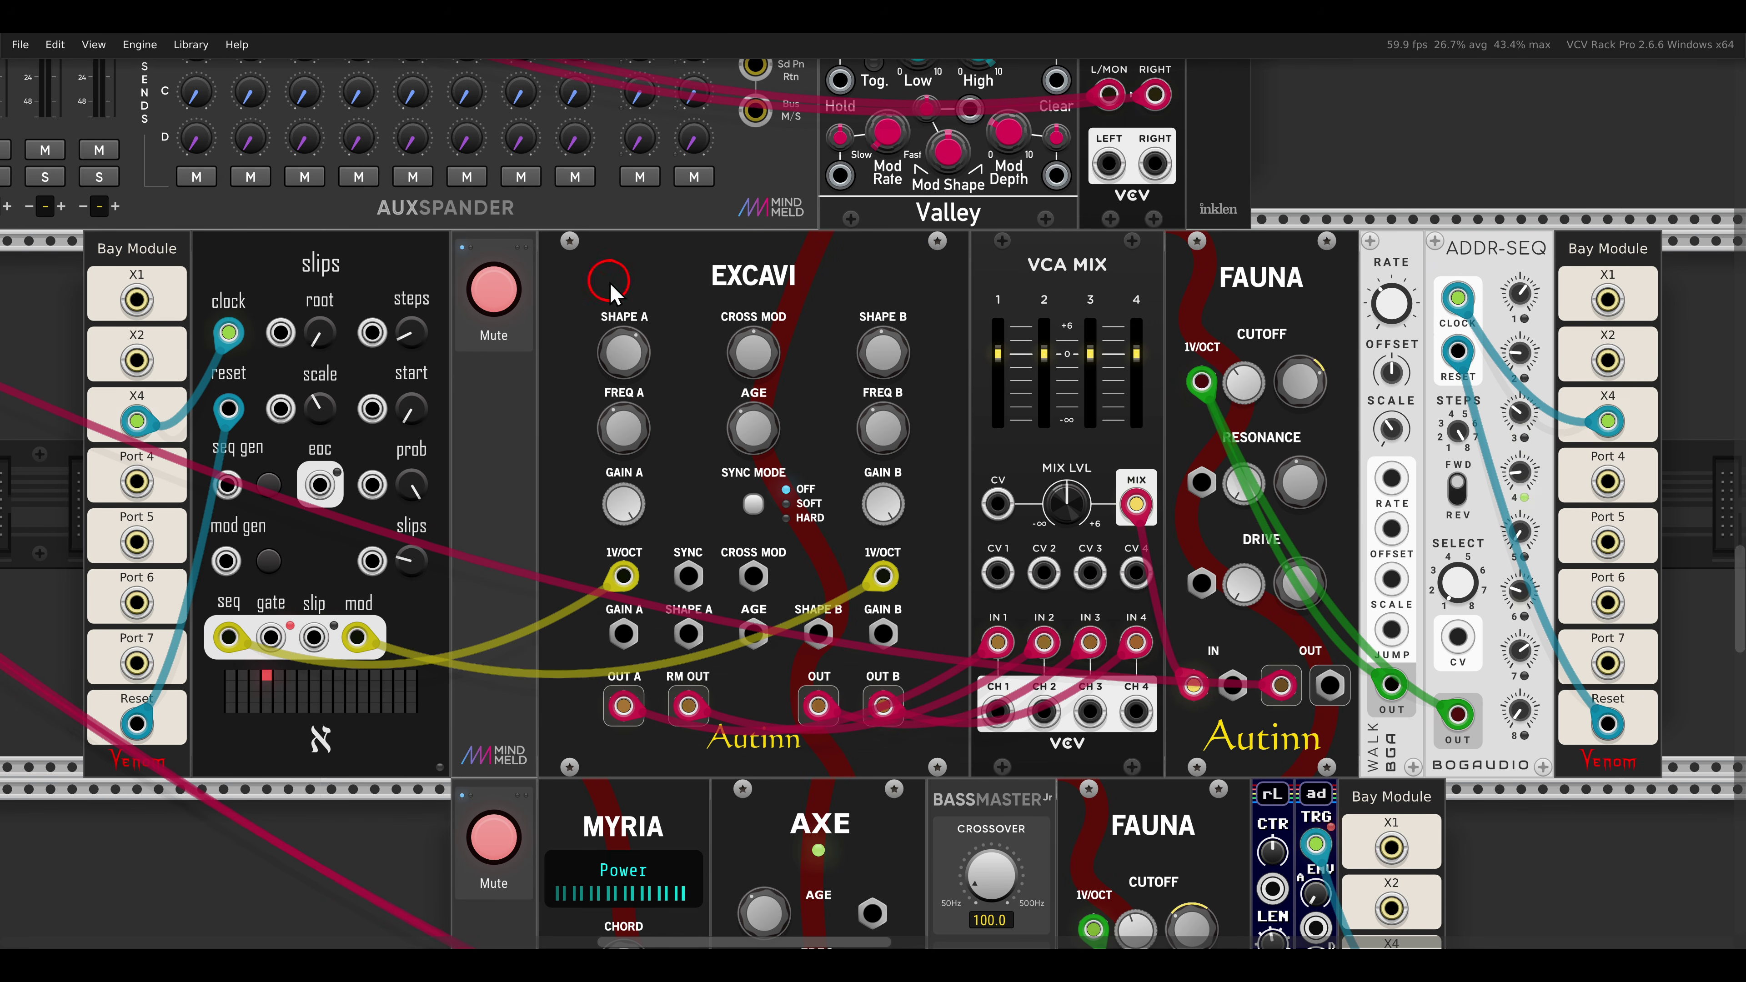
{"action": "left_click", "coordinate": [493, 289]}
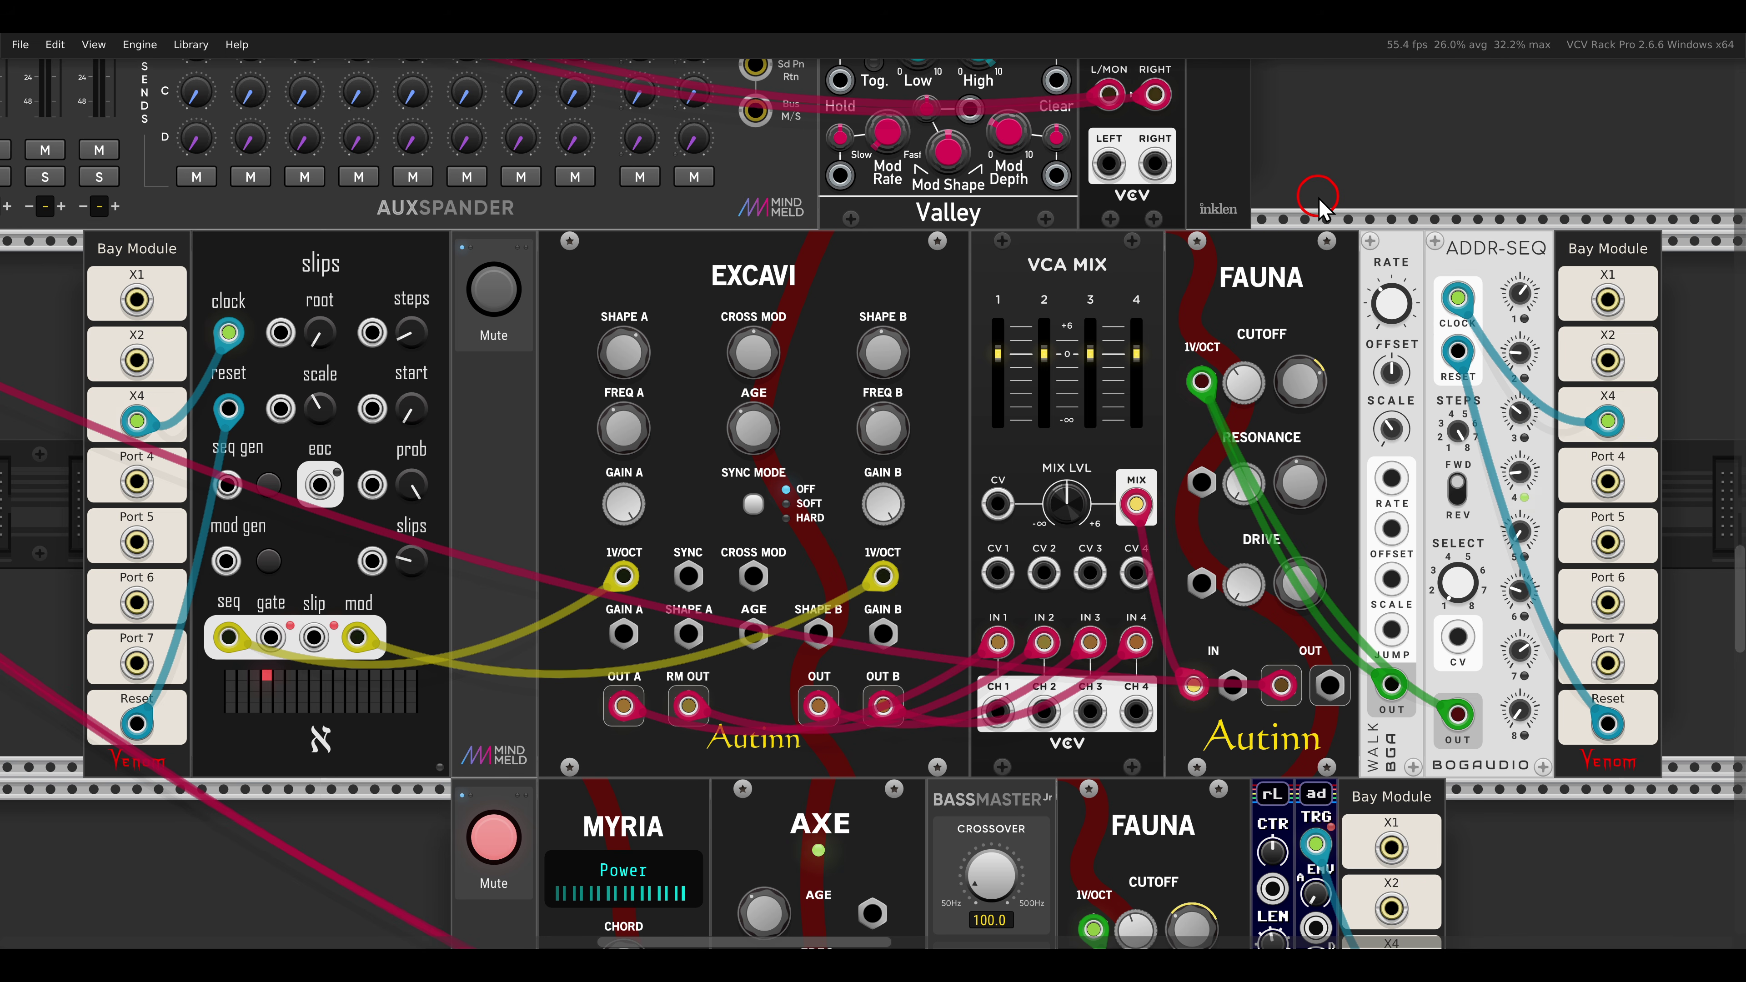
Unmute the MYRIA chord patch that runs through AXE, BASSMASTER and FAUNA
{"action": "scroll", "coordinate": [1318, 200], "scroll_direction": "down", "scroll_amount": 2}
{"action": "scroll", "coordinate": [1320, 206], "scroll_direction": "down", "scroll_amount": 8}
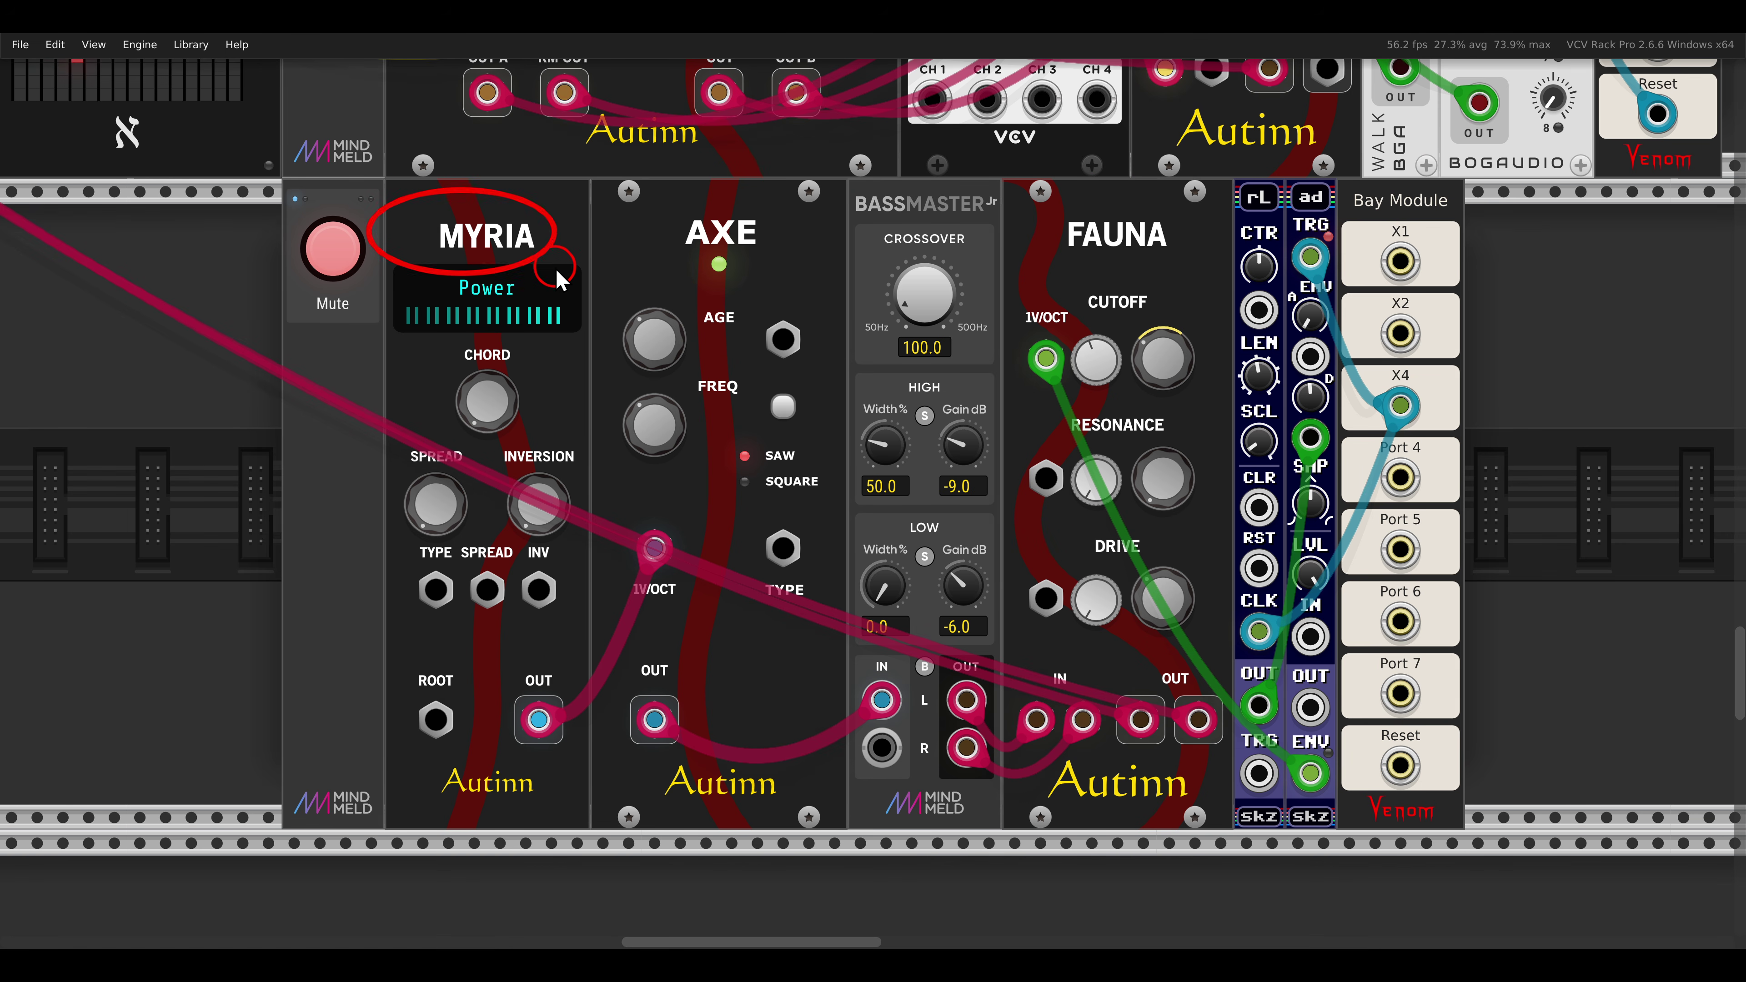
{"action": "mouse_move", "coordinate": [538, 722]}
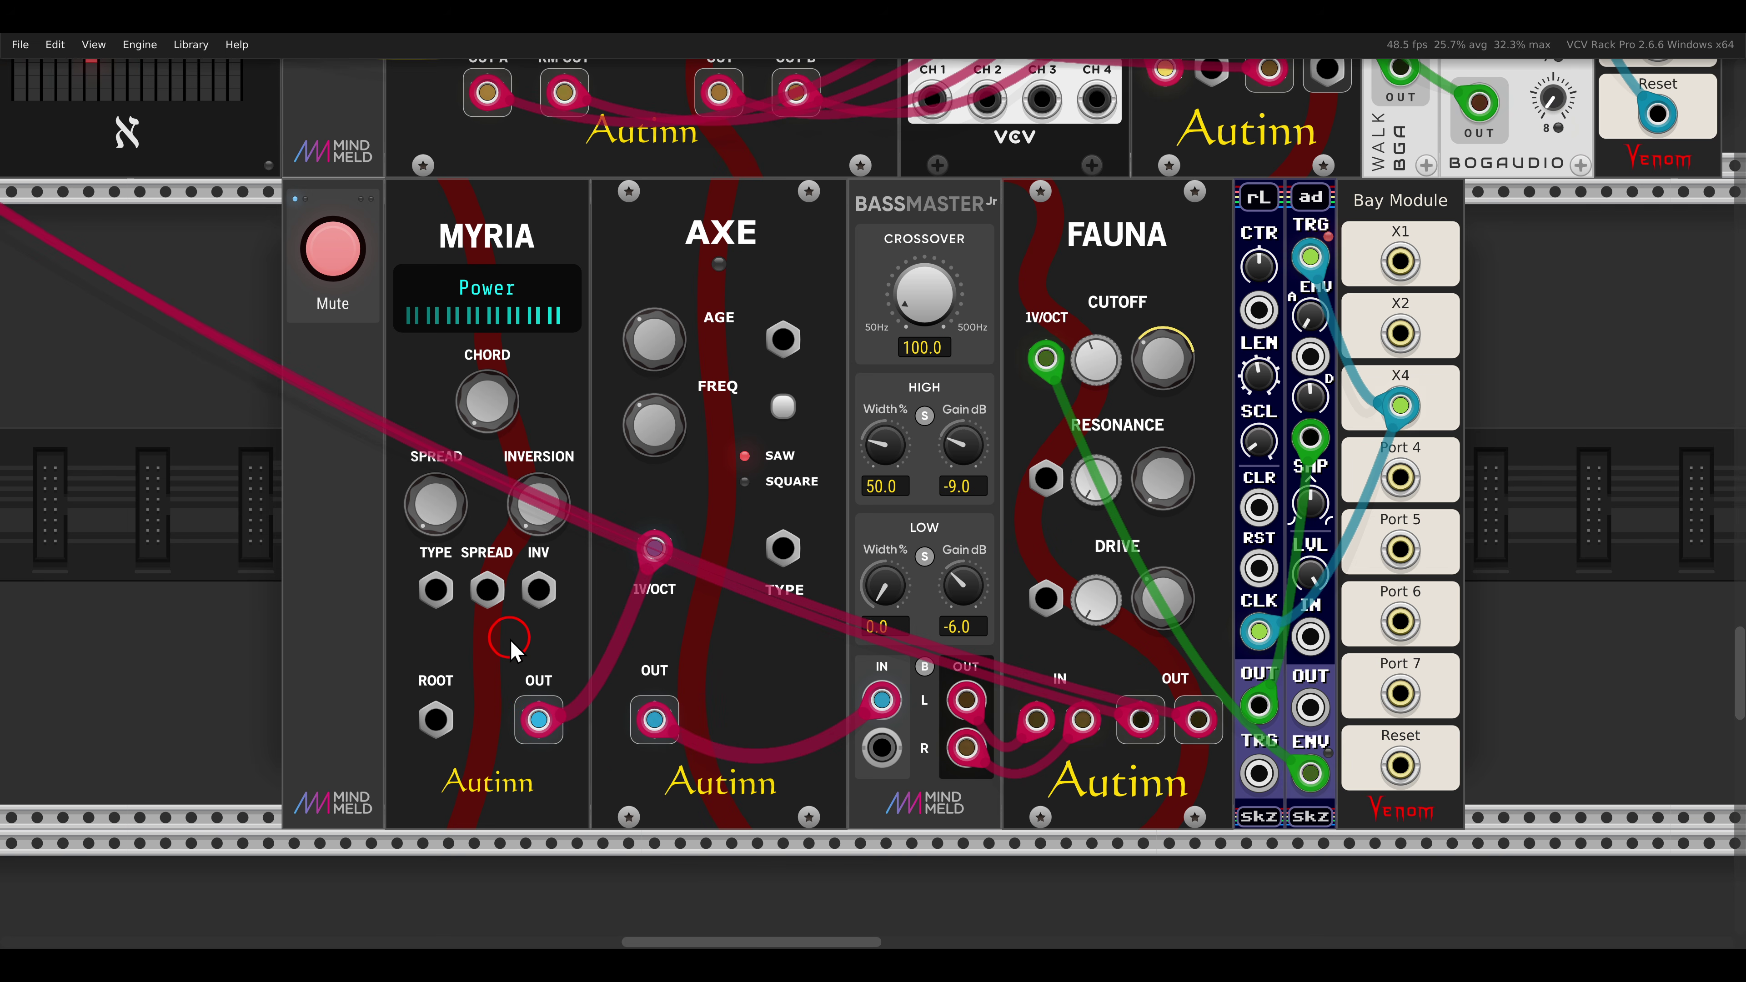
{"action": "left_click", "coordinate": [333, 249]}
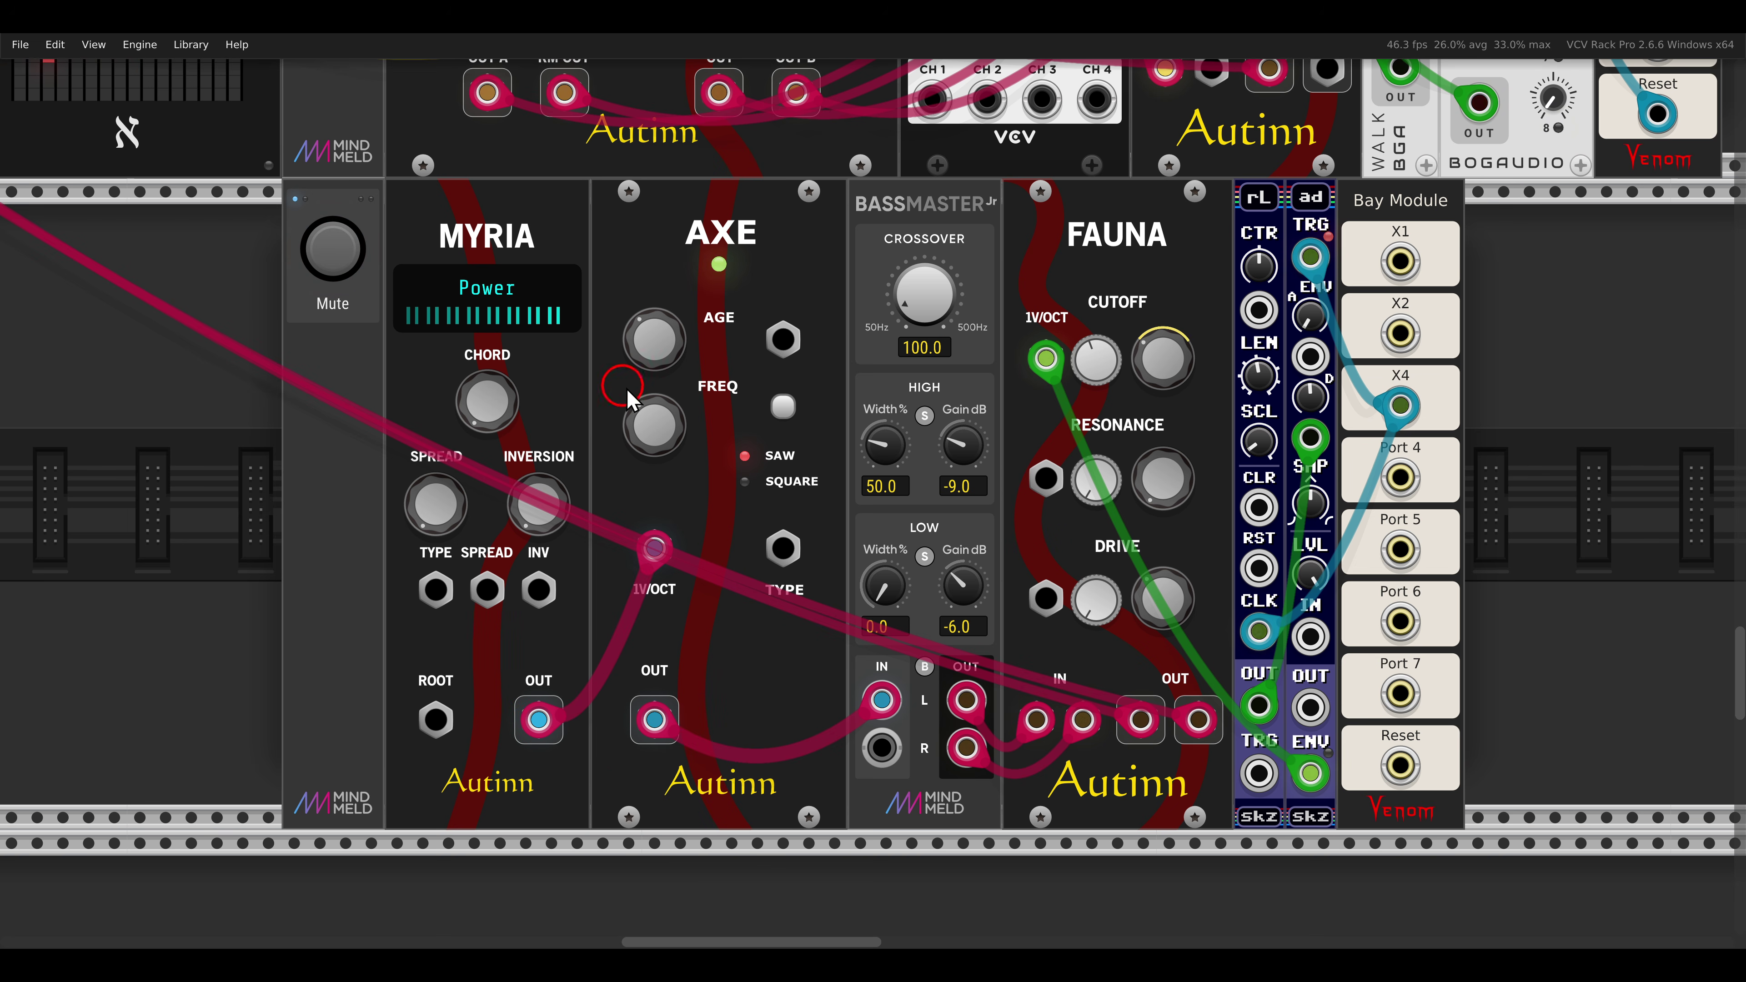
{"action": "mouse_move", "coordinate": [1161, 363]}
{"action": "left_mouse_down"}
{"action": "mouse_move", "coordinate": [1135, 248]}
{"action": "mouse_move", "coordinate": [1165, 366]}
{"action": "left_mouse_up"}
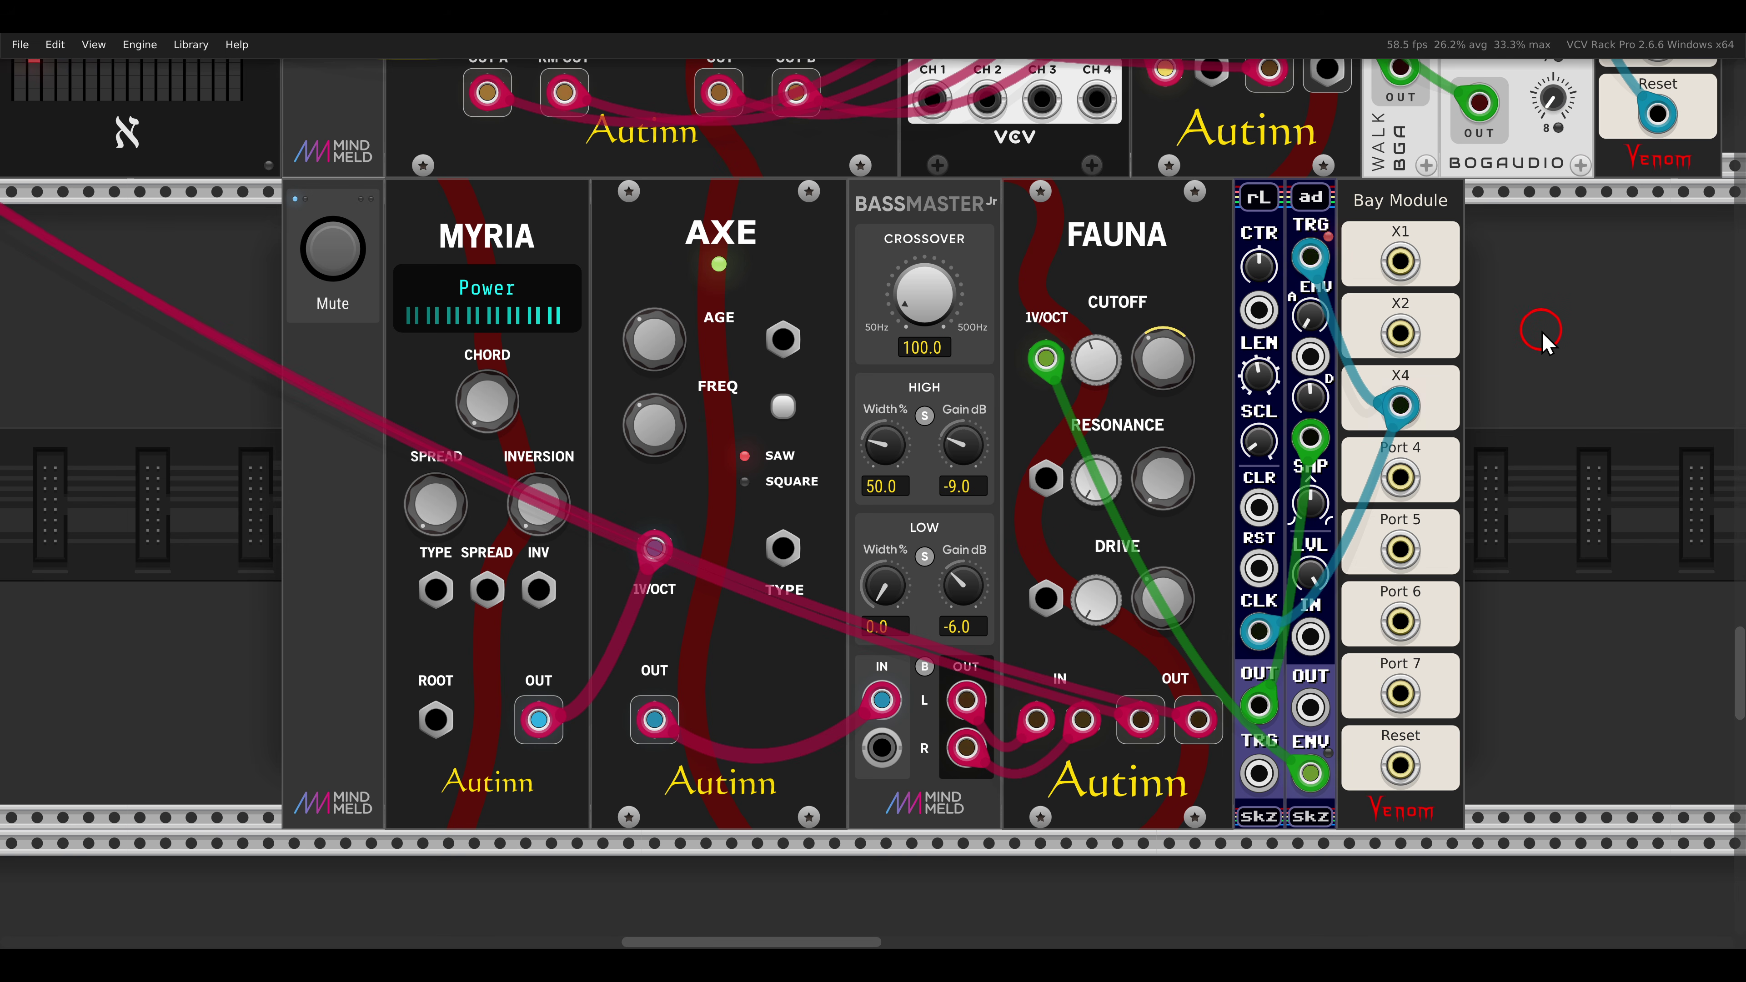
View the stoermelder AHAB module running the POPCORN sequence
{"action": "scroll", "coordinate": [1542, 330], "scroll_direction": "down", "scroll_amount": 5}
{"action": "key", "text": "F1"}
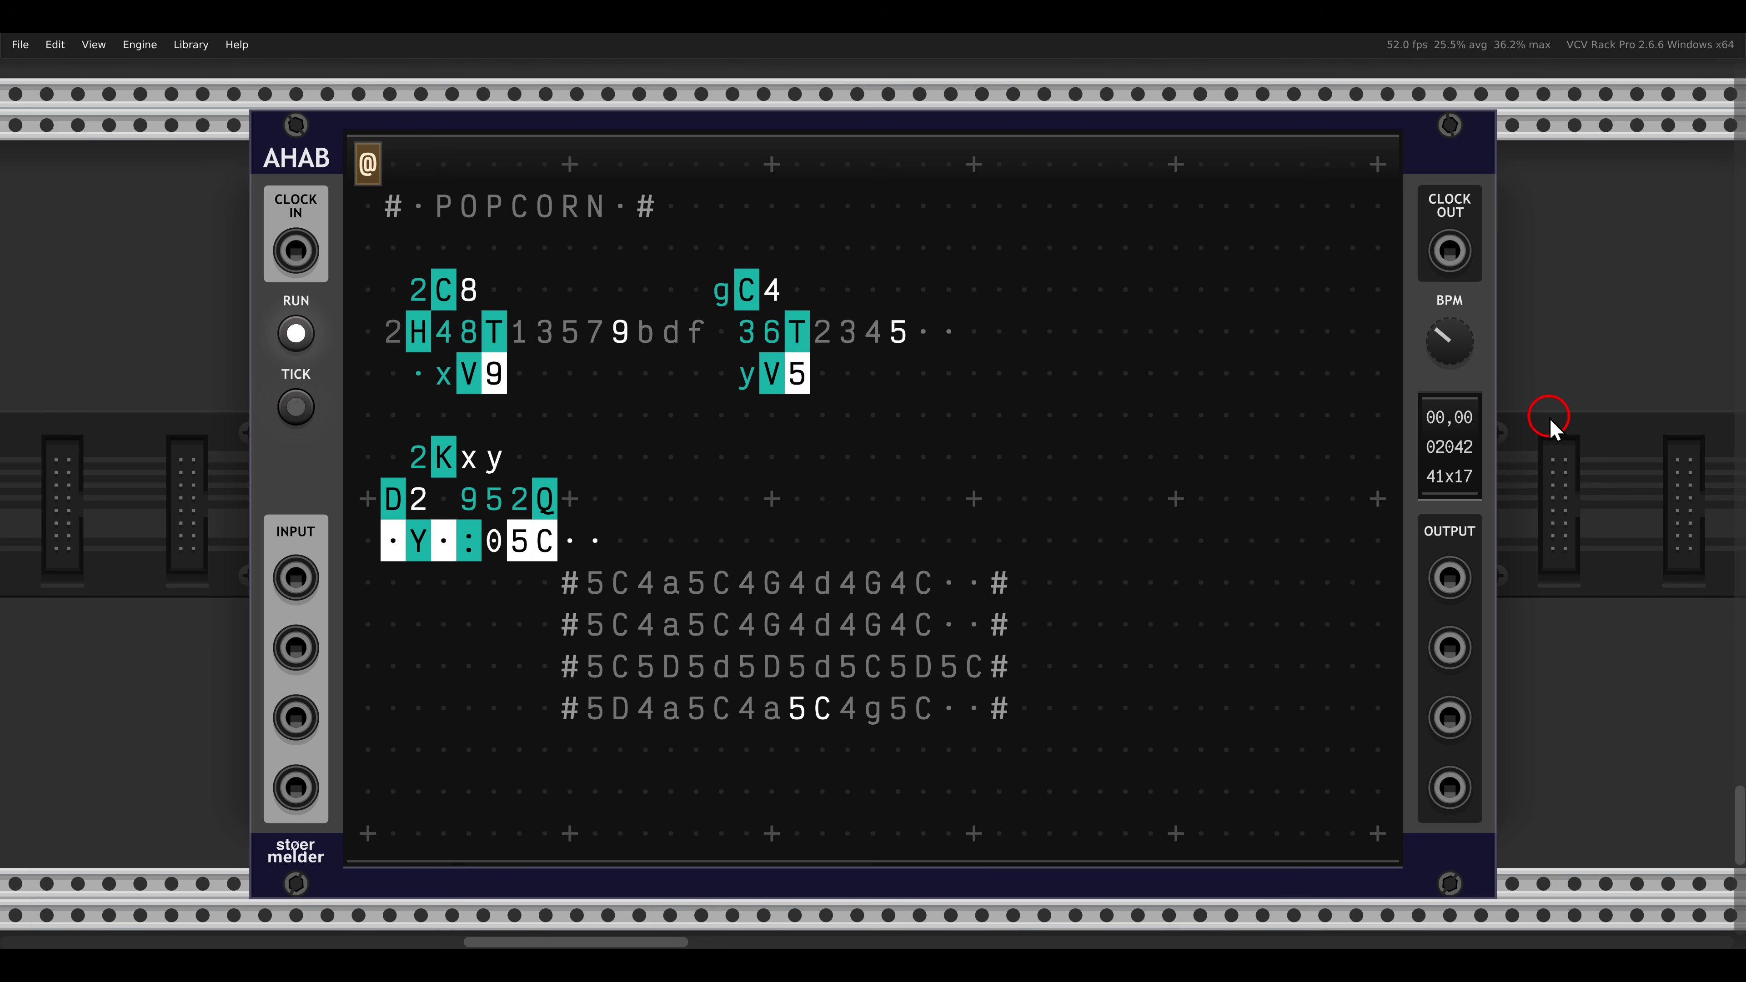
{"action": "key", "text": "shift+1"}
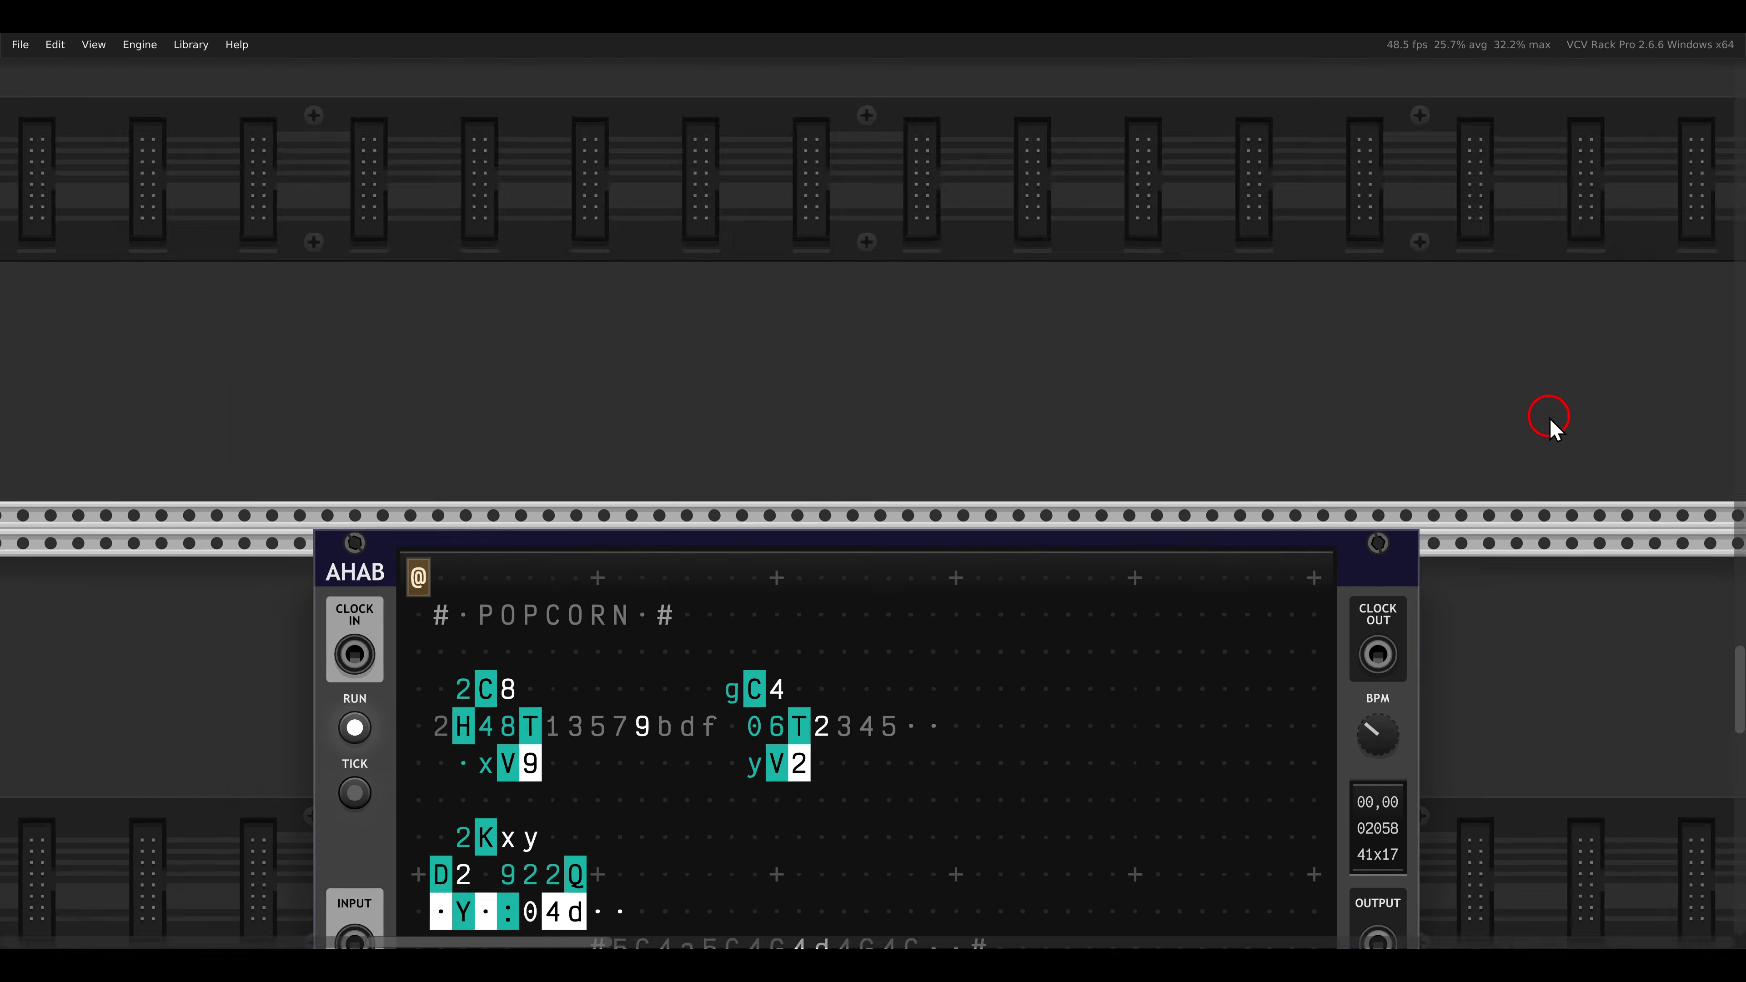